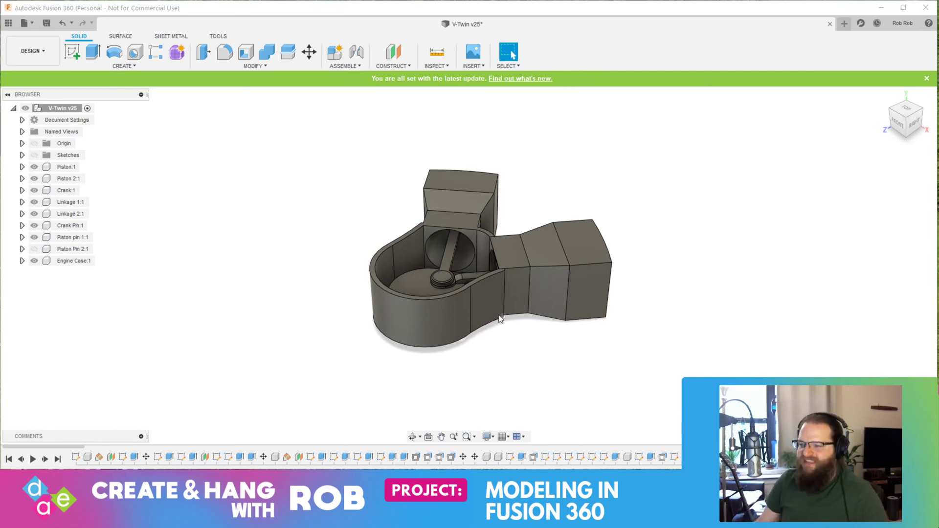
# Examine the outer joints between the two cylinders and the crankcase wall of the engine case from several angles
pyautogui.scroll(3, 489, 302)
pyautogui.scroll(1, 319, 225)
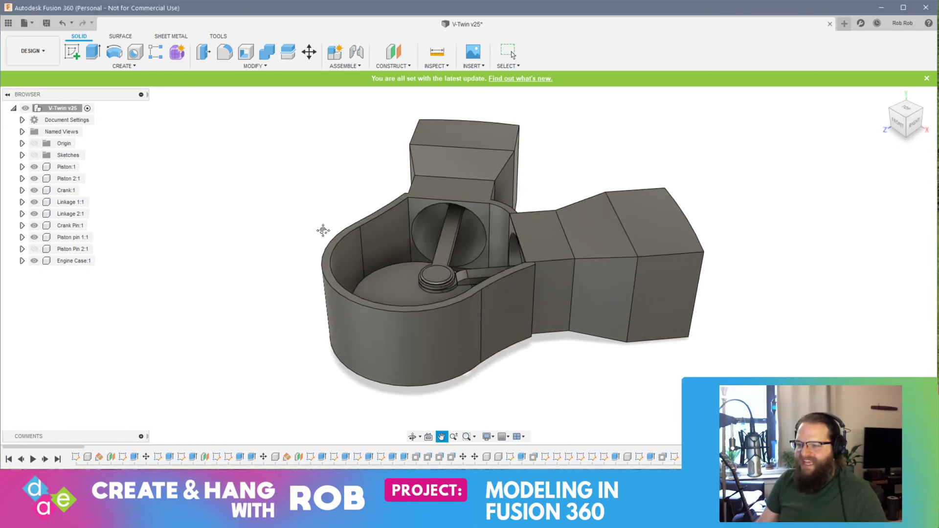
pyautogui.moveTo(320, 225); pyautogui.dragTo(373, 221, button='middle')
pyautogui.keyDown('shift'); pyautogui.moveTo(616, 321); pyautogui.dragTo(488, 210, button='middle'); pyautogui.keyUp('shift')
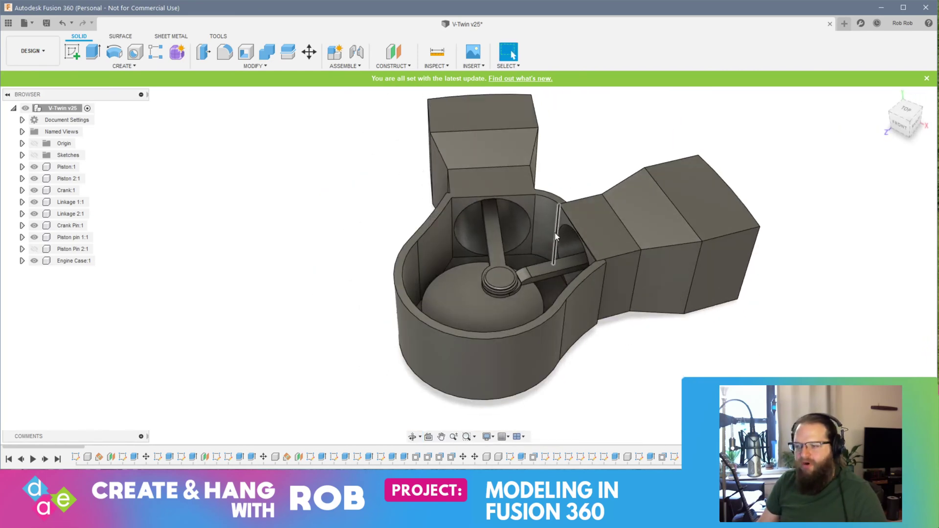
pyautogui.keyDown('shift'); pyautogui.moveTo(656, 321); pyautogui.dragTo(566, 303, button='middle'); pyautogui.keyUp('shift')
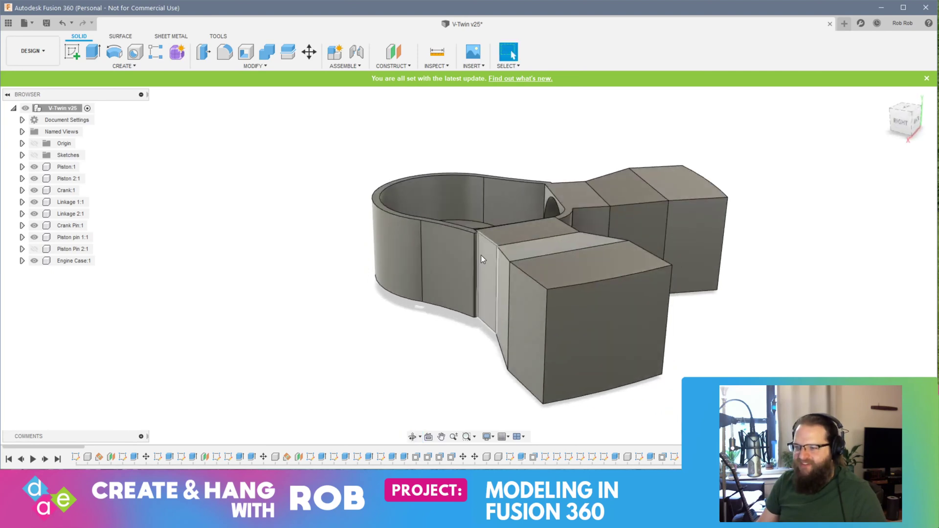
pyautogui.keyDown('shift'); pyautogui.moveTo(767, 334); pyautogui.dragTo(629, 332, button='middle'); pyautogui.keyUp('shift')
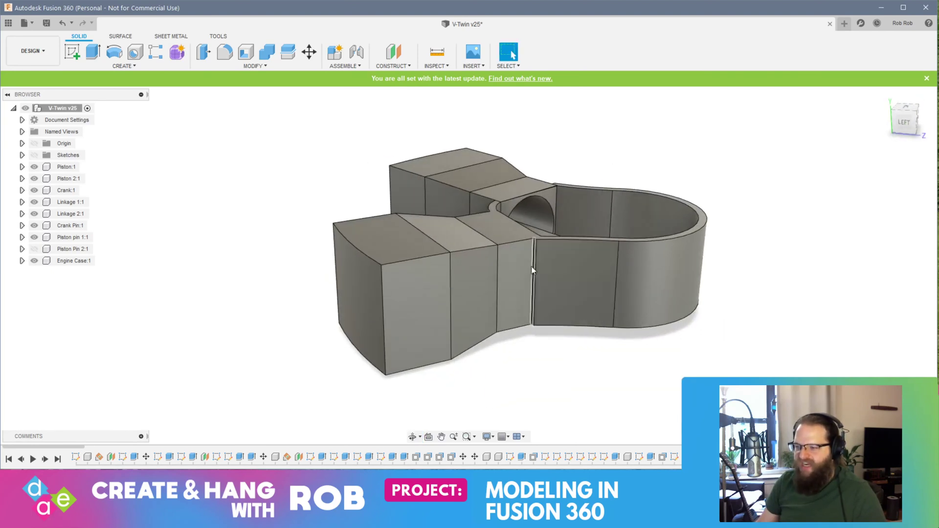
pyautogui.keyDown('shift'); pyautogui.moveTo(548, 300); pyautogui.dragTo(572, 292, button='middle'); pyautogui.keyUp('shift')
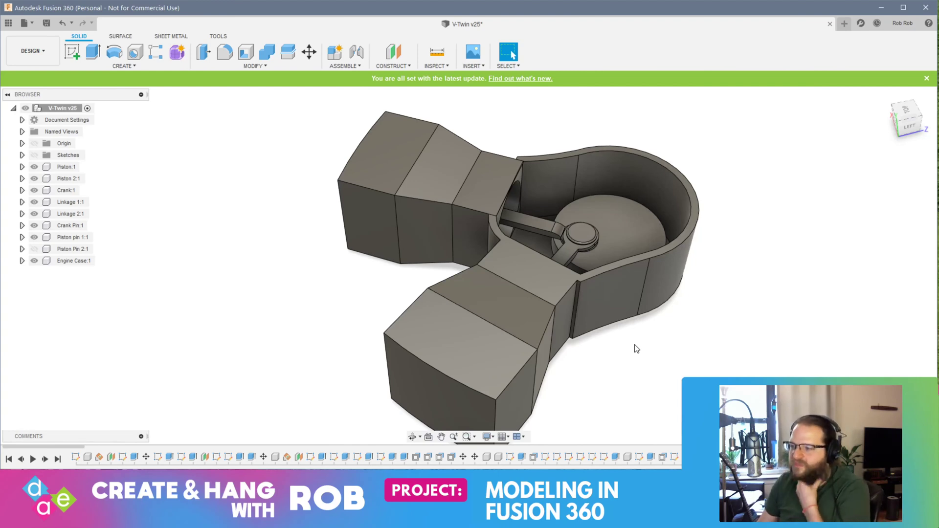
pyautogui.keyDown('shift'); pyautogui.moveTo(691, 327); pyautogui.dragTo(607, 355, button='middle'); pyautogui.keyUp('shift')
pyautogui.click(513, 55)
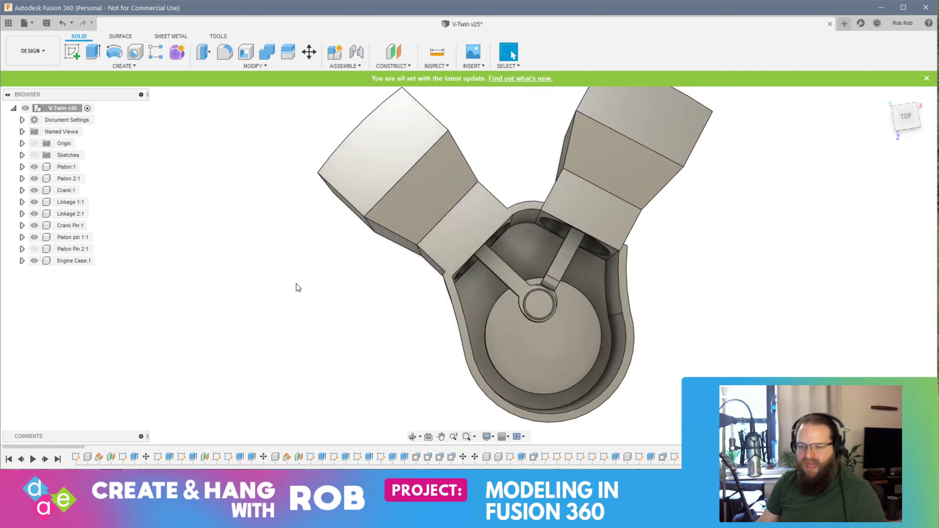
# Activate the Engine Case component and start a sketch on the upper face of its crankcase wall
pyautogui.click(33, 251)
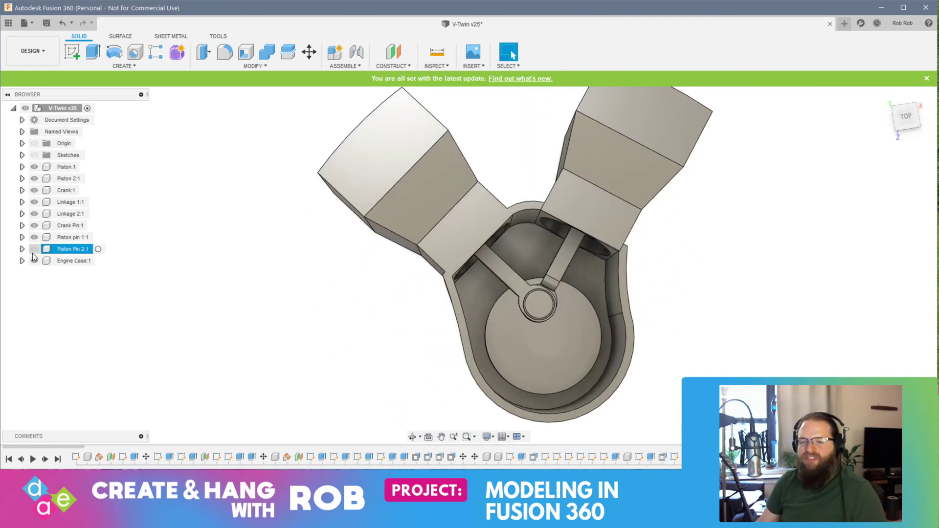
pyautogui.click(96, 261)
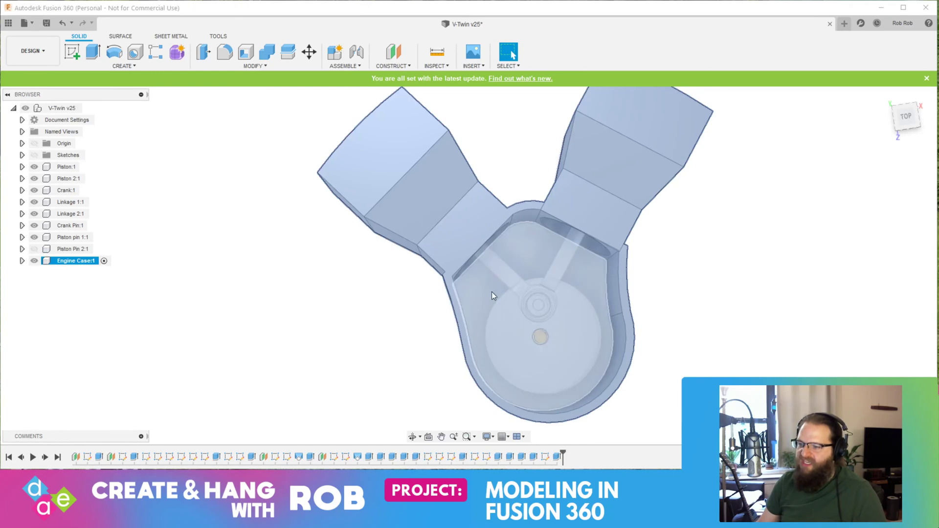
pyautogui.click(451, 284)
pyautogui.click(451, 287)
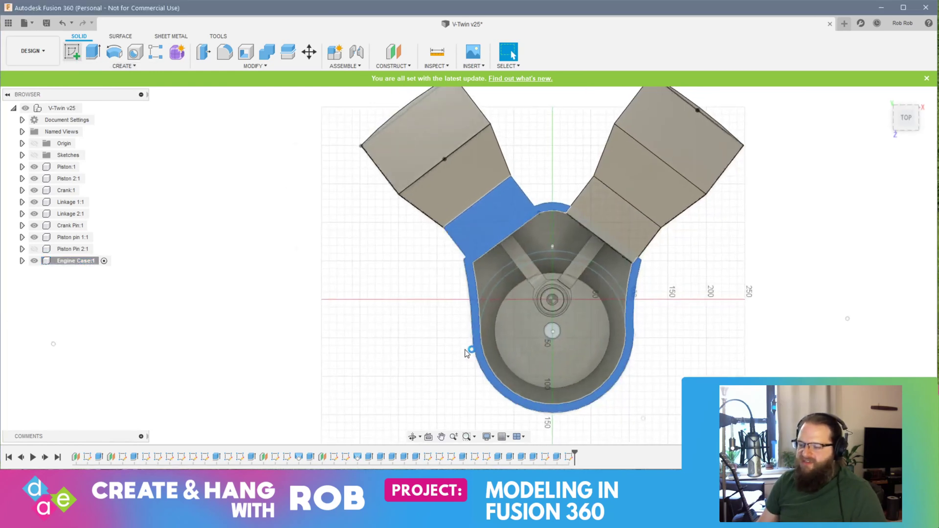
pyautogui.scroll(5, 471, 293)
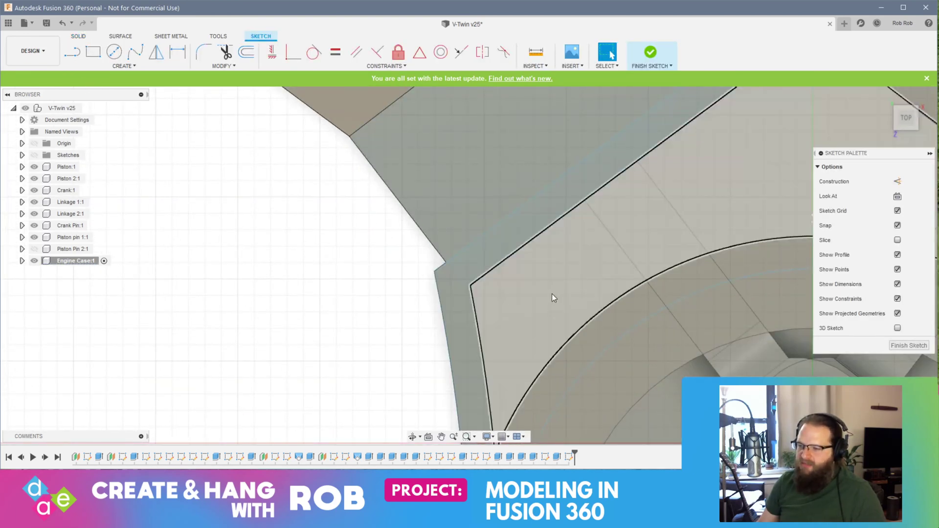
# Sketch a vertical line about 22 mm long at the left cylinder's notch and a similar one at the right cylinder, and finish the sketch
pyautogui.click(72, 52)
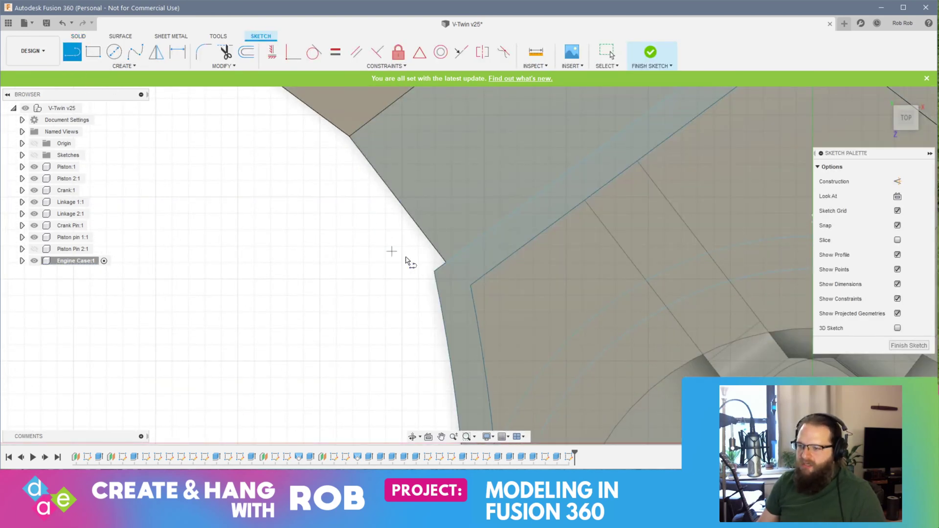
pyautogui.click(444, 264)
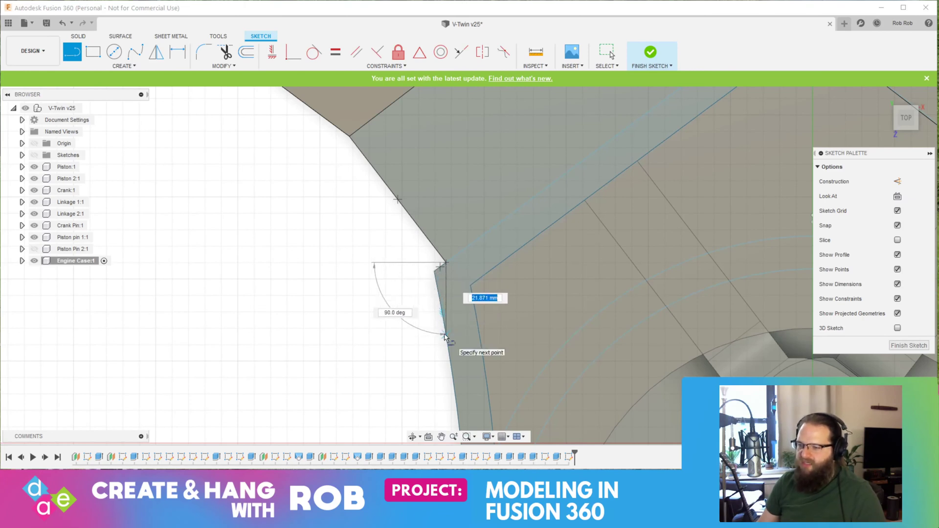
pyautogui.doubleClick(445, 335)
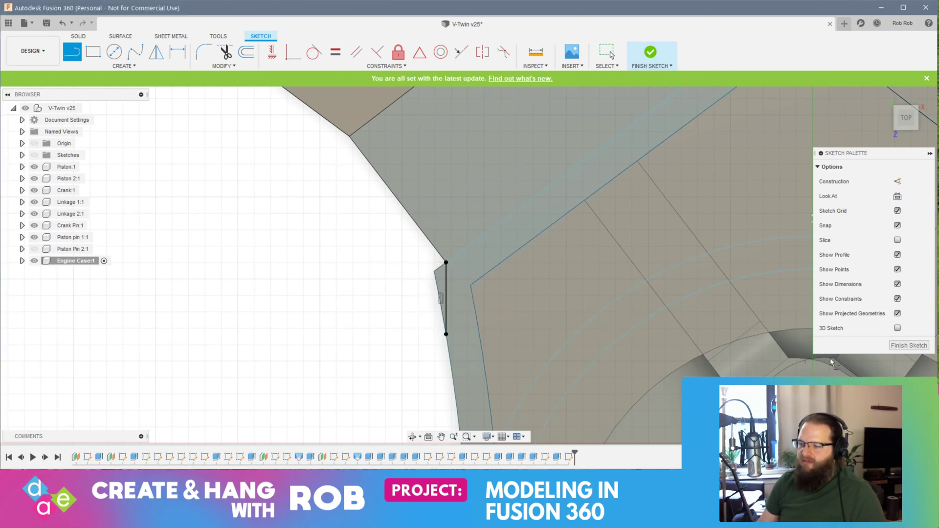
pyautogui.moveTo(738, 310); pyautogui.dragTo(328, 305, button='middle')
pyautogui.moveTo(646, 270); pyautogui.dragTo(415, 280, button='middle')
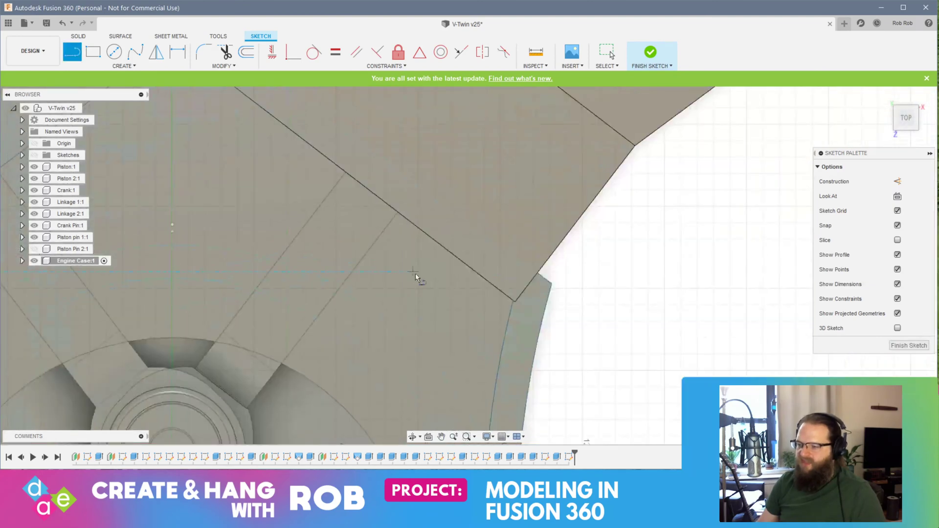
pyautogui.click(538, 274)
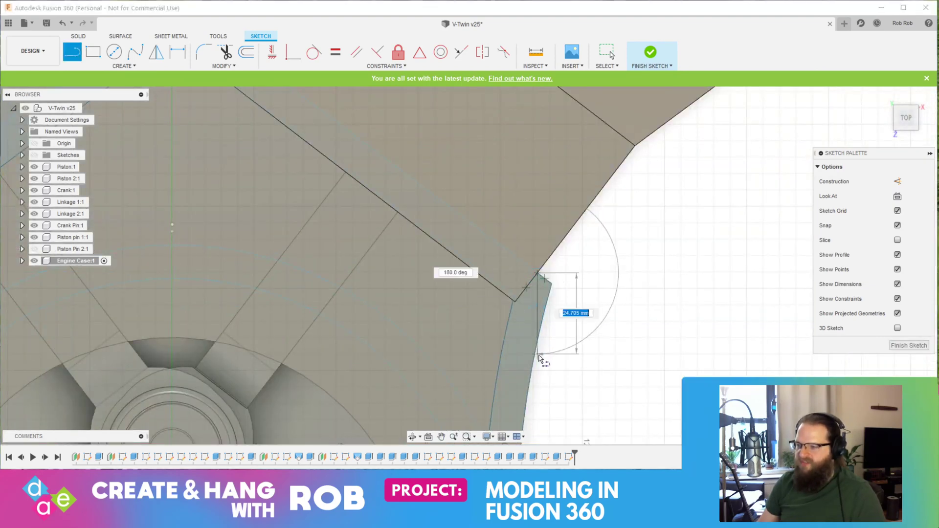
pyautogui.click(538, 345)
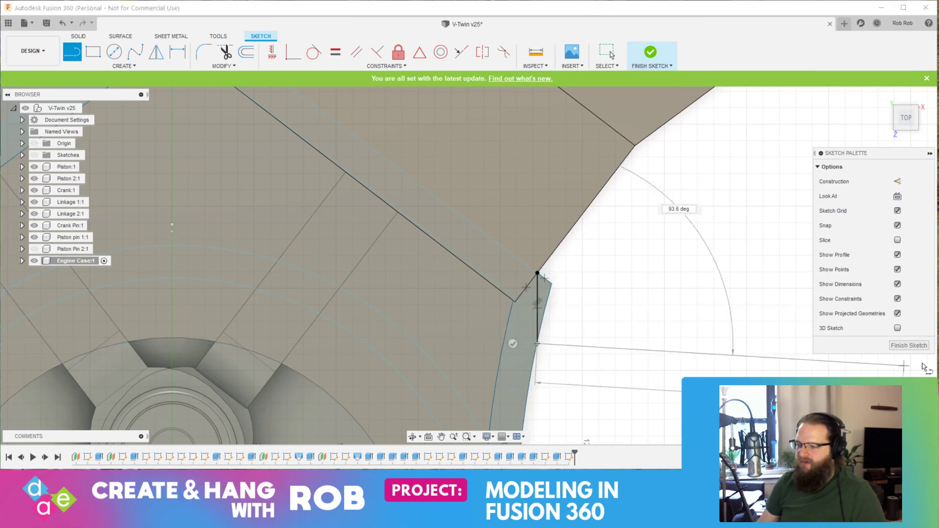
pyautogui.click(911, 346)
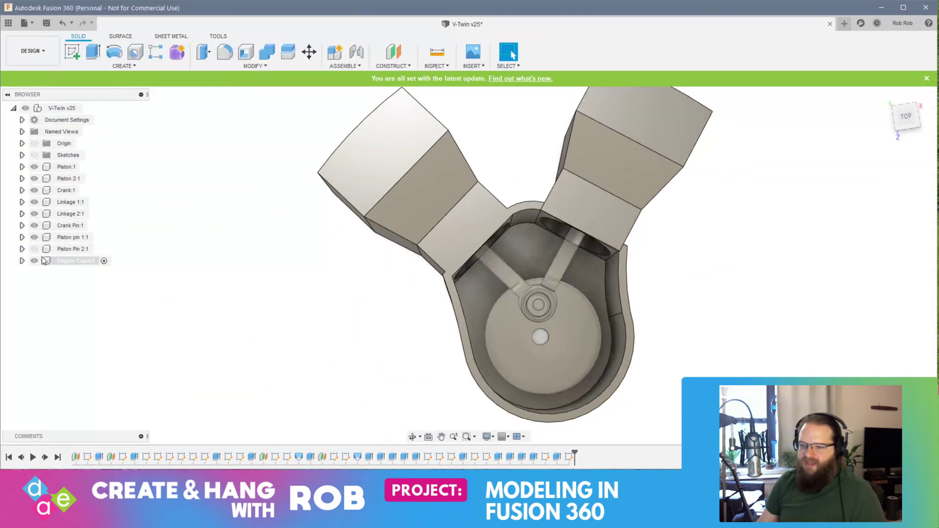
# Show the sketches of the Engine Case component
pyautogui.click(22, 261)
pyautogui.click(43, 296)
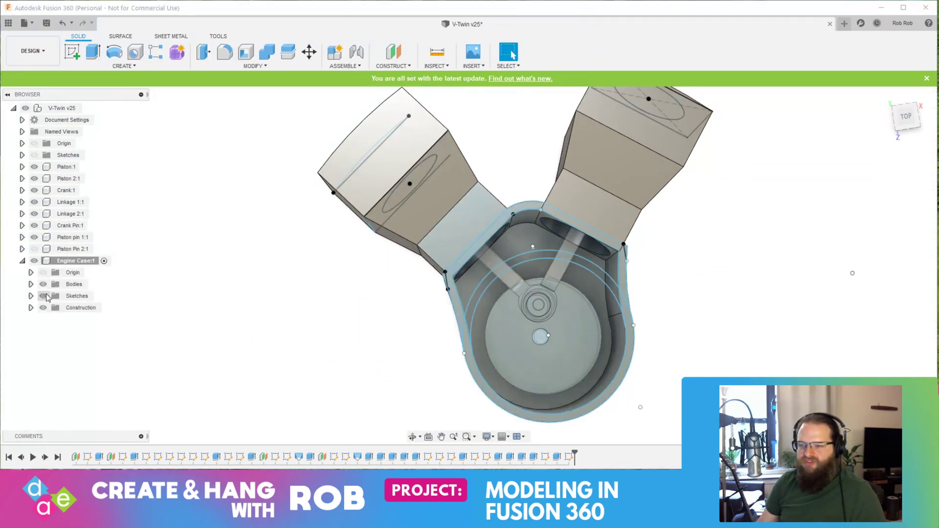
pyautogui.scroll(8, 423, 293)
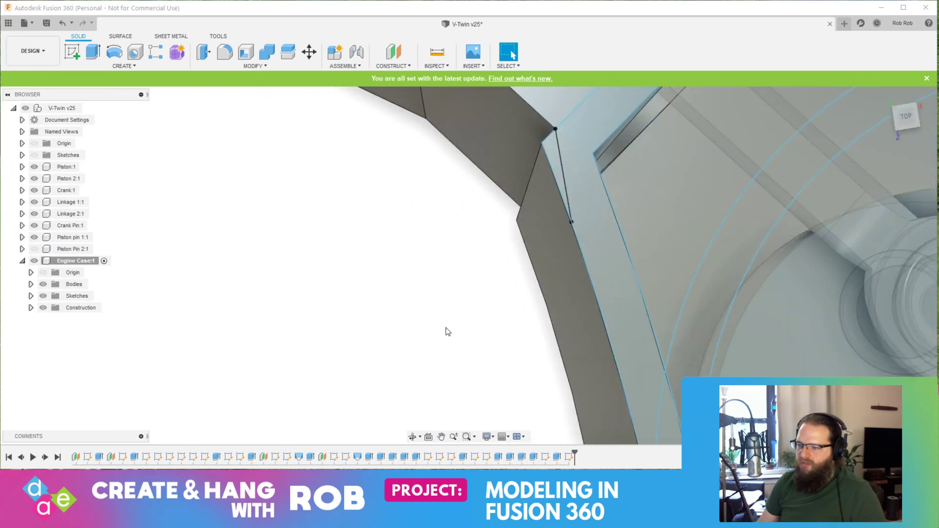
# Check whether the sketched line closes off a separate profile at the notch beside the left cylinder
pyautogui.click(555, 164)
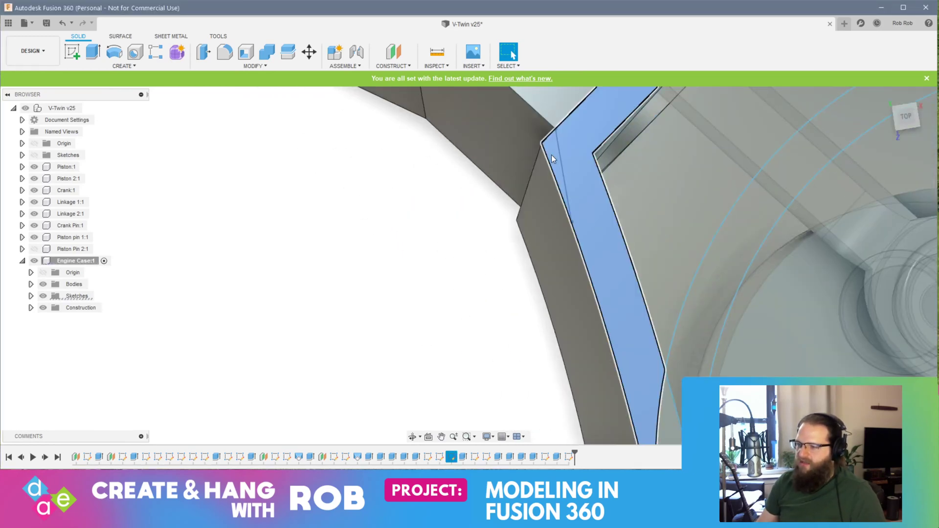
pyautogui.scroll(4, 346, 287)
pyautogui.scroll(-4, 346, 287)
pyautogui.moveTo(440, 275); pyautogui.dragTo(169, 338, button='middle')
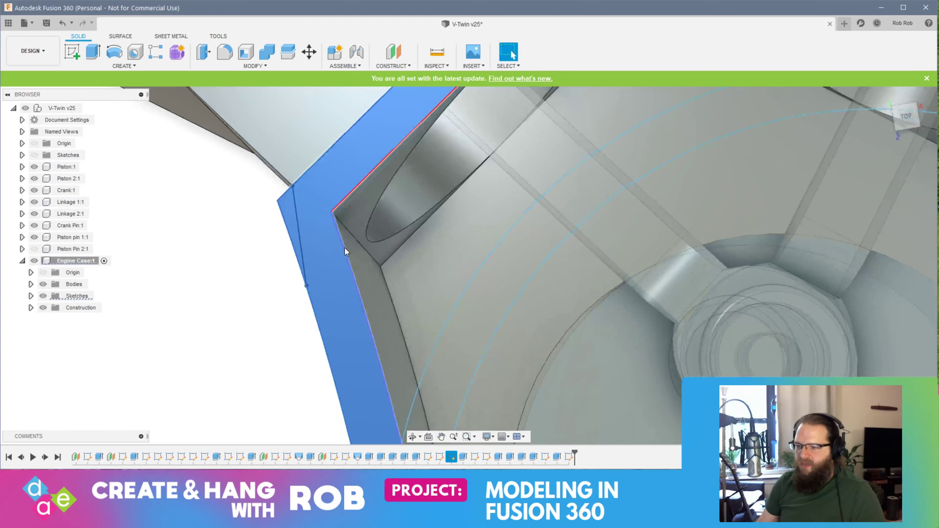
pyautogui.scroll(4, 344, 249)
pyautogui.moveTo(265, 299); pyautogui.dragTo(389, 244, button='middle')
pyautogui.scroll(6, 363, 294)
pyautogui.scroll(-2, 458, 206)
pyautogui.scroll(-4, 509, 204)
pyautogui.moveTo(509, 204); pyautogui.dragTo(438, 249, button='middle')
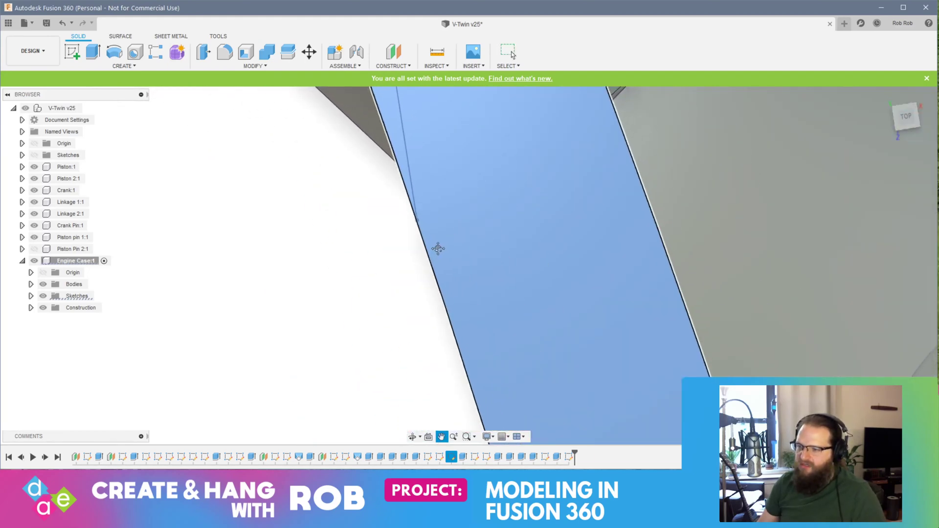
# Undo back into the sketch, try to extrude the corner profile beside the left cylinder, and undo the vertical notch line
pyautogui.hotkey('ctrl', 'z')
pyautogui.hotkey('ctrl', 'z')
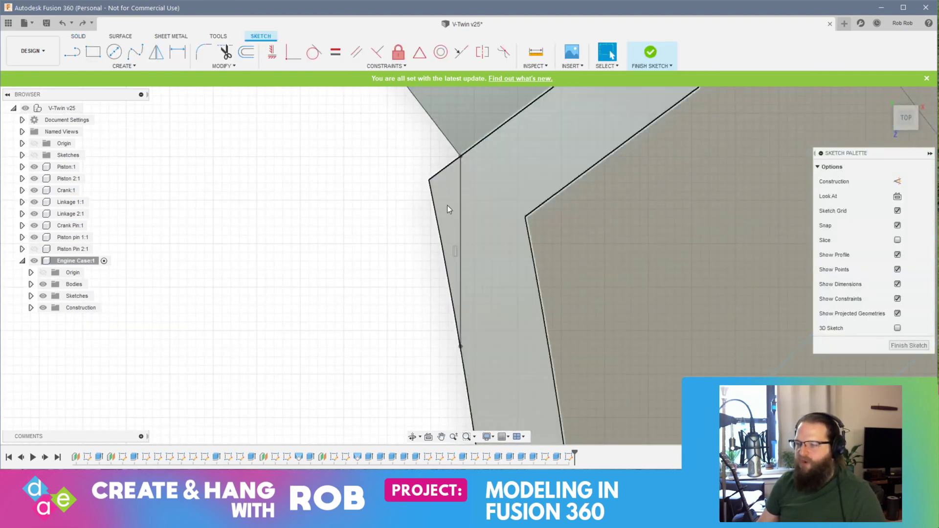
pyautogui.click(448, 205)
pyautogui.rightClick(447, 207)
pyautogui.click(469, 196)
pyautogui.keyDown('shift'); pyautogui.moveTo(415, 279); pyautogui.dragTo(359, 261, button='middle'); pyautogui.keyUp('shift')
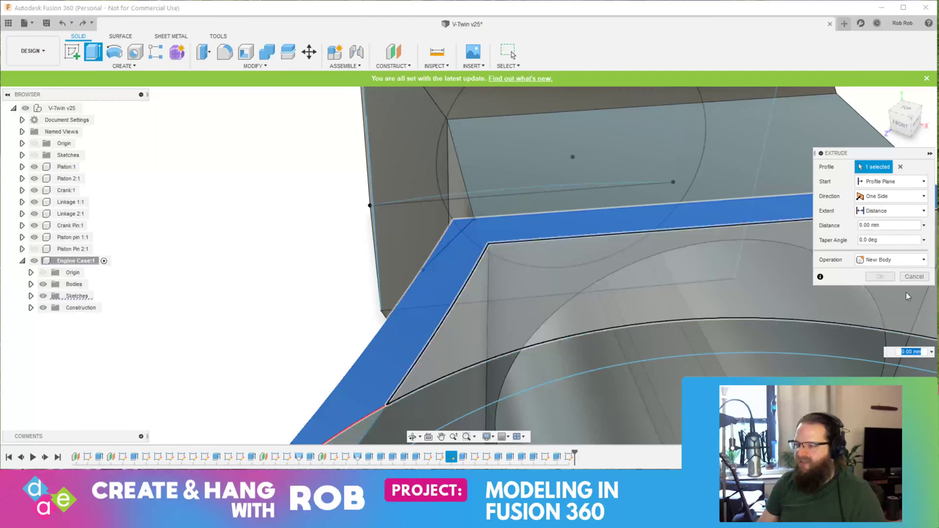
pyautogui.press('Escape')
pyautogui.hotkey('ctrl', 'z')
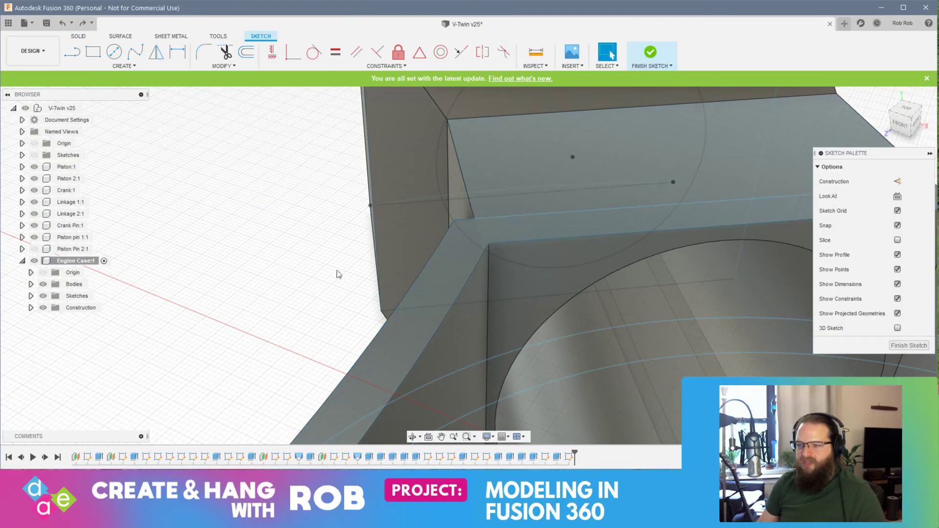
# Sketch a slanted line about 10 mm long from the left cylinder's notch corner to the crankcase's outer edge, and finish the sketch
pyautogui.click(903, 113)
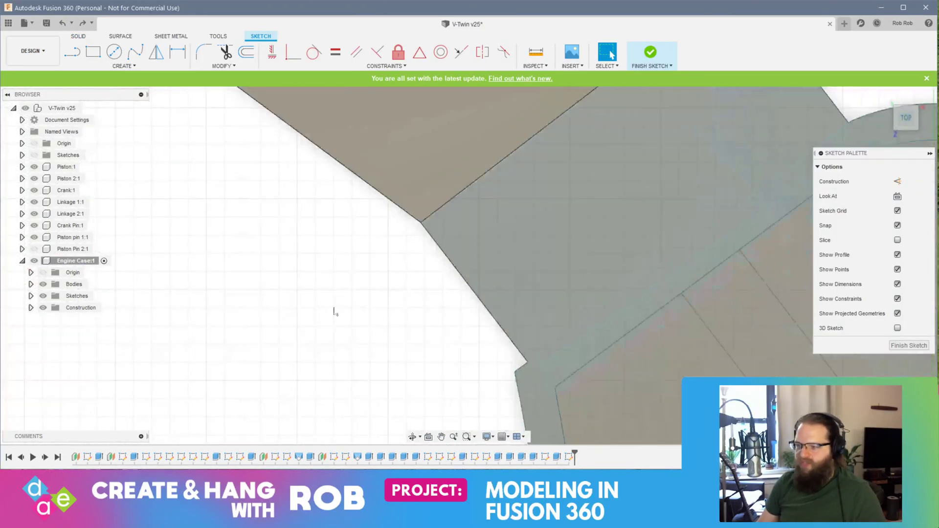
pyautogui.click(72, 52)
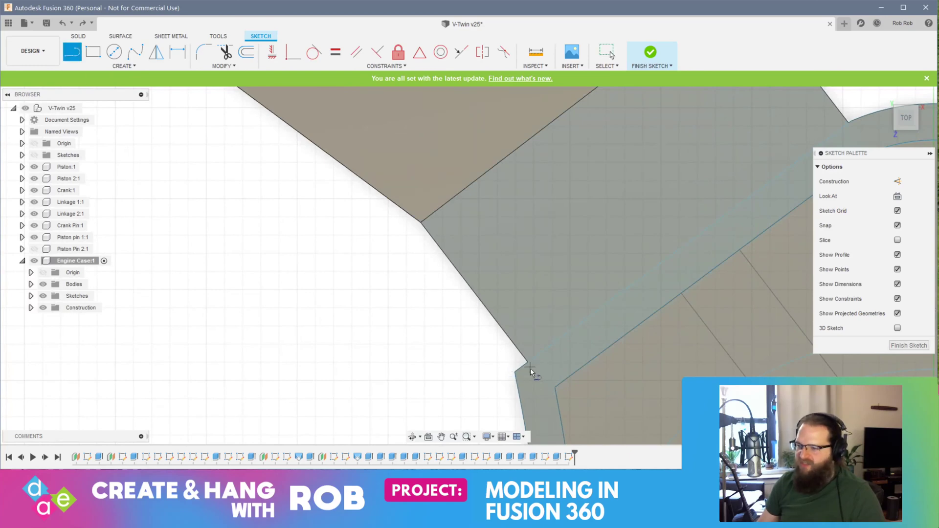
pyautogui.click(524, 351)
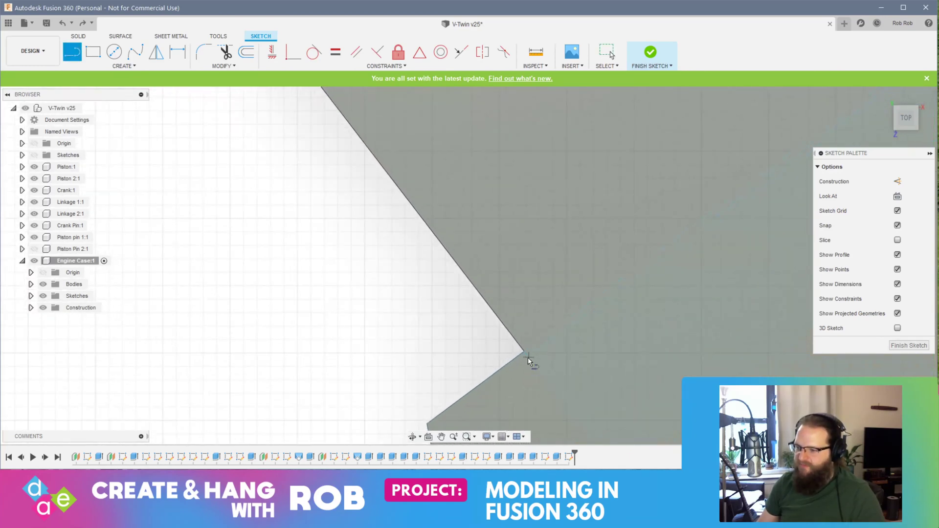
pyautogui.moveTo(526, 408); pyautogui.dragTo(494, 152, button='middle')
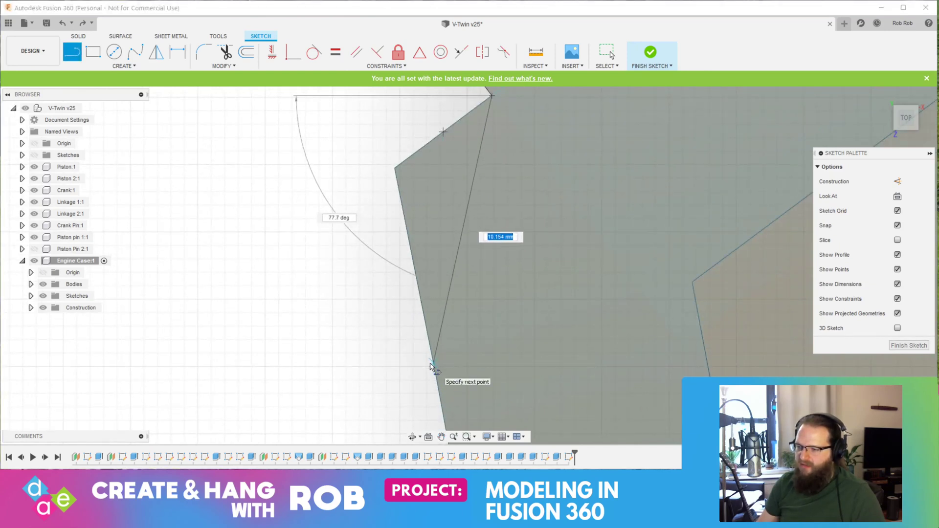
pyautogui.click(433, 367)
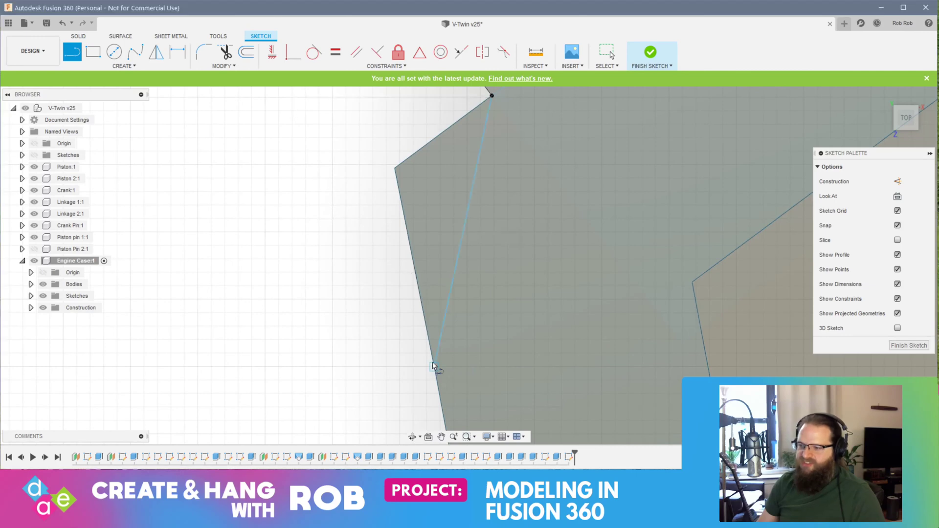
pyautogui.click(904, 344)
# Extrude the small triangular profile at the left notch as a cut, downward past the bottom of the engine case
pyautogui.click(428, 208)
pyautogui.rightClick(425, 208)
pyautogui.click(463, 194)
pyautogui.scroll(5, 499, 296)
pyautogui.keyDown('shift'); pyautogui.moveTo(494, 293); pyautogui.dragTo(342, 176, button='middle'); pyautogui.keyUp('shift')
pyautogui.scroll(-5, 504, 309)
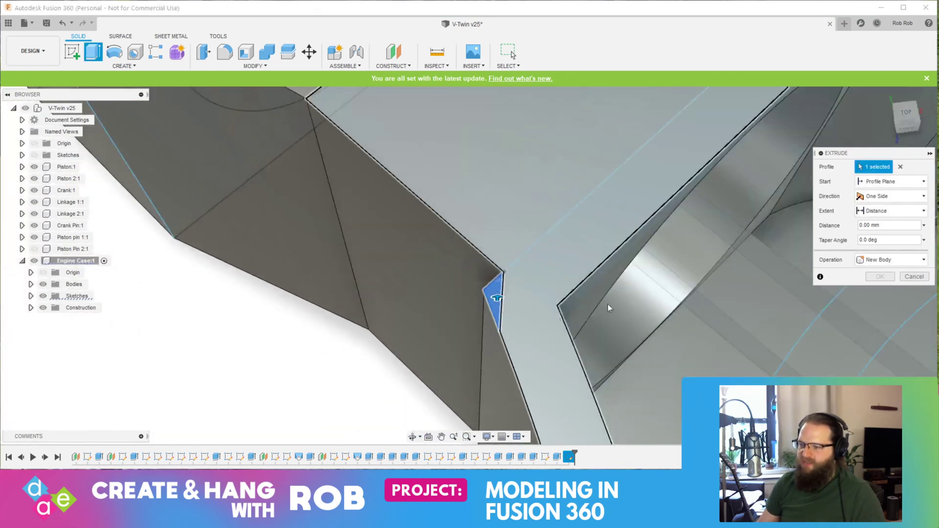
pyautogui.click(879, 262)
pyautogui.click(876, 285)
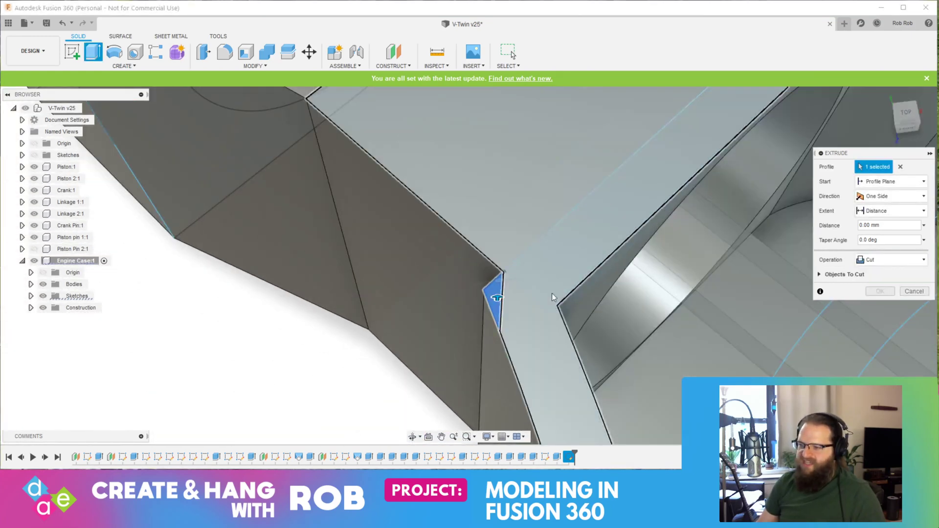
pyautogui.moveTo(494, 296); pyautogui.dragTo(425, 395)
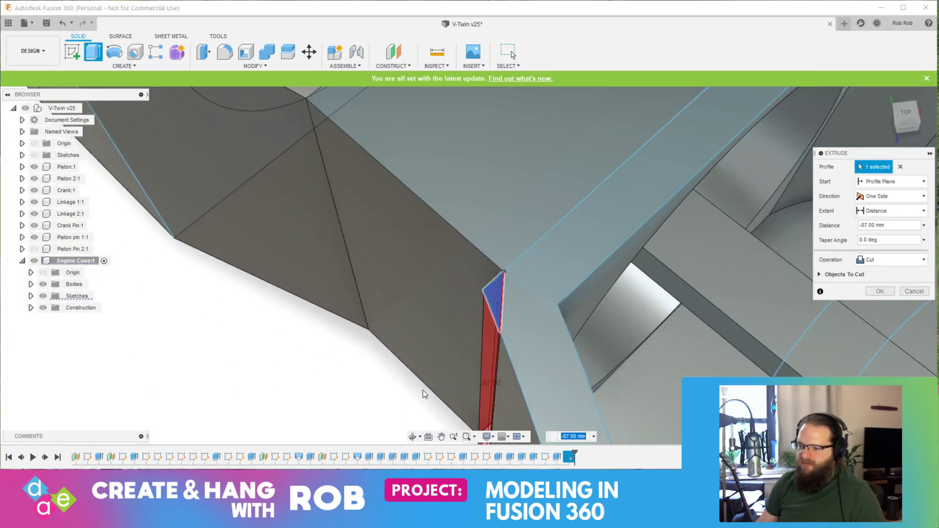
pyautogui.moveTo(382, 378); pyautogui.dragTo(497, 247, button='middle')
pyautogui.moveTo(500, 239); pyautogui.dragTo(495, 319)
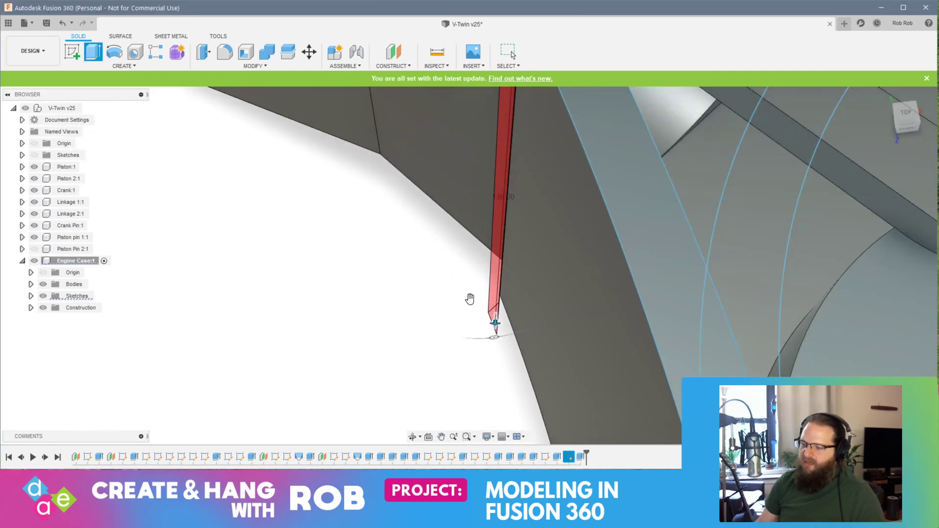
pyautogui.press('Return')
pyautogui.keyDown('shift'); pyautogui.moveTo(391, 260); pyautogui.dragTo(444, 252, button='middle'); pyautogui.keyUp('shift')
pyautogui.scroll(-6, 619, 331)
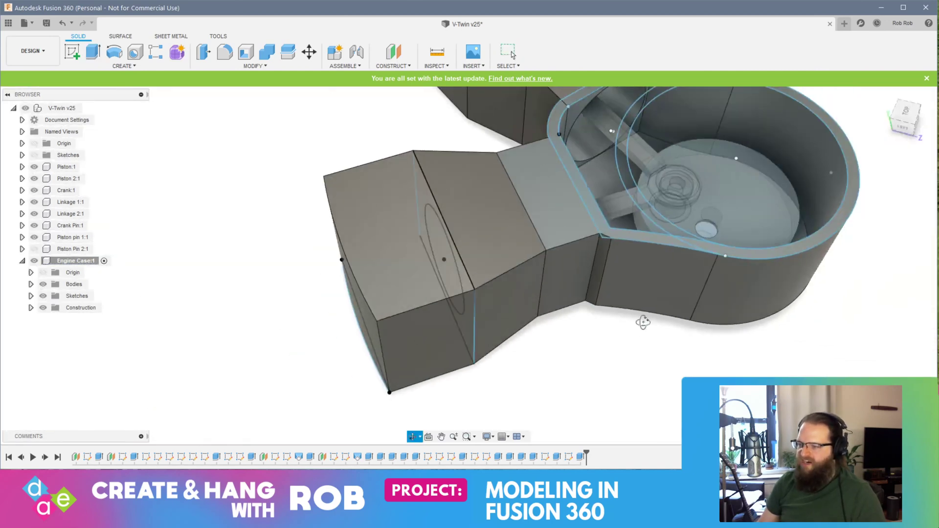
# Start a sketch on the engine case's upper rim face at the remaining protruding corner beside the cylinder
pyautogui.keyDown('shift'); pyautogui.moveTo(644, 327); pyautogui.dragTo(640, 371, button='middle'); pyautogui.keyUp('shift')
pyautogui.keyDown('shift'); pyautogui.moveTo(765, 375); pyautogui.dragTo(518, 284, button='middle'); pyautogui.keyUp('shift')
pyautogui.click(535, 304)
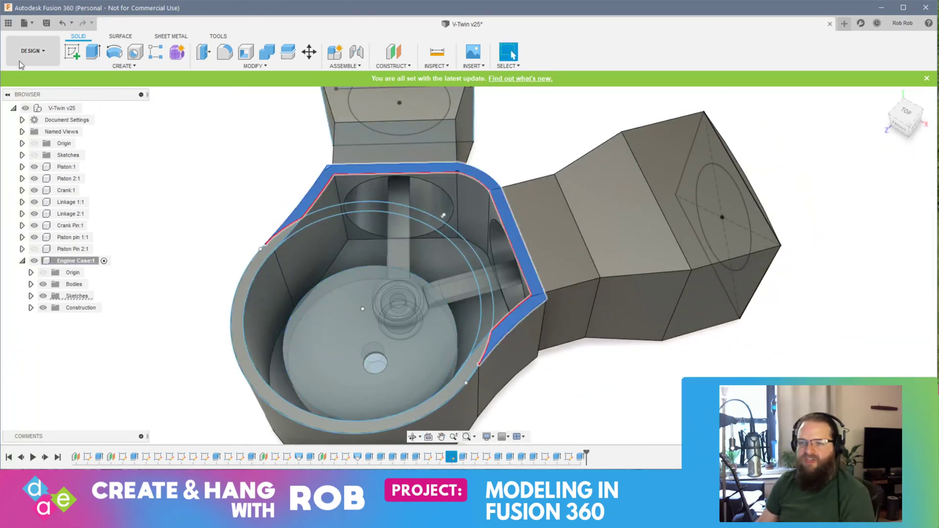
pyautogui.click(72, 52)
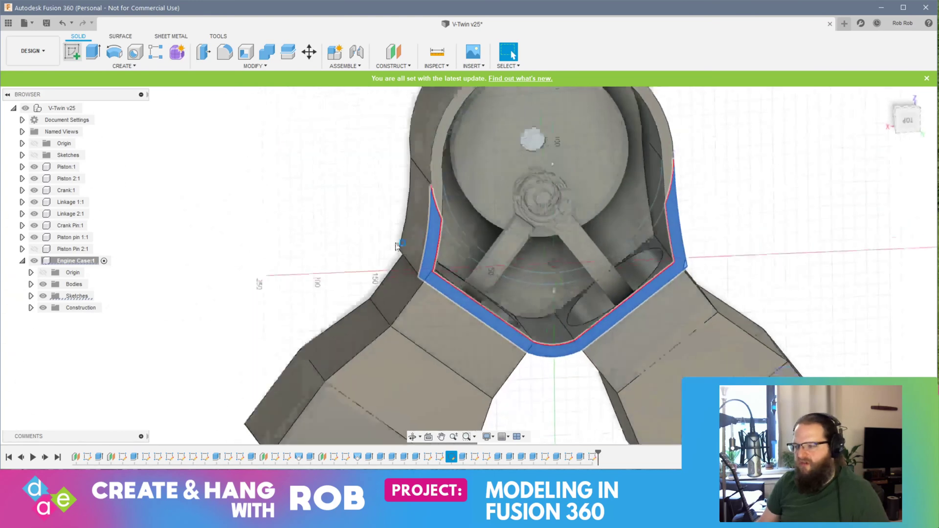
pyautogui.scroll(8, 462, 301)
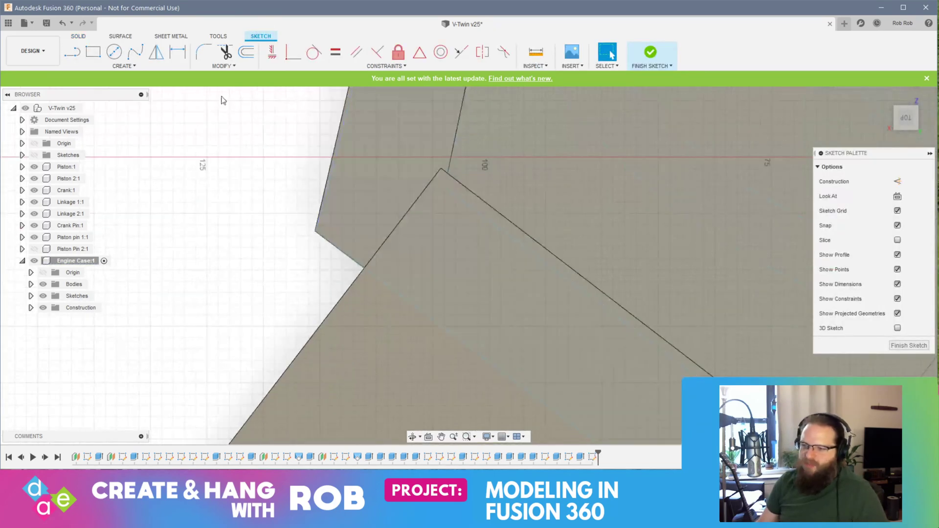
# Try to sketch a slanted line from the notch corner to the crankcase's outer edge, undo the lines, and finish the sketch
pyautogui.click(72, 52)
pyautogui.scroll(-9, 294, 211)
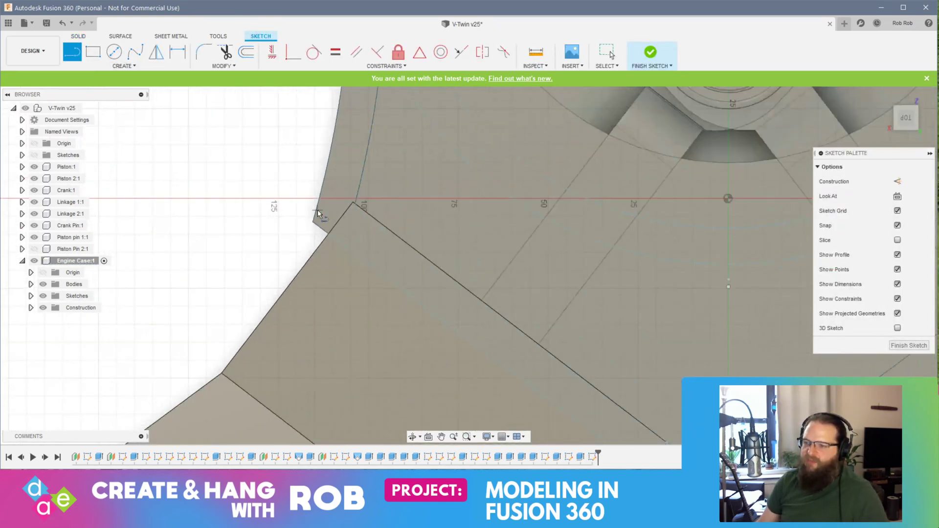
pyautogui.scroll(10, 334, 228)
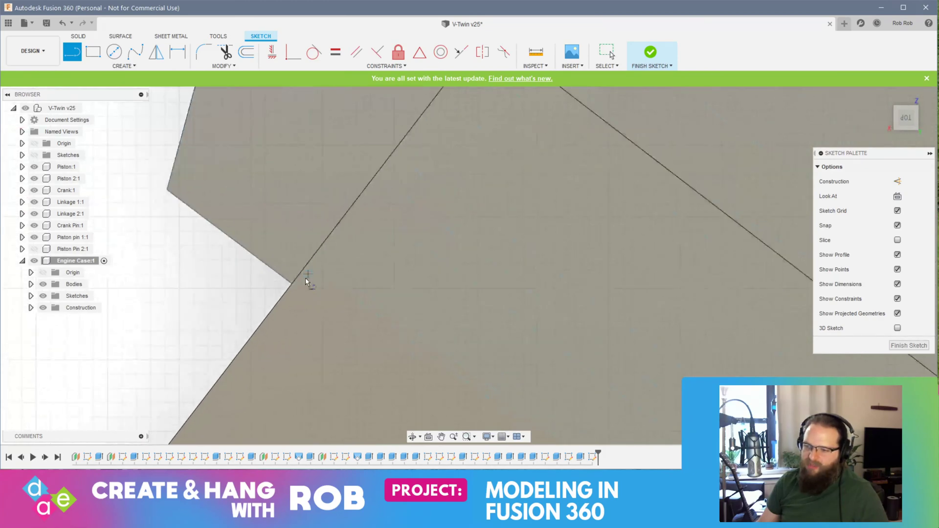
pyautogui.scroll(4, 293, 286)
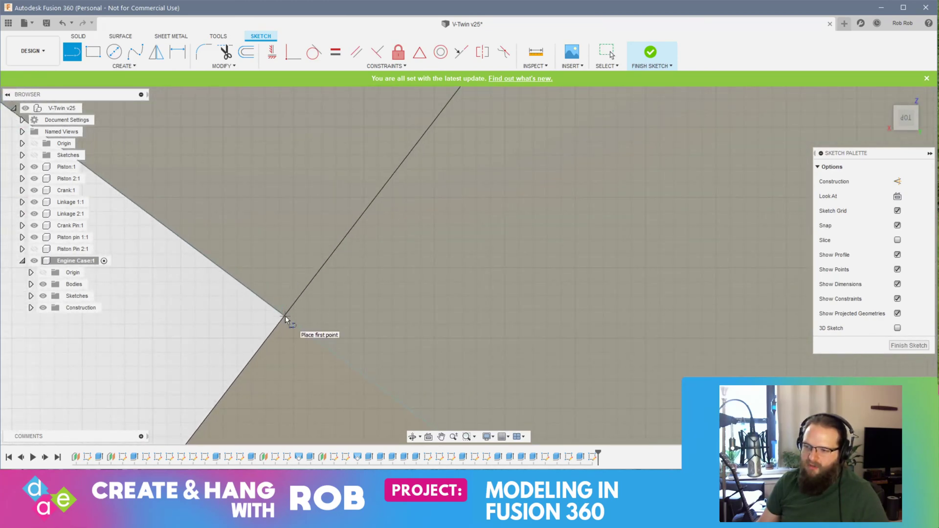
pyautogui.click(282, 315)
pyautogui.scroll(-5, 352, 206)
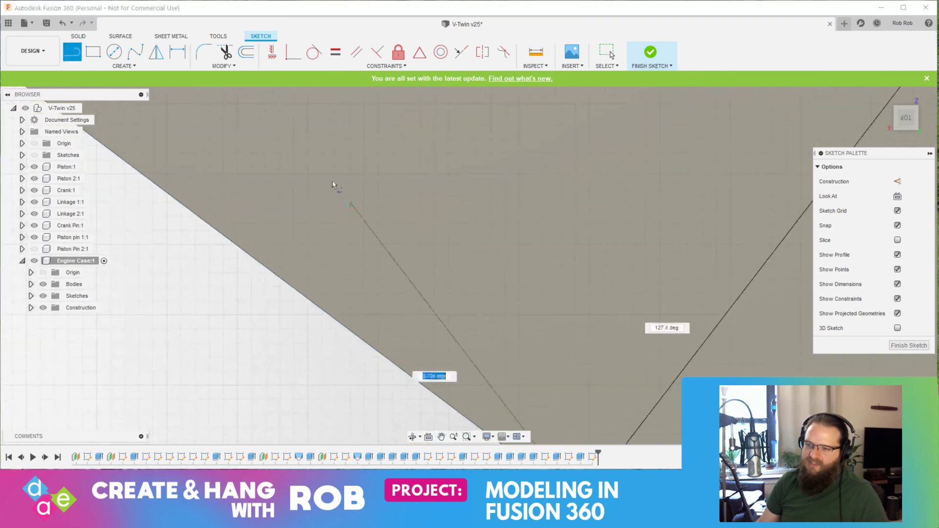
pyautogui.scroll(-6, 321, 205)
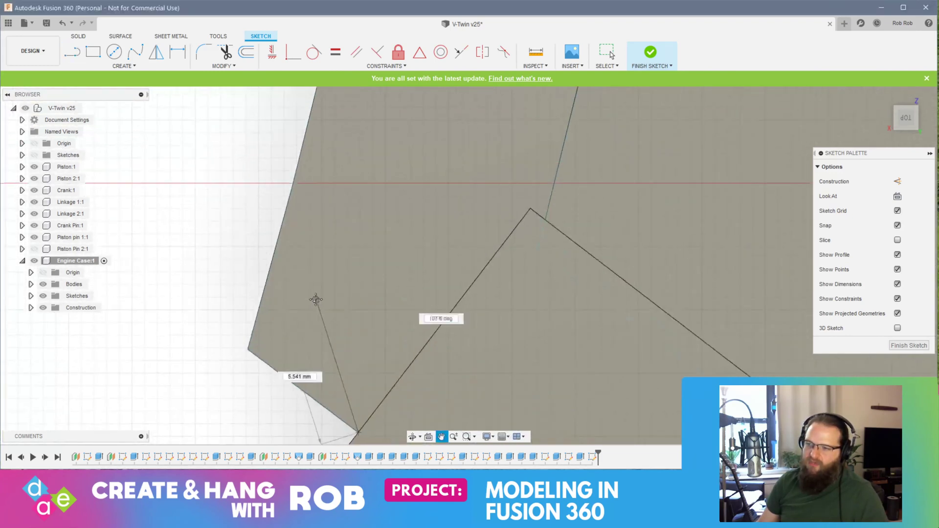
pyautogui.click(309, 121)
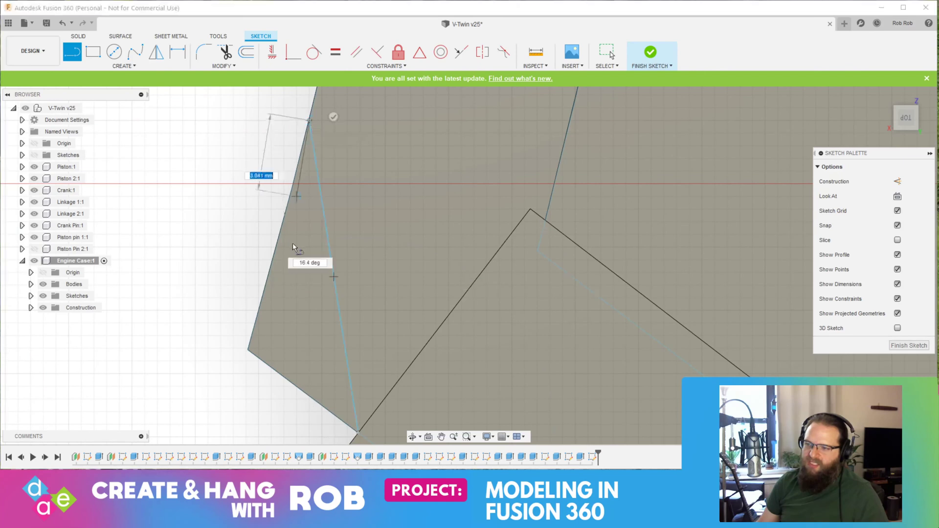
pyautogui.press('Return')
pyautogui.press('Escape')
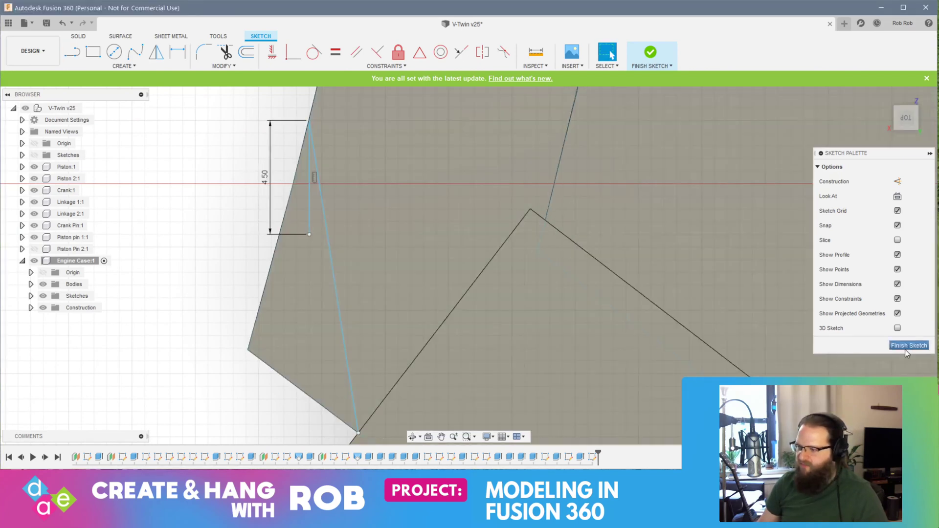
pyautogui.hotkey('ctrl', 'z')
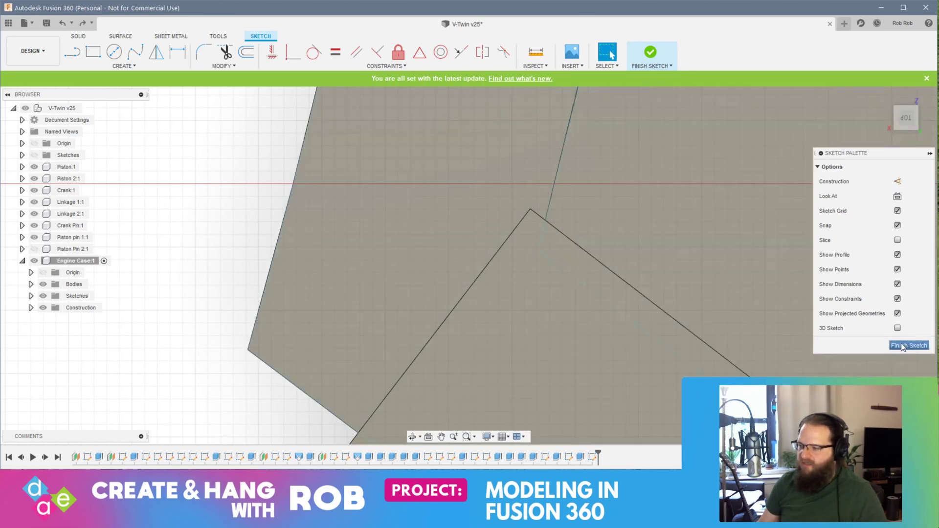
pyautogui.click(909, 345)
# Start another sketch on the engine case's rim face and inspect the uncut corner from the Top view
pyautogui.click(537, 304)
pyautogui.click(72, 52)
pyautogui.scroll(8, 470, 289)
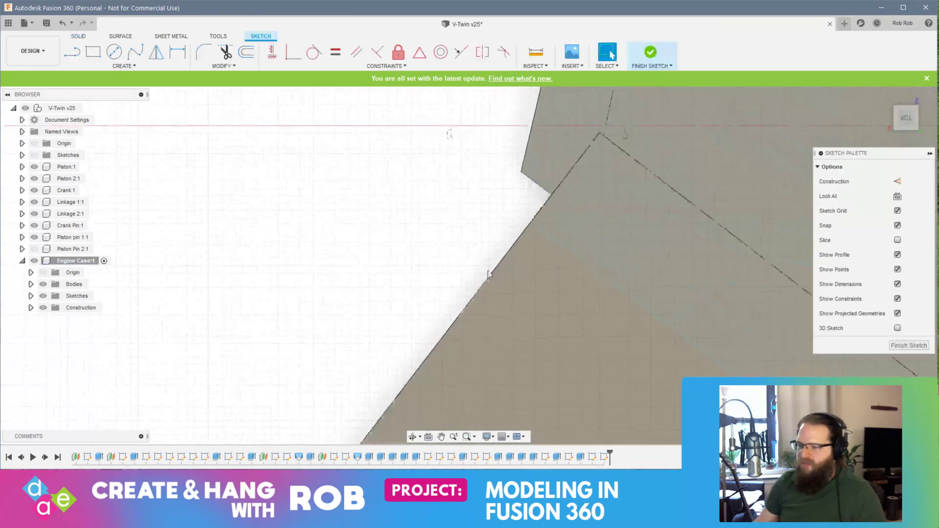
pyautogui.moveTo(532, 212)
pyautogui.keyDown('shift'); pyautogui.mouseDown(button='middle')
pyautogui.moveTo(556, 215)
pyautogui.moveTo(531, 178)
pyautogui.moveTo(594, 293)
pyautogui.mouseUp(button='middle'); pyautogui.keyUp('shift')
pyautogui.scroll(-10, 581, 263)
pyautogui.keyDown('shift'); pyautogui.moveTo(564, 378); pyautogui.dragTo(651, 299, button='middle'); pyautogui.keyUp('shift')
pyautogui.scroll(10, 650, 299)
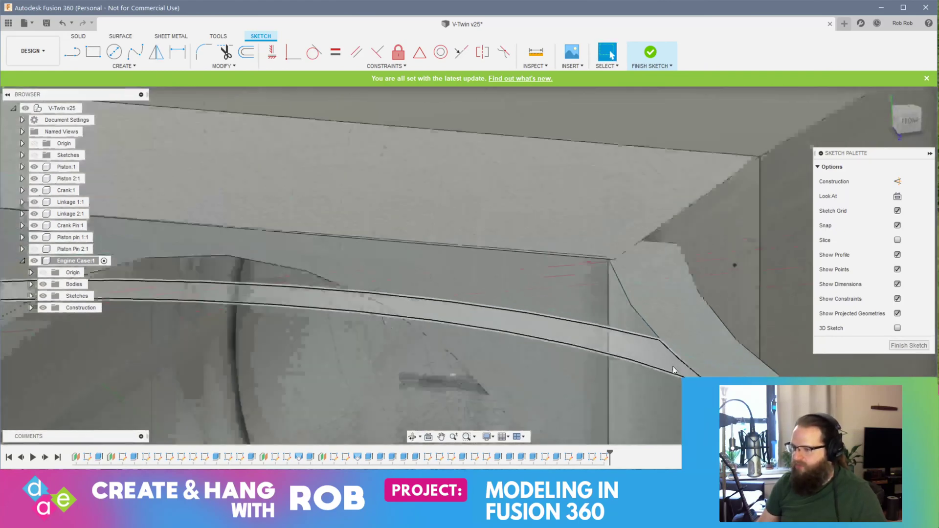
pyautogui.scroll(2, 614, 249)
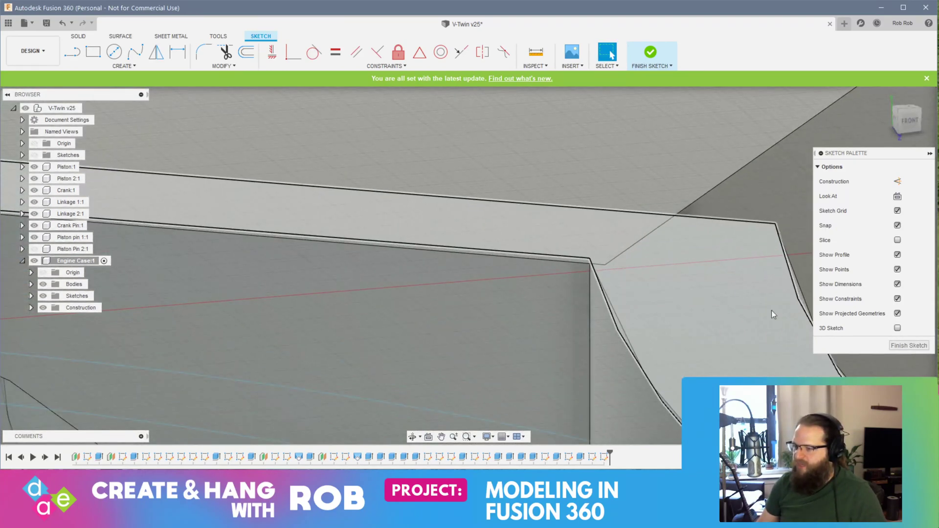
pyautogui.moveTo(909, 121); pyautogui.dragTo(911, 115)
pyautogui.click(906, 110)
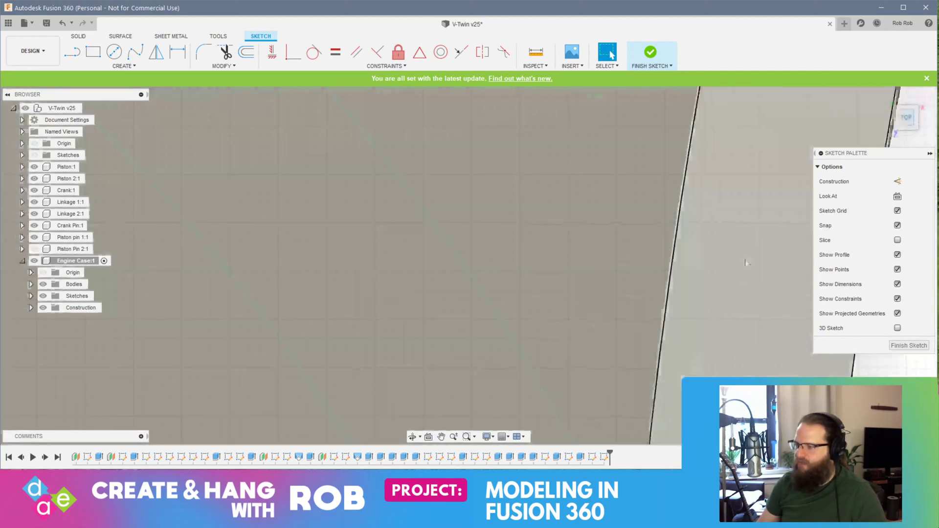
pyautogui.scroll(-3, 704, 221)
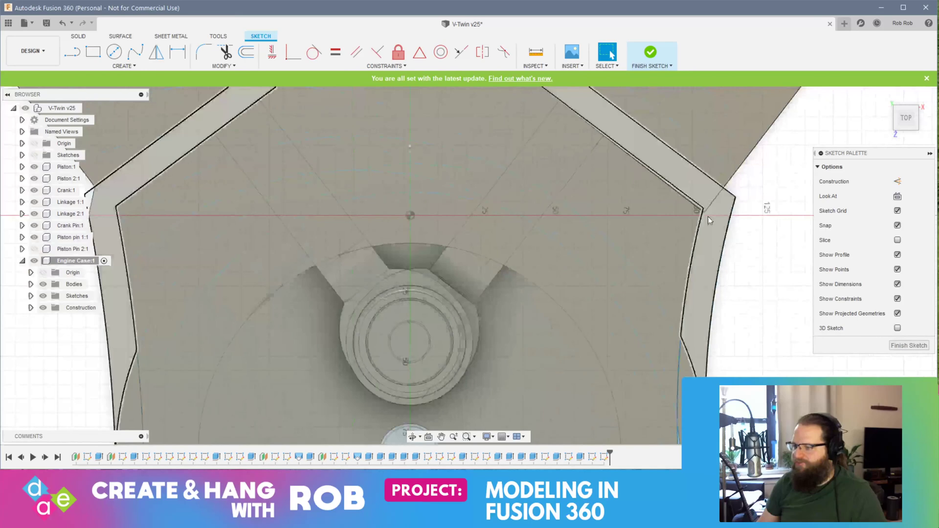
pyautogui.scroll(6, 715, 209)
pyautogui.scroll(3, 533, 255)
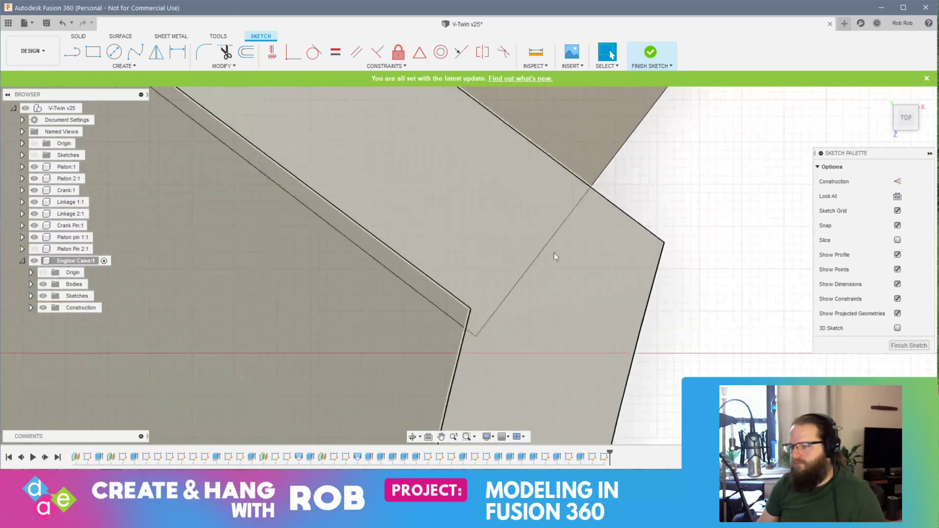
# Try to start a line at the uncut corner where the cylinder meets the crankcase, cancel it, and finish the sketch
pyautogui.press('l')
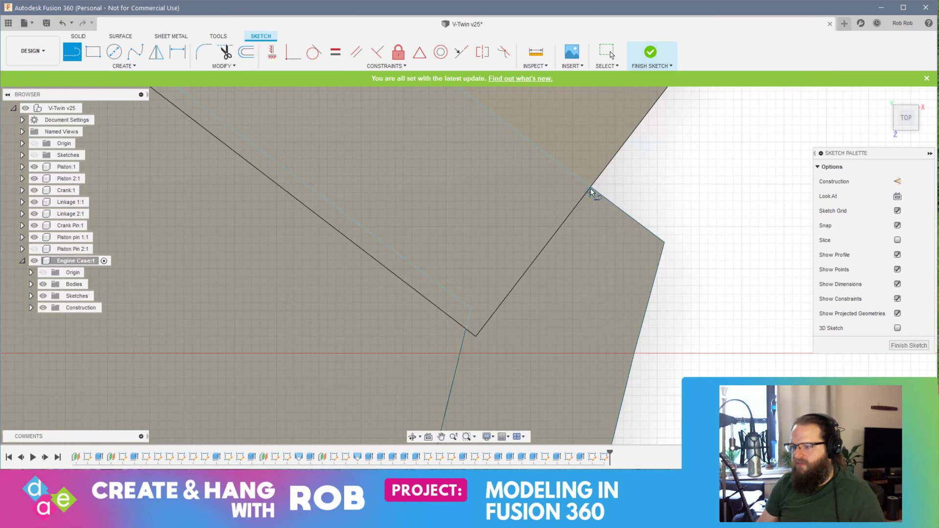
pyautogui.scroll(3, 591, 192)
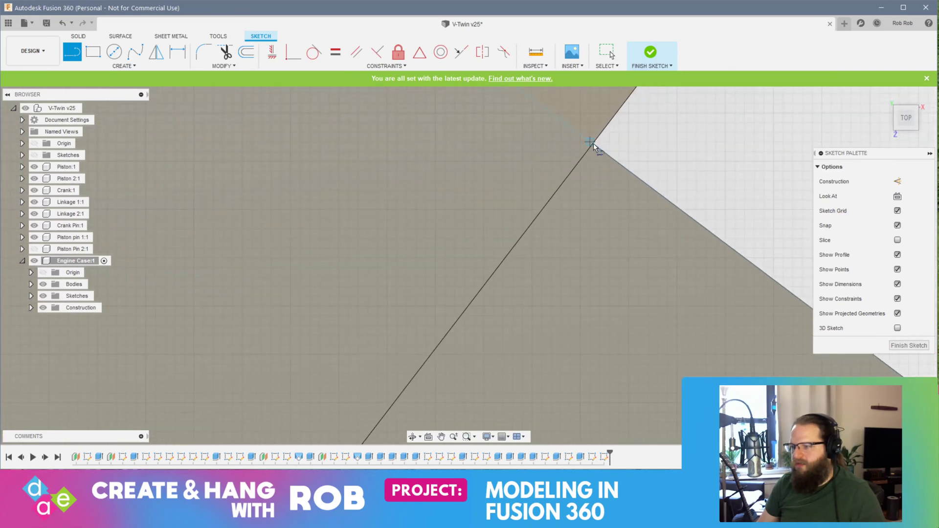
pyautogui.scroll(-5, 594, 148)
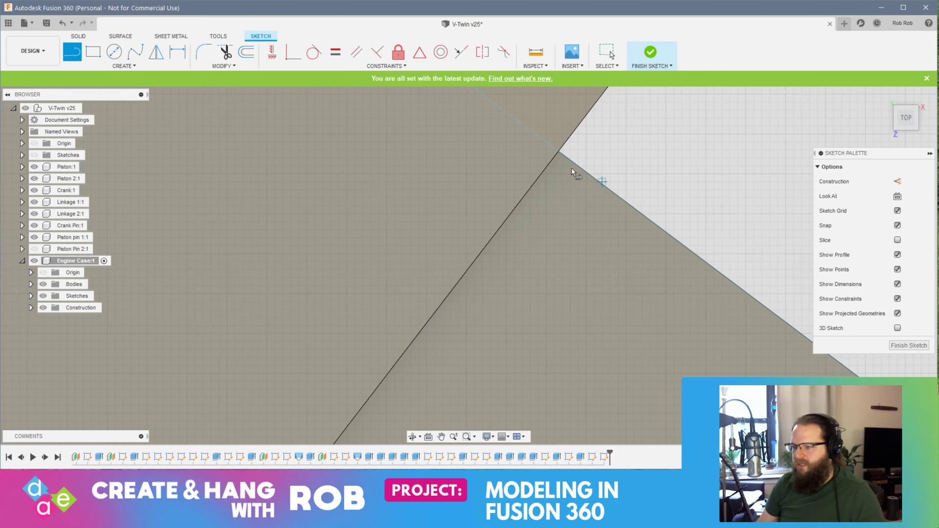
pyautogui.click(926, 80)
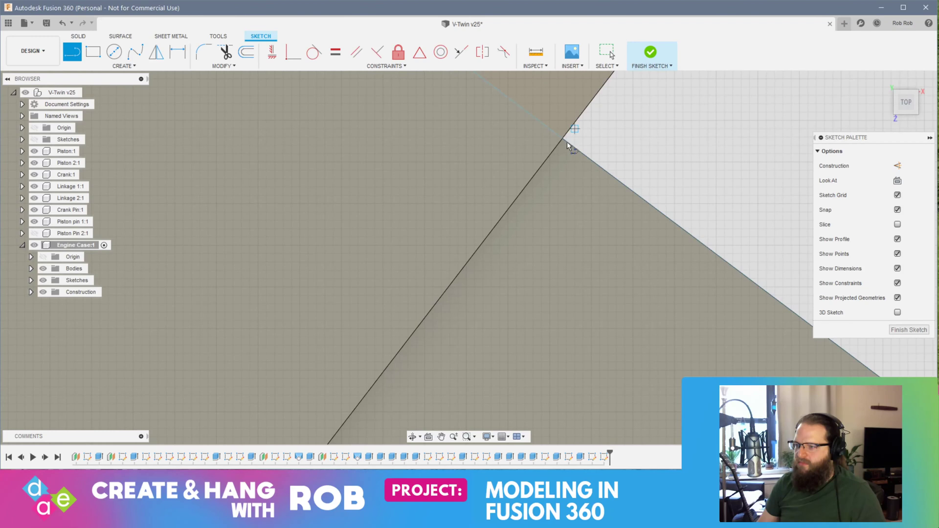
pyautogui.scroll(-3, 614, 167)
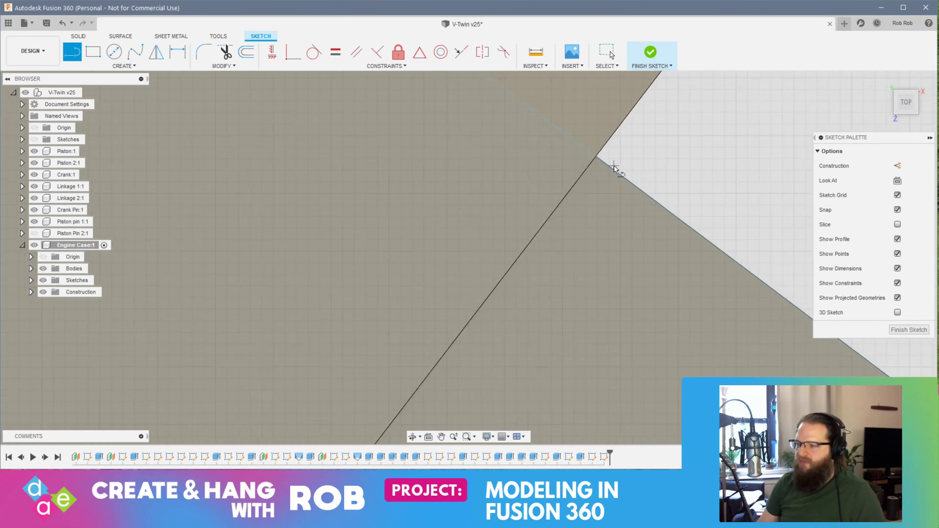
pyautogui.press('Escape')
pyautogui.scroll(-8, 640, 246)
pyautogui.scroll(5, 656, 312)
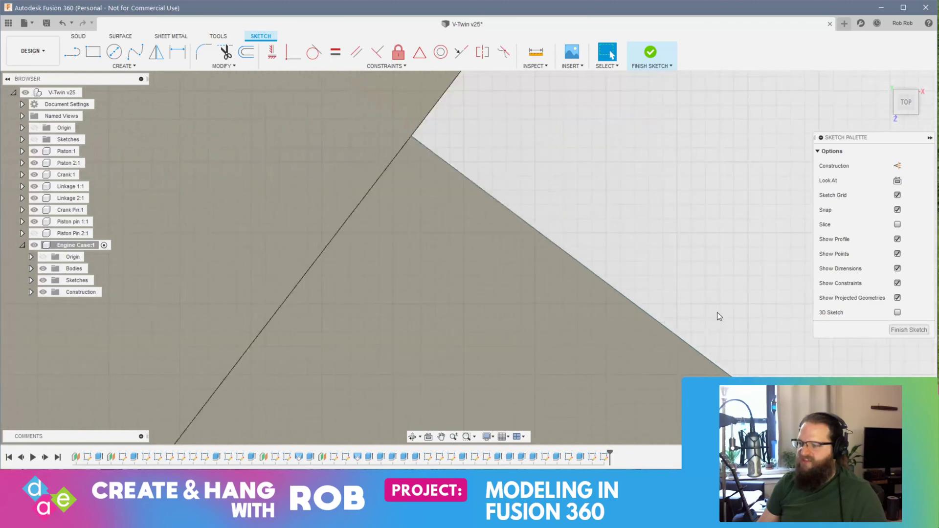
pyautogui.scroll(-10, 715, 307)
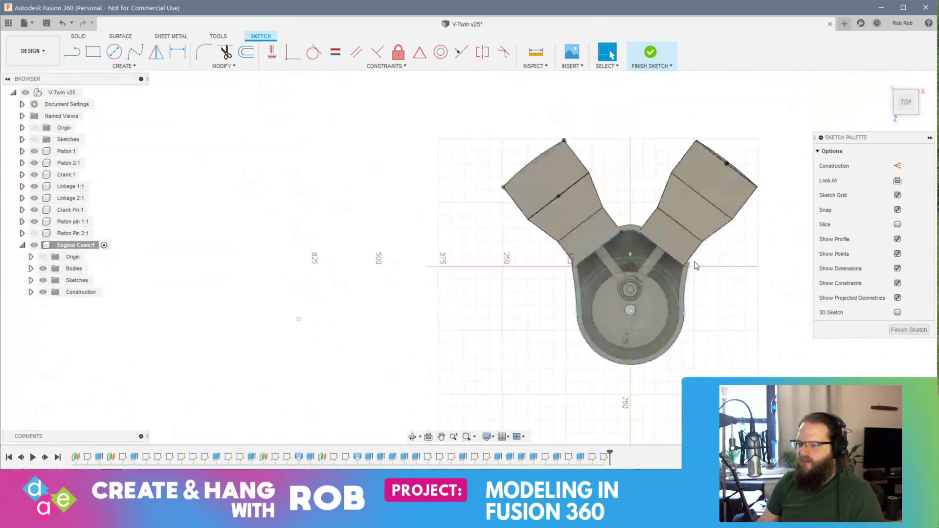
pyautogui.scroll(-3, 696, 266)
pyautogui.click(905, 332)
pyautogui.moveTo(655, 317)
pyautogui.keyDown('shift'); pyautogui.mouseDown(button='middle')
pyautogui.moveTo(637, 264)
pyautogui.moveTo(428, 255)
pyautogui.moveTo(644, 342)
pyautogui.mouseUp(button='middle'); pyautogui.keyUp('shift')
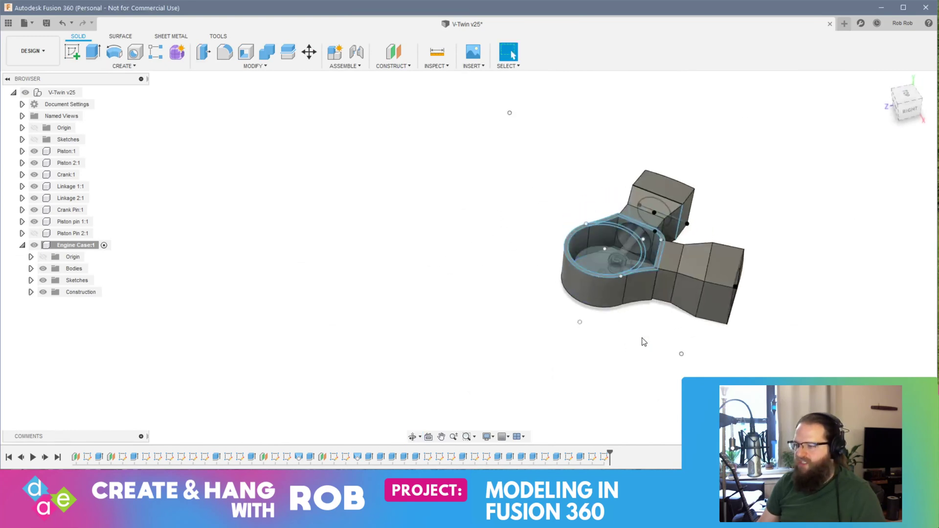
# Hide the Engine Case component and activate the top-level V-Twin assembly
pyautogui.click(34, 245)
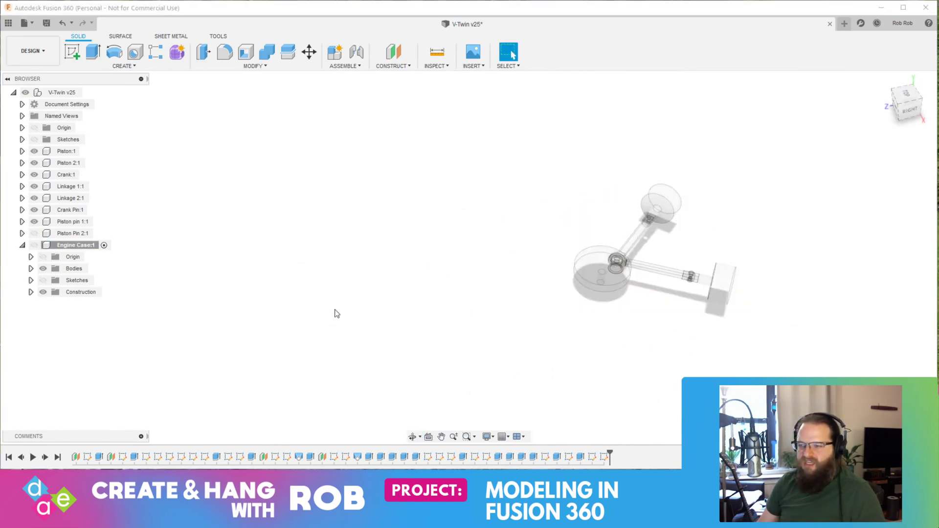
pyautogui.scroll(10, 690, 270)
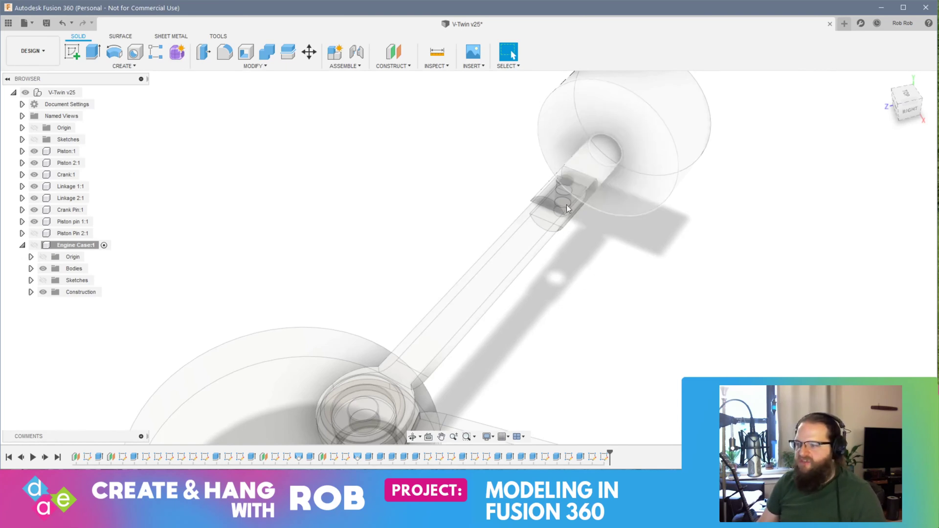
pyautogui.click(22, 245)
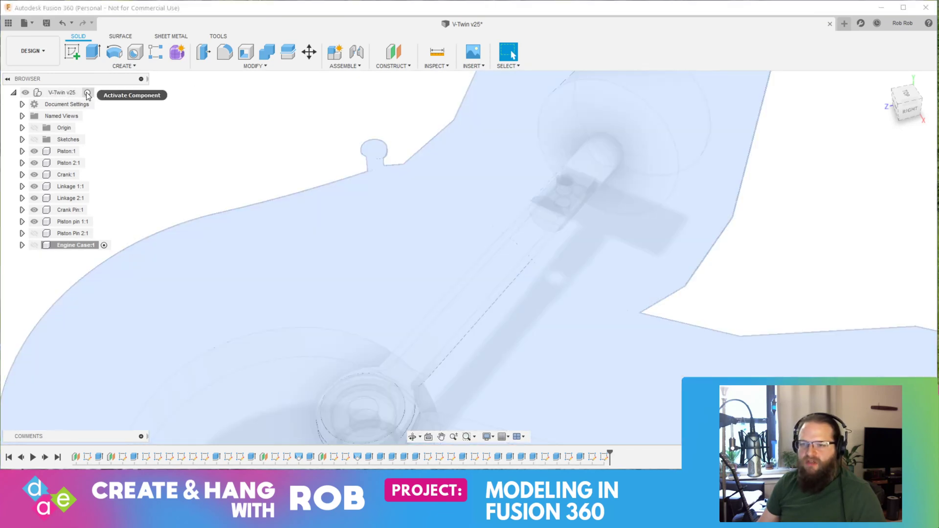
pyautogui.click(87, 92)
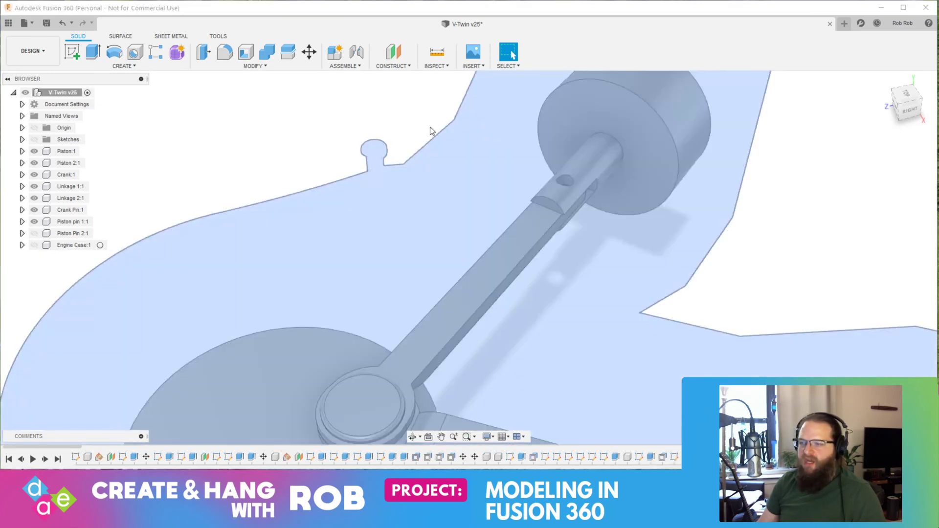
# Create an active empty component named Crank Pin 2 under the top-level assembly
pyautogui.click(336, 66)
pyautogui.click(345, 76)
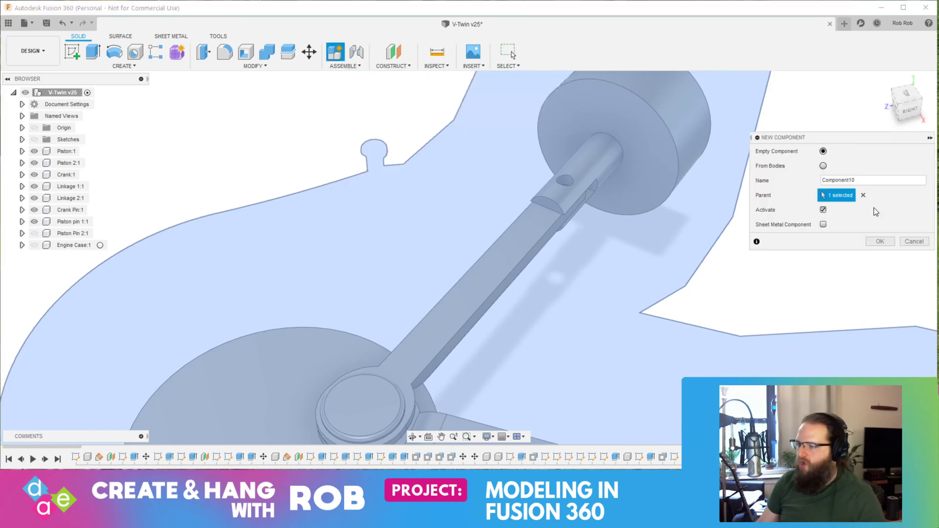
pyautogui.doubleClick(847, 181)
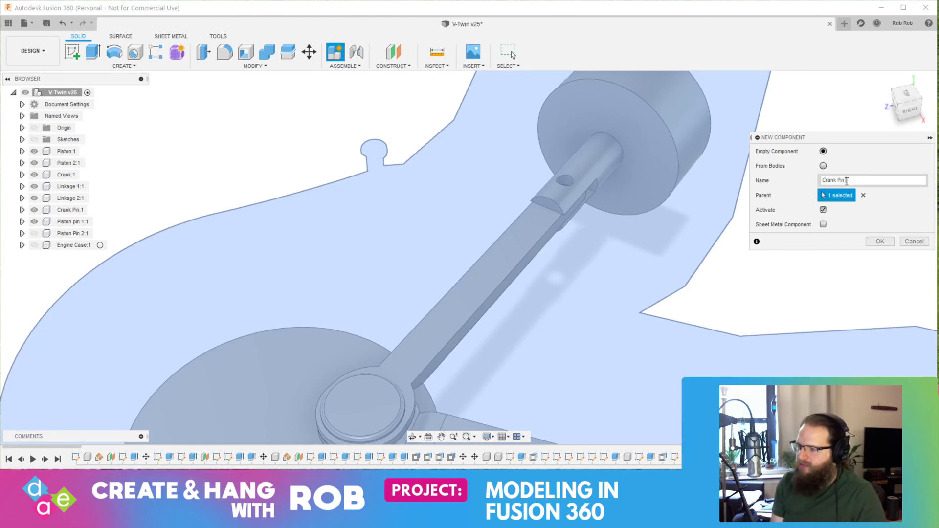
pyautogui.write('2')
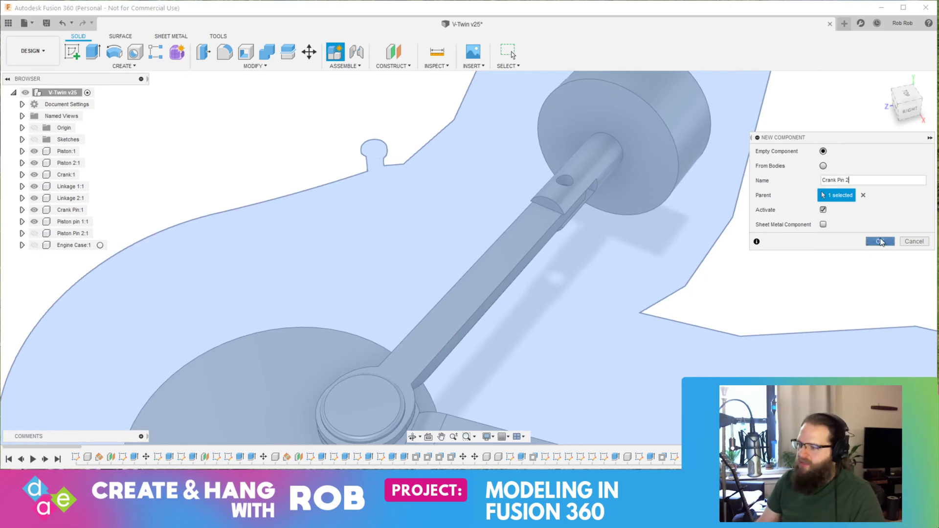
pyautogui.click(880, 241)
pyautogui.moveTo(60, 263); pyautogui.dragTo(75, 219)
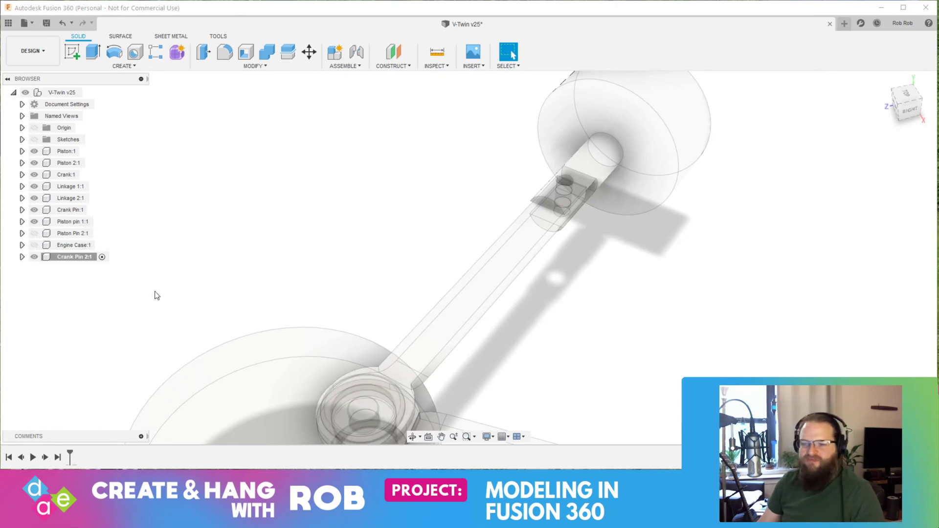
# Hide the Linkage 2 component and start a sketch on the lower inner flat face of the piston rod's fork
pyautogui.click(34, 198)
pyautogui.keyDown('shift'); pyautogui.moveTo(492, 271); pyautogui.dragTo(557, 273, button='middle'); pyautogui.keyUp('shift')
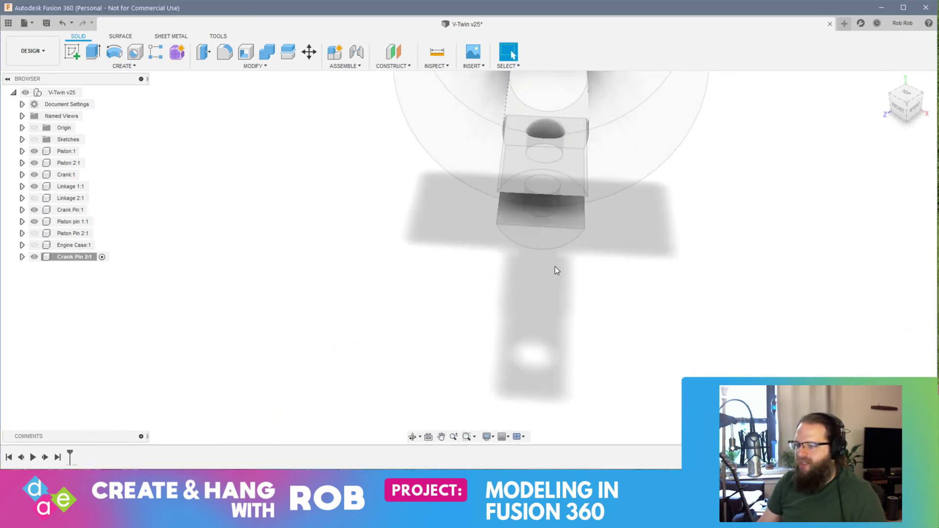
pyautogui.keyDown('shift'); pyautogui.moveTo(574, 213); pyautogui.dragTo(527, 199, button='middle'); pyautogui.keyUp('shift')
pyautogui.click(585, 212)
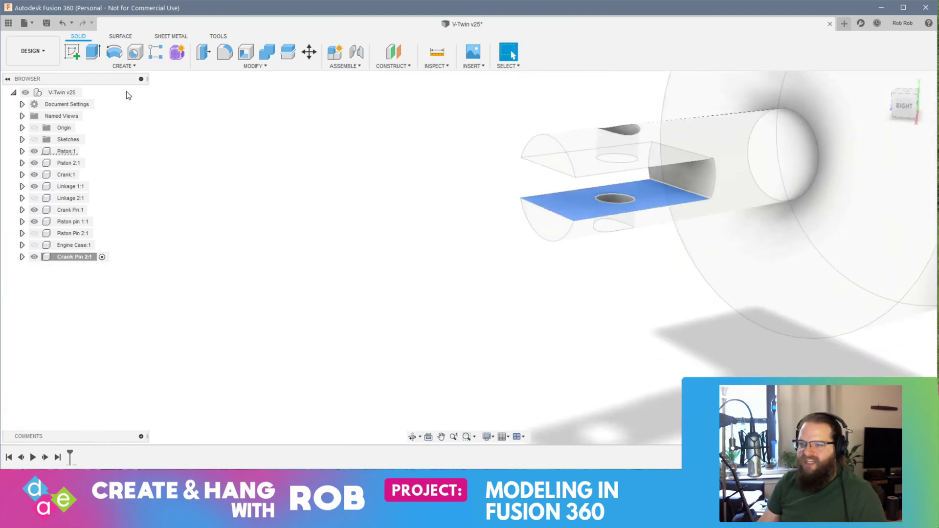
pyautogui.click(72, 51)
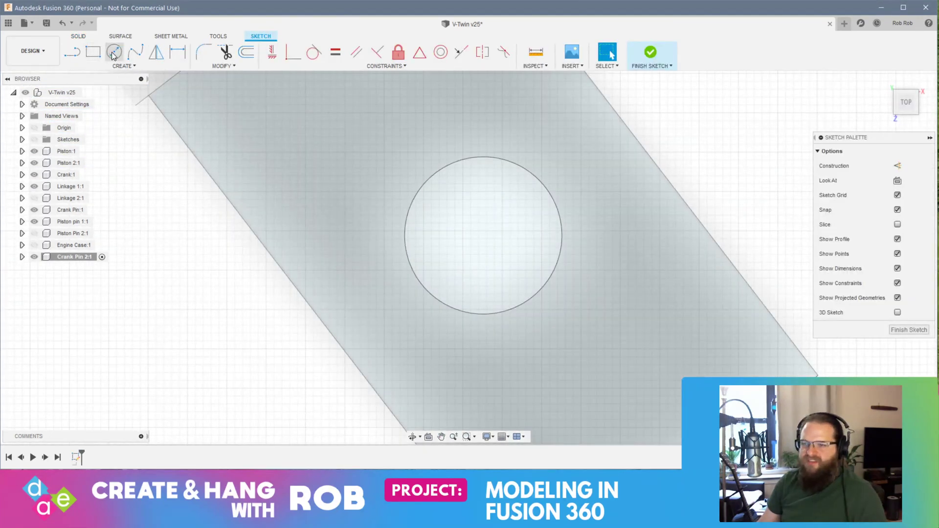
# Draw a 9.5 mm diameter circle centred on the fork's pin hole and finish the sketch
pyautogui.click(113, 53)
pyautogui.click(483, 237)
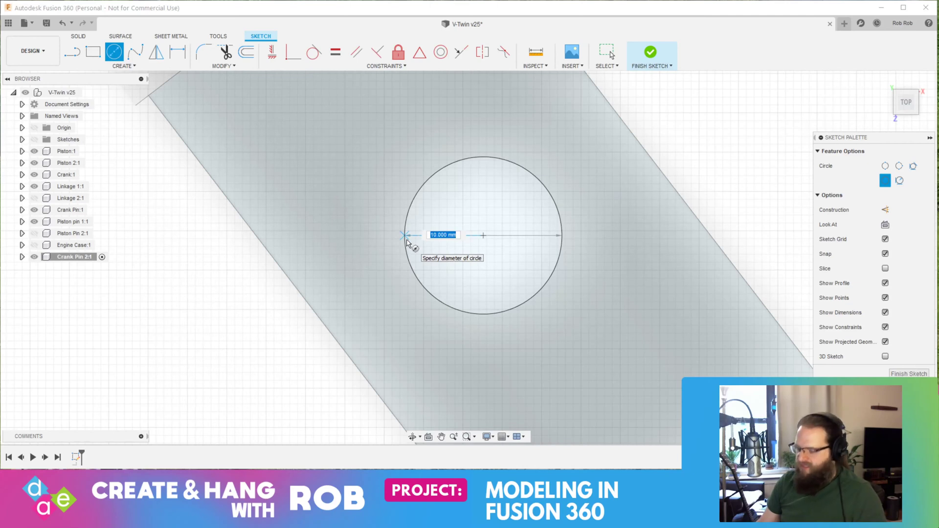
pyautogui.write('9.5')
pyautogui.press('Tab')
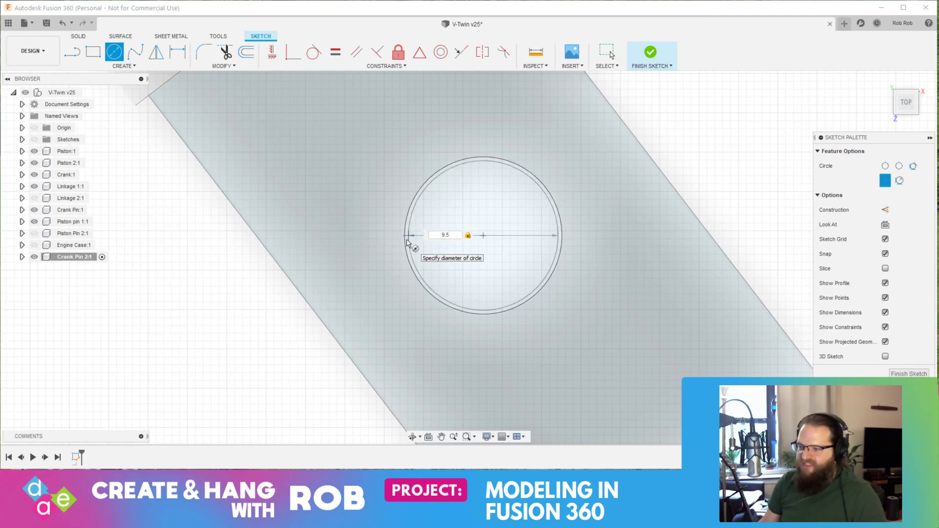
pyautogui.press('Return')
pyautogui.moveTo(729, 352); pyautogui.dragTo(732, 291, button='middle')
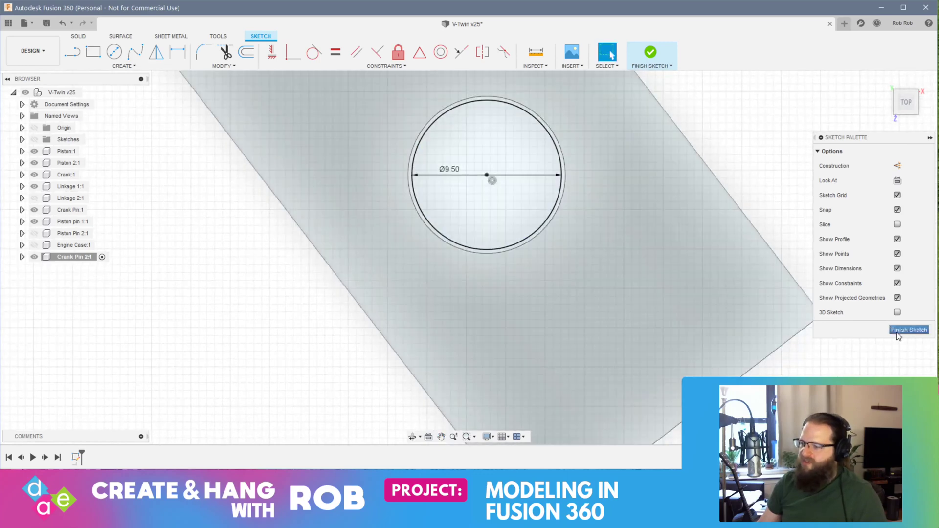
pyautogui.click(898, 332)
# Extrude the circle 24.5 mm upward through the fork's upper prong as a new body
pyautogui.keyDown('shift'); pyautogui.moveTo(634, 248); pyautogui.dragTo(611, 254, button='middle'); pyautogui.keyUp('shift')
pyautogui.rightClick(631, 200)
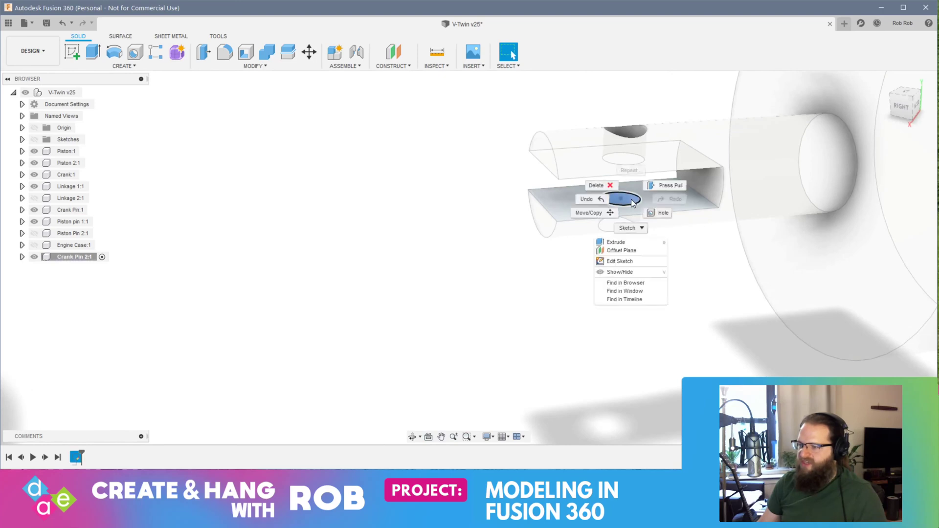
pyautogui.click(663, 186)
pyautogui.moveTo(621, 188); pyautogui.dragTo(621, 89)
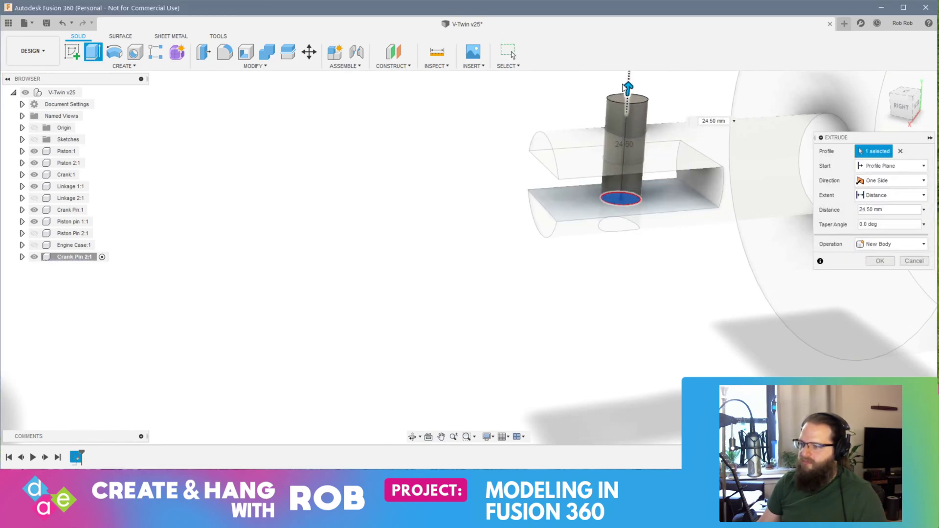
pyautogui.press('Return')
# Offset the pin's bottom face 16.5 mm outward so it passes through the lower prong
pyautogui.moveTo(624, 312)
pyautogui.keyDown('shift'); pyautogui.mouseDown(button='middle')
pyautogui.moveTo(621, 254)
pyautogui.moveTo(631, 320)
pyautogui.mouseUp(button='middle'); pyautogui.keyUp('shift')
pyautogui.rightClick(629, 283)
pyautogui.click(659, 273)
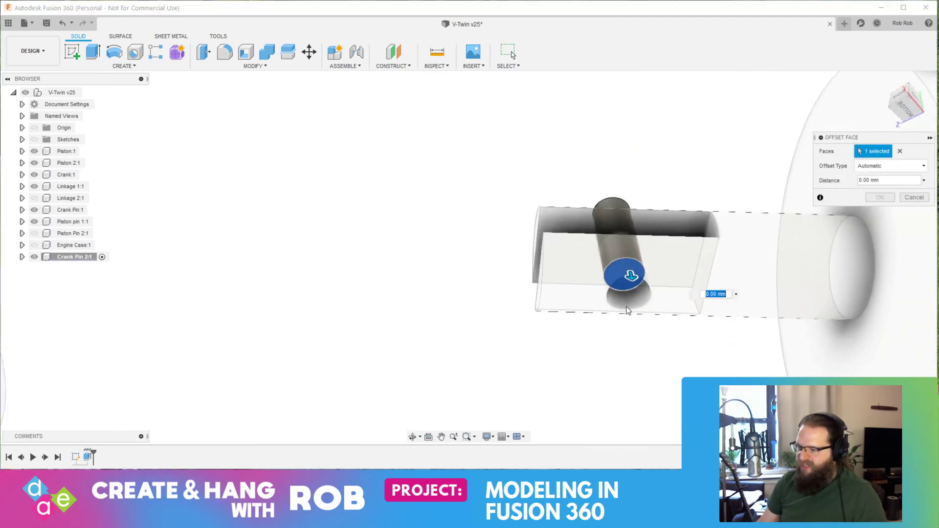
pyautogui.moveTo(631, 277); pyautogui.dragTo(635, 319)
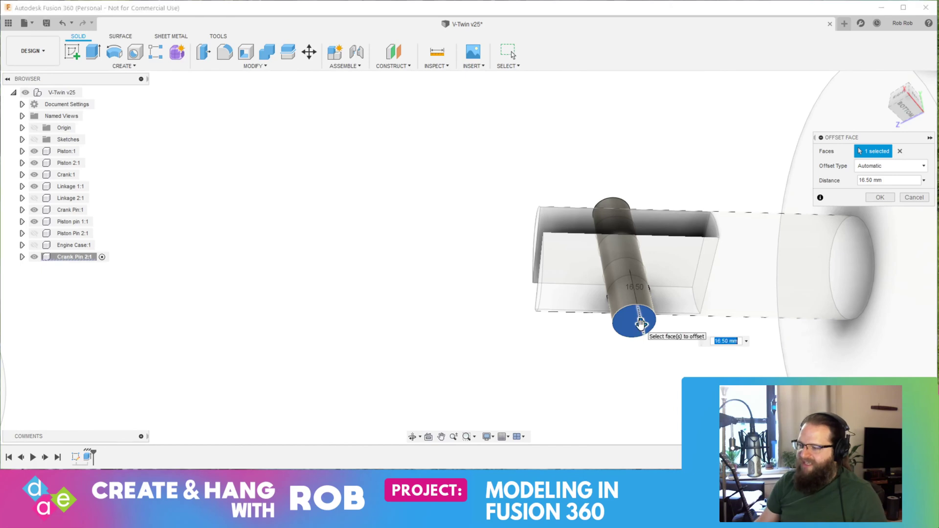
pyautogui.press('Return')
# Start a sketch on the half-round end face of the fork's upper prong
pyautogui.keyDown('shift'); pyautogui.moveTo(643, 329); pyautogui.dragTo(608, 362, button='middle'); pyautogui.keyUp('shift')
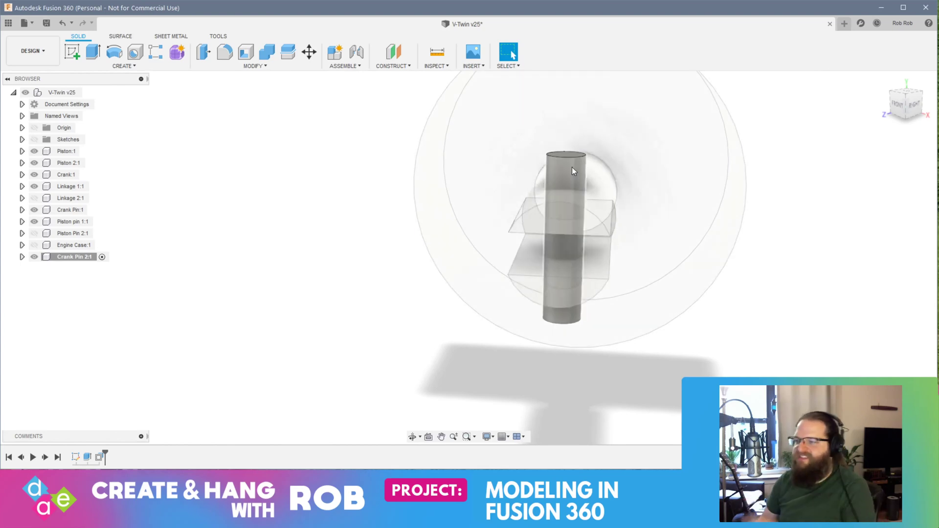
pyautogui.click(554, 215)
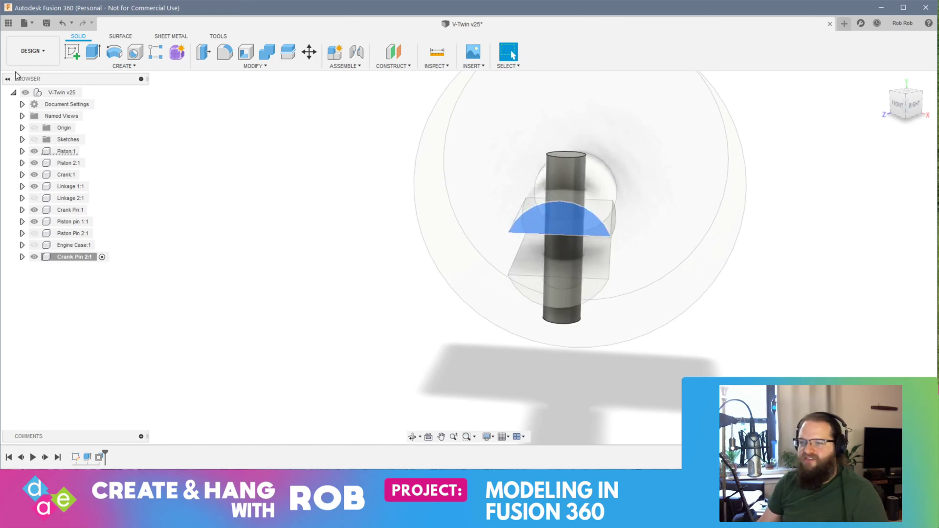
pyautogui.click(75, 56)
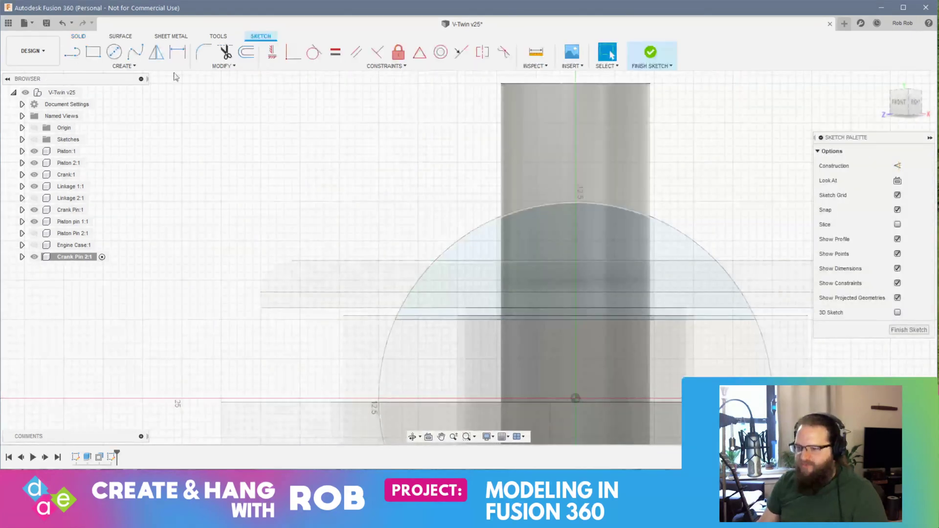
pyautogui.scroll(3, 505, 306)
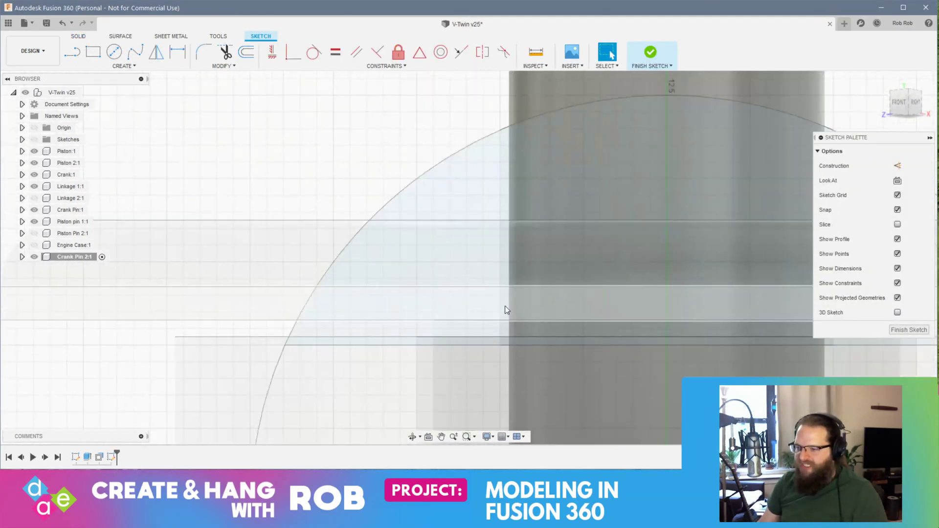
pyautogui.scroll(-5, 504, 307)
pyautogui.moveTo(602, 270)
pyautogui.keyDown('shift'); pyautogui.mouseDown(button='middle')
pyautogui.moveTo(578, 287)
pyautogui.moveTo(602, 259)
pyautogui.moveTo(519, 279)
pyautogui.mouseUp(button='middle'); pyautogui.keyUp('shift')
pyautogui.click(80, 53)
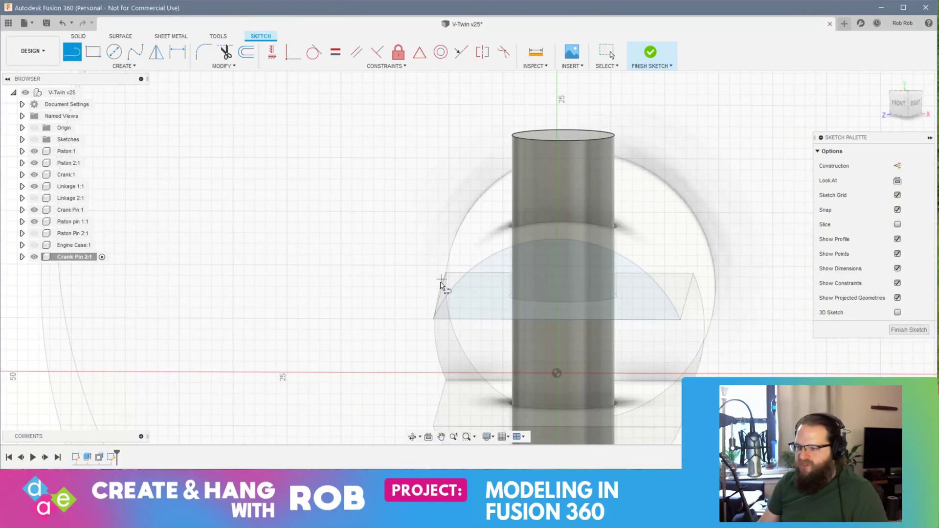
pyautogui.click(434, 319)
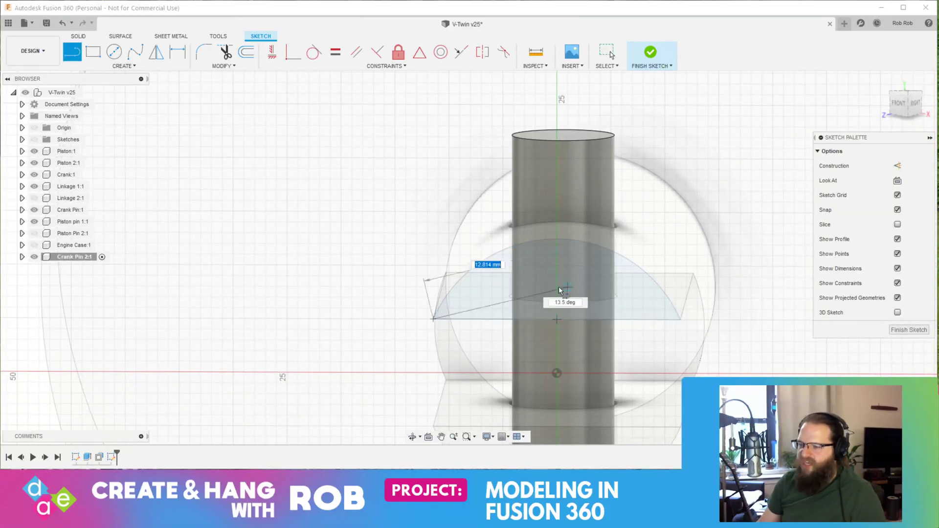
pyautogui.click(679, 321)
pyautogui.press('Escape')
# Draw a three-point arc along the upper prong's rounded edge, from one lower corner to the other through the crown
pyautogui.click(101, 66)
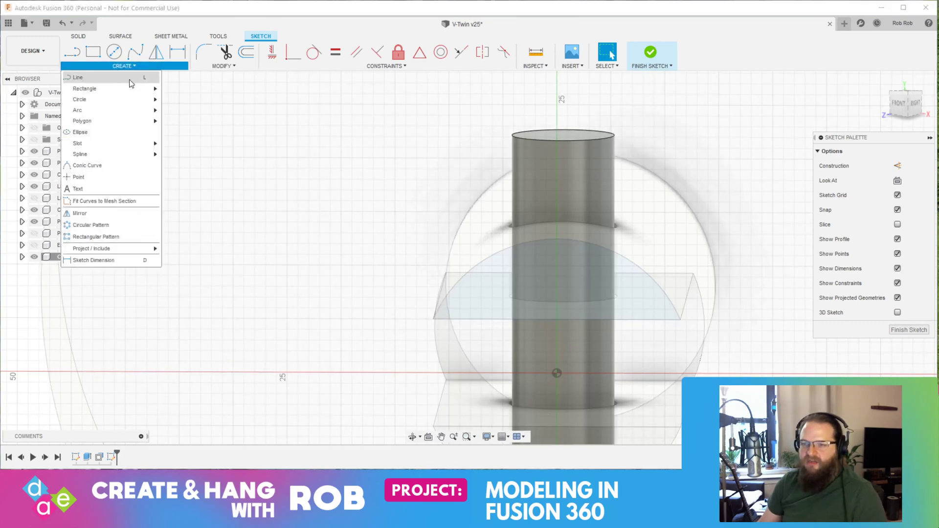
pyautogui.moveTo(117, 111)
pyautogui.click(196, 110)
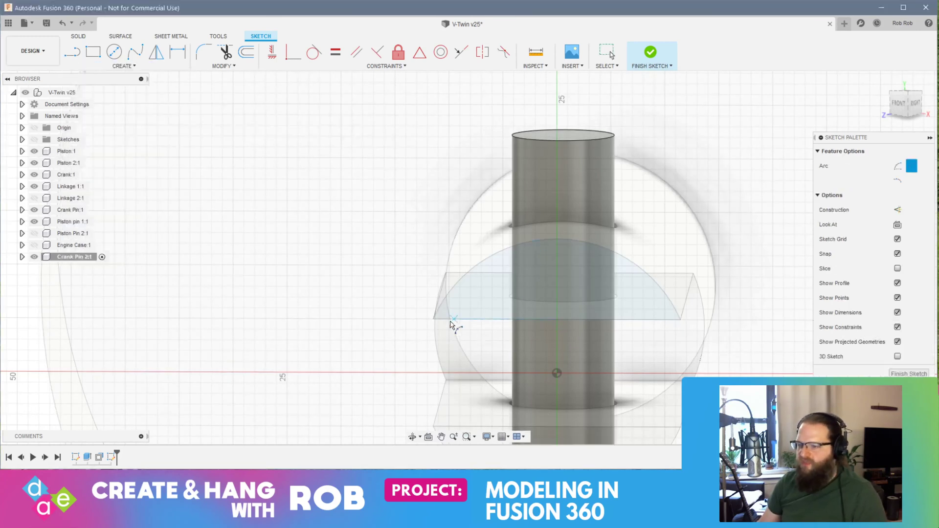
pyautogui.click(433, 320)
pyautogui.click(680, 319)
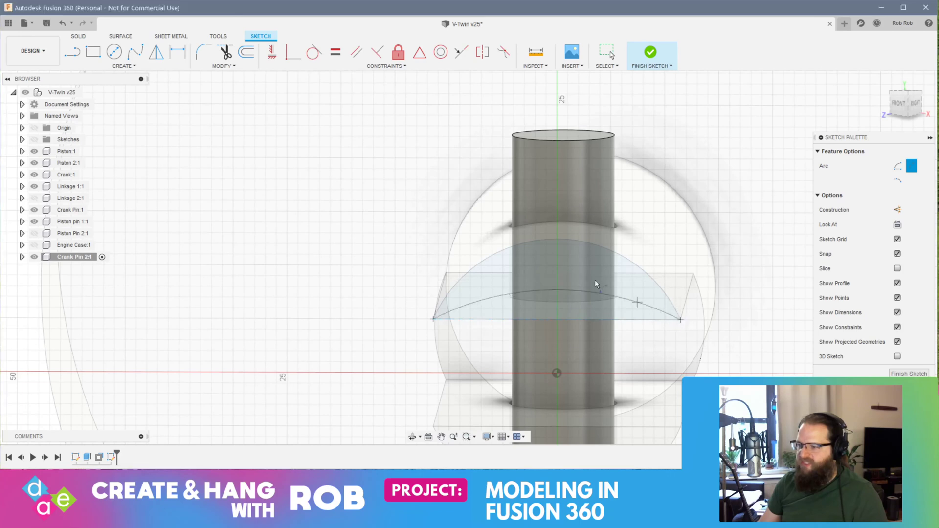
pyautogui.click(558, 240)
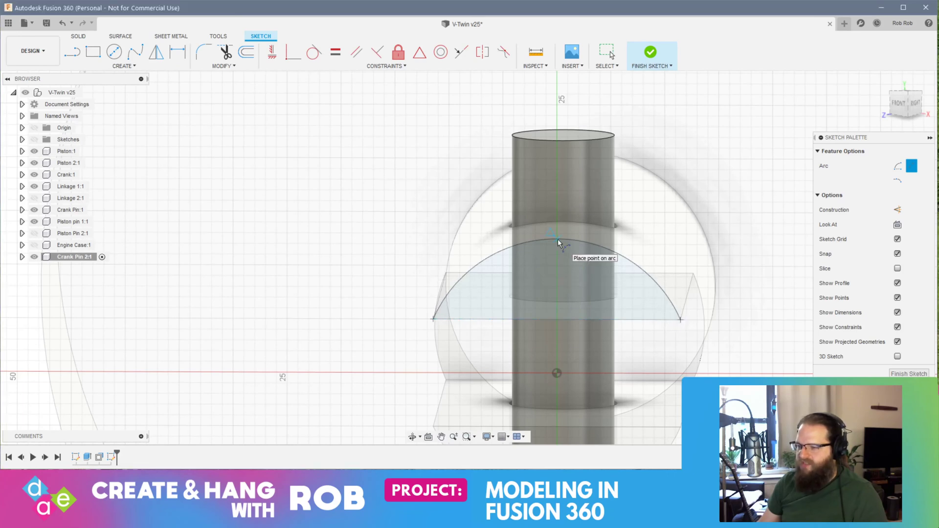
# Enclose the area above the arc with two vertical lines about 23 mm long and a horizontal line across their ends, and finish the sketch
pyautogui.click(72, 52)
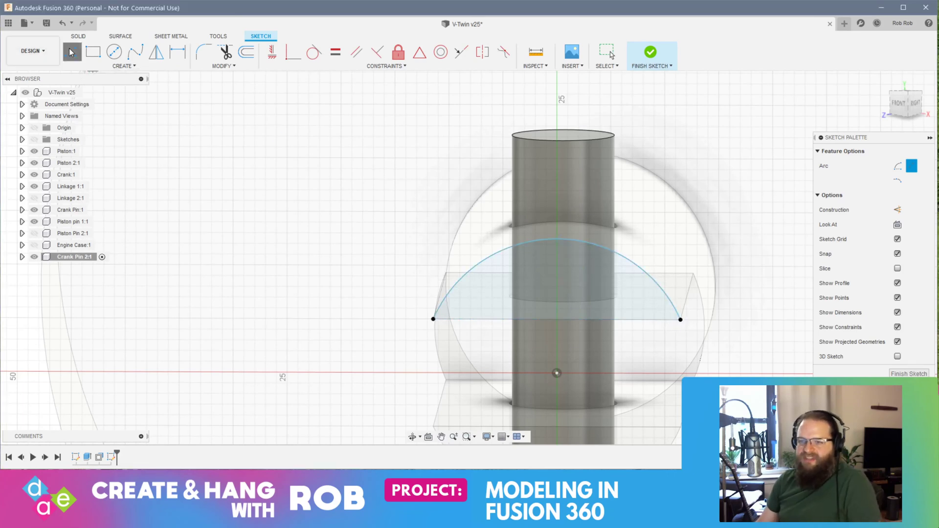
pyautogui.click(434, 319)
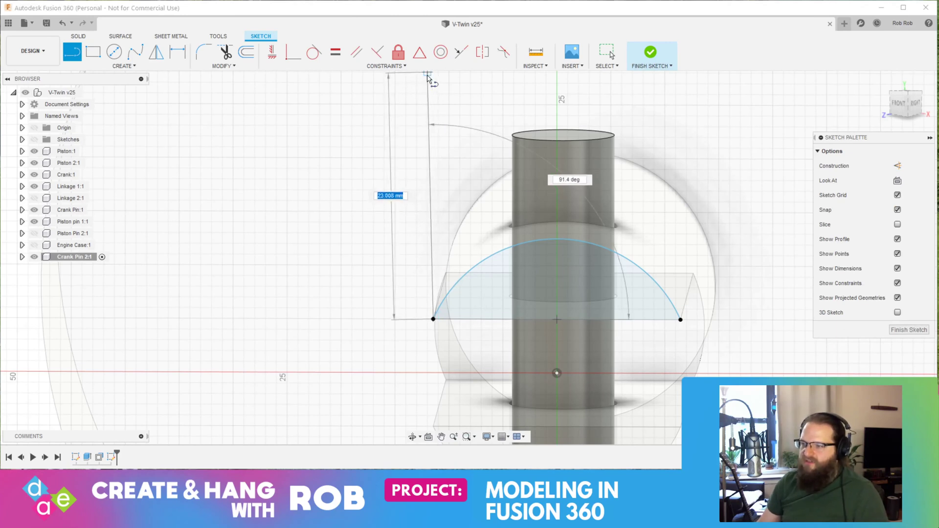
pyautogui.click(432, 76)
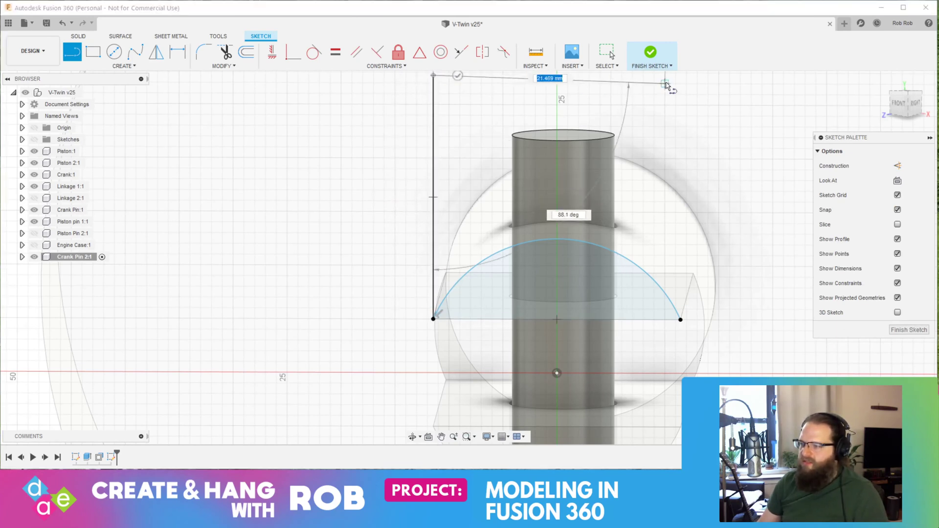
pyautogui.press('Escape')
pyautogui.click(72, 52)
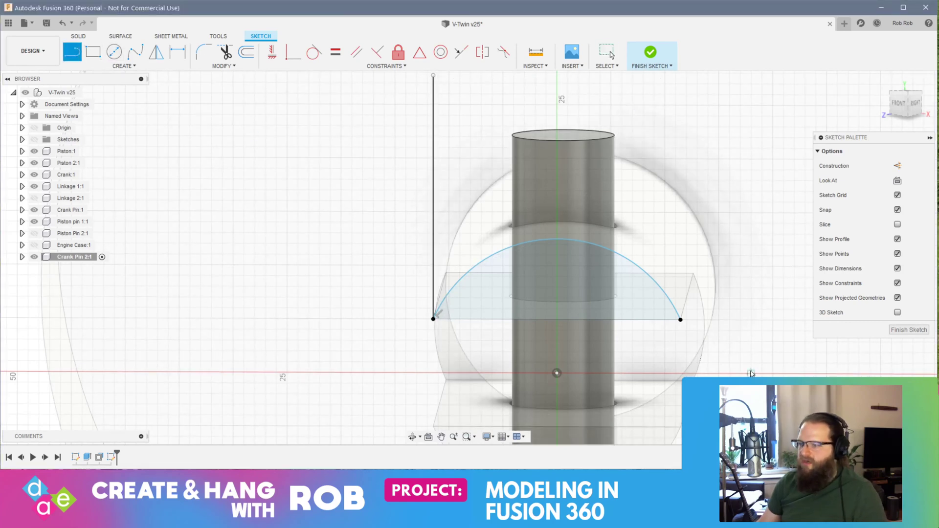
pyautogui.click(681, 320)
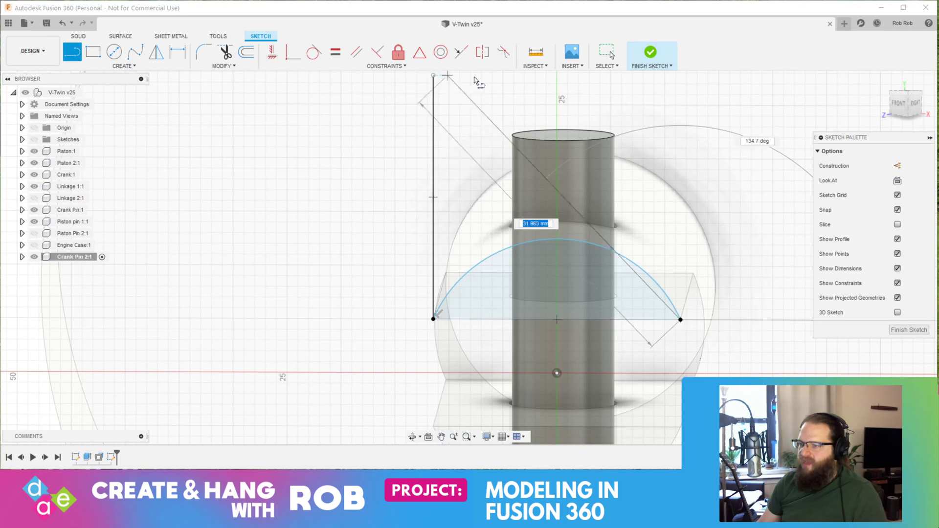
pyautogui.click(681, 76)
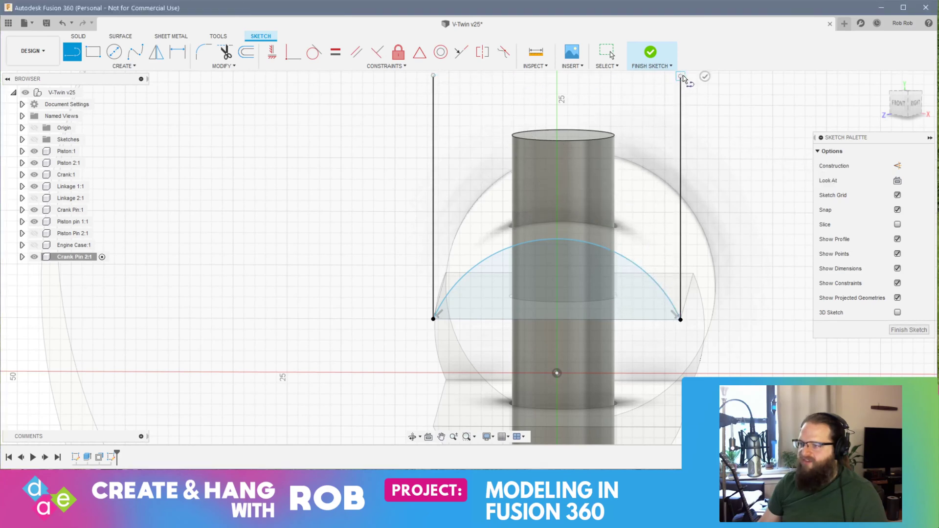
pyautogui.click(434, 77)
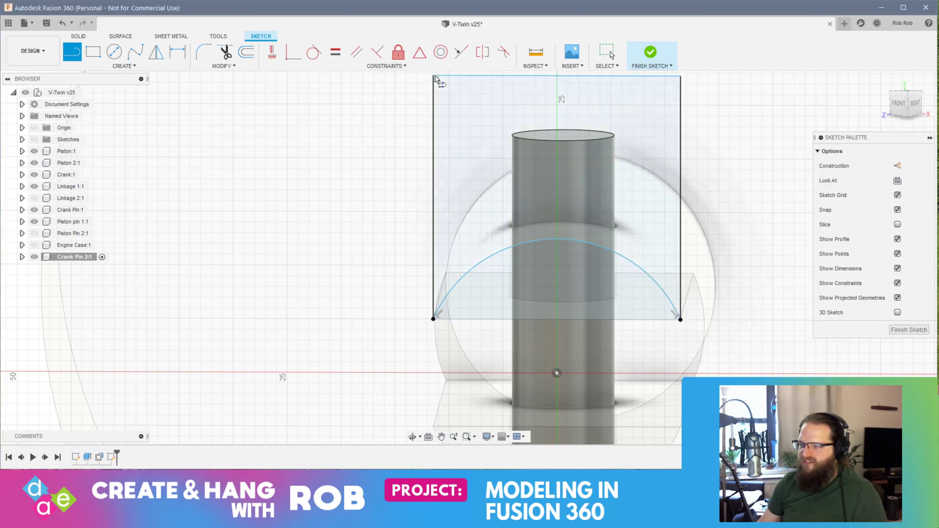
pyautogui.click(909, 330)
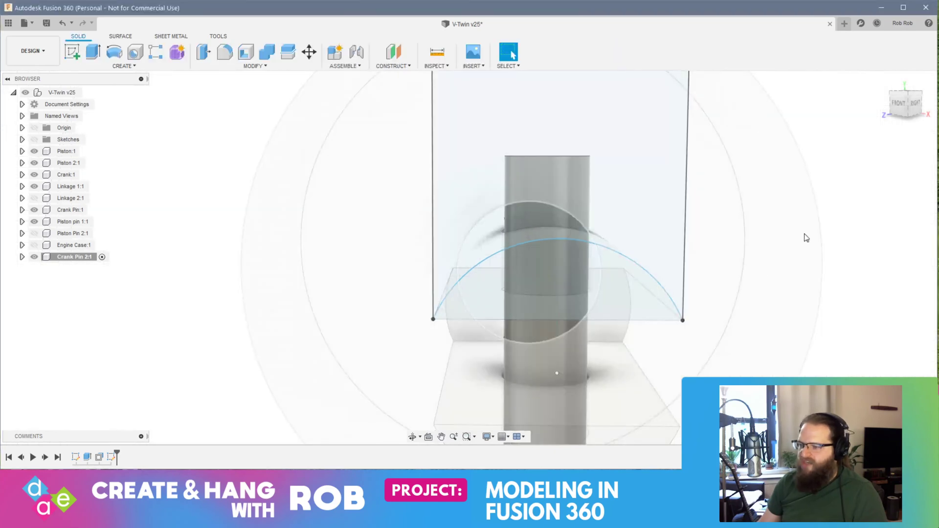
# Extrude the profile above the arc as a cut through the pin, trimming its upper end to the prong's rounded surface
pyautogui.moveTo(783, 259)
pyautogui.keyDown('shift'); pyautogui.mouseDown(button='middle')
pyautogui.moveTo(804, 256)
pyautogui.moveTo(700, 256)
pyautogui.mouseUp(button='middle'); pyautogui.keyUp('shift')
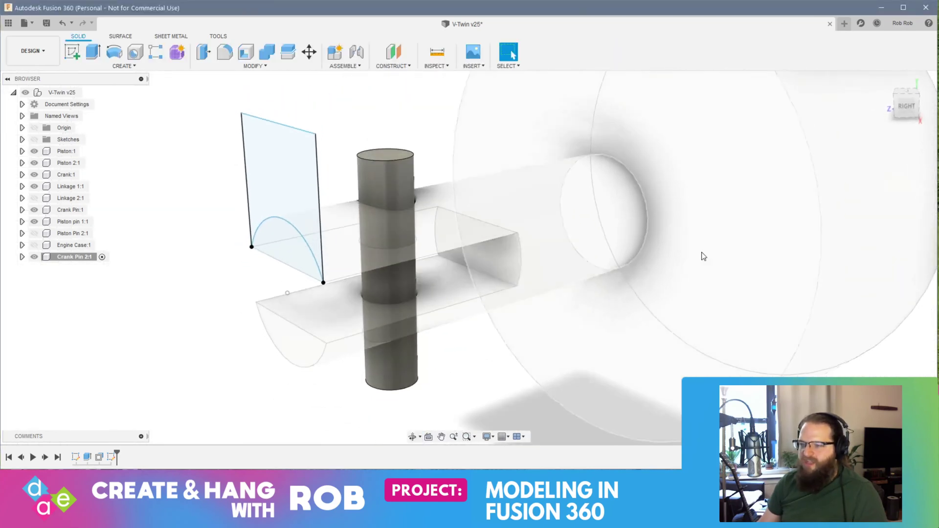
pyautogui.click(281, 175)
pyautogui.rightClick(306, 166)
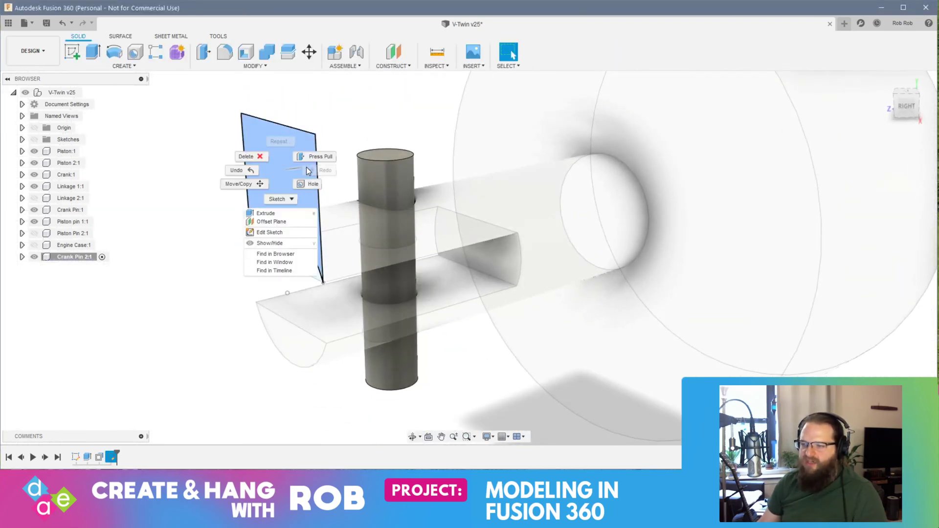
pyautogui.click(319, 147)
pyautogui.moveTo(270, 195); pyautogui.dragTo(440, 181)
pyautogui.press('Return')
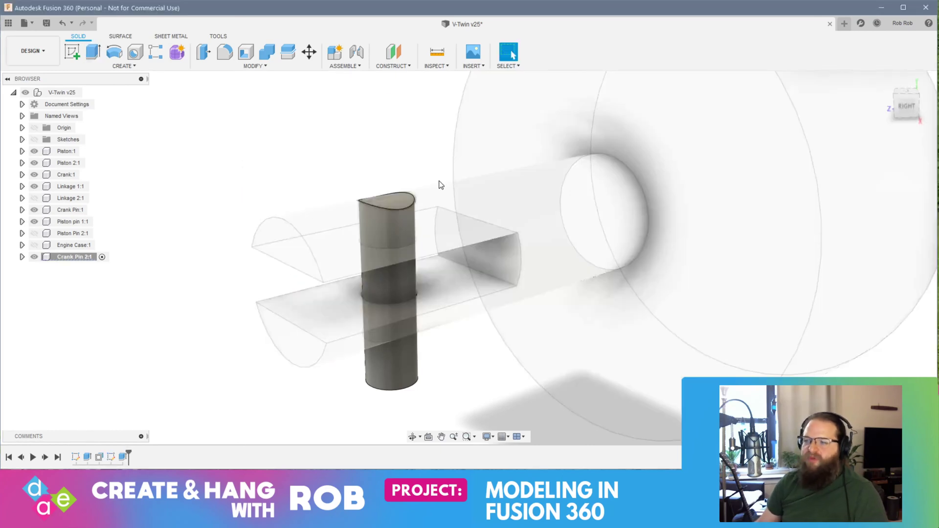
# Start a sketch on the half-round end face of the fork's lower prong
pyautogui.moveTo(503, 376); pyautogui.dragTo(592, 342, button='middle')
pyautogui.click(443, 318)
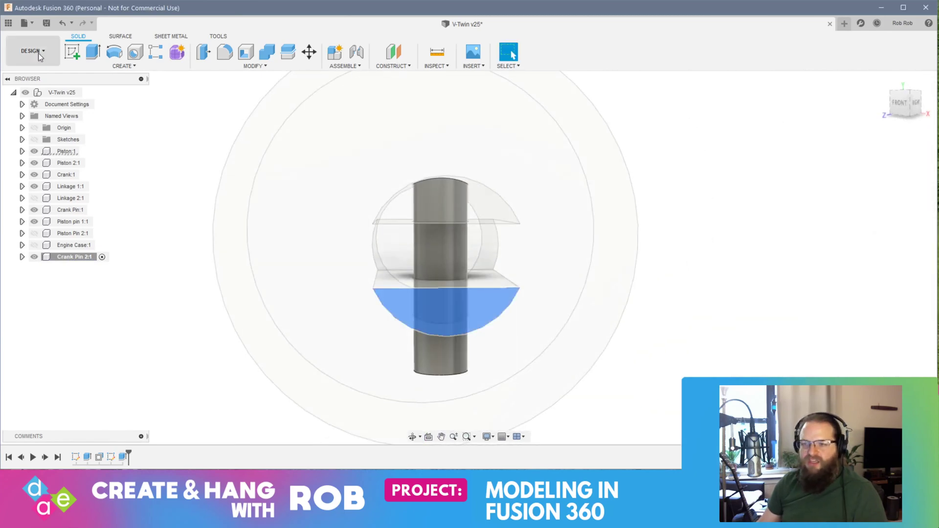
pyautogui.click(71, 52)
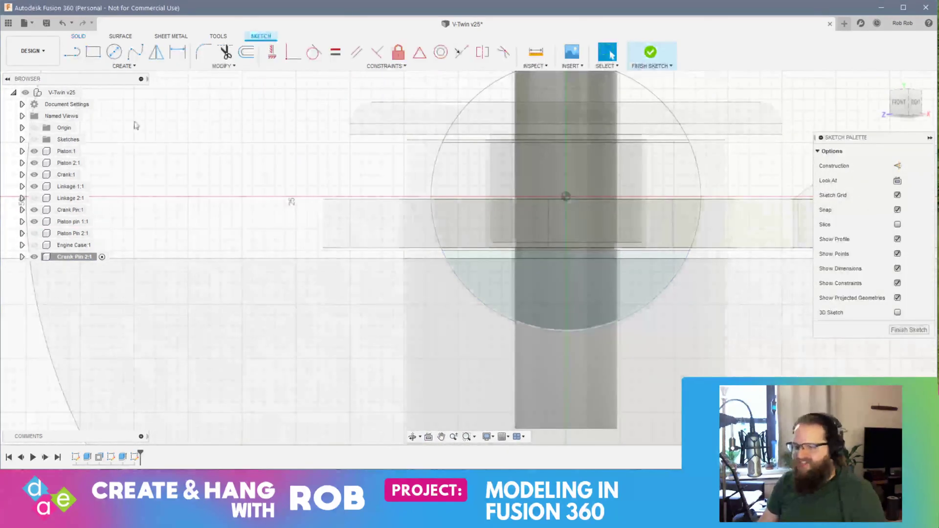
pyautogui.moveTo(459, 298)
pyautogui.keyDown('shift'); pyautogui.mouseDown(button='middle')
pyautogui.moveTo(567, 309)
pyautogui.moveTo(547, 312)
pyautogui.mouseUp(button='middle'); pyautogui.keyUp('shift')
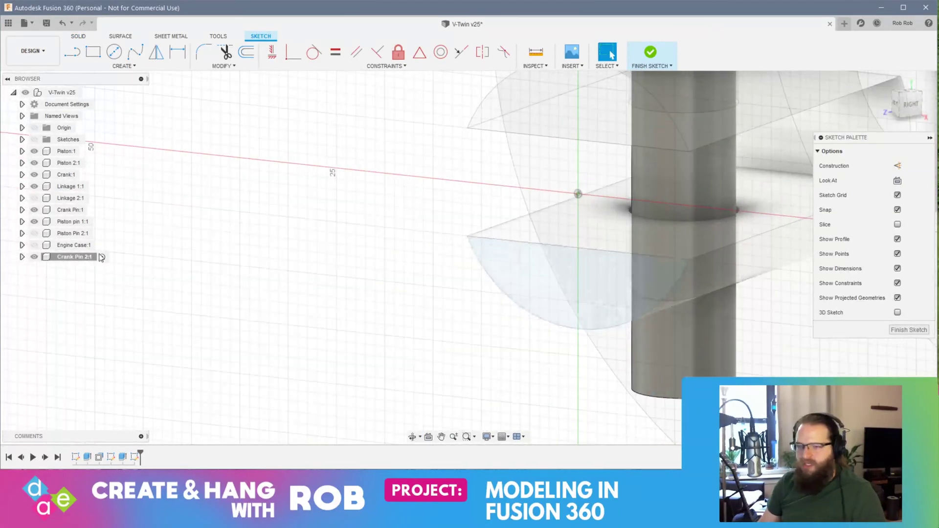
# Hide the Crank and Linkage 1 components to clear the view around the lower prong
pyautogui.click(34, 175)
pyautogui.moveTo(426, 290)
pyautogui.keyDown('shift'); pyautogui.mouseDown(button='middle')
pyautogui.moveTo(442, 292)
pyautogui.moveTo(444, 281)
pyautogui.moveTo(427, 283)
pyautogui.mouseUp(button='middle'); pyautogui.keyUp('shift')
pyautogui.click(34, 210)
pyautogui.click(34, 186)
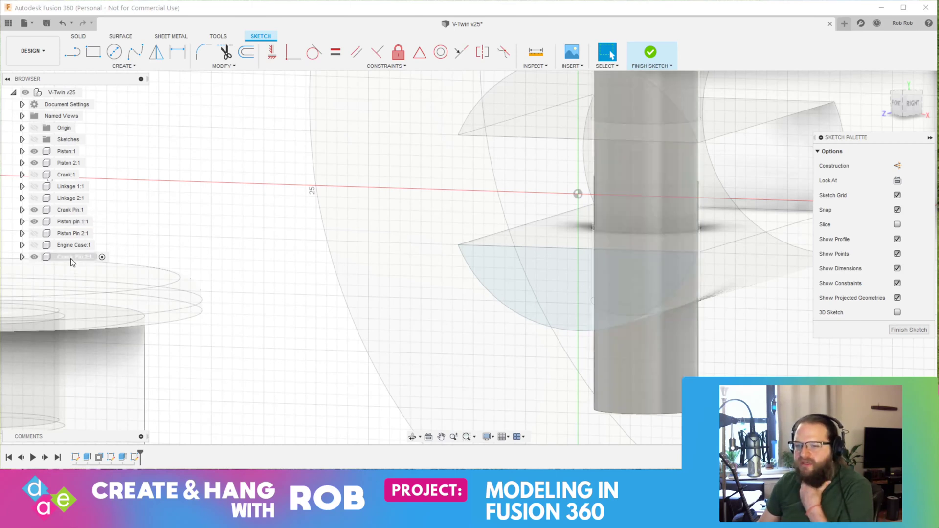
# Show the hidden Piston Pin 2 component to check which part it is in the assembly
pyautogui.click(85, 259)
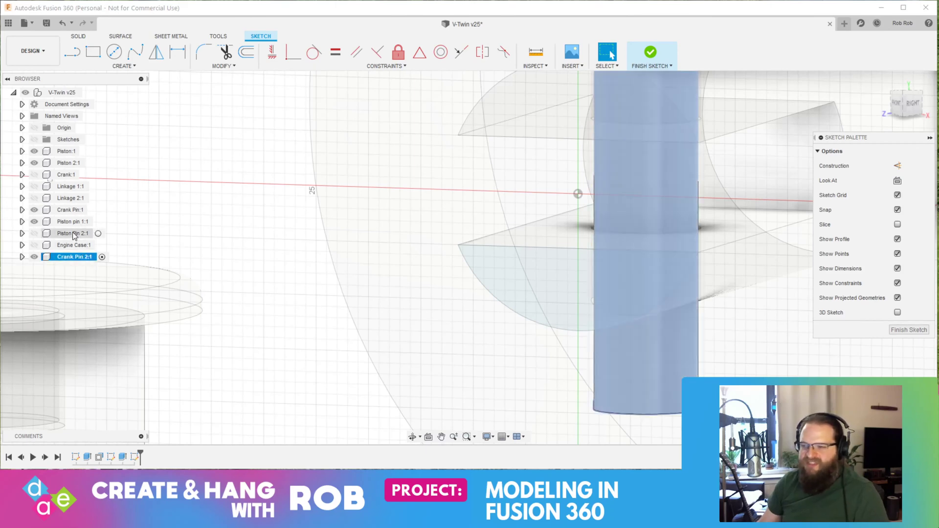
pyautogui.click(33, 234)
pyautogui.scroll(-10, 218, 273)
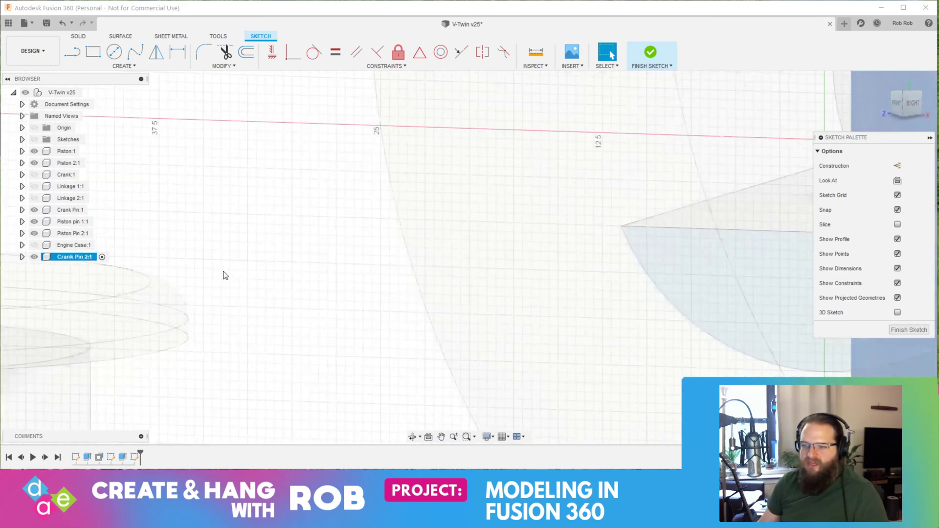
pyautogui.moveTo(194, 256); pyautogui.dragTo(325, 272, button='middle')
# Try to delete the Piston Pin 2 component while Crank Pin 2 is still the active component
pyautogui.click(60, 236)
pyautogui.rightClick(59, 236)
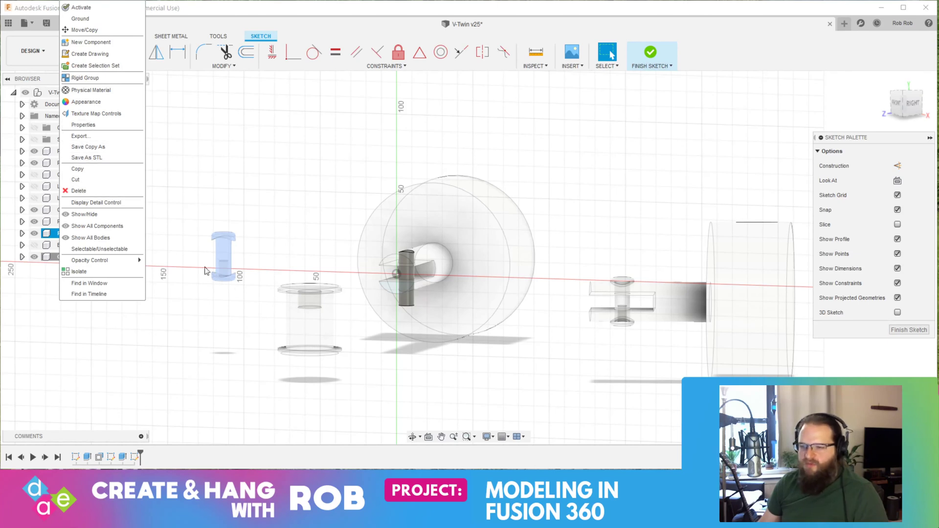
pyautogui.click(85, 192)
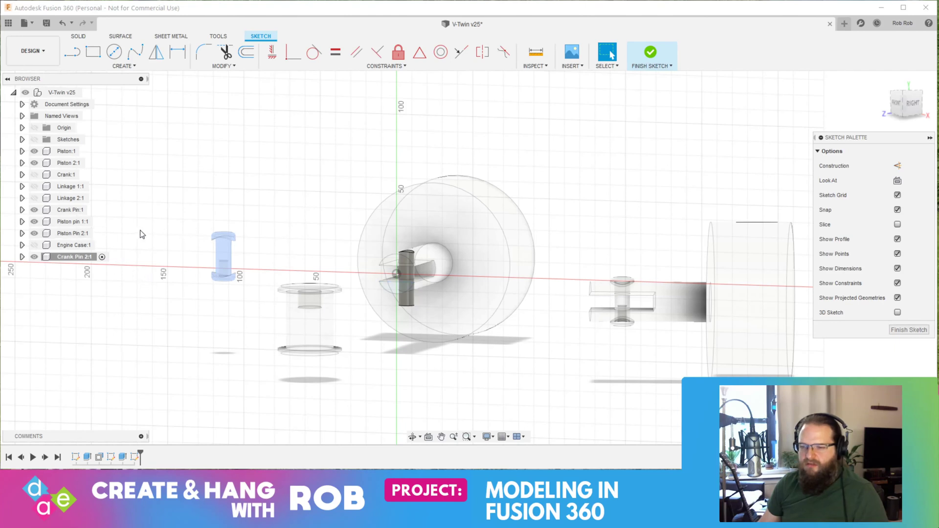
pyautogui.rightClick(72, 237)
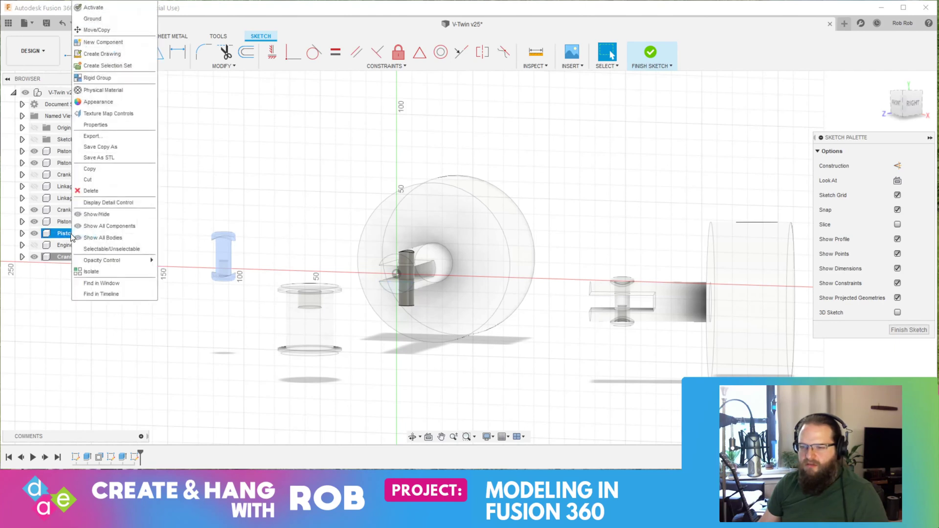
pyautogui.click(61, 306)
# Activate the Piston Pin 2 component and delete it from the design
pyautogui.doubleClick(87, 233)
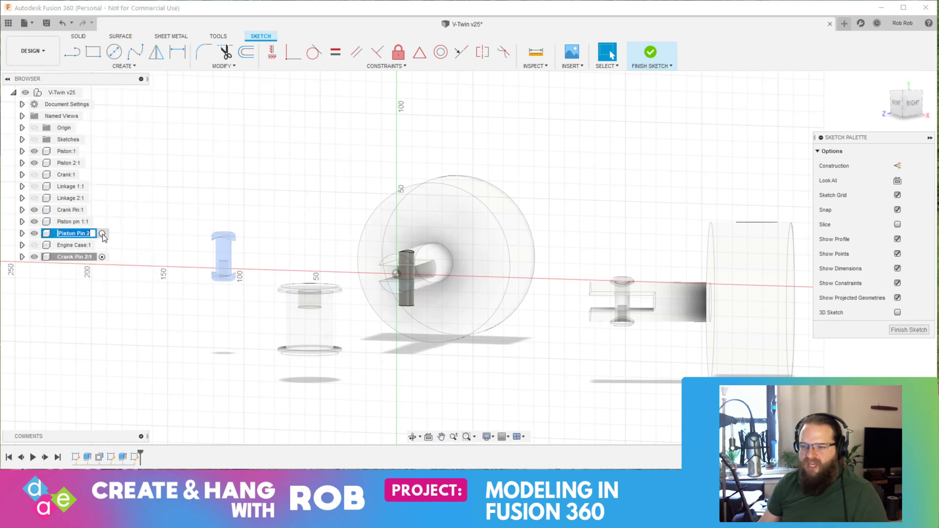
pyautogui.click(84, 234)
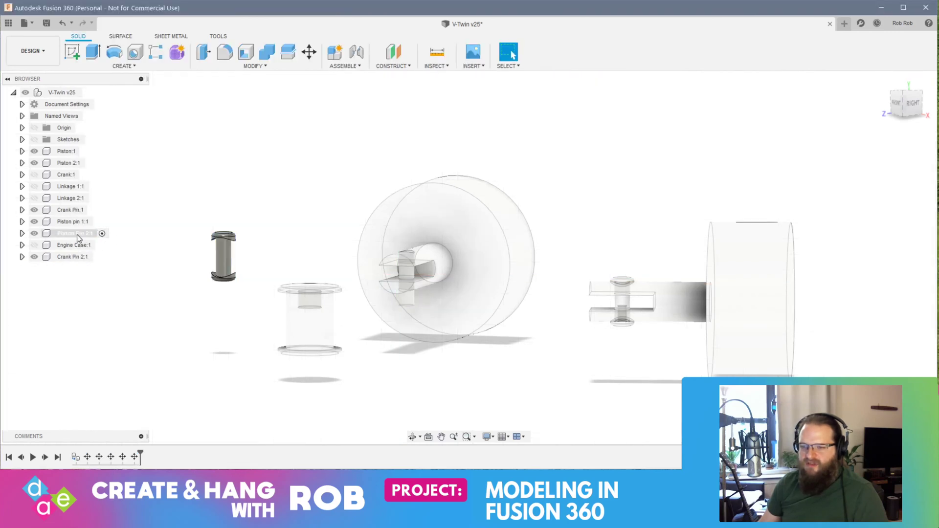
pyautogui.rightClick(76, 237)
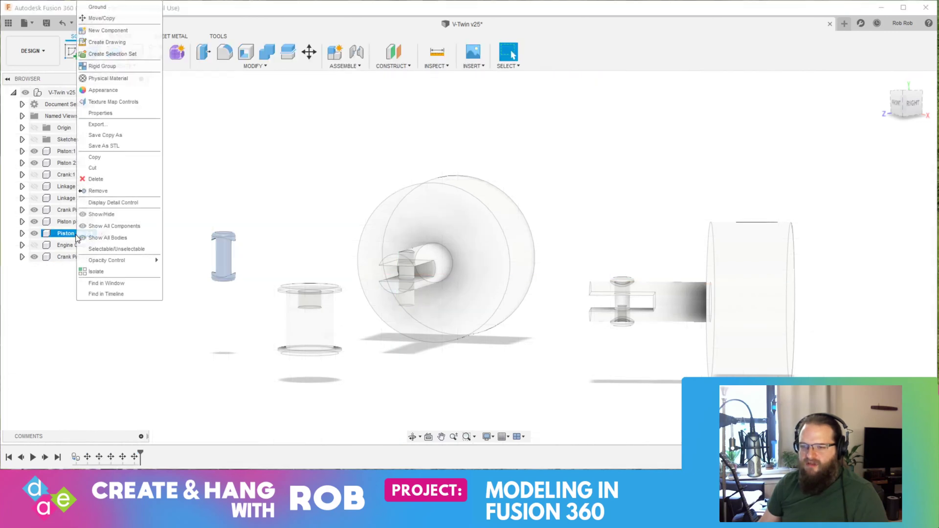
pyautogui.click(104, 181)
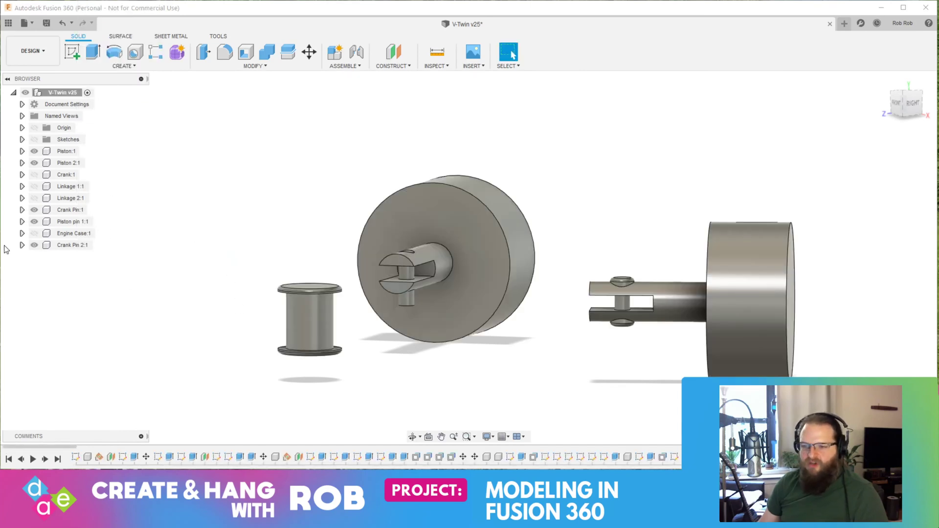
# Activate the Crank Pin 2 component and start a sketch on the half-round end face of the lower prong
pyautogui.click(100, 245)
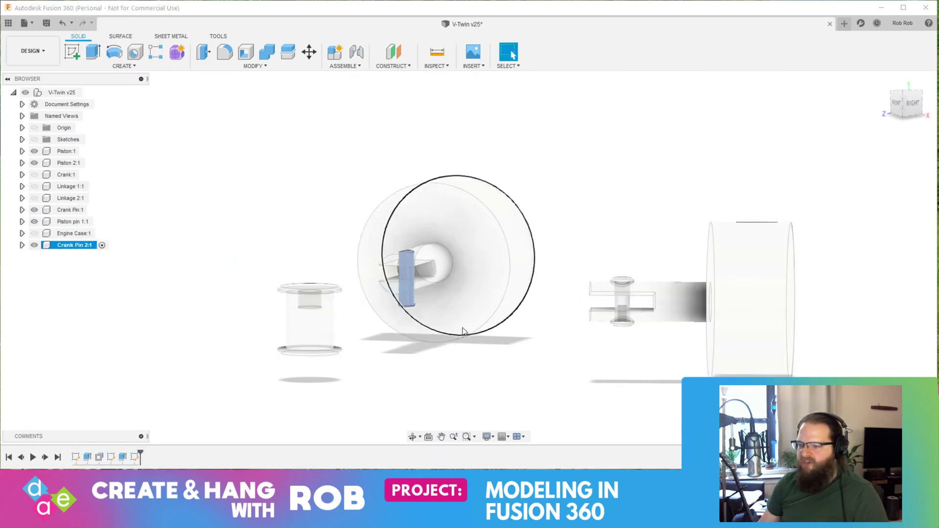
pyautogui.scroll(8, 421, 283)
pyautogui.click(333, 301)
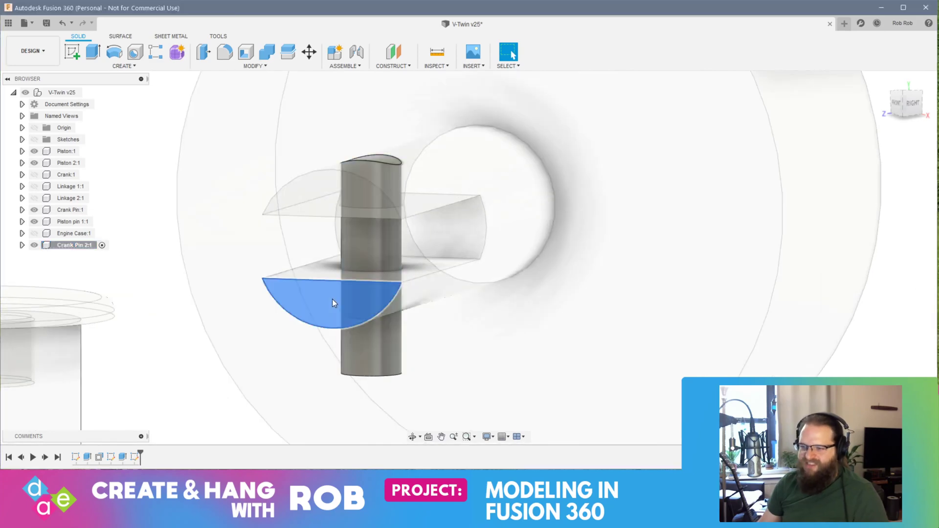
pyautogui.click(72, 51)
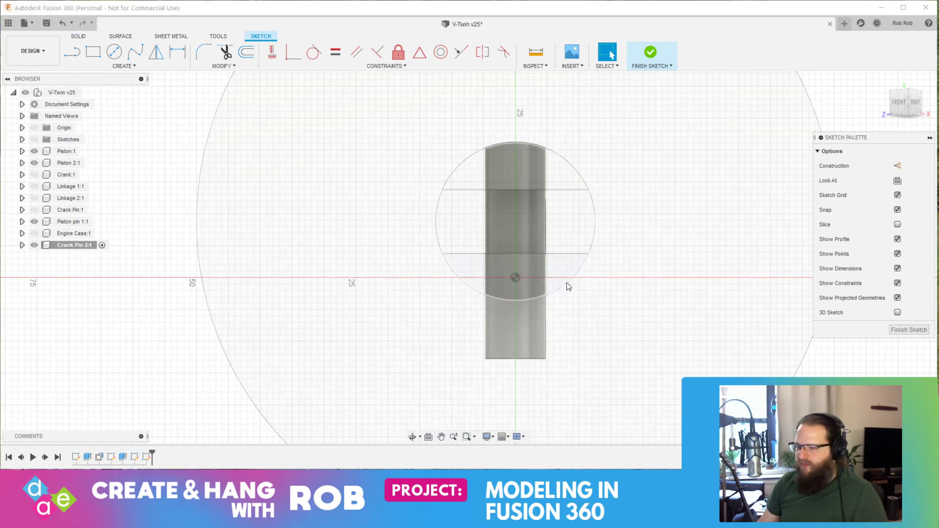
pyautogui.click(133, 65)
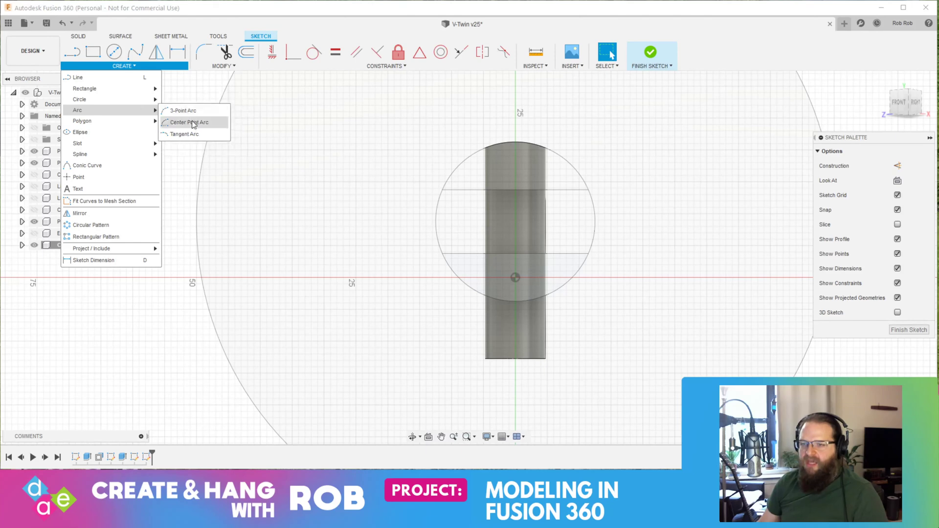
pyautogui.click(186, 112)
pyautogui.scroll(3, 452, 251)
pyautogui.scroll(3, 446, 259)
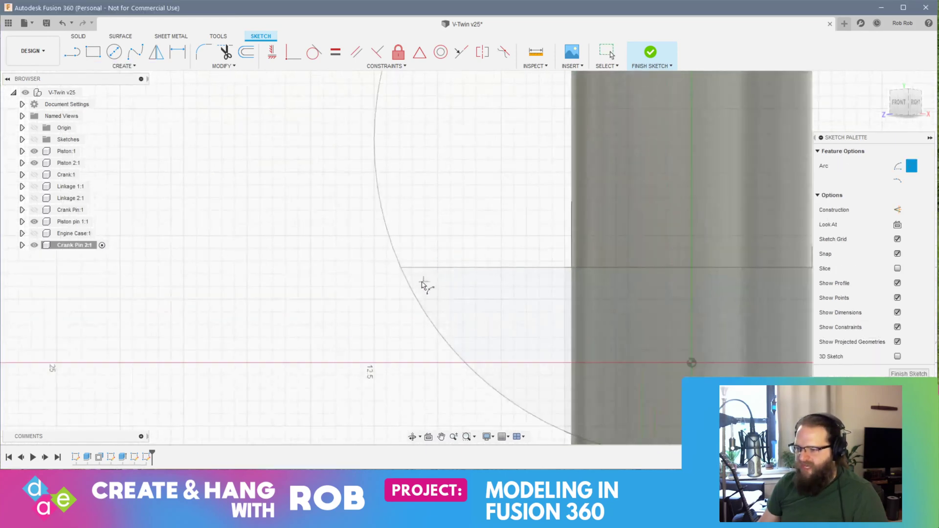
pyautogui.scroll(-3, 582, 288)
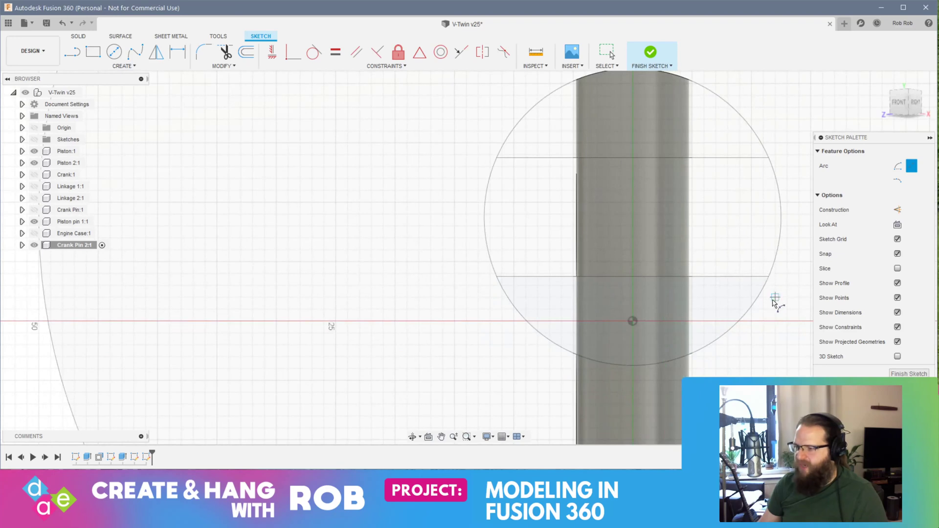
pyautogui.moveTo(729, 294)
pyautogui.keyDown('shift'); pyautogui.mouseDown(button='middle')
pyautogui.moveTo(734, 281)
pyautogui.moveTo(718, 290)
pyautogui.mouseUp(button='middle'); pyautogui.keyUp('shift')
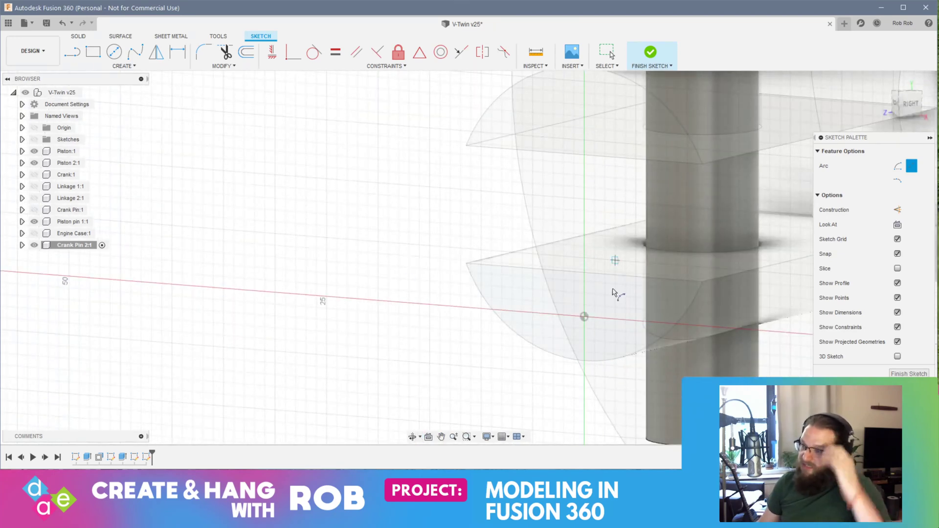
pyautogui.click(909, 376)
pyautogui.click(631, 325)
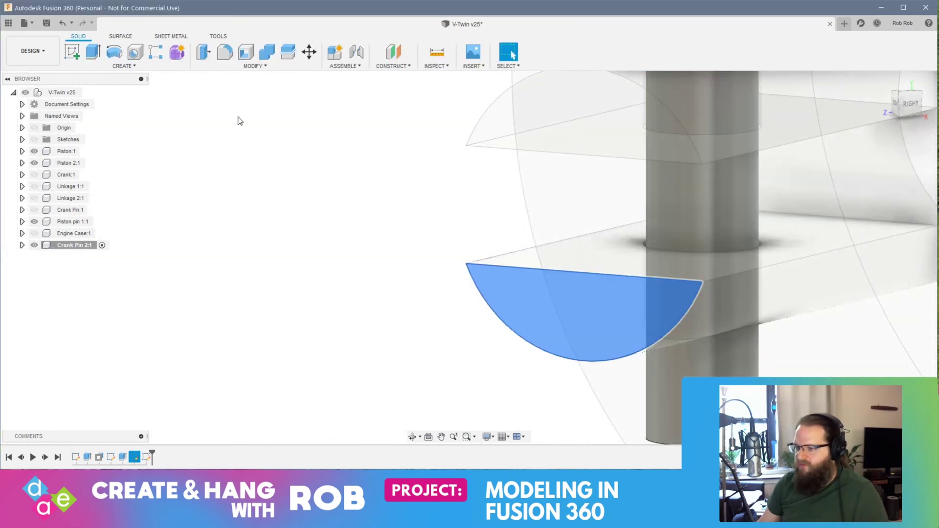
pyautogui.click(76, 55)
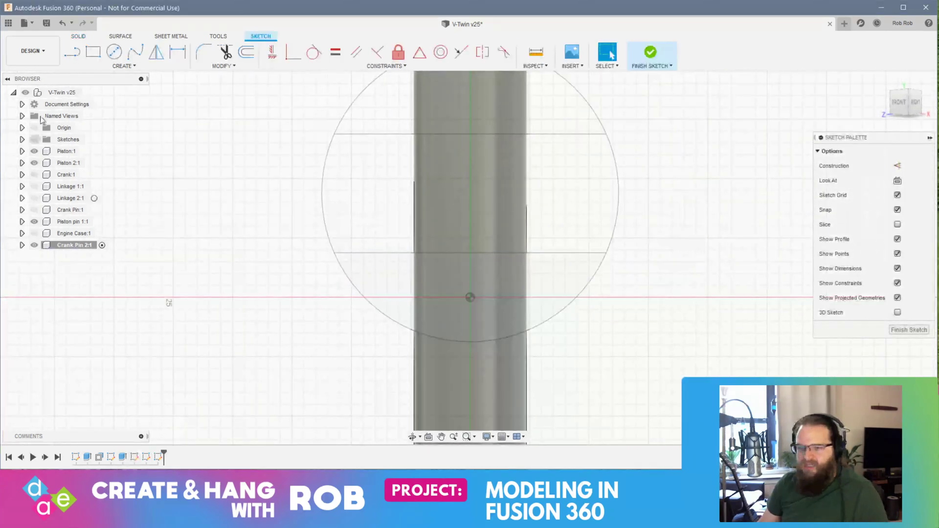
pyautogui.click(93, 68)
pyautogui.moveTo(139, 112)
pyautogui.click(172, 111)
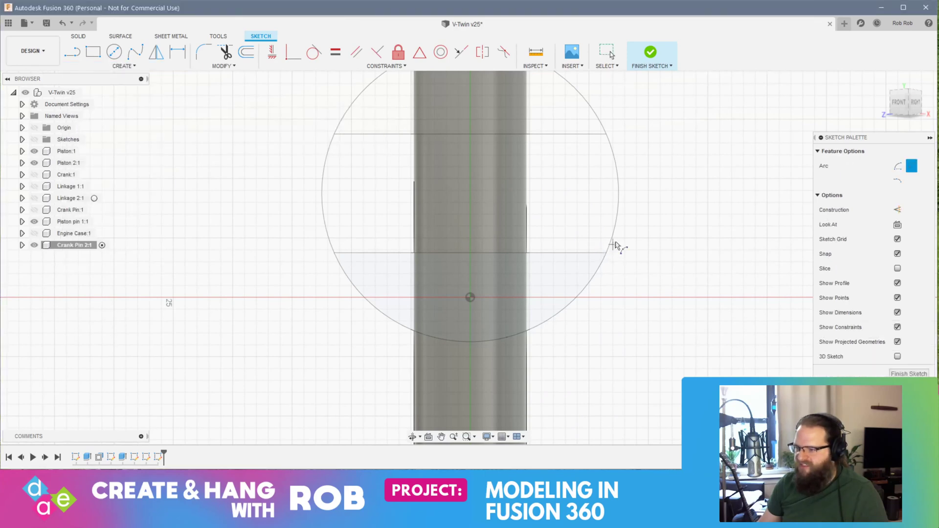
pyautogui.scroll(5, 612, 249)
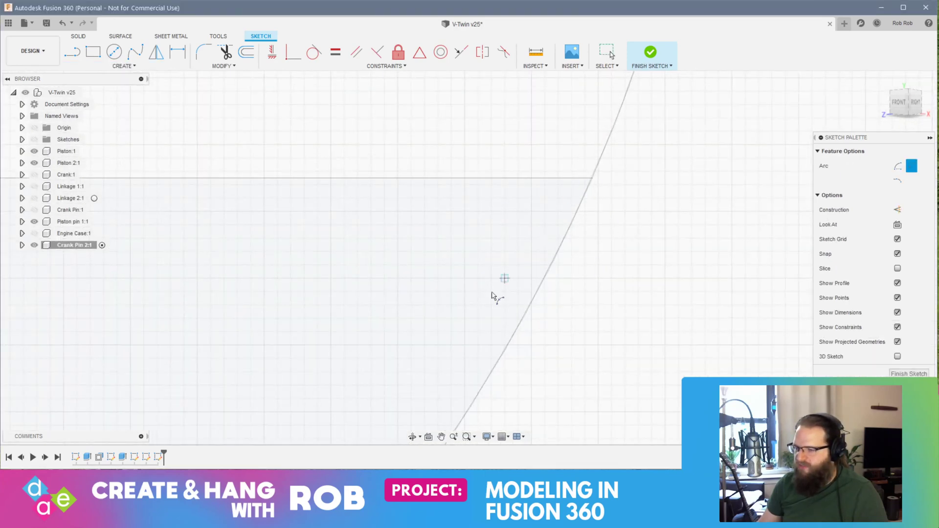
pyautogui.scroll(-5, 475, 264)
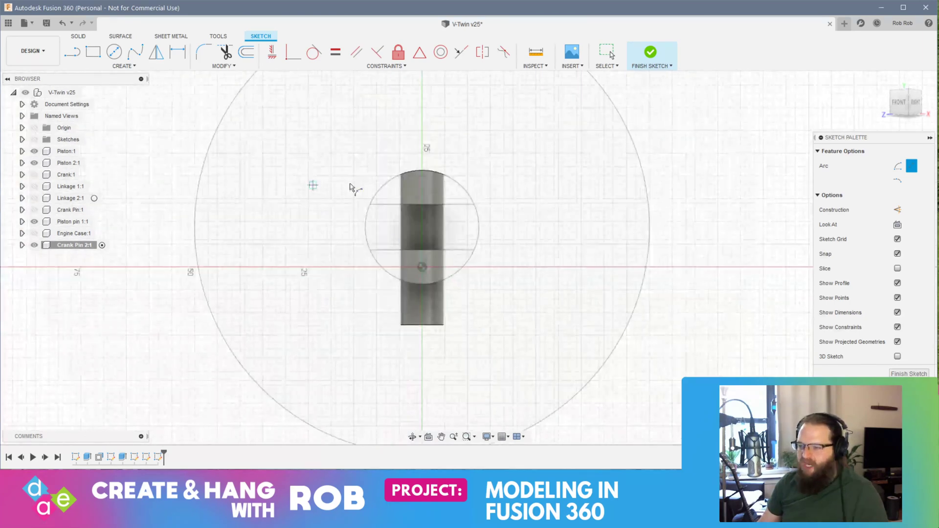
pyautogui.click(651, 52)
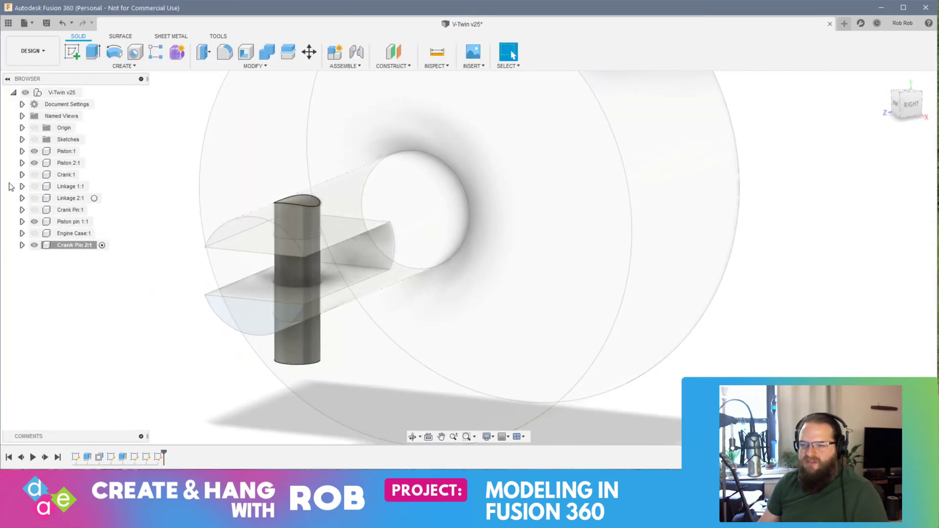
# Hide the Piston 2 component and start a new sketch on the half-round profile at the lower prong's end
pyautogui.click(34, 163)
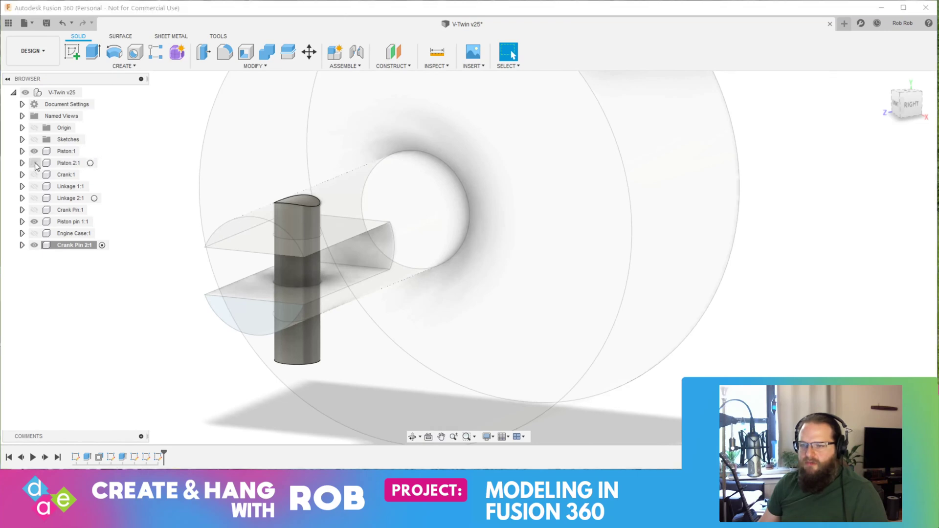
pyautogui.click(34, 152)
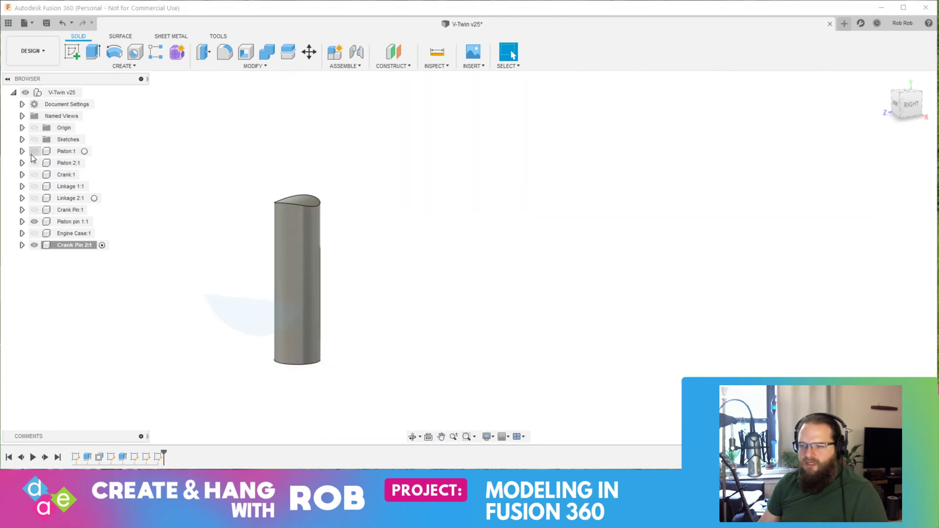
pyautogui.click(34, 152)
pyautogui.click(34, 152)
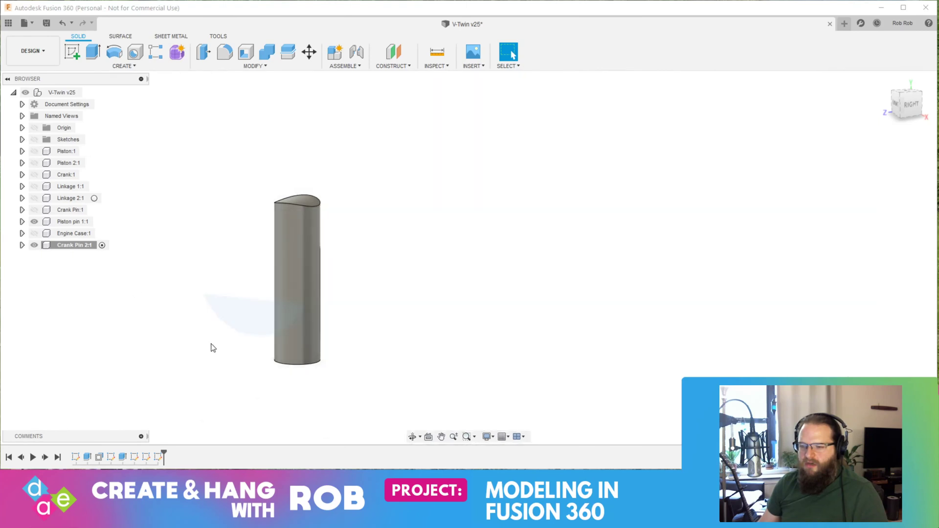
pyautogui.click(273, 331)
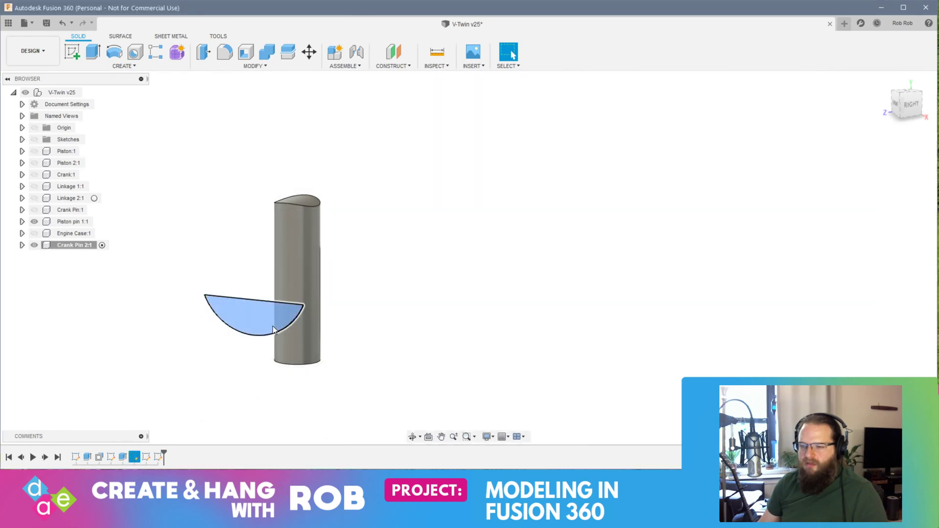
pyautogui.click(33, 154)
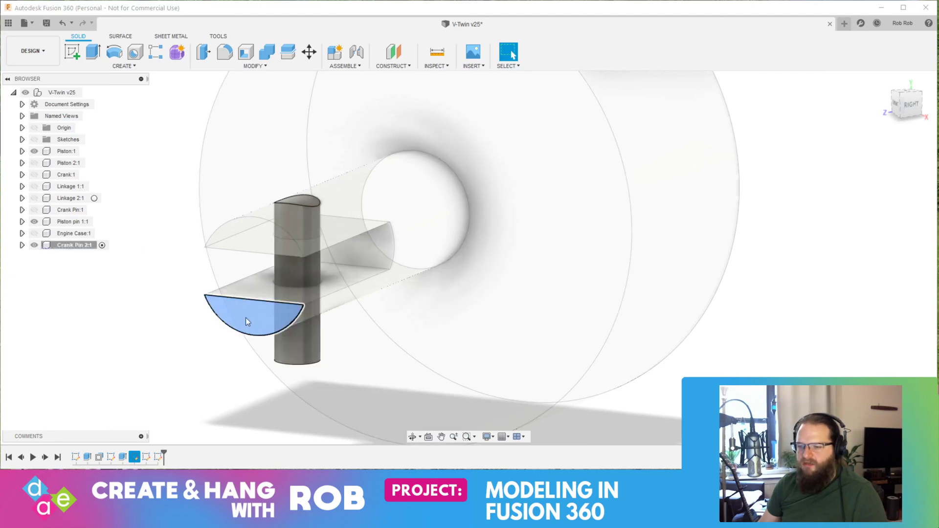
pyautogui.click(77, 56)
pyautogui.scroll(5, 481, 315)
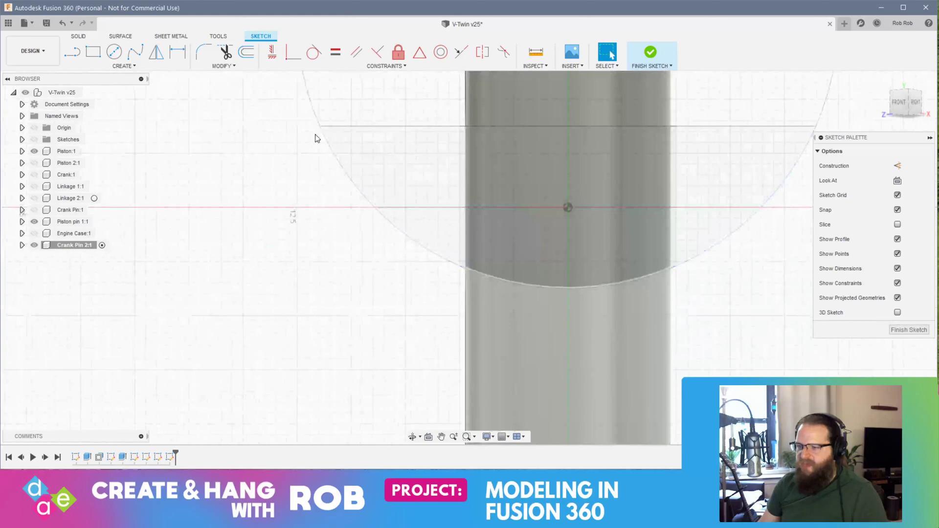
pyautogui.scroll(-5, 360, 239)
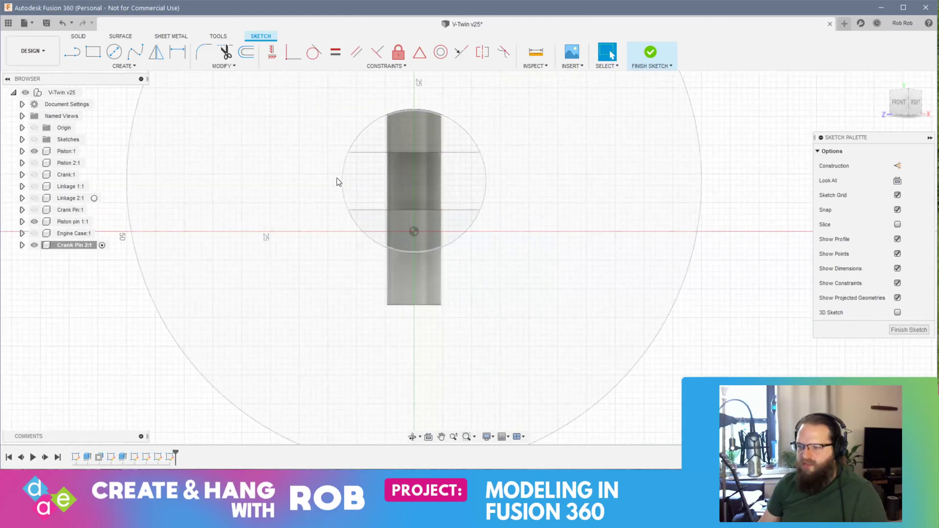
# Look through the contents of Piston pin 1 and the sketches of Crank Pin 2
pyautogui.click(21, 221)
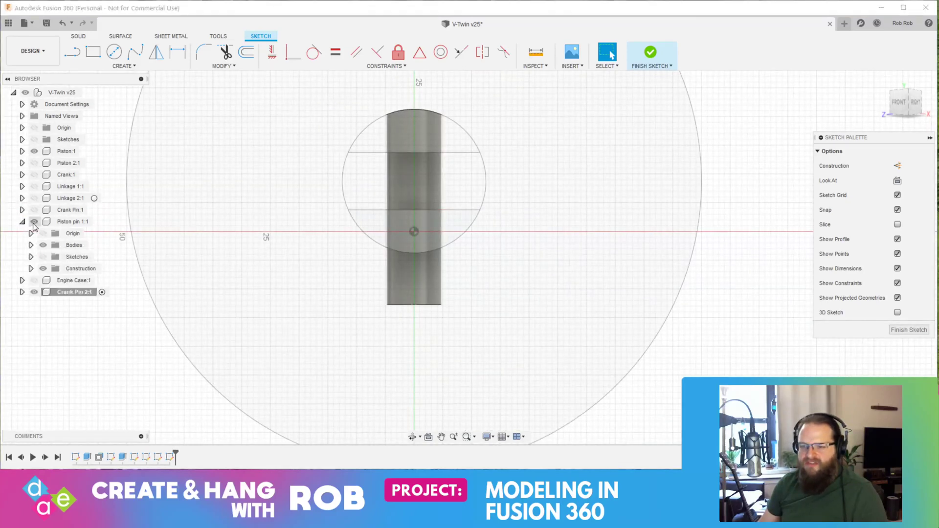
pyautogui.click(22, 224)
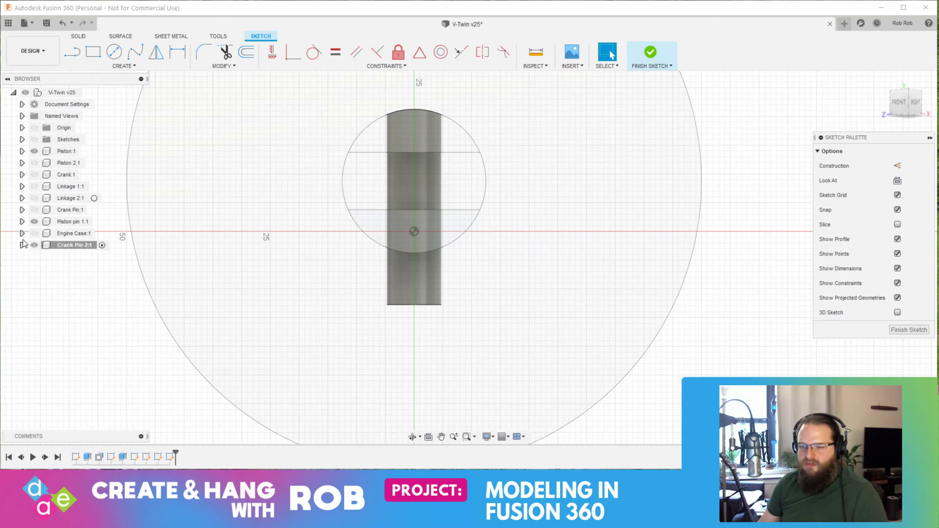
pyautogui.click(22, 246)
pyautogui.click(31, 280)
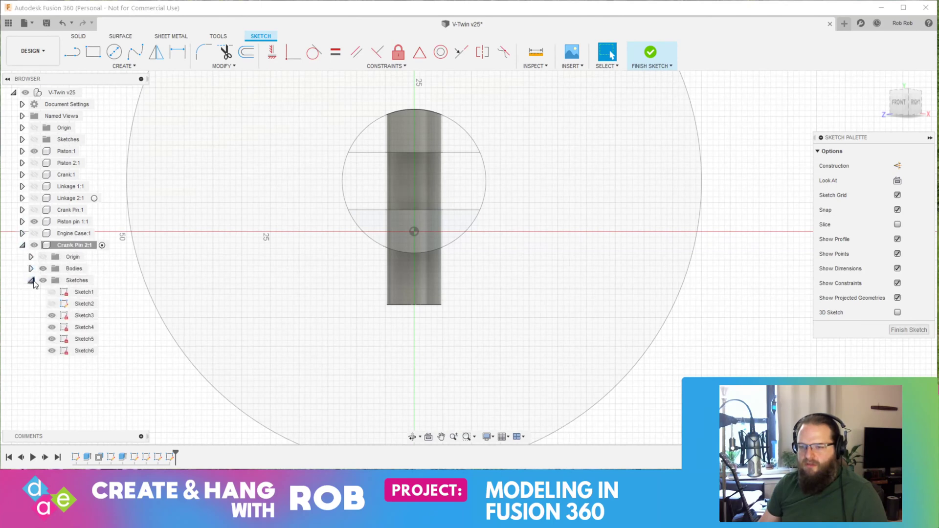
pyautogui.click(21, 248)
pyautogui.click(22, 247)
# Draw a three-point arc between the ends of the lower chord, following the bottom of the prong's circular outline
pyautogui.scroll(5, 397, 230)
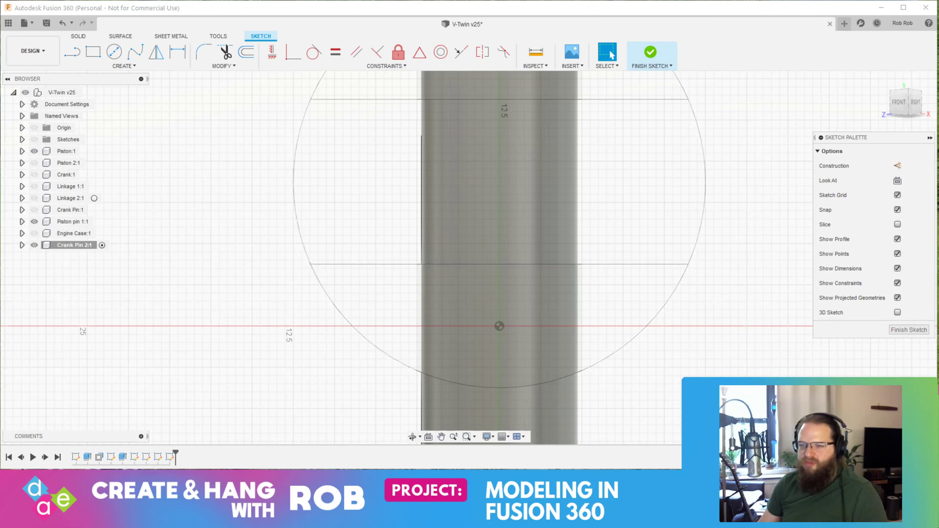
pyautogui.click(104, 65)
pyautogui.moveTo(122, 110)
pyautogui.click(183, 112)
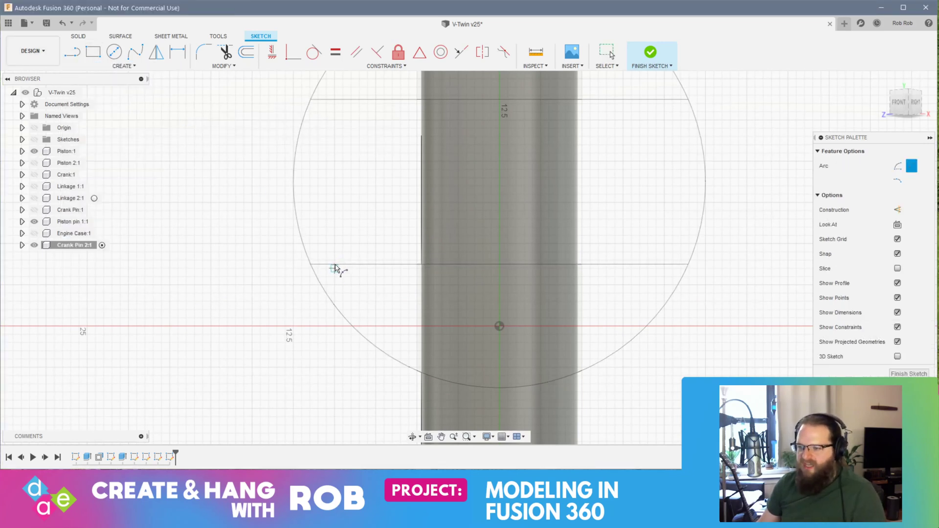
pyautogui.scroll(5, 311, 267)
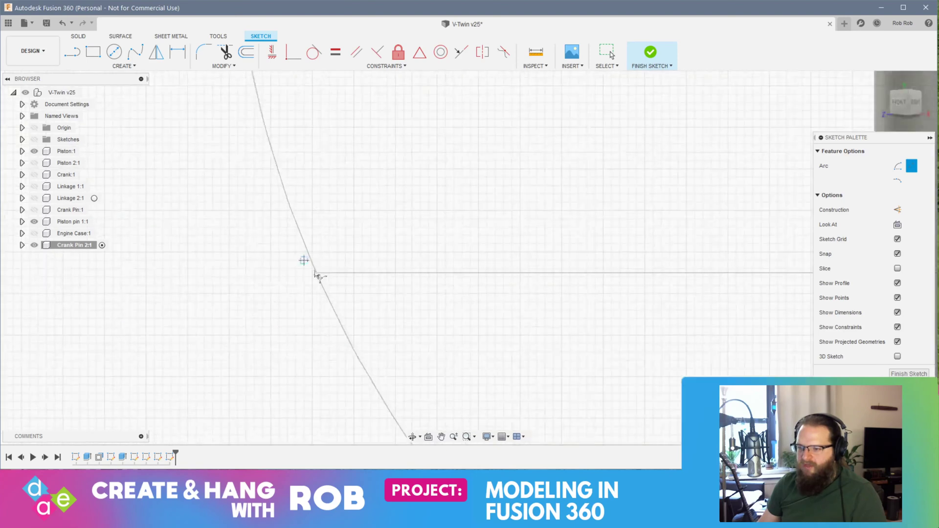
pyautogui.scroll(3, 318, 271)
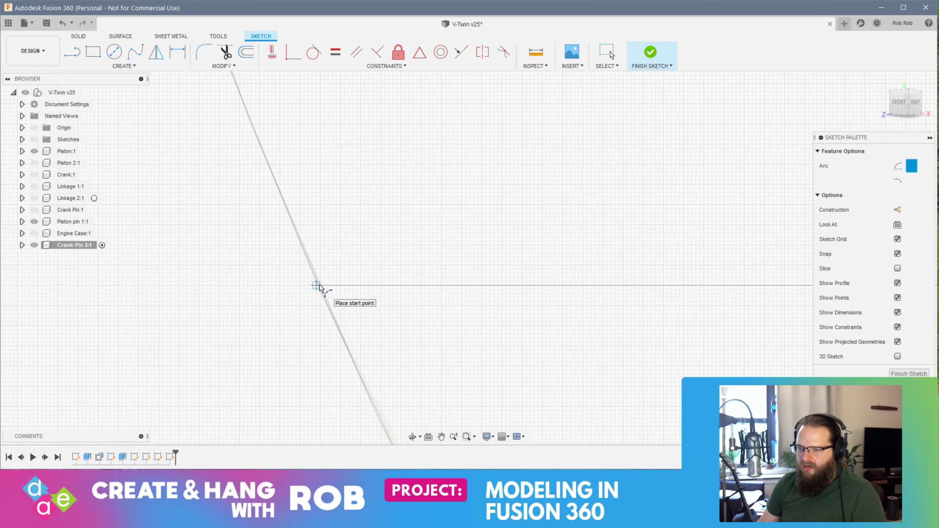
pyautogui.scroll(1, 531, 357)
pyautogui.scroll(-4, 593, 359)
pyautogui.scroll(8, 407, 306)
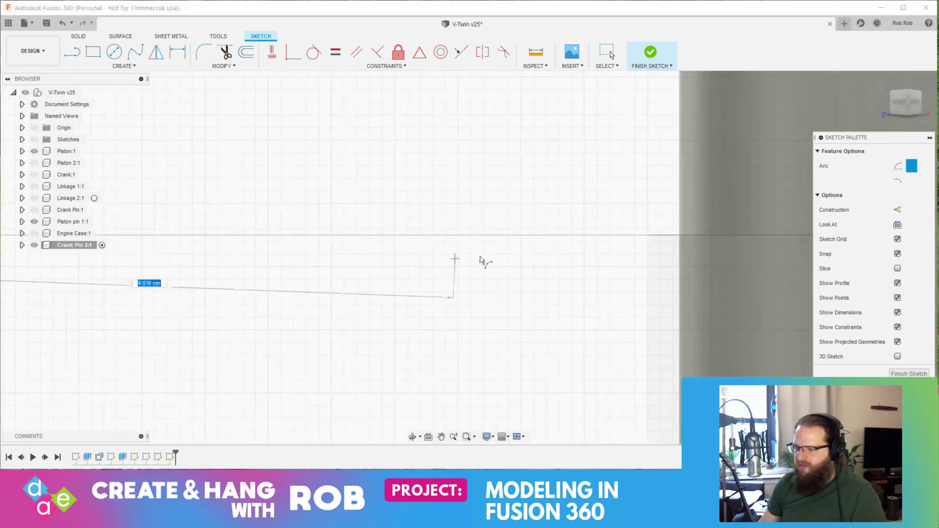
pyautogui.scroll(-5, 613, 254)
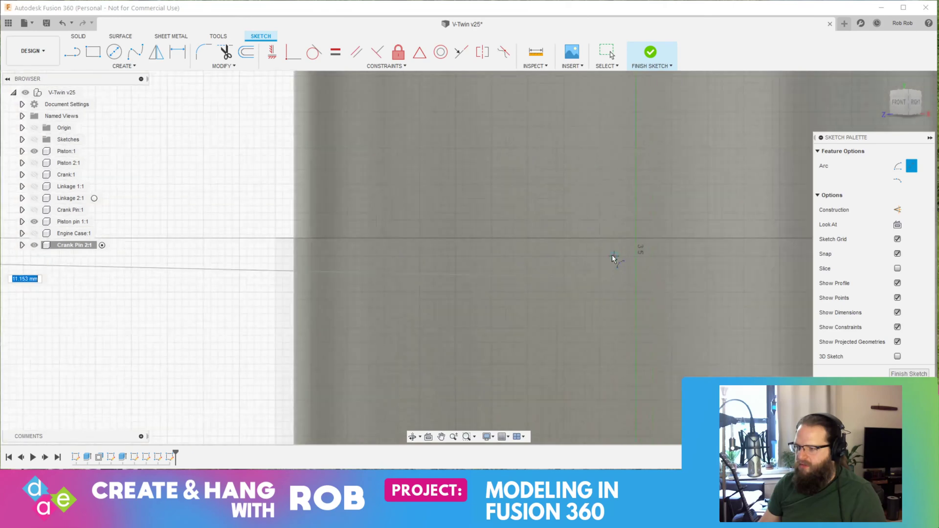
pyautogui.scroll(8, 504, 272)
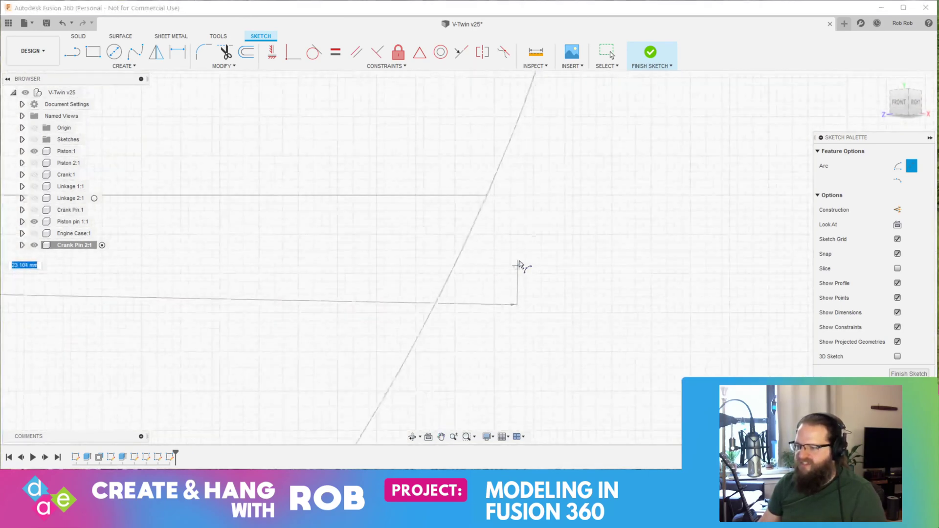
pyautogui.moveTo(471, 210); pyautogui.dragTo(447, 280, button='middle')
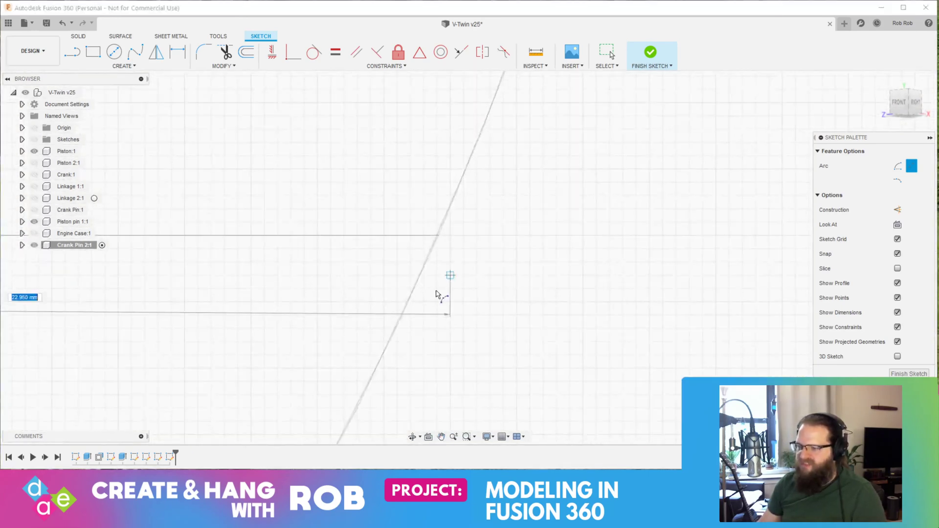
pyautogui.click(440, 237)
pyautogui.scroll(-5, 246, 361)
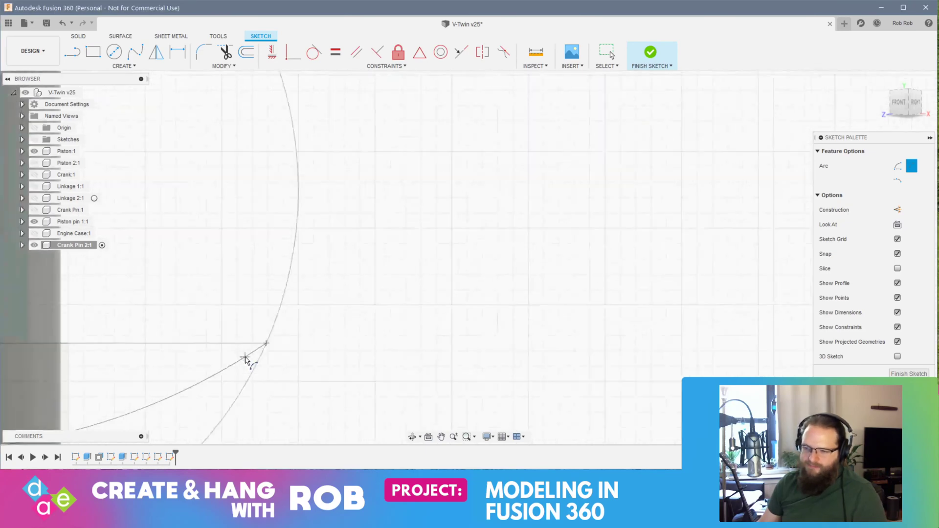
pyautogui.scroll(-3, 243, 361)
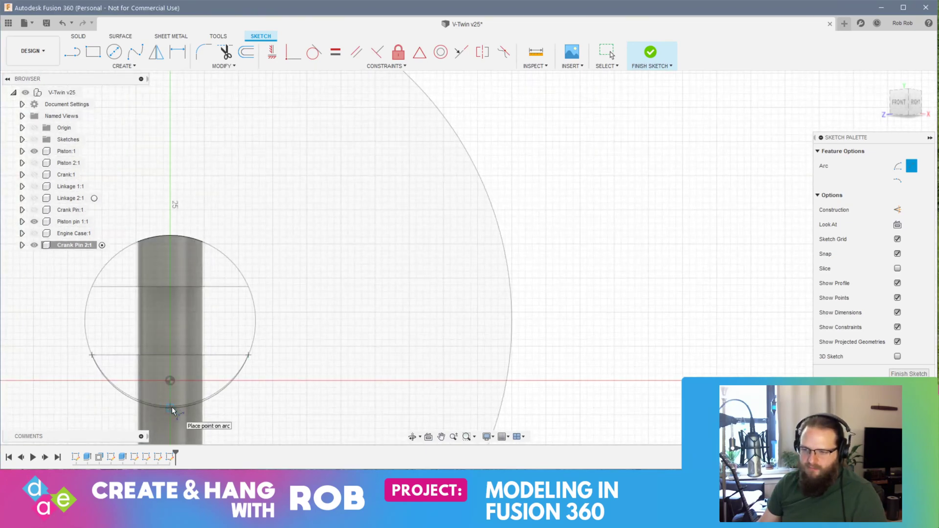
pyautogui.scroll(3, 171, 402)
pyautogui.scroll(5, 178, 398)
pyautogui.moveTo(179, 398); pyautogui.dragTo(360, 234, button='middle')
pyautogui.scroll(-3, 349, 263)
pyautogui.scroll(5, 343, 270)
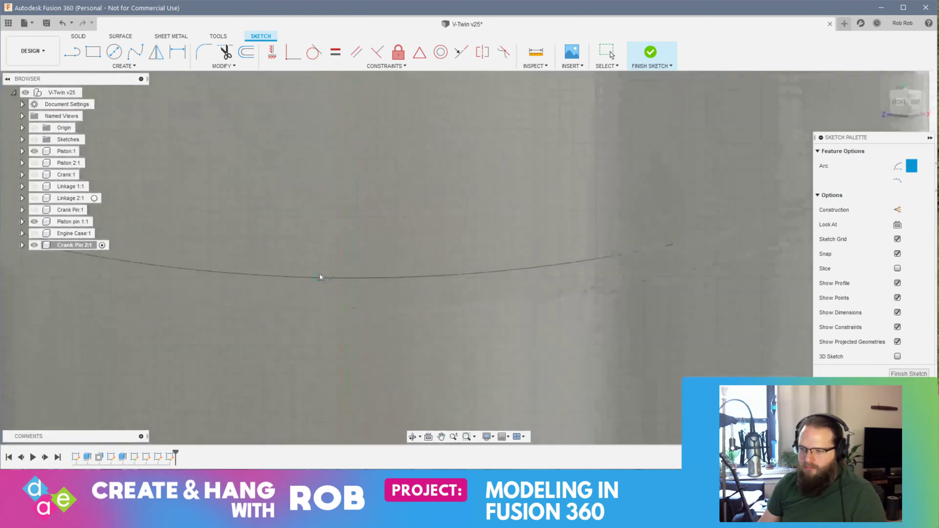
pyautogui.click(368, 343)
pyautogui.scroll(-5, 366, 336)
pyautogui.scroll(-2, 370, 326)
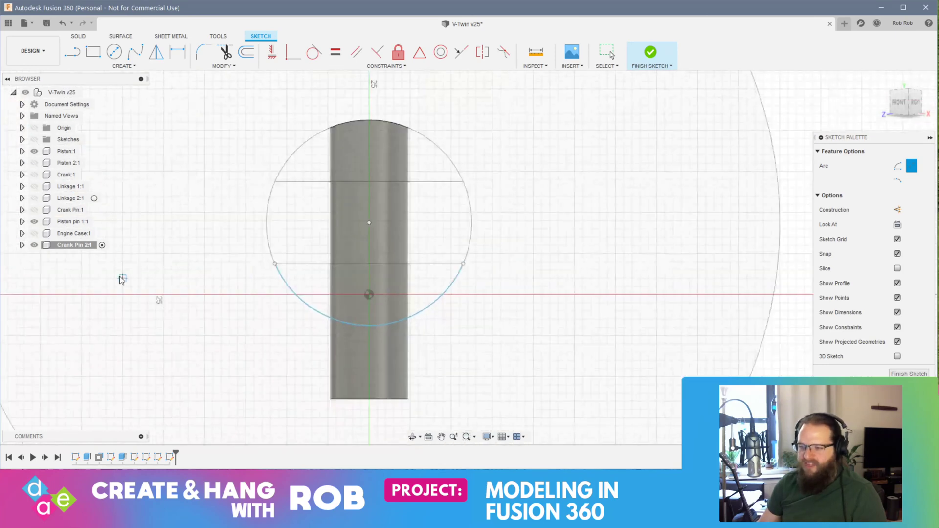
# Close the profile below the arc with two vertical lines and a horizontal line about 22.9 mm long, and finish the sketch
pyautogui.press('l')
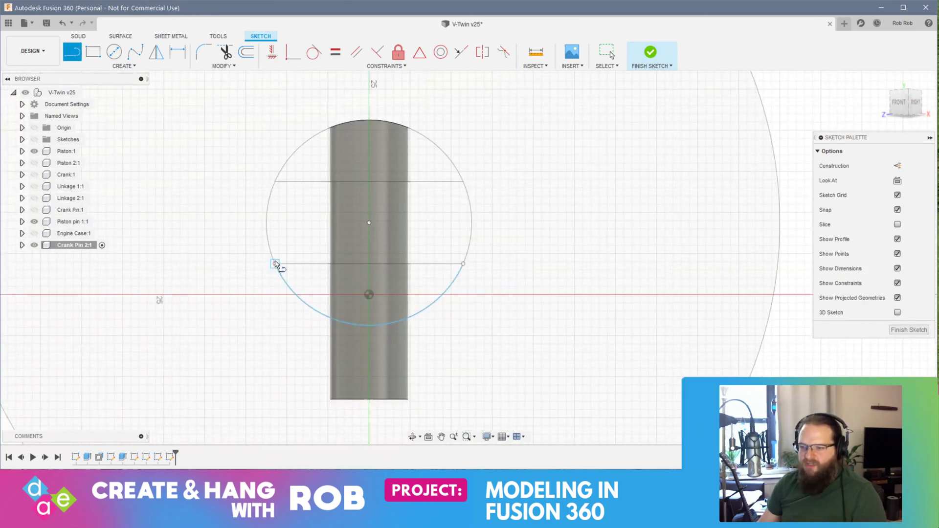
pyautogui.click(274, 264)
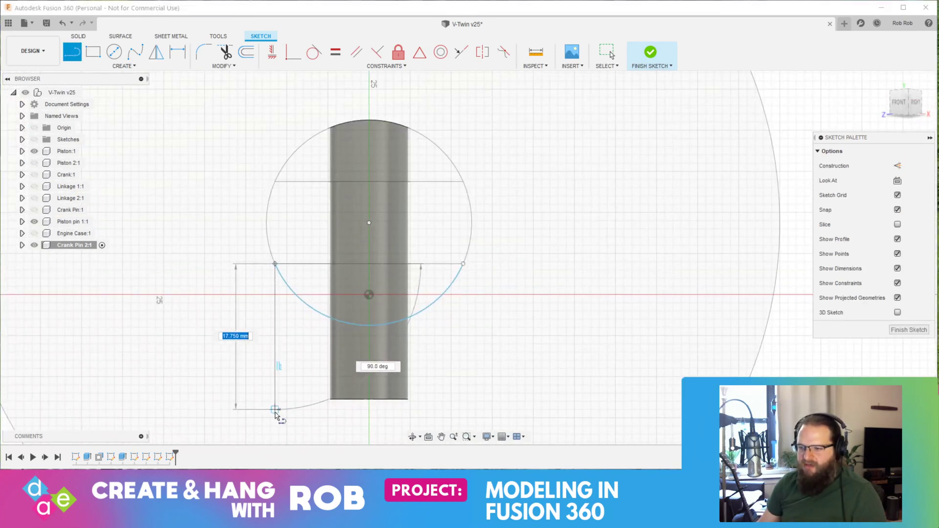
pyautogui.click(275, 425)
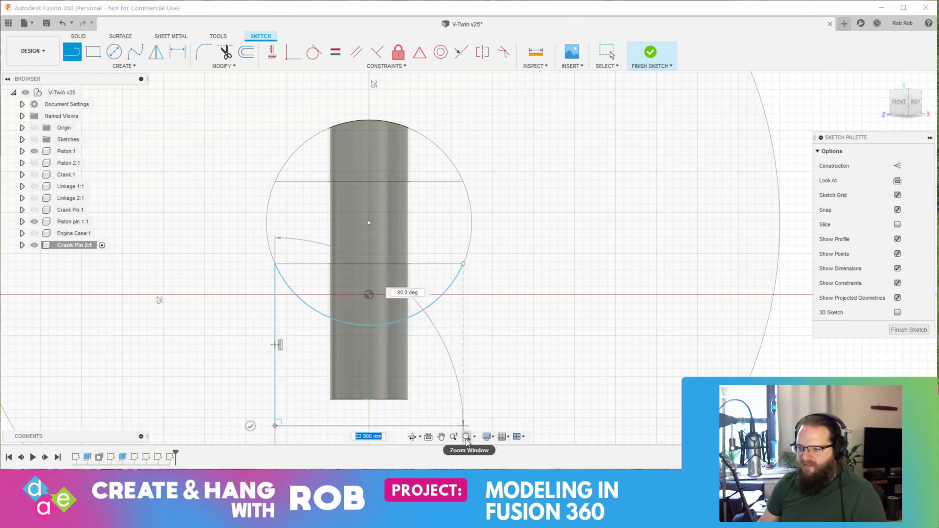
pyautogui.moveTo(466, 427); pyautogui.dragTo(477, 345, button='middle')
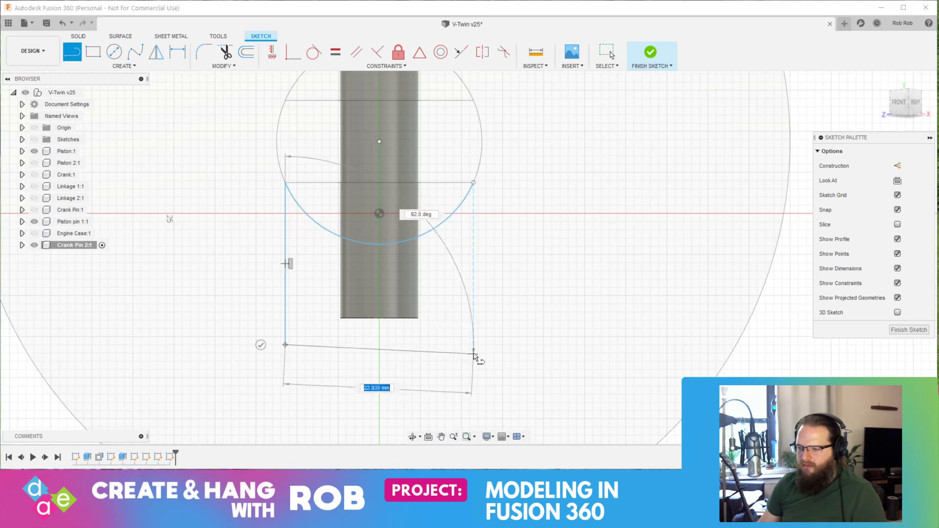
pyautogui.click(473, 345)
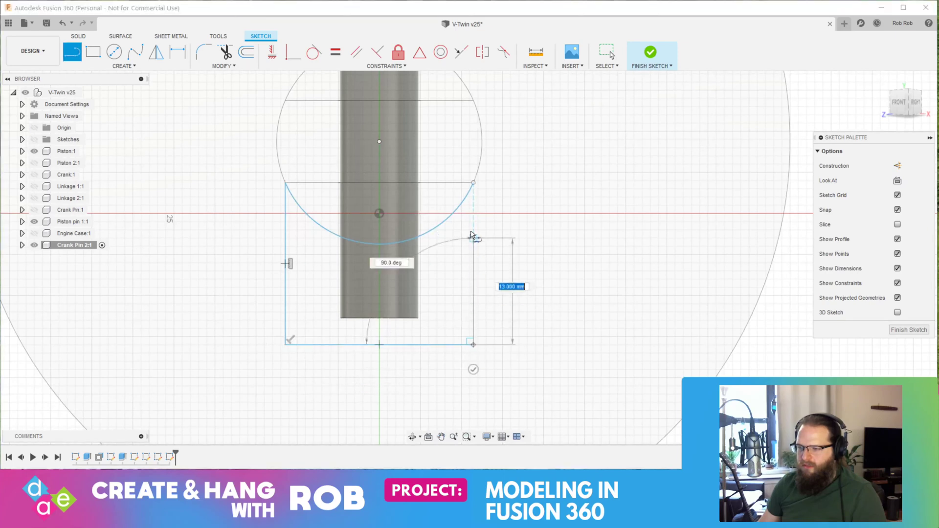
pyautogui.click(478, 189)
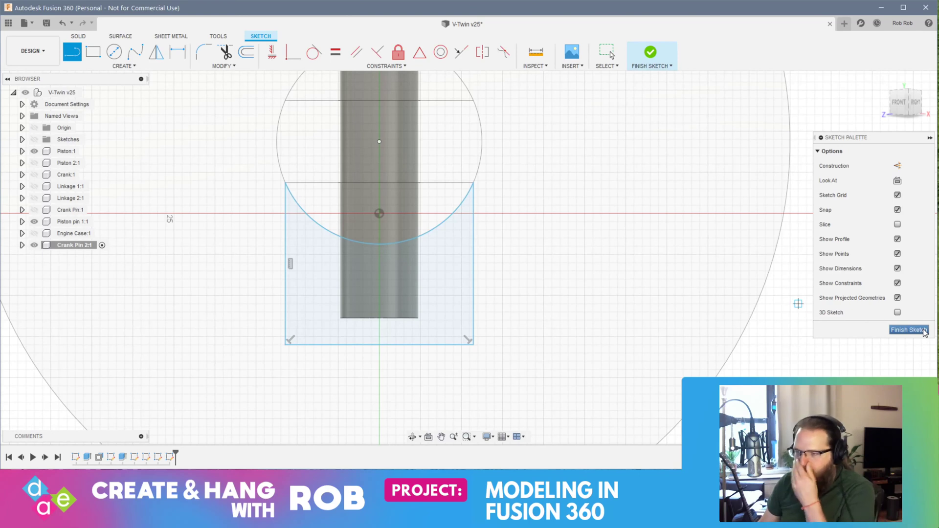
pyautogui.click(910, 330)
# Extrude the closed profile as a cut through the pin, trimming its lower end to the prong's rounded outline
pyautogui.click(444, 309)
pyautogui.rightClick(446, 306)
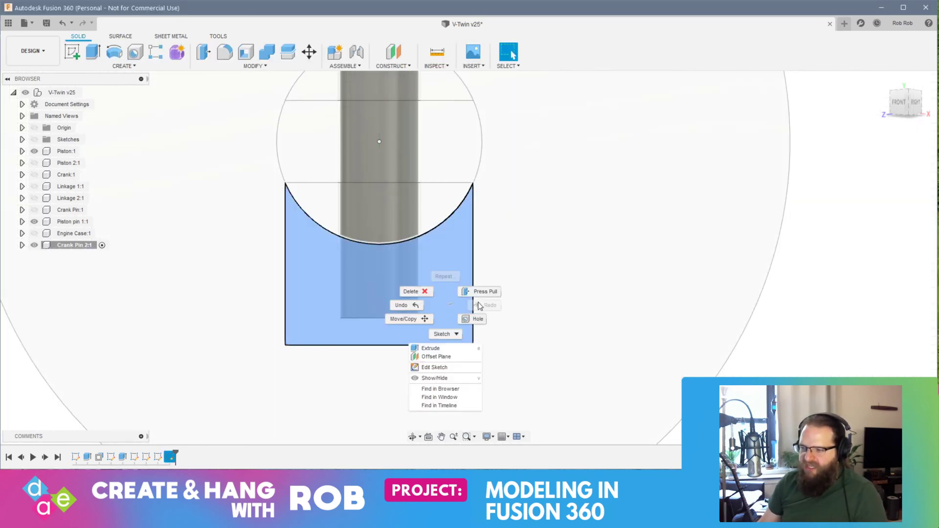
pyautogui.click(504, 293)
pyautogui.rightClick(441, 298)
pyautogui.click(500, 290)
pyautogui.press('e')
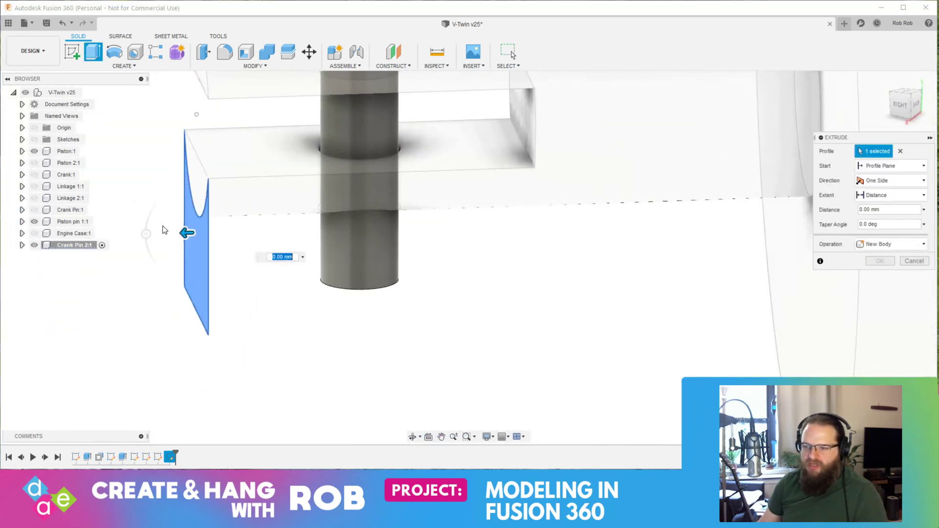
pyautogui.moveTo(185, 232); pyautogui.dragTo(437, 253)
pyautogui.press('Return')
# Examine the trimmed pin with the top-level assembly active, and reactivate the Crank Pin 2 component
pyautogui.keyDown('shift'); pyautogui.moveTo(432, 251); pyautogui.dragTo(428, 225, button='middle'); pyautogui.keyUp('shift')
pyautogui.scroll(3, 297, 318)
pyautogui.scroll(-6, 303, 323)
pyautogui.moveTo(301, 342)
pyautogui.keyDown('shift'); pyautogui.mouseDown(button='middle')
pyautogui.moveTo(336, 342)
pyautogui.moveTo(312, 338)
pyautogui.mouseUp(button='middle'); pyautogui.keyUp('shift')
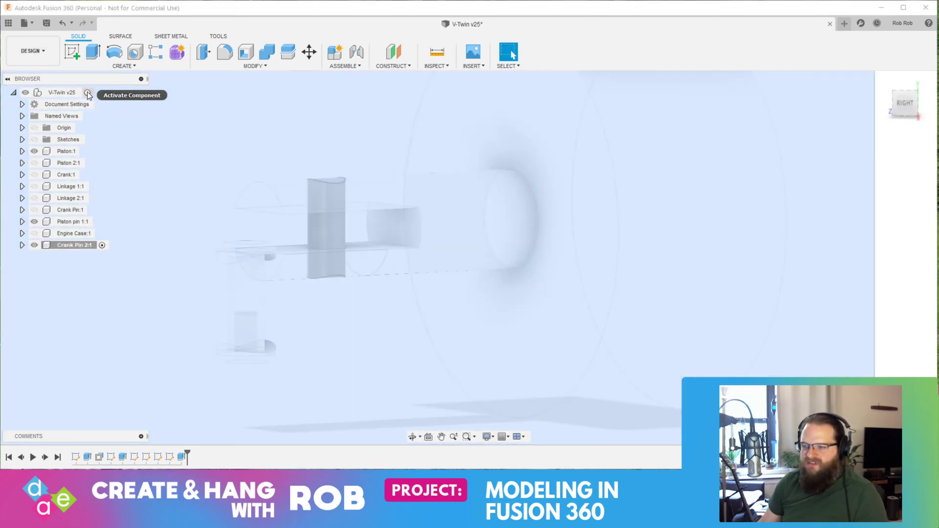
pyautogui.click(88, 93)
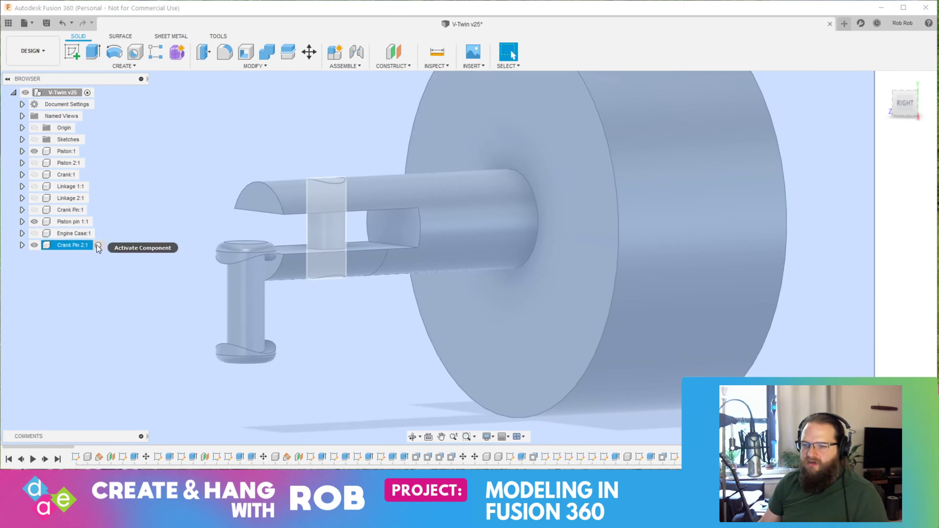
pyautogui.click(102, 246)
# Create a construction plane offset 14 mm upward from the lower prong's flat inner face
pyautogui.keyDown('shift'); pyautogui.moveTo(284, 314); pyautogui.dragTo(340, 313, button='middle'); pyautogui.keyUp('shift')
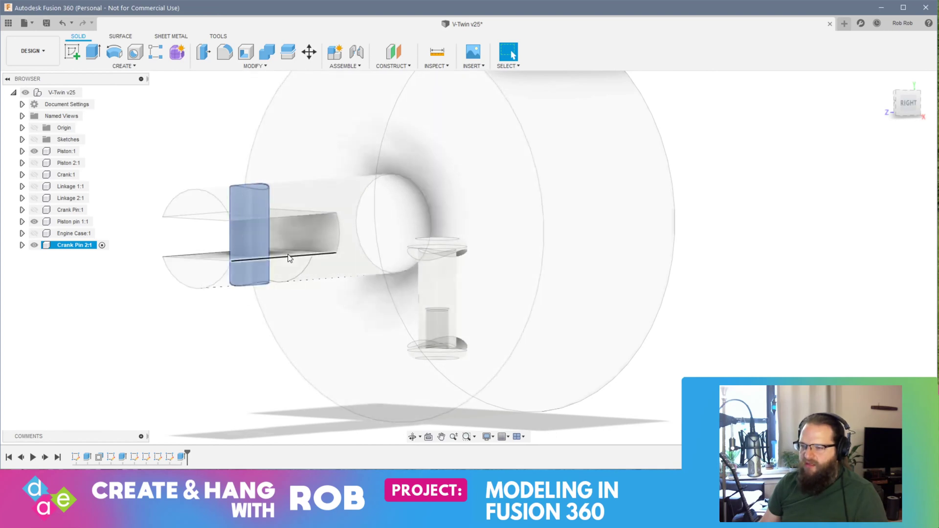
pyautogui.keyDown('shift'); pyautogui.moveTo(293, 254); pyautogui.dragTo(293, 268, button='middle'); pyautogui.keyUp('shift')
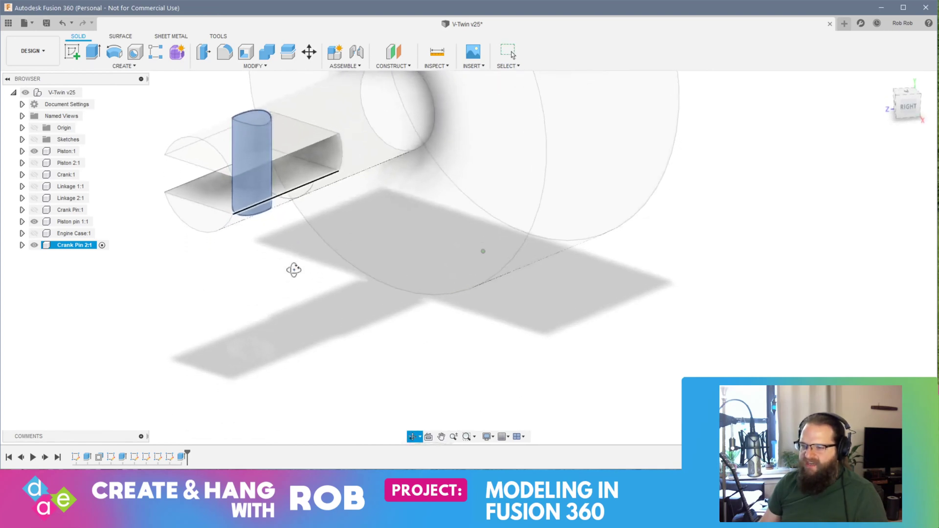
pyautogui.click(293, 182)
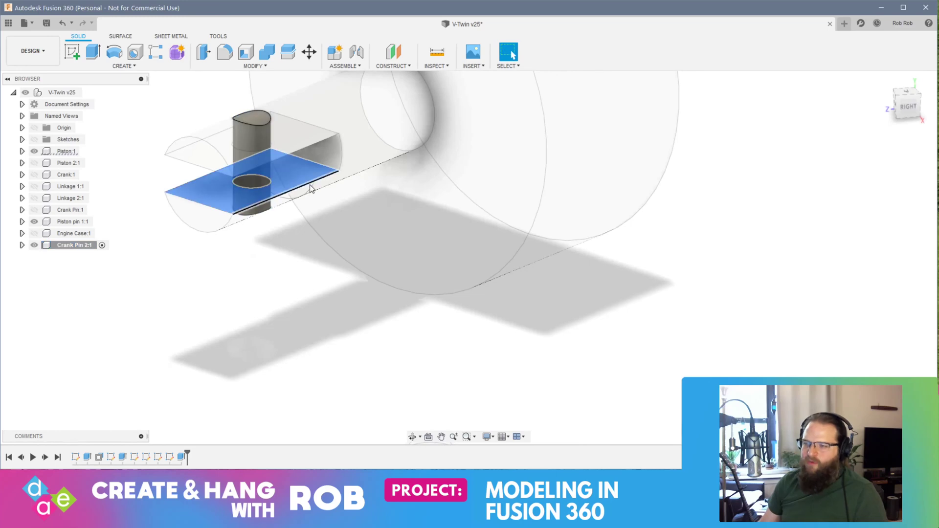
pyautogui.click(398, 66)
pyautogui.click(392, 76)
pyautogui.moveTo(248, 167); pyautogui.dragTo(252, 97)
pyautogui.keyDown('shift'); pyautogui.moveTo(220, 156); pyautogui.dragTo(288, 140, button='middle'); pyautogui.keyUp('shift')
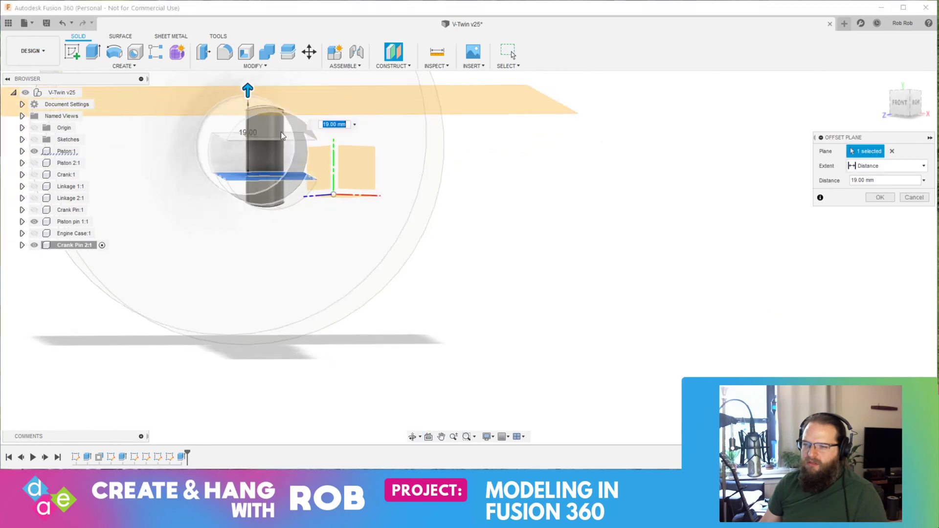
pyautogui.moveTo(247, 90); pyautogui.dragTo(249, 103)
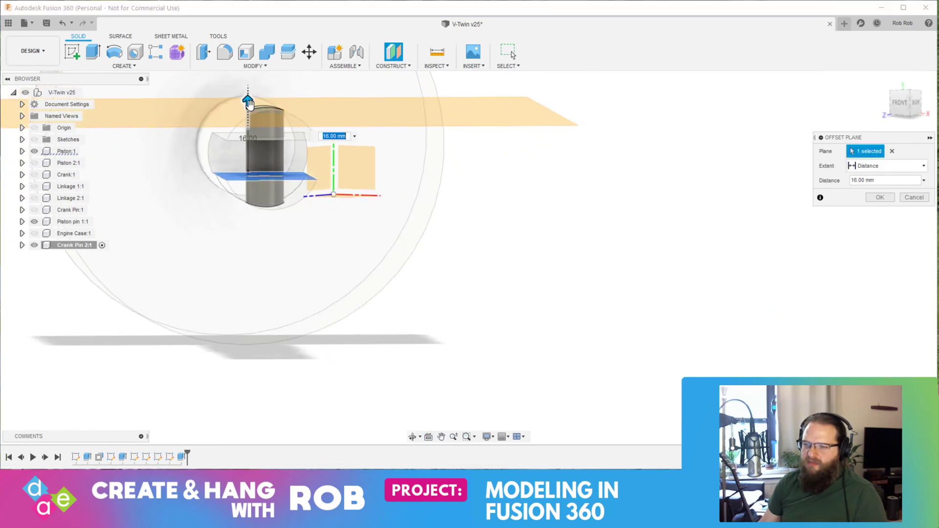
pyautogui.keyDown('shift'); pyautogui.moveTo(255, 107); pyautogui.dragTo(235, 138, button='middle'); pyautogui.keyUp('shift')
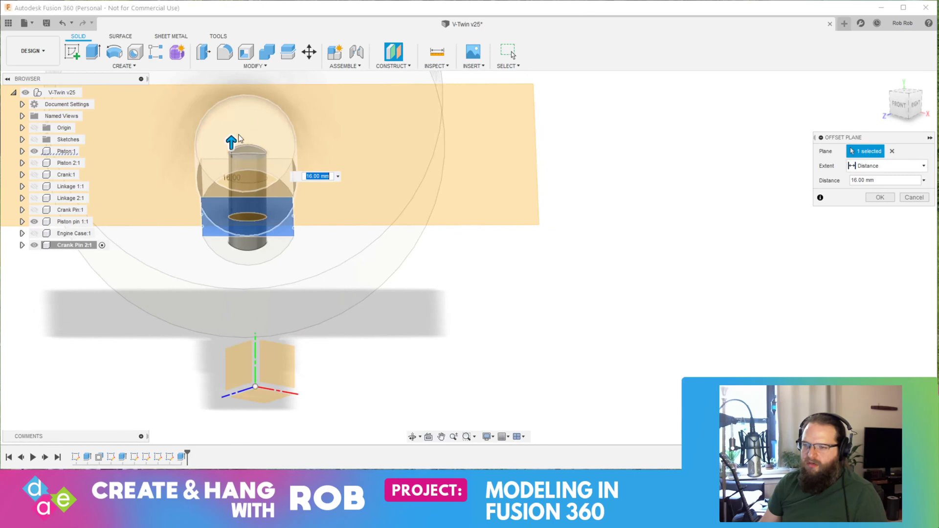
pyautogui.moveTo(233, 136); pyautogui.dragTo(231, 148)
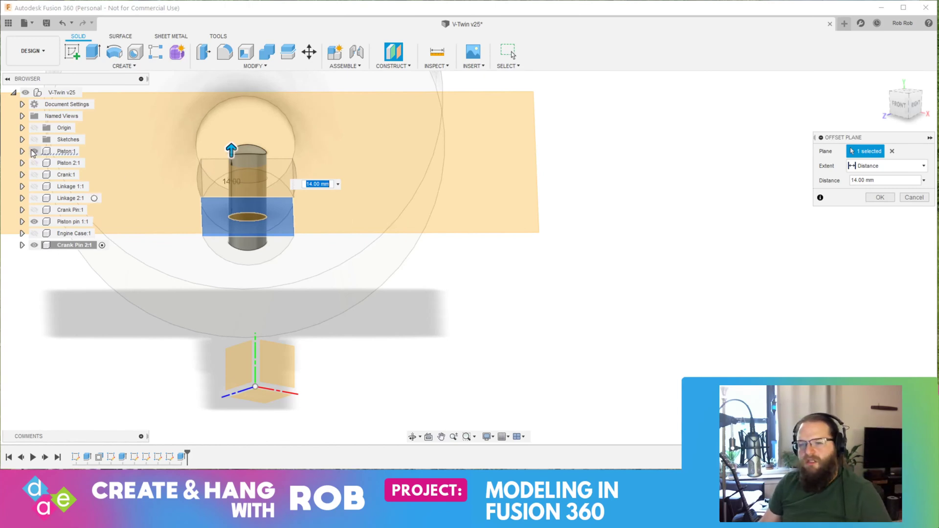
pyautogui.click(893, 201)
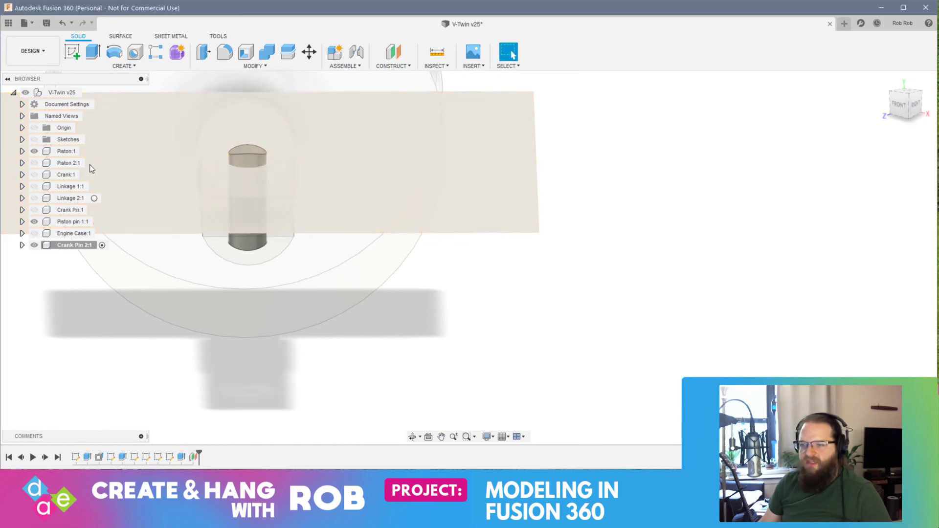
# Hide the Piston component and Crank Pin 2's Body1, and show the origin planes of Crank Pin 2
pyautogui.click(34, 151)
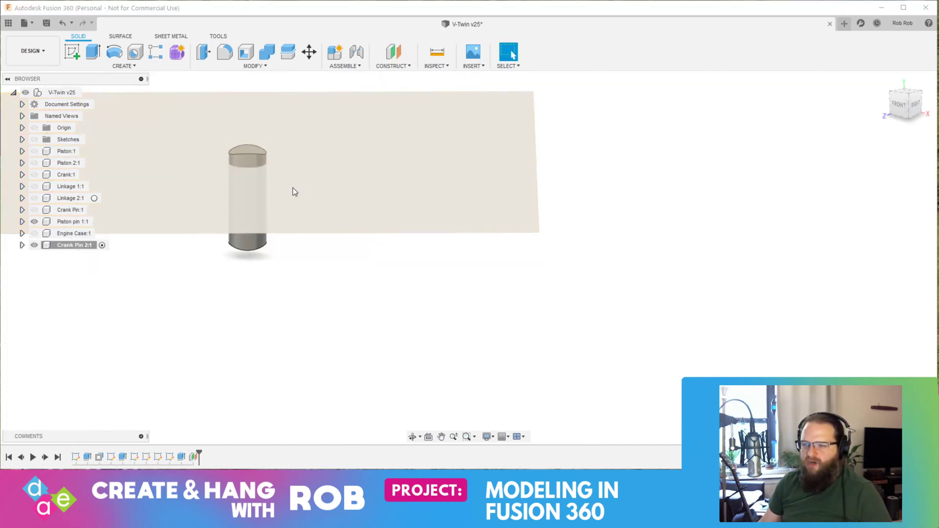
pyautogui.click(22, 245)
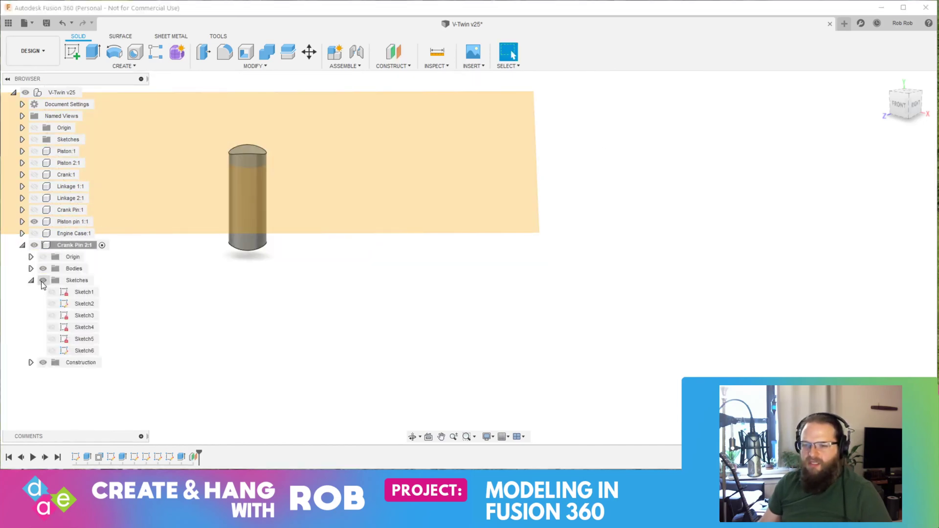
pyautogui.click(44, 268)
pyautogui.click(44, 268)
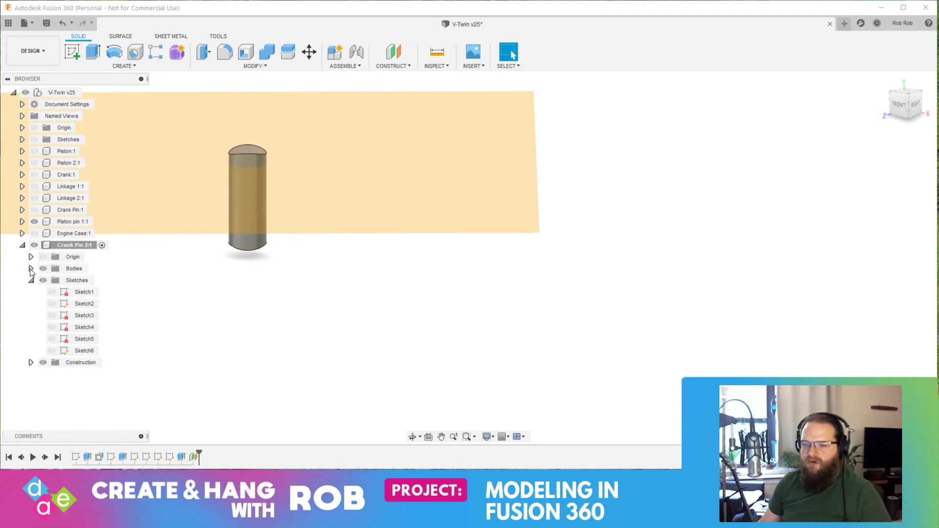
pyautogui.click(31, 269)
pyautogui.click(52, 280)
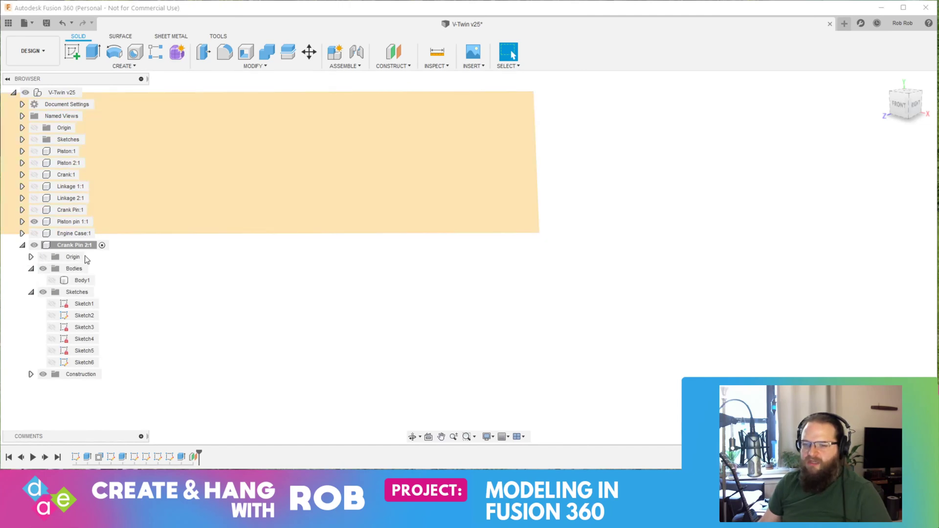
pyautogui.click(42, 257)
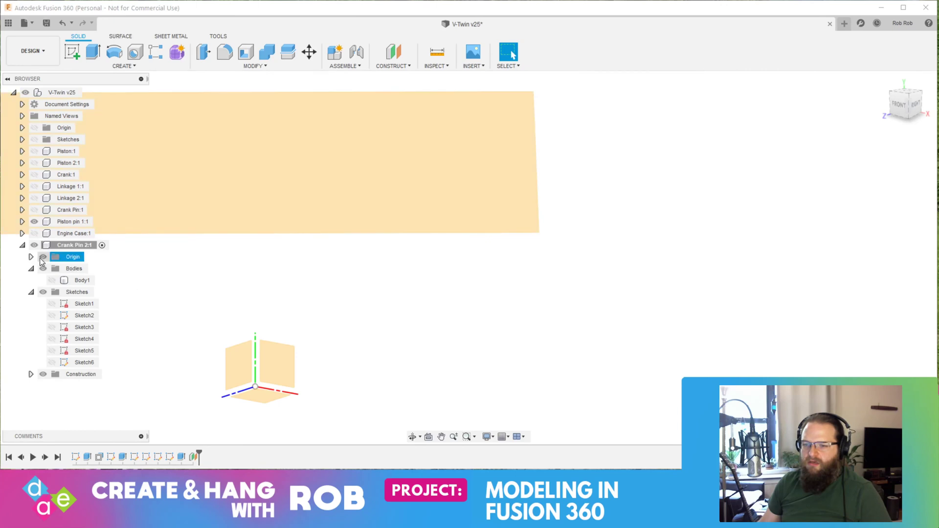
# Hide Crank Pin 2's origin and show its Sketch1
pyautogui.click(42, 257)
pyautogui.click(52, 327)
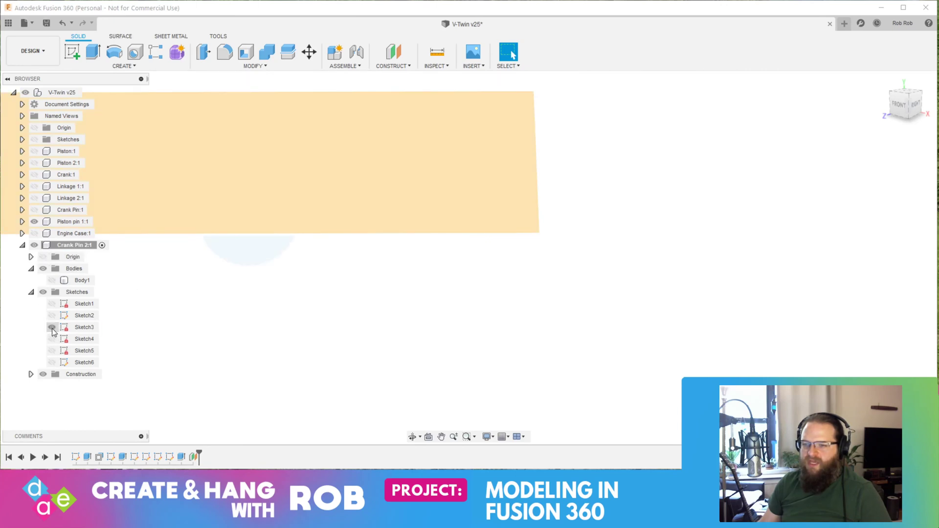
pyautogui.click(52, 315)
pyautogui.click(52, 315)
pyautogui.click(51, 304)
# Sketch a 13 mm diameter circle on the offset construction plane, centred on the pin's axis
pyautogui.moveTo(312, 178)
pyautogui.keyDown('shift'); pyautogui.mouseDown(button='middle')
pyautogui.moveTo(323, 201)
pyautogui.moveTo(315, 210)
pyautogui.mouseUp(button='middle'); pyautogui.keyUp('shift')
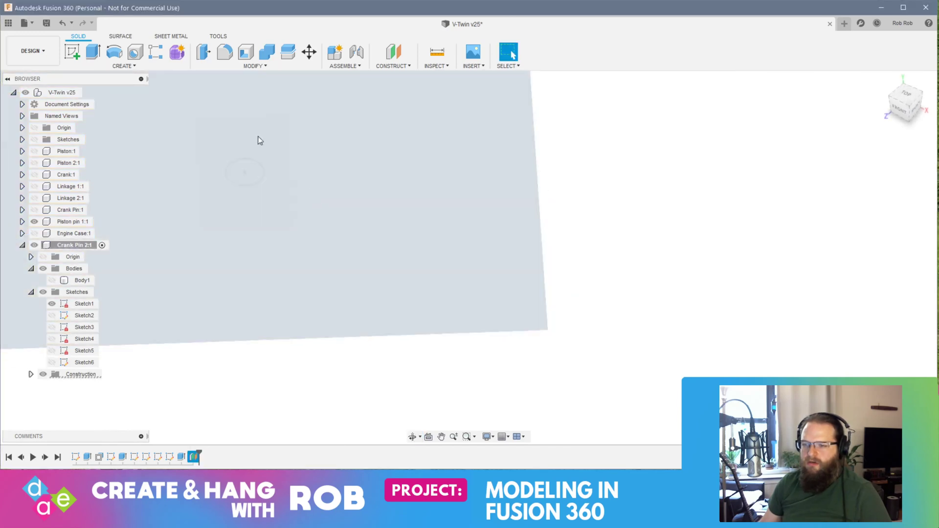
pyautogui.click(289, 160)
pyautogui.click(72, 51)
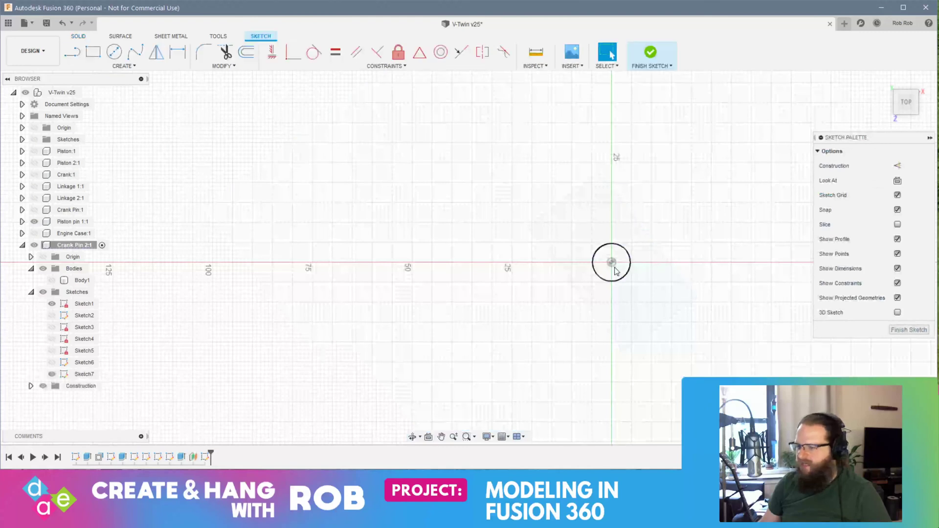
pyautogui.press('c')
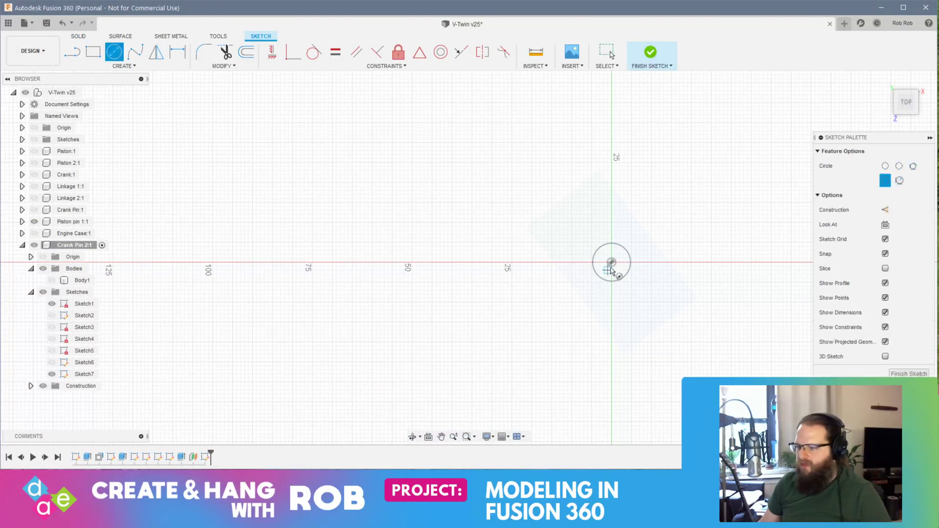
pyautogui.click(612, 263)
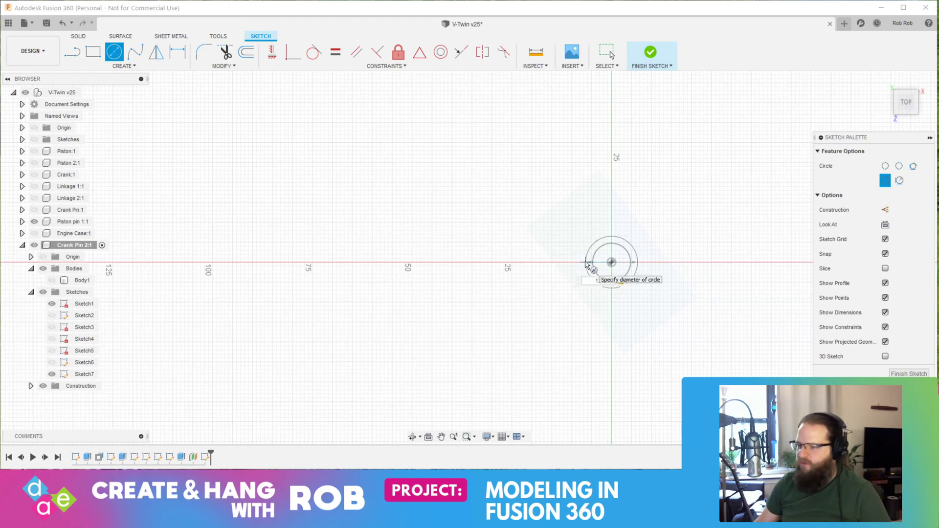
pyautogui.click(587, 264)
pyautogui.press('Escape')
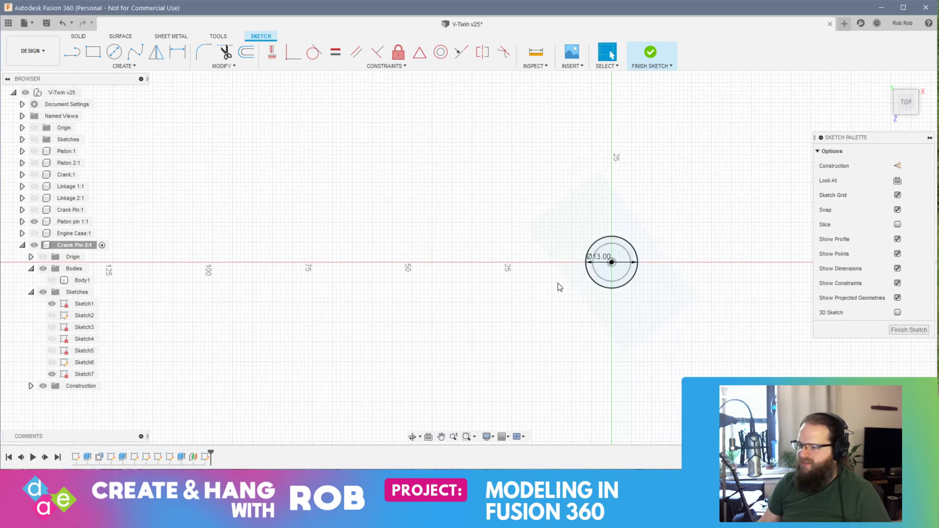
pyautogui.click(918, 332)
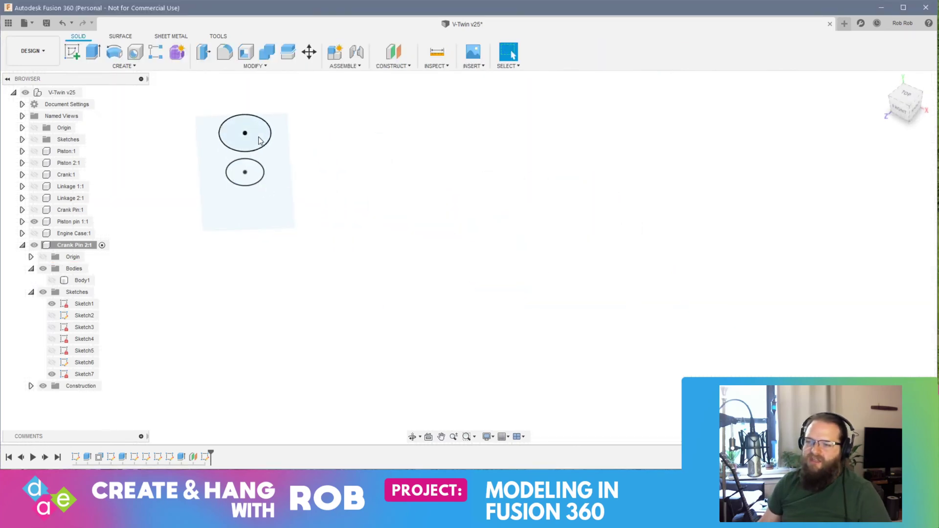
# Extrude the 13 mm circle 22 mm upward as a new body for the pin head
pyautogui.click(263, 137)
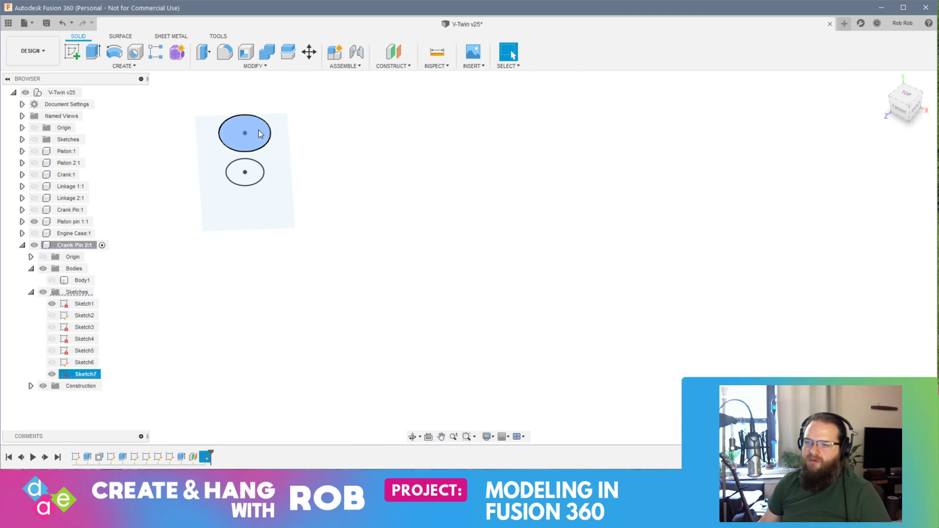
pyautogui.rightClick(262, 135)
pyautogui.click(292, 117)
pyautogui.moveTo(246, 126); pyautogui.dragTo(251, 61)
pyautogui.moveTo(348, 182); pyautogui.dragTo(372, 288, button='middle')
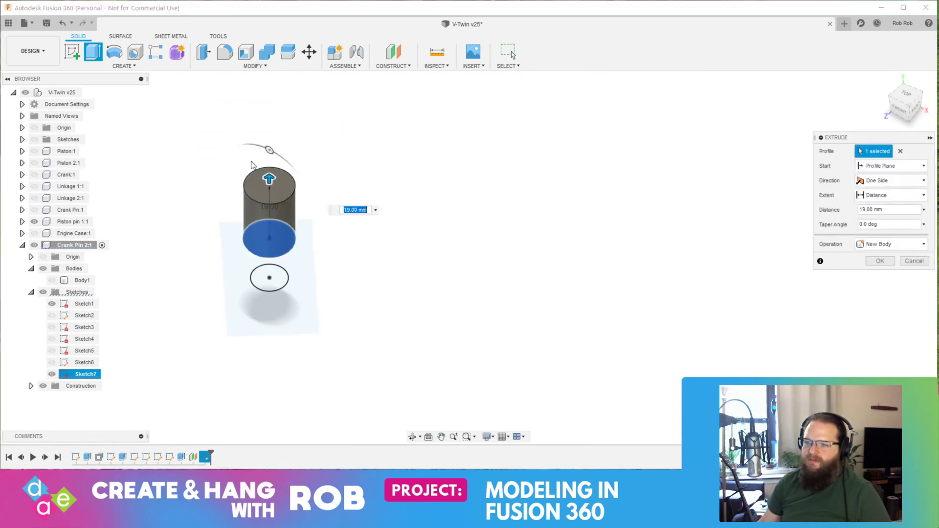
pyautogui.moveTo(268, 179); pyautogui.dragTo(269, 171)
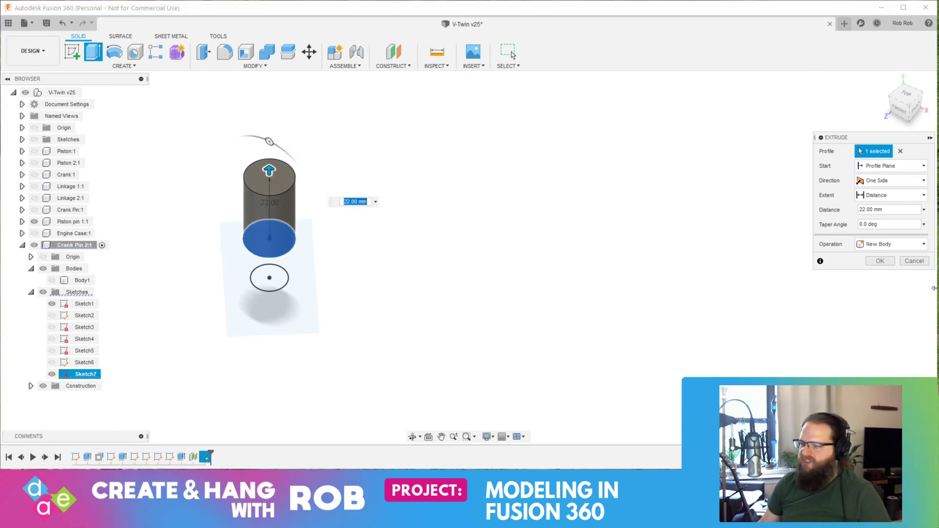
pyautogui.click(880, 262)
# Show Body1 and the Piston component, and examine how the new head fits the pin and prongs
pyautogui.click(52, 281)
pyautogui.keyDown('shift'); pyautogui.moveTo(445, 300); pyautogui.dragTo(274, 242, button='middle'); pyautogui.keyUp('shift')
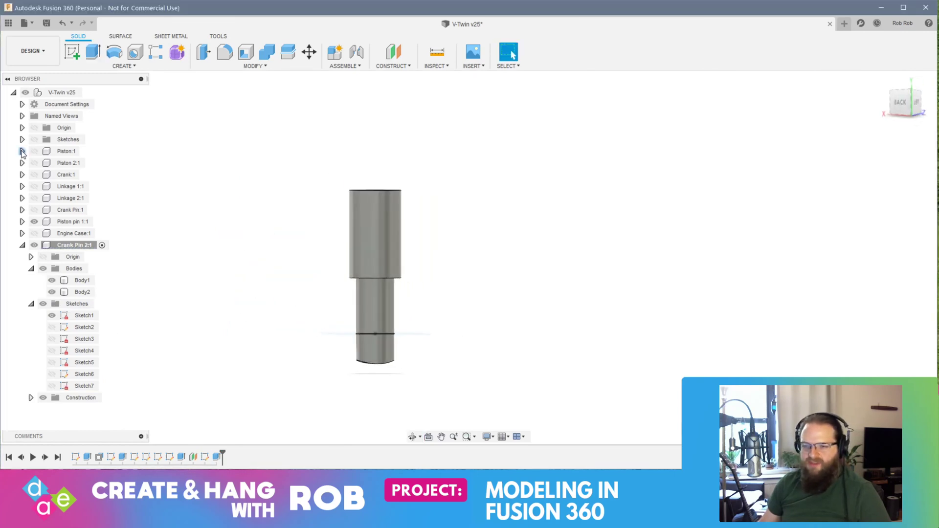
pyautogui.click(35, 152)
pyautogui.keyDown('shift'); pyautogui.moveTo(403, 315); pyautogui.dragTo(553, 323, button='middle'); pyautogui.keyUp('shift')
pyautogui.keyDown('shift'); pyautogui.moveTo(638, 193); pyautogui.dragTo(602, 262, button='middle'); pyautogui.keyUp('shift')
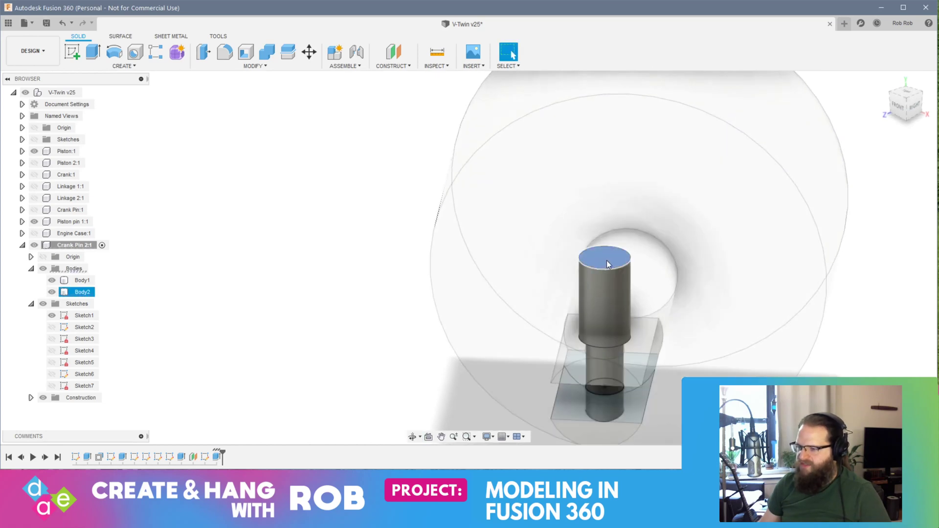
# Press-pull the head's top face down to set the head's height to 5 mm
pyautogui.rightClick(630, 251)
pyautogui.click(636, 250)
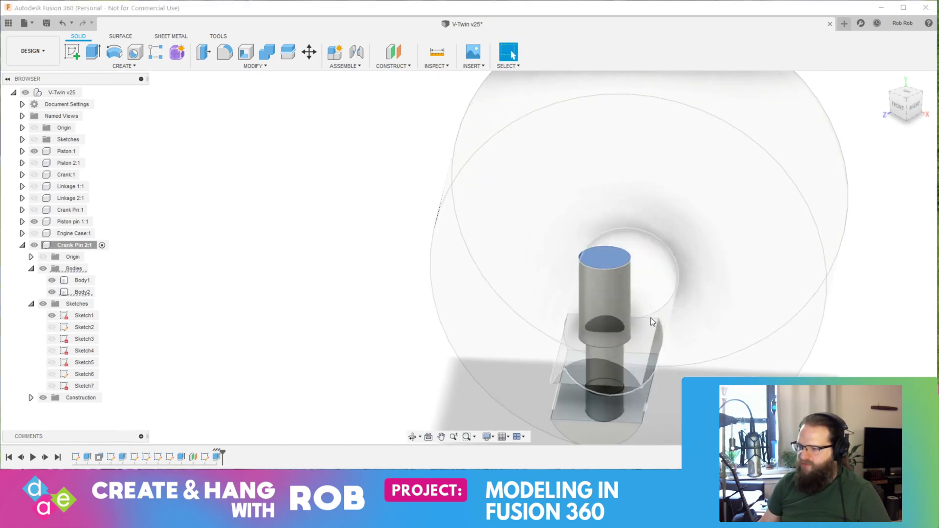
pyautogui.moveTo(593, 288); pyautogui.dragTo(598, 311)
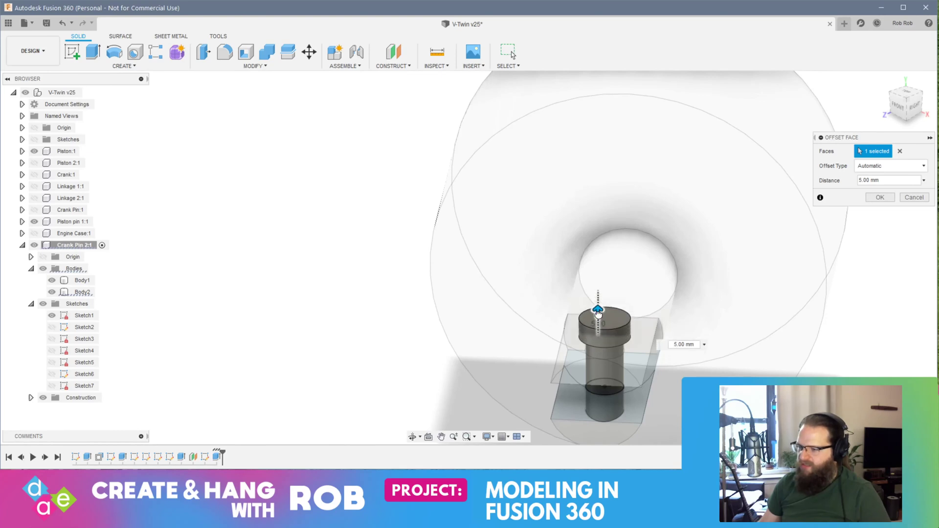
pyautogui.keyDown('shift'); pyautogui.moveTo(677, 327); pyautogui.dragTo(689, 306, button='middle'); pyautogui.keyUp('shift')
pyautogui.press('Return')
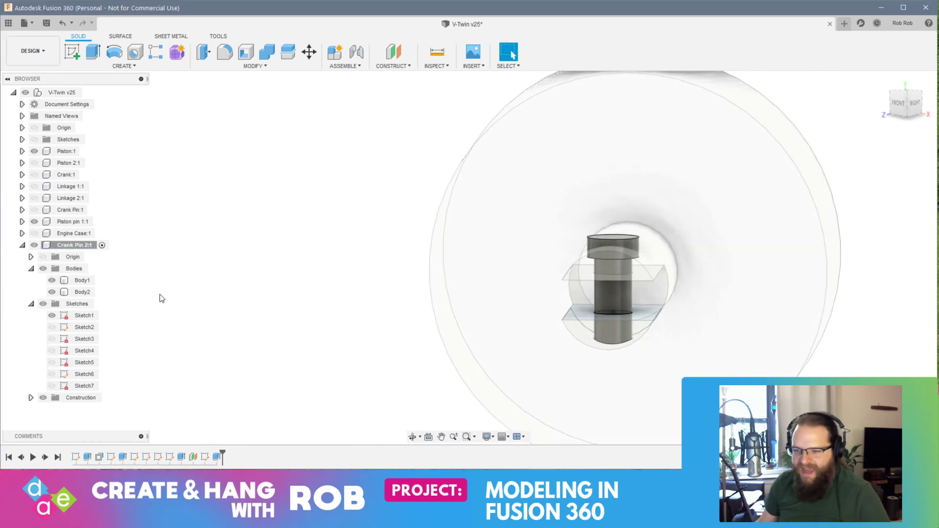
# Hide Body1 and sketch a 3-point arc on the upper prong's end face, following its rounded outline between the flat edge's corners
pyautogui.click(51, 280)
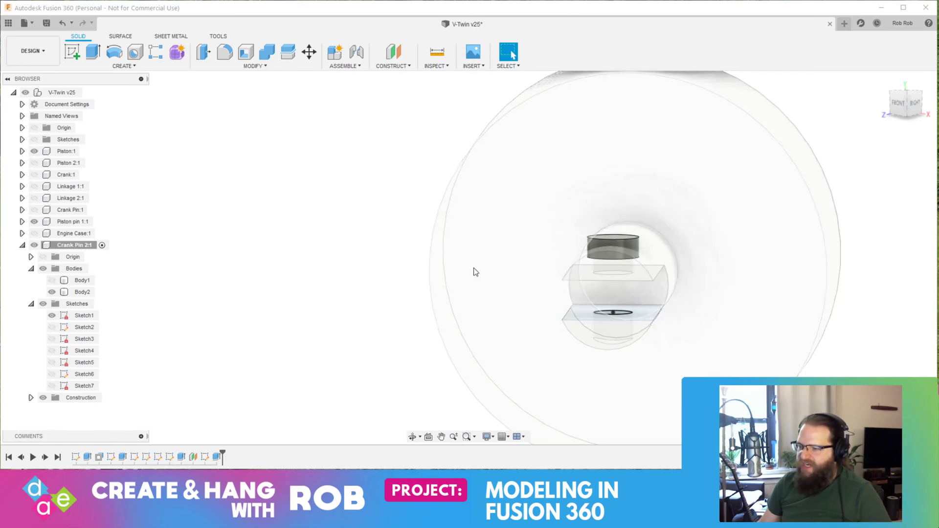
pyautogui.click(609, 271)
pyautogui.click(609, 271)
pyautogui.click(71, 52)
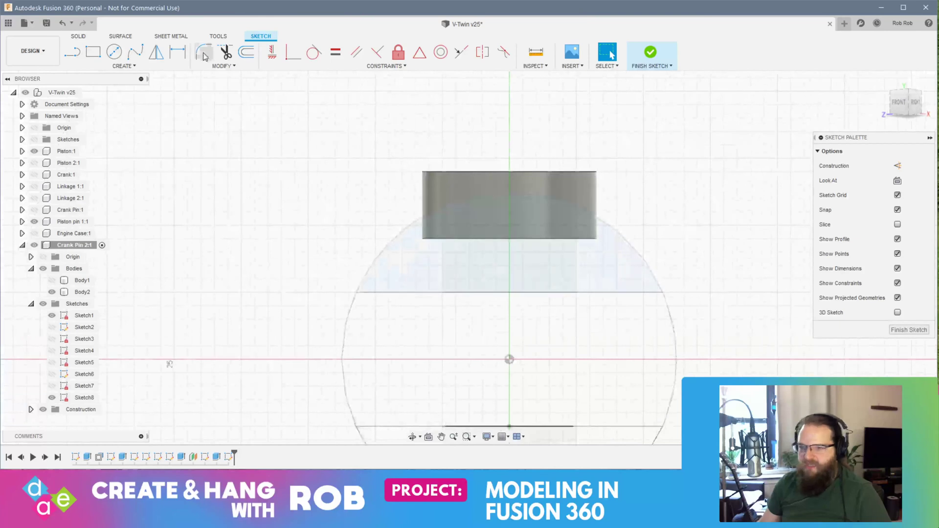
pyautogui.click(114, 68)
pyautogui.moveTo(115, 111)
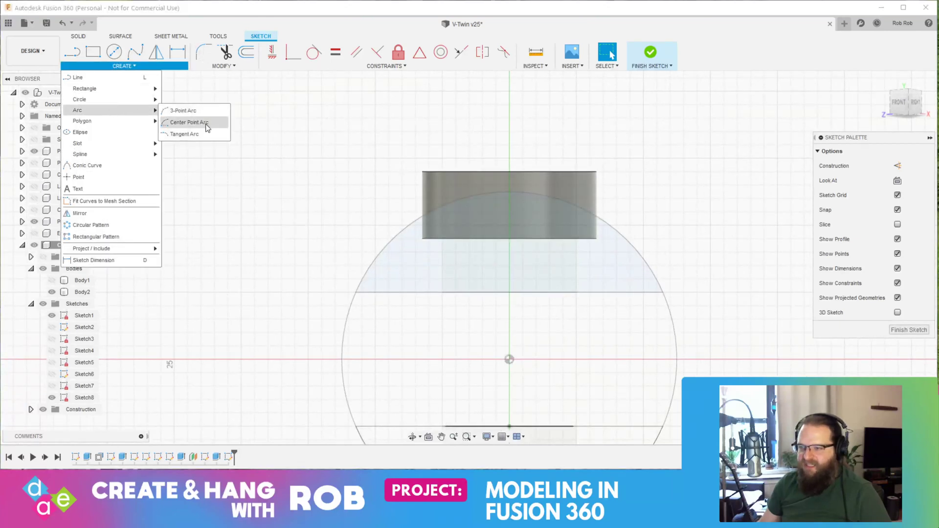
pyautogui.click(183, 110)
pyautogui.click(357, 293)
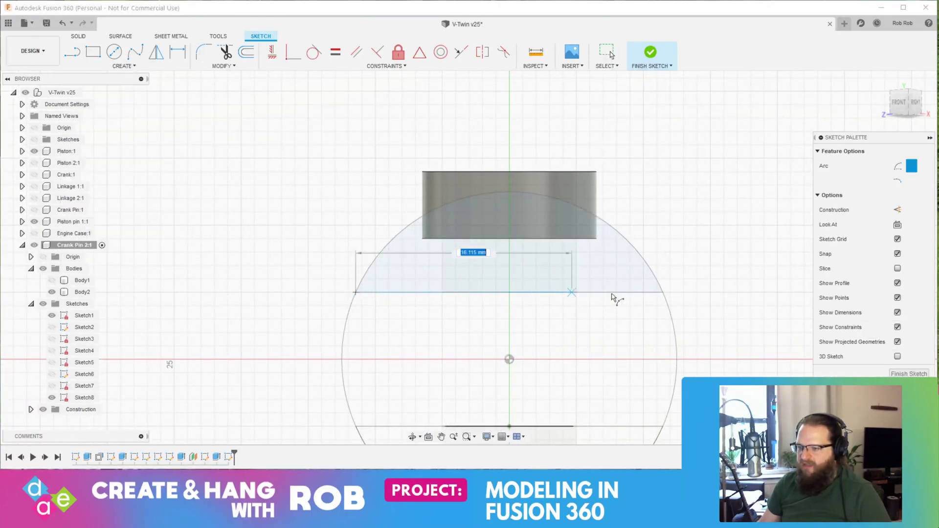
pyautogui.click(663, 293)
pyautogui.click(512, 192)
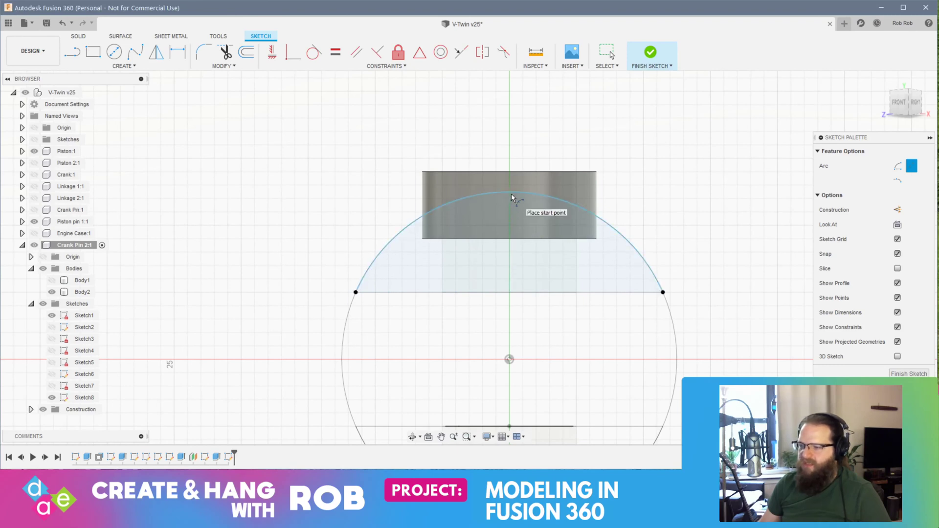
# Close the arc with a straight line along the prong's flat edge and finish the sketch
pyautogui.click(72, 54)
pyautogui.click(357, 293)
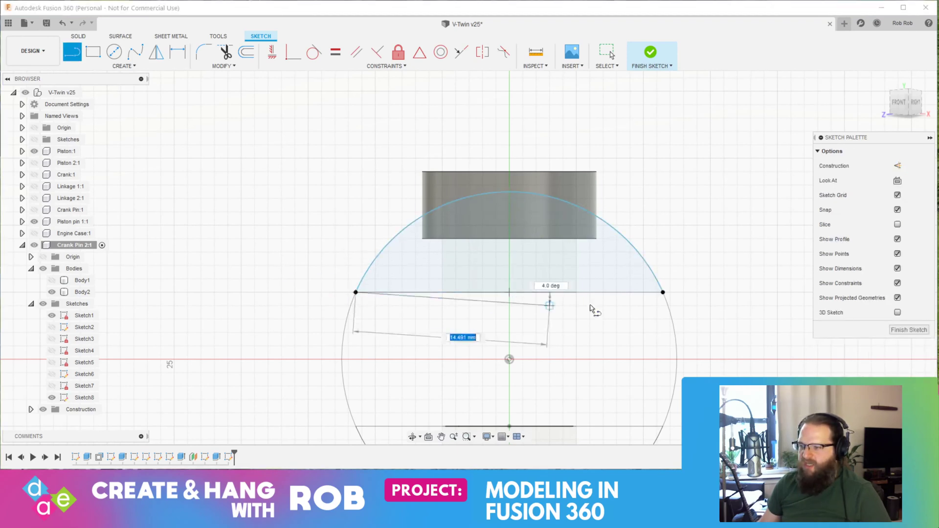
pyautogui.click(663, 292)
pyautogui.press('Escape')
pyautogui.click(497, 269)
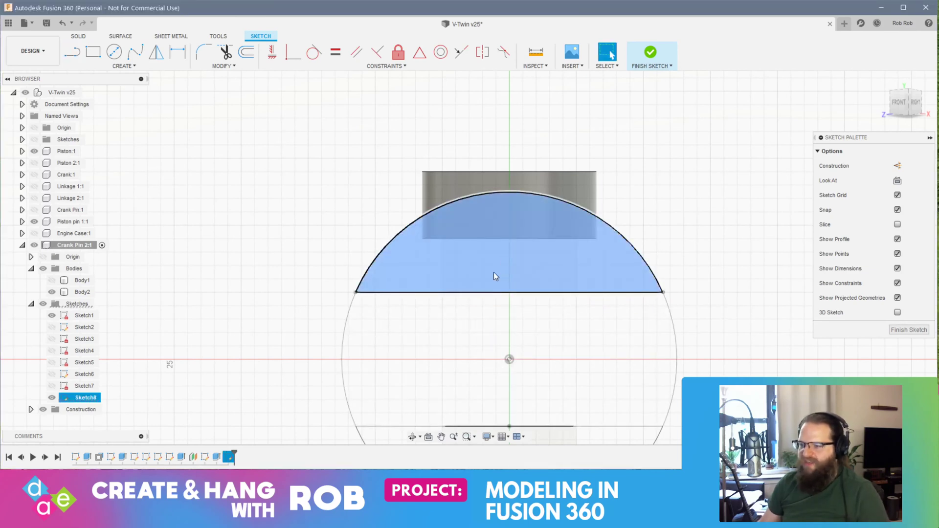
pyautogui.click(513, 248)
pyautogui.click(908, 330)
# Hide the Piston and extrude the arc profile -41 mm as a cut, shaping the head's underside to the rounded prong
pyautogui.click(489, 254)
pyautogui.rightClick(491, 254)
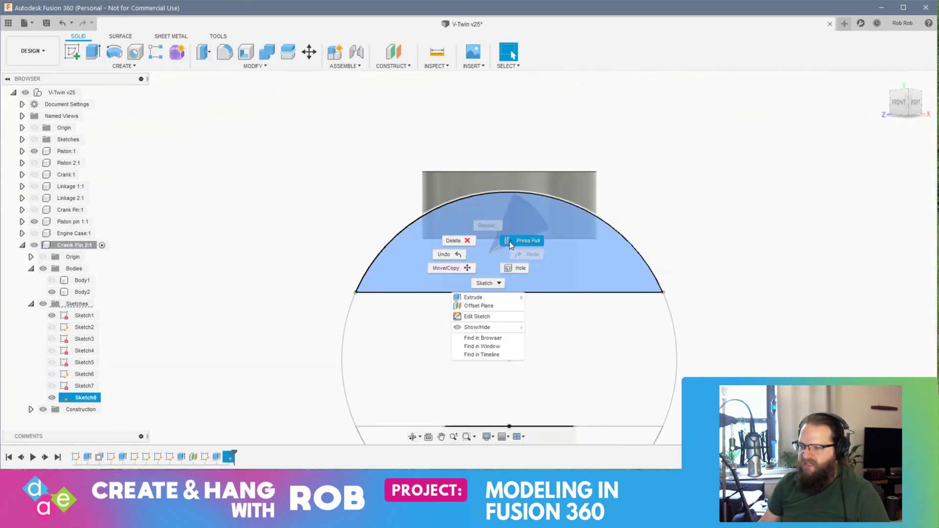
pyautogui.click(522, 241)
pyautogui.moveTo(808, 329); pyautogui.dragTo(3, 216, button='middle')
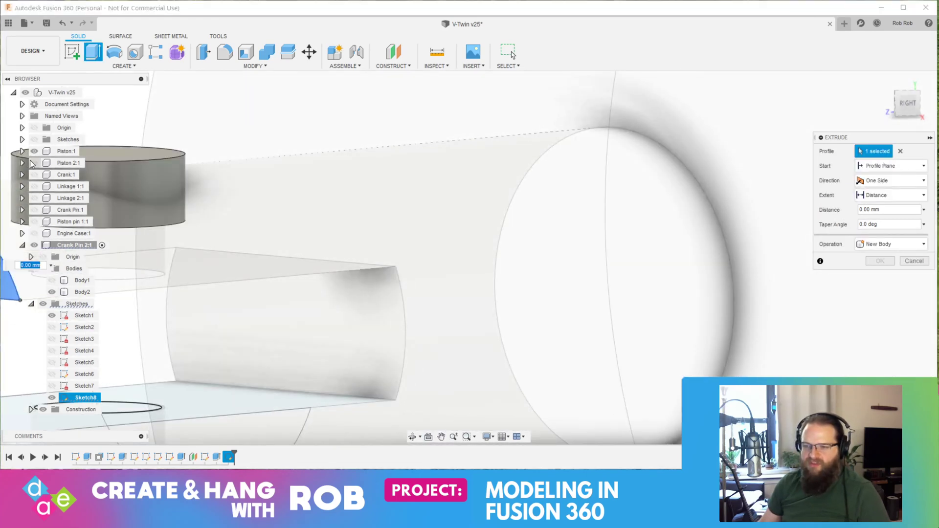
pyautogui.scroll(-5, 206, 279)
pyautogui.moveTo(206, 279)
pyautogui.keyDown('shift'); pyautogui.mouseDown(button='middle')
pyautogui.moveTo(191, 268)
pyautogui.moveTo(443, 257)
pyautogui.mouseUp(button='middle'); pyautogui.keyUp('shift')
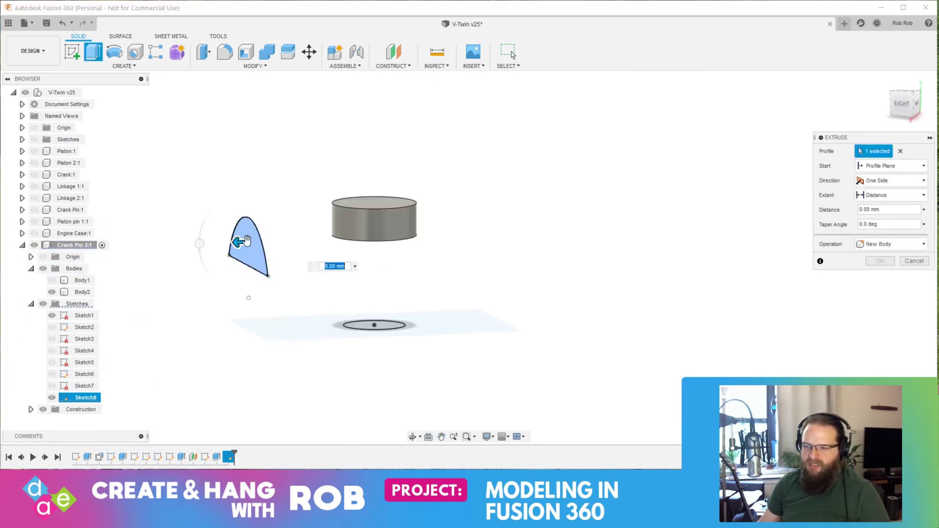
pyautogui.moveTo(239, 242); pyautogui.dragTo(516, 230)
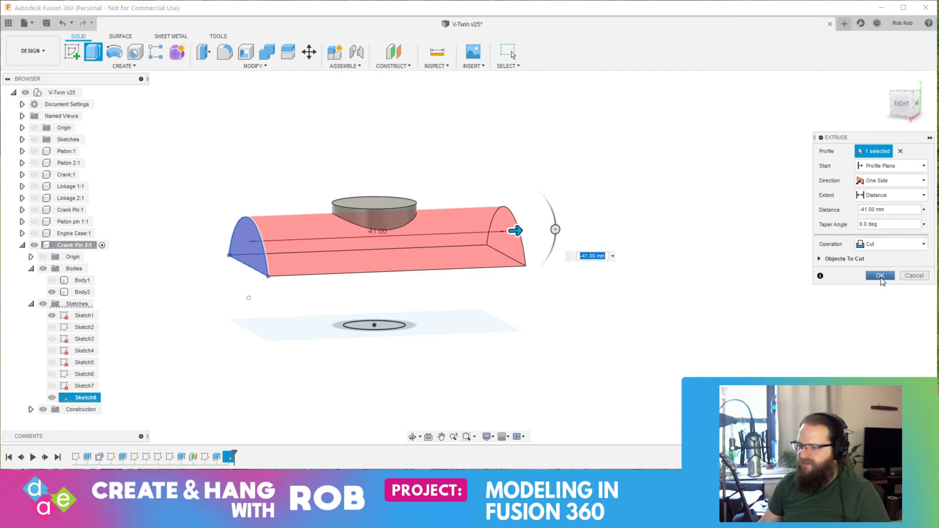
pyautogui.click(879, 276)
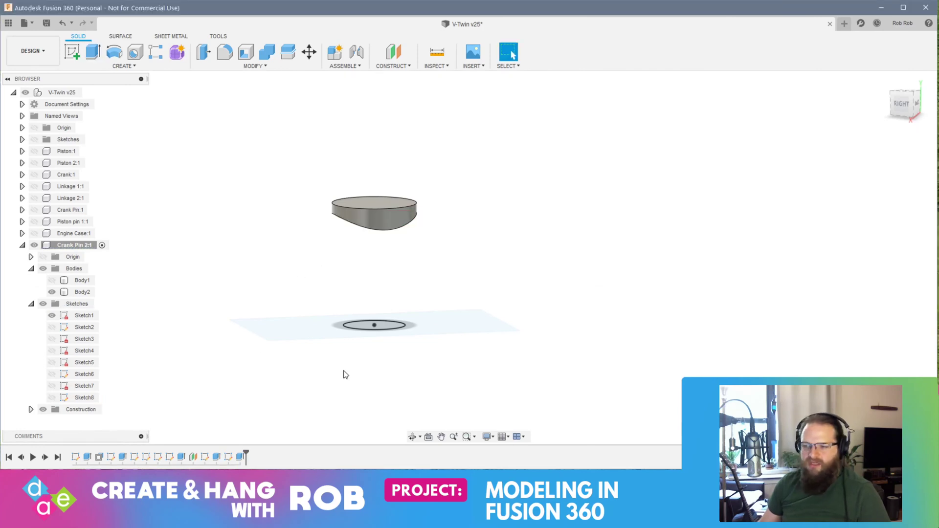
# Show Body1 and combine it with the head body using the Join operation
pyautogui.click(51, 292)
pyautogui.click(372, 254)
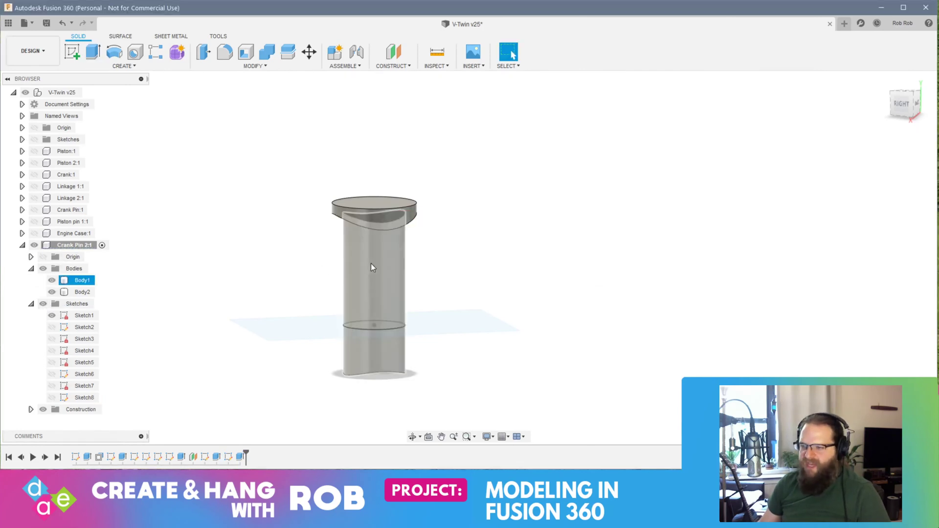
pyautogui.click(409, 259)
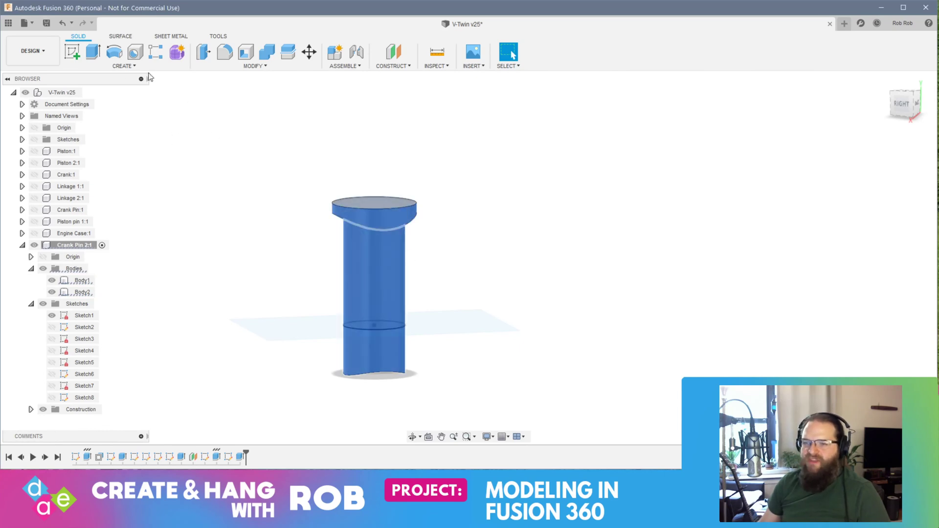
pyautogui.click(268, 58)
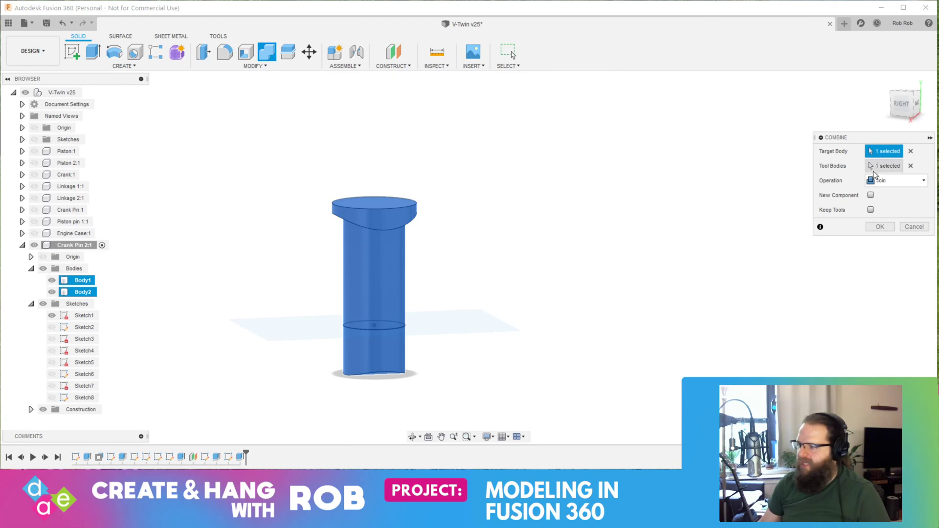
pyautogui.click(879, 227)
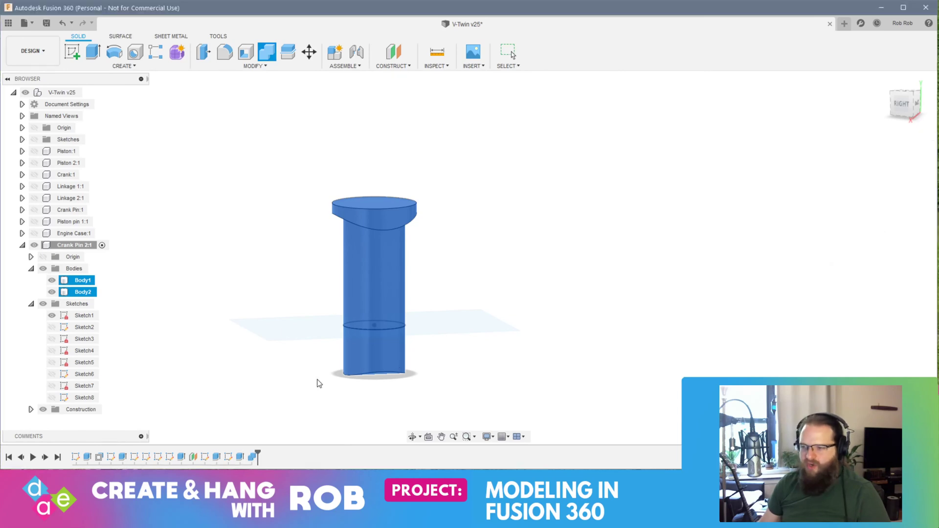
# Show the Piston and fillet the pin head's top edge with a 1 mm radius
pyautogui.keyDown('shift'); pyautogui.moveTo(241, 273); pyautogui.dragTo(313, 243, button='middle'); pyautogui.keyUp('shift')
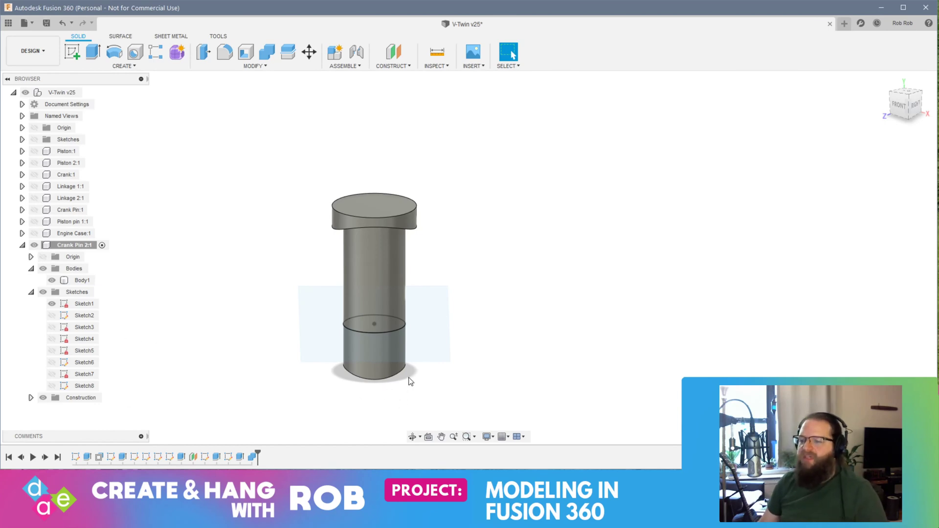
pyautogui.click(34, 152)
pyautogui.keyDown('shift'); pyautogui.moveTo(231, 345); pyautogui.dragTo(346, 216, button='middle'); pyautogui.keyUp('shift')
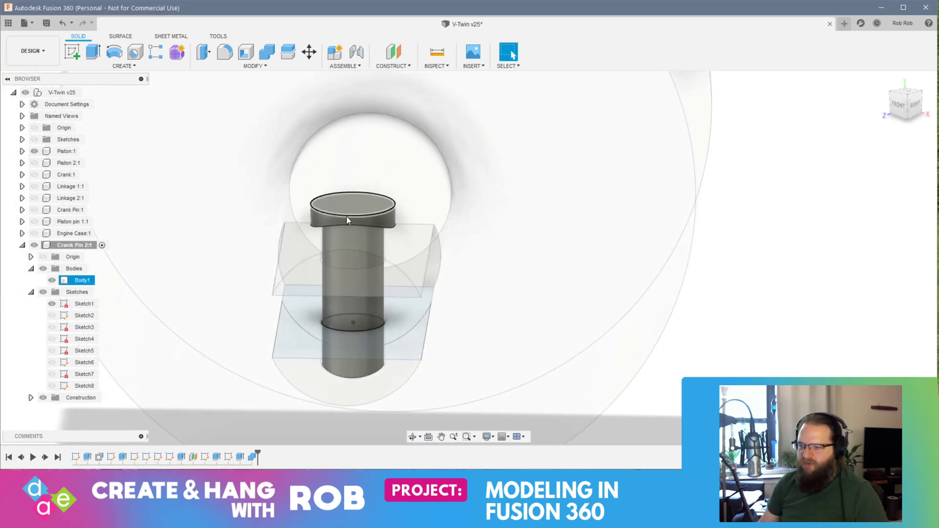
pyautogui.click(225, 53)
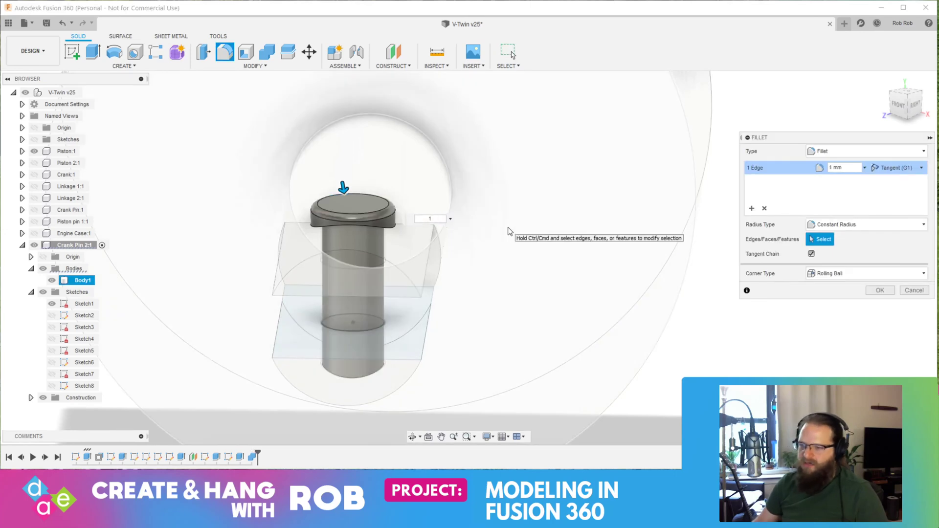
pyautogui.press('Return')
pyautogui.moveTo(529, 373)
pyautogui.keyDown('shift'); pyautogui.mouseDown(button='middle')
pyautogui.moveTo(526, 316)
pyautogui.moveTo(438, 308)
pyautogui.moveTo(440, 292)
pyautogui.moveTo(420, 286)
pyautogui.moveTo(360, 303)
pyautogui.mouseUp(button='middle'); pyautogui.keyUp('shift')
pyautogui.click(478, 310)
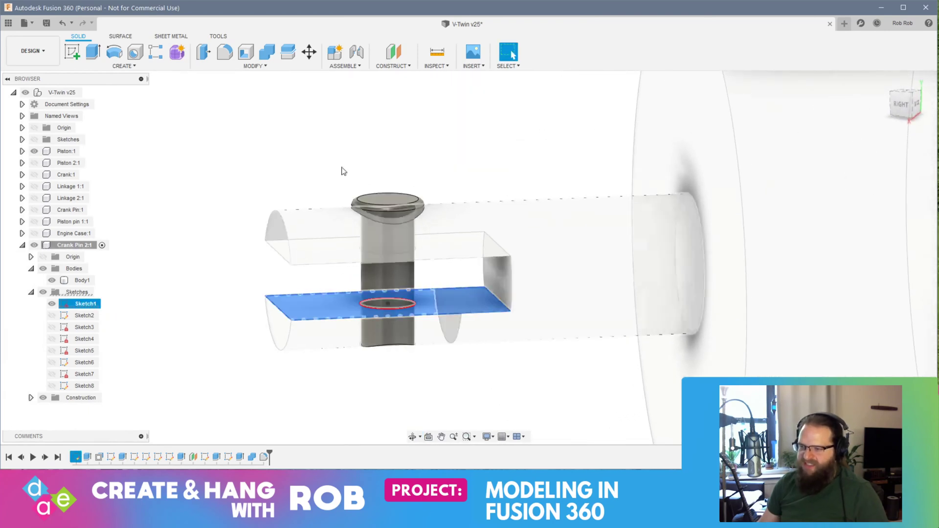
# Create a construction plane offset -9 mm from the pin's circular base sketch, beyond its headless end
pyautogui.click(392, 58)
pyautogui.click(400, 77)
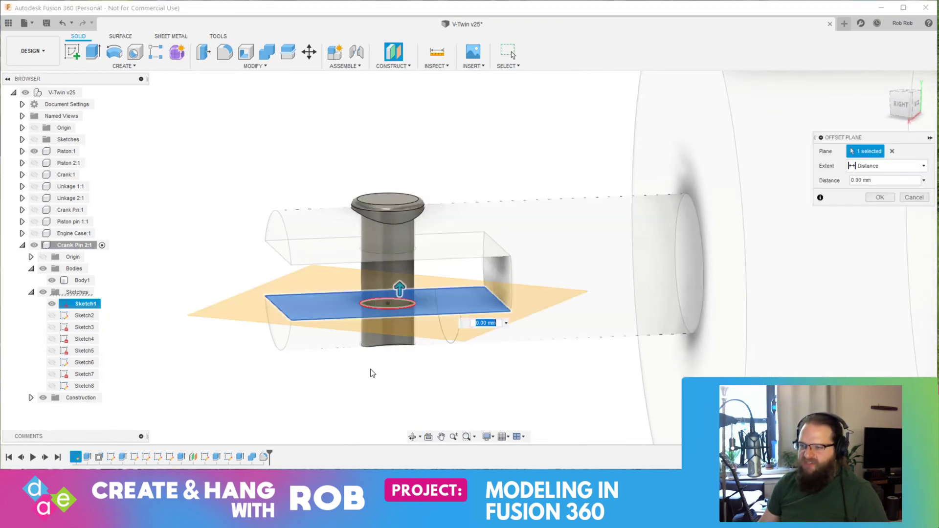
pyautogui.moveTo(397, 293); pyautogui.dragTo(400, 357)
pyautogui.moveTo(400, 358)
pyautogui.keyDown('shift'); pyautogui.mouseDown(button='middle')
pyautogui.moveTo(420, 252)
pyautogui.moveTo(417, 179)
pyautogui.moveTo(415, 196)
pyautogui.mouseUp(button='middle'); pyautogui.keyUp('shift')
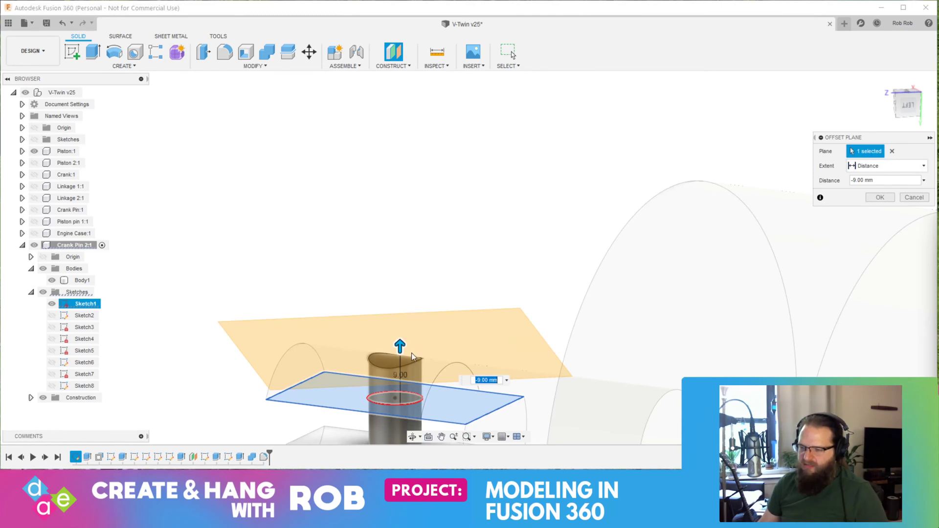
pyautogui.press('Return')
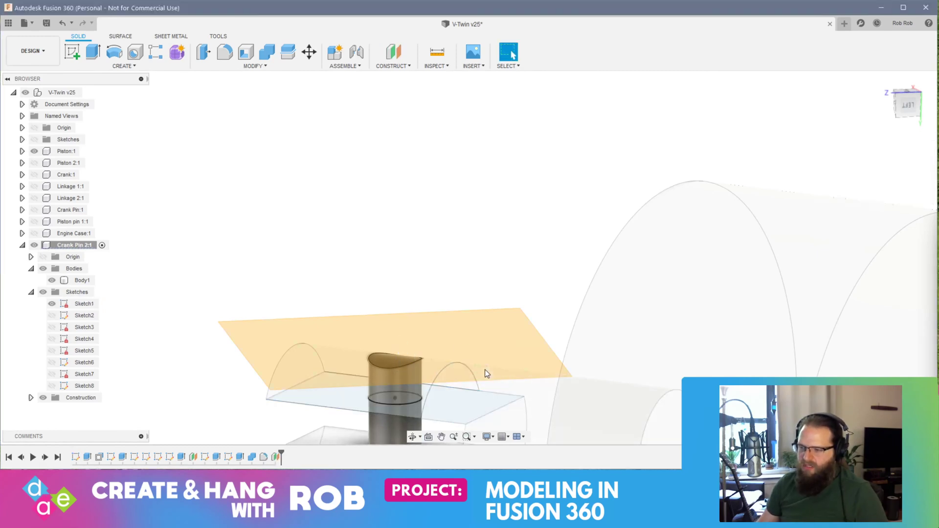
# Hide Body1, sketch a 5 mm diameter circle centred on the pin axis on the offset plane, and finish the sketch
pyautogui.click(52, 280)
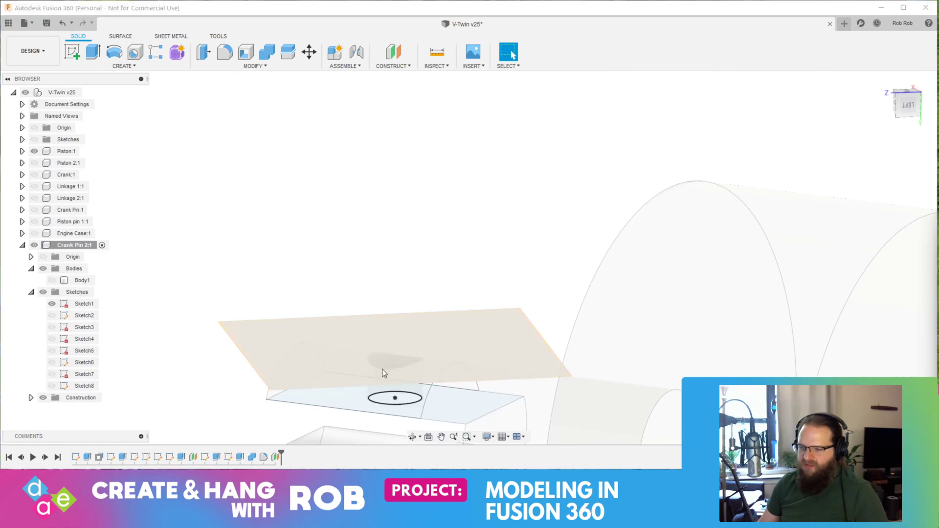
pyautogui.click(391, 346)
pyautogui.click(71, 51)
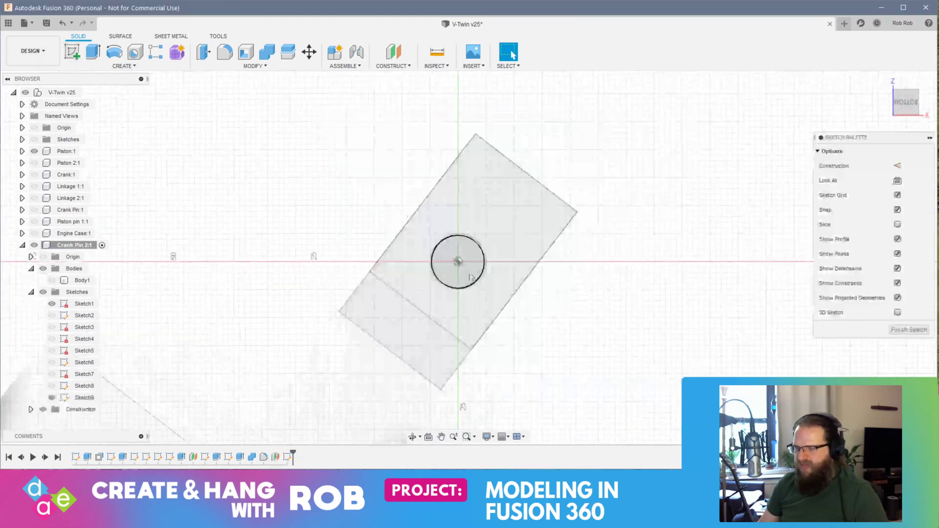
pyautogui.click(114, 52)
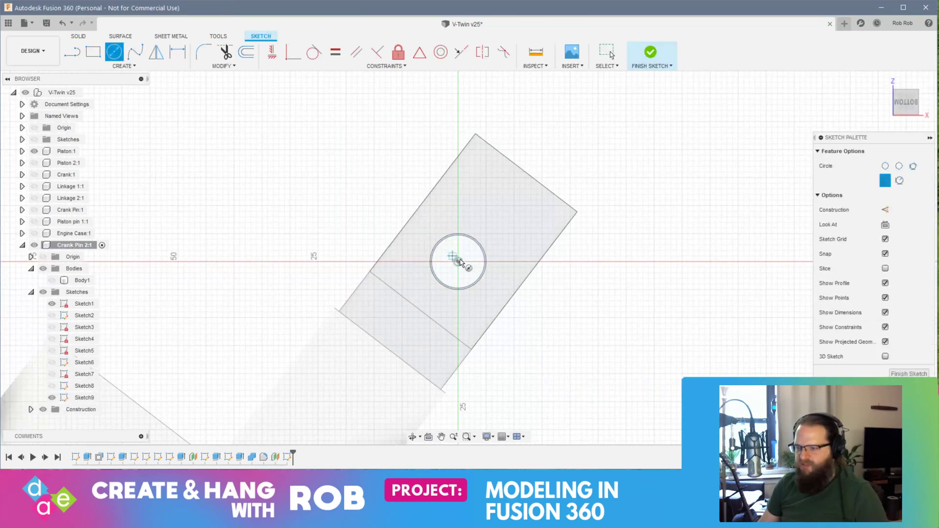
pyautogui.click(458, 263)
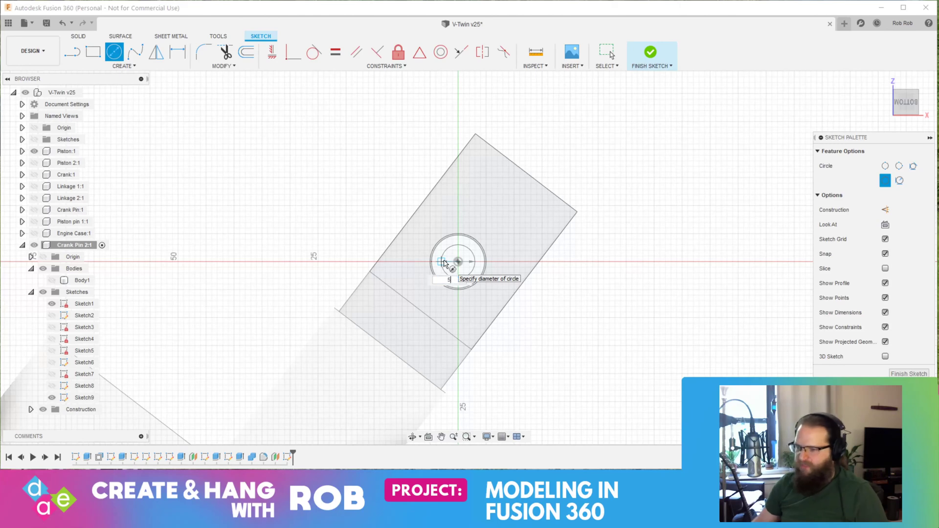
pyautogui.press('Return')
pyautogui.press('Escape')
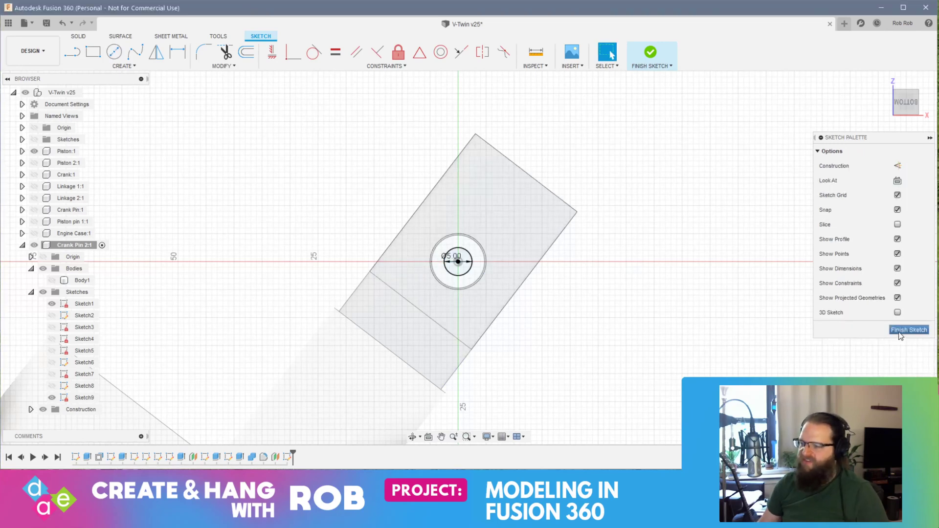
pyautogui.click(899, 334)
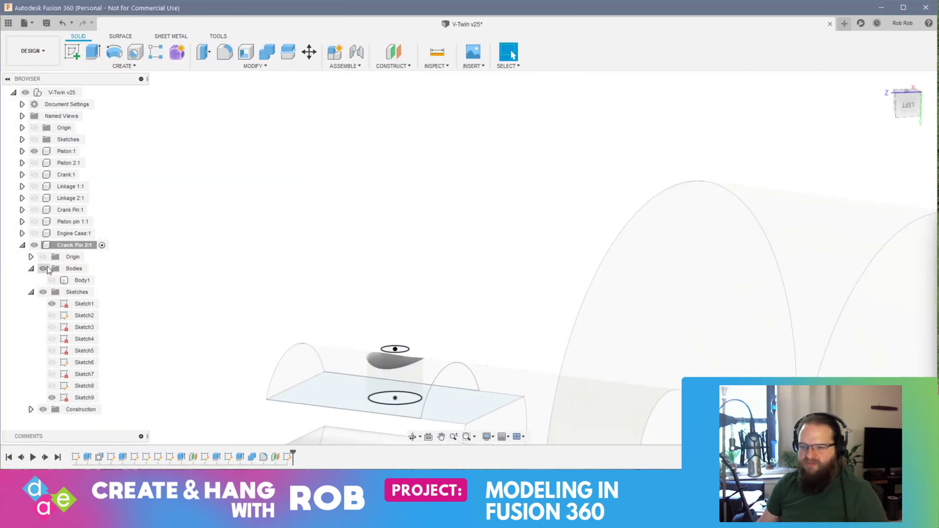
# Show Body1 and extrude the 5 mm circle 9 mm as a cut into the pin's headless end
pyautogui.click(52, 281)
pyautogui.keyDown('shift'); pyautogui.moveTo(476, 324); pyautogui.dragTo(491, 344, button='middle'); pyautogui.keyUp('shift')
pyautogui.scroll(5, 393, 345)
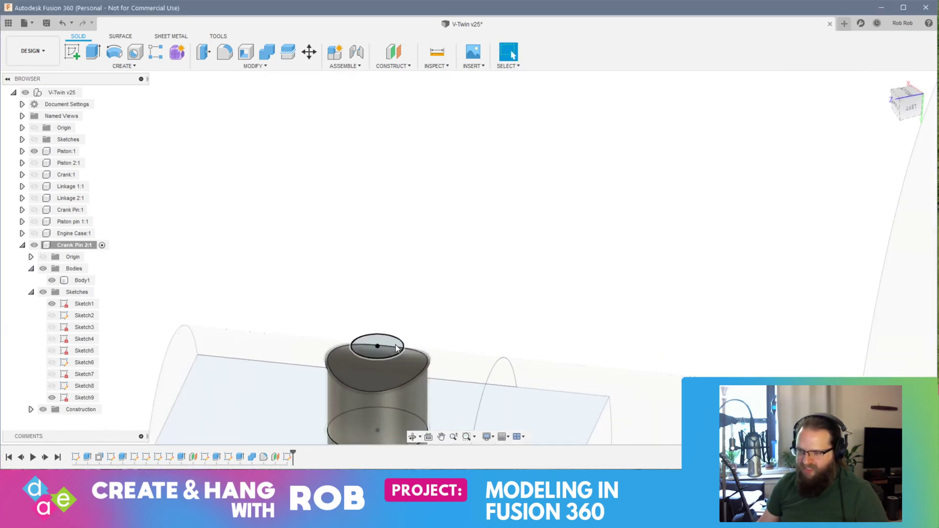
pyautogui.click(396, 344)
pyautogui.rightClick(396, 345)
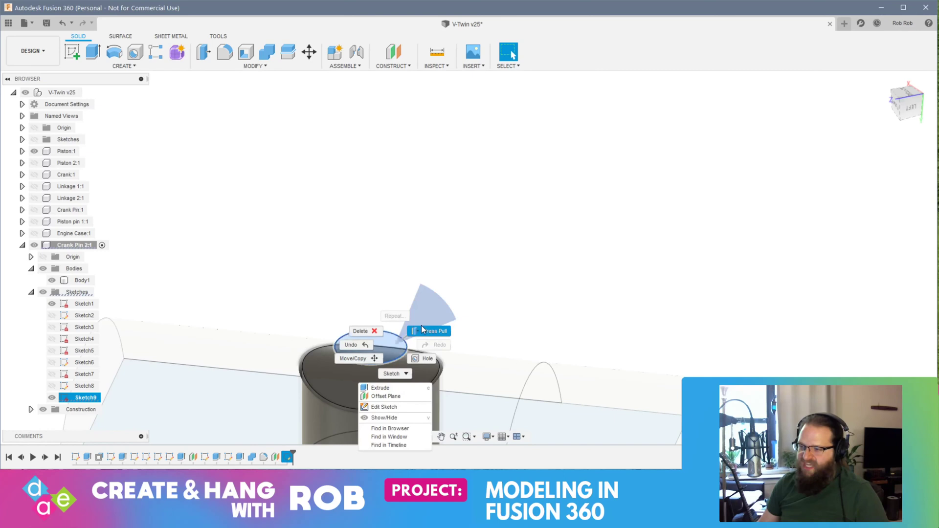
pyautogui.click(422, 328)
pyautogui.moveTo(460, 385); pyautogui.dragTo(584, 181, button='middle')
pyautogui.moveTo(498, 160); pyautogui.dragTo(498, 287)
pyautogui.keyDown('shift'); pyautogui.moveTo(497, 284); pyautogui.dragTo(506, 260, button='middle'); pyautogui.keyUp('shift')
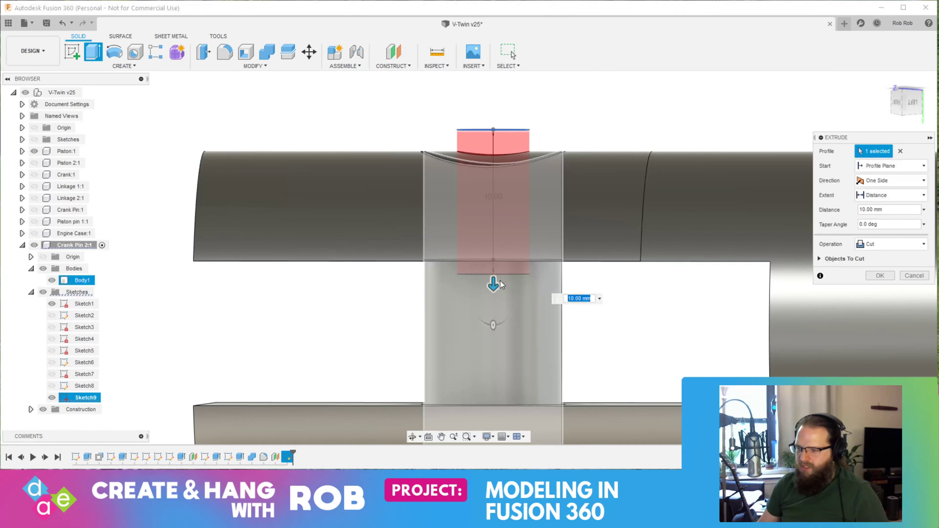
pyautogui.moveTo(493, 284)
pyautogui.mouseDown()
pyautogui.moveTo(494, 269)
pyautogui.moveTo(495, 296)
pyautogui.moveTo(494, 268)
pyautogui.mouseUp()
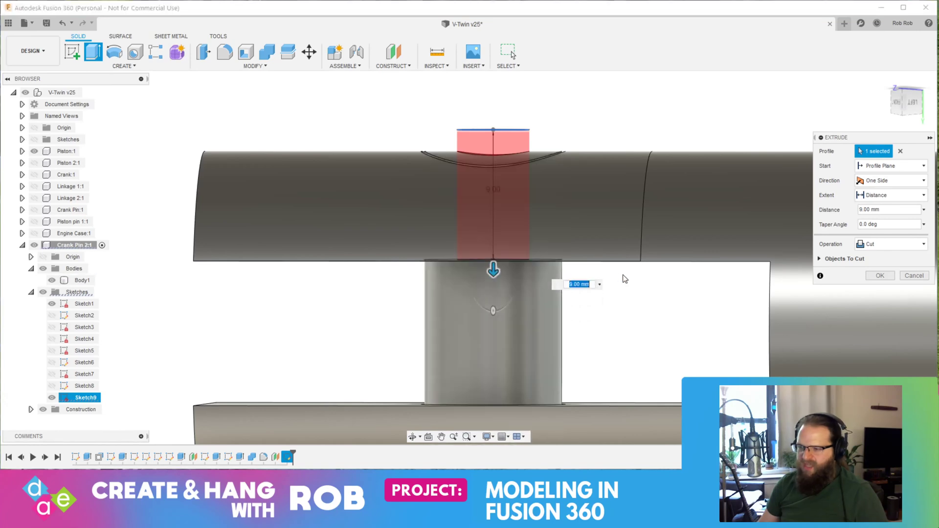
pyautogui.press('Return')
pyautogui.keyDown('shift'); pyautogui.moveTo(579, 251); pyautogui.dragTo(521, 264, button='middle'); pyautogui.keyUp('shift')
pyautogui.moveTo(521, 264); pyautogui.dragTo(524, 343, button='middle')
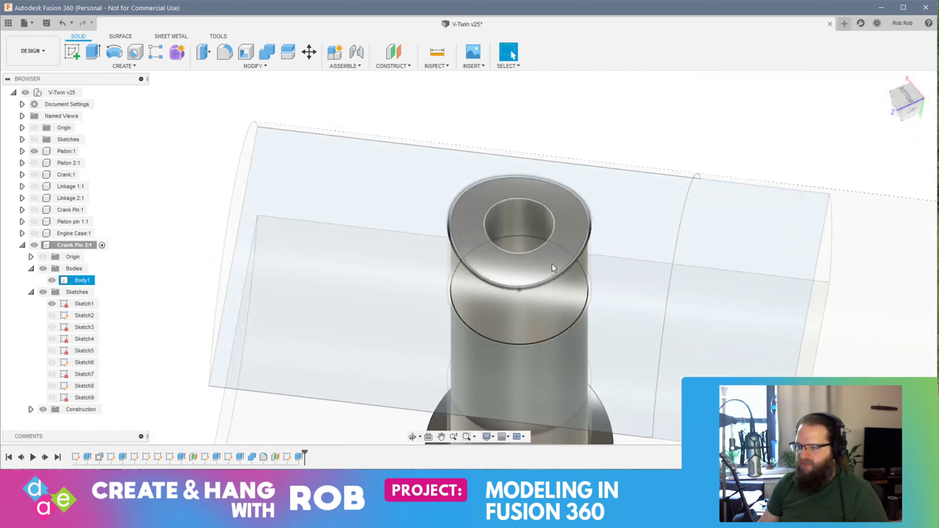
pyautogui.keyDown('shift'); pyautogui.moveTo(550, 264); pyautogui.dragTo(553, 285, button='middle'); pyautogui.keyUp('shift')
pyautogui.click(504, 213)
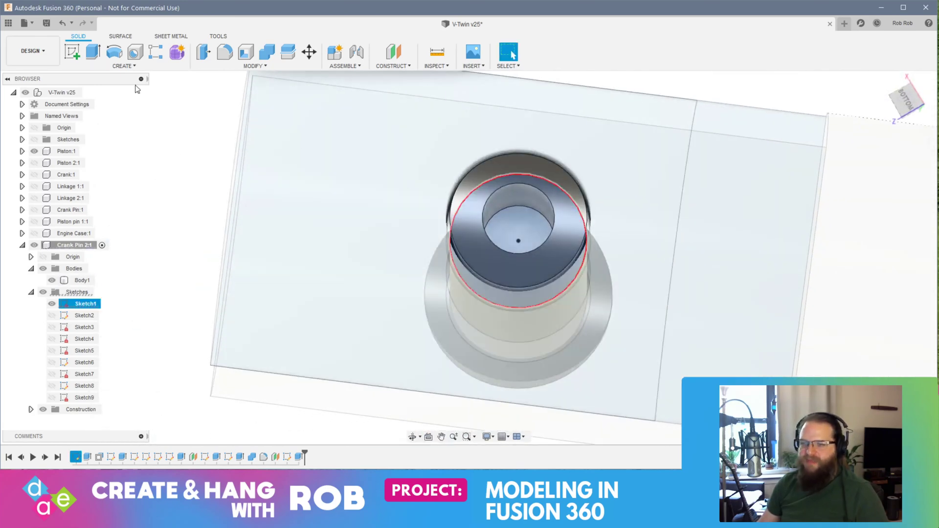
pyautogui.click(83, 56)
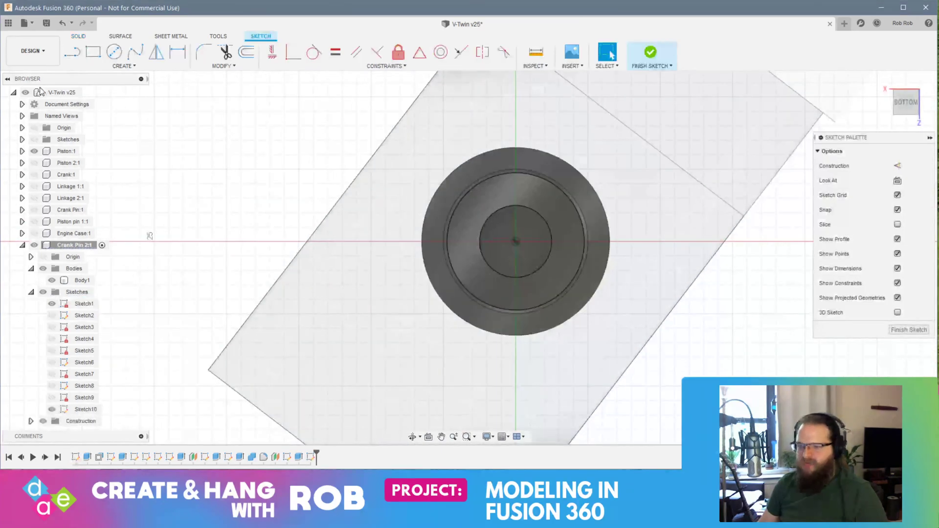
pyautogui.click(114, 52)
pyautogui.press('Escape')
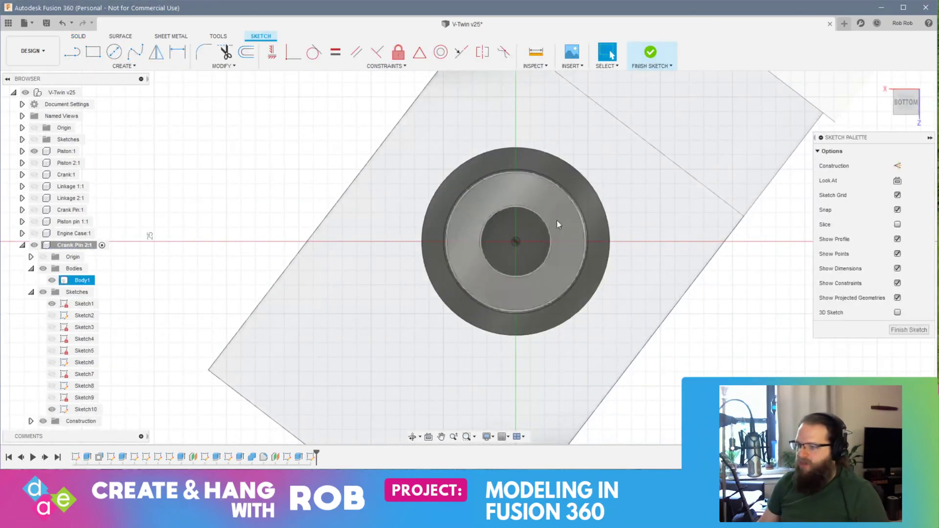
pyautogui.click(532, 227)
pyautogui.keyDown('shift'); pyautogui.moveTo(620, 338); pyautogui.dragTo(580, 288, button='middle'); pyautogui.keyUp('shift')
pyautogui.click(910, 330)
# Create a construction plane offset -0.5 mm from the pin's circular base sketch
pyautogui.keyDown('shift'); pyautogui.moveTo(501, 200); pyautogui.dragTo(522, 178, button='middle'); pyautogui.keyUp('shift')
pyautogui.keyDown('shift'); pyautogui.moveTo(621, 311); pyautogui.dragTo(609, 264, button='middle'); pyautogui.keyUp('shift')
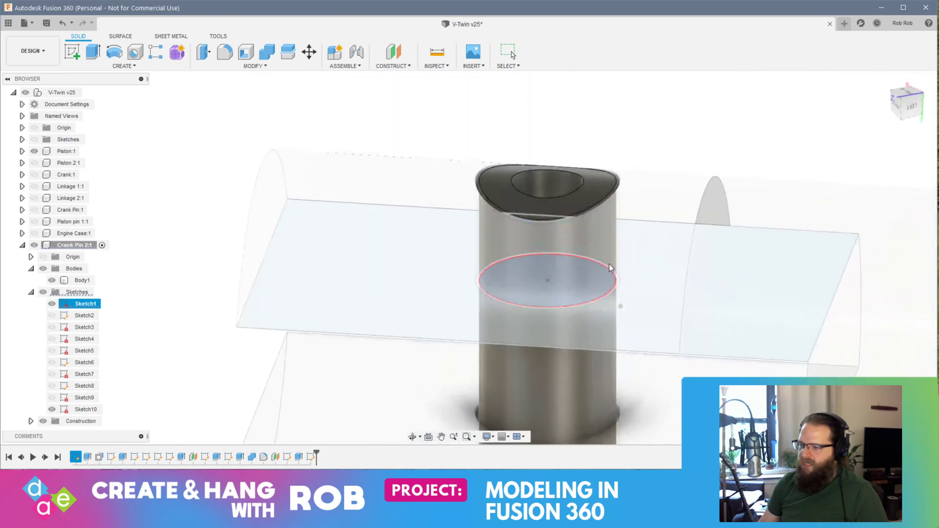
pyautogui.click(356, 71)
pyautogui.click(393, 66)
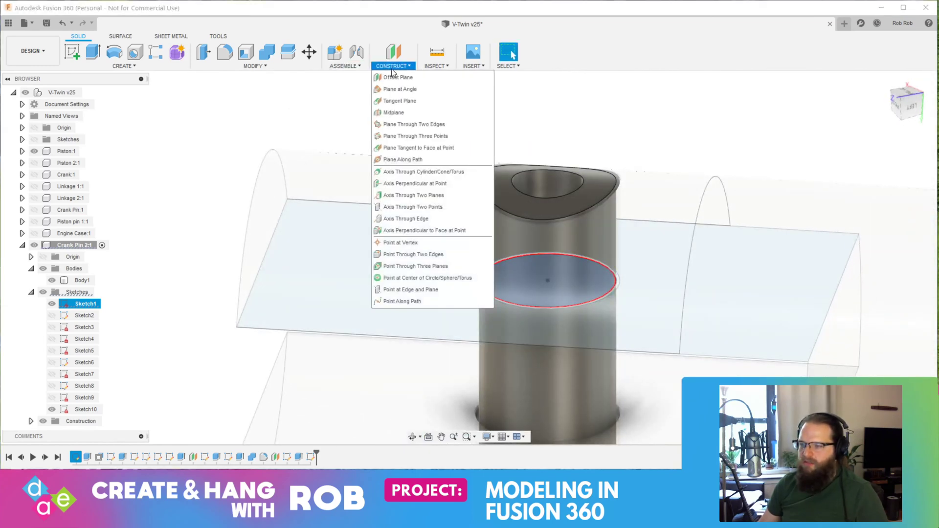
pyautogui.click(406, 79)
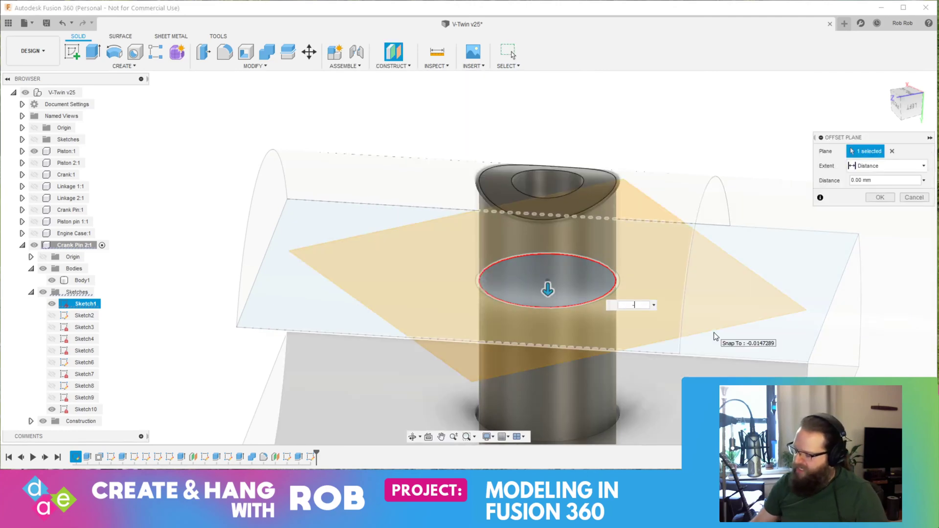
pyautogui.write('-.5')
pyautogui.press('Return')
# Sketch a 4.5 mm diameter circle centred on the pin axis on the new plane and finish the sketch
pyautogui.keyDown('shift'); pyautogui.moveTo(692, 310); pyautogui.dragTo(494, 141, button='middle'); pyautogui.keyUp('shift')
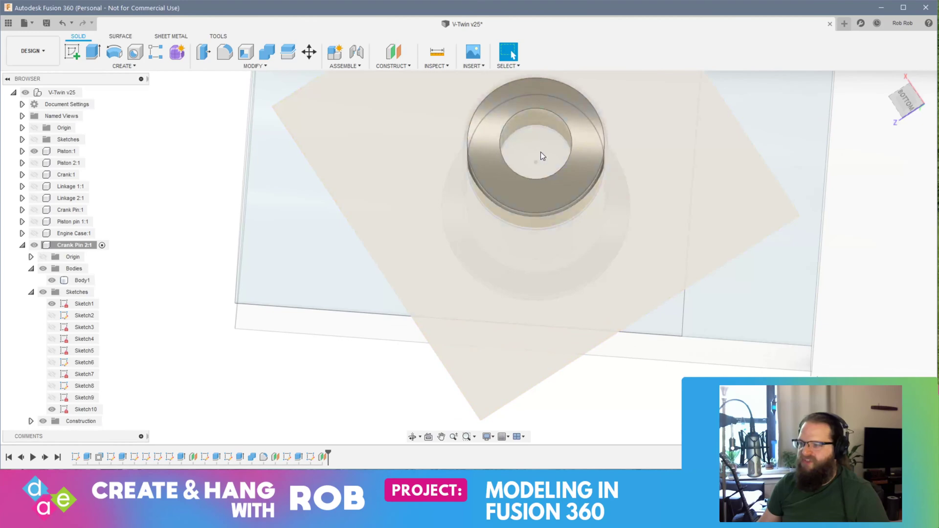
pyautogui.click(541, 152)
pyautogui.click(75, 56)
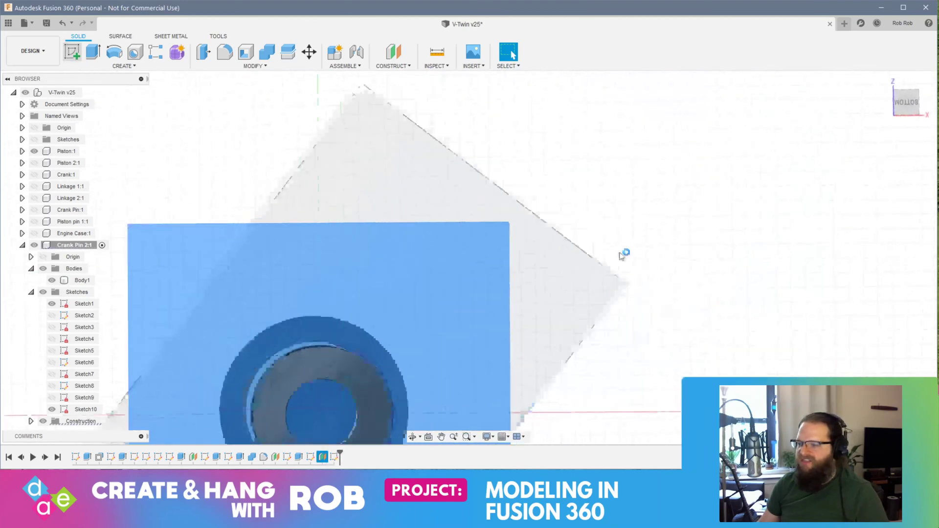
pyautogui.click(115, 52)
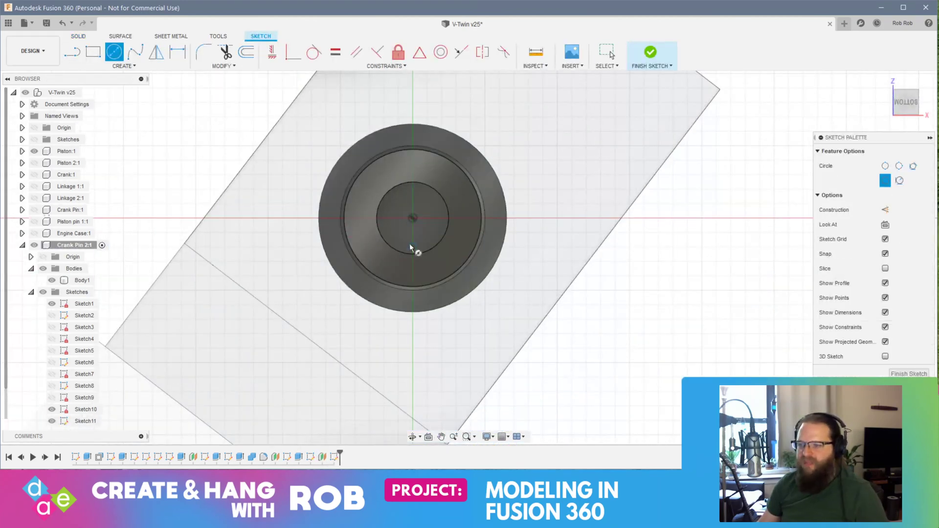
pyautogui.click(412, 218)
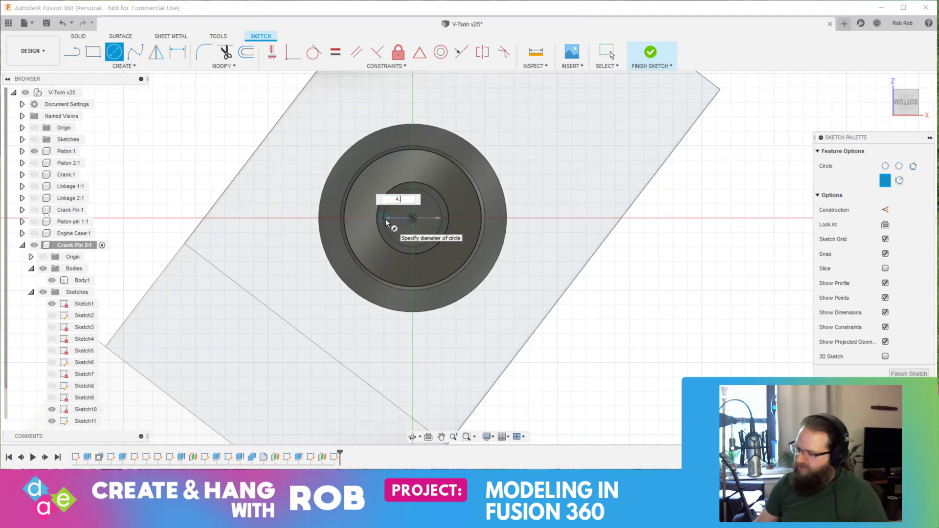
pyautogui.press('Return')
pyautogui.press('Escape')
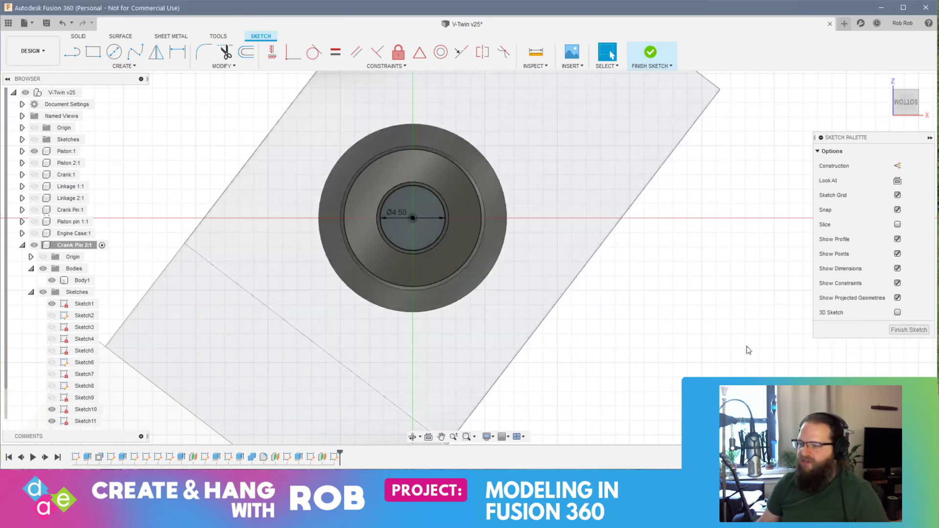
pyautogui.click(909, 329)
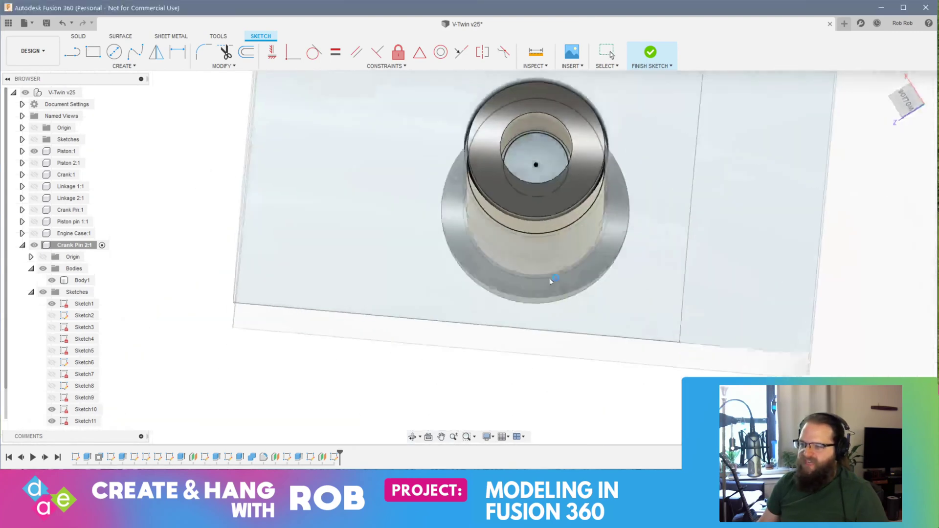
# Extrude the 4.5 mm circle -6 mm as a new body inside the pin's bore
pyautogui.click(549, 158)
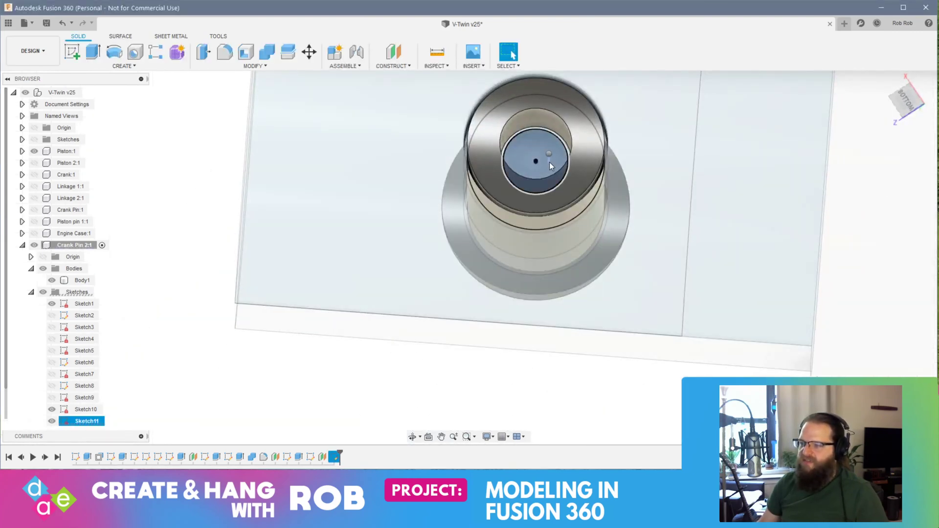
pyautogui.rightClick(550, 162)
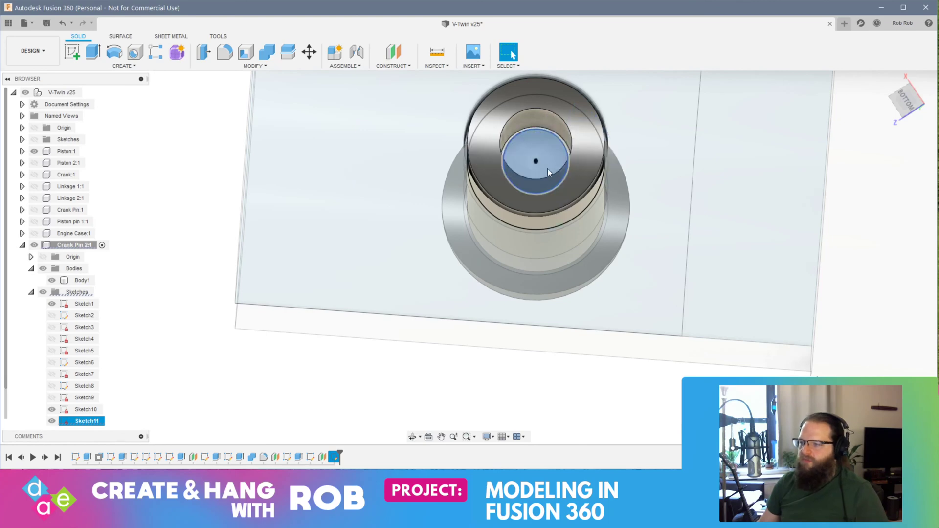
pyautogui.rightClick(547, 139)
pyautogui.click(572, 130)
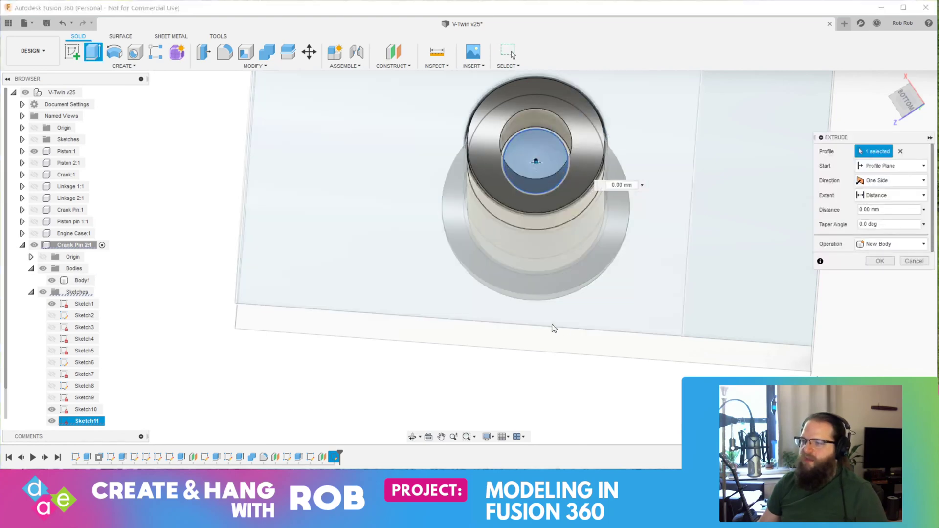
pyautogui.keyDown('shift'); pyautogui.moveTo(553, 329); pyautogui.dragTo(552, 274, button='middle'); pyautogui.keyUp('shift')
pyautogui.moveTo(541, 261); pyautogui.dragTo(544, 168)
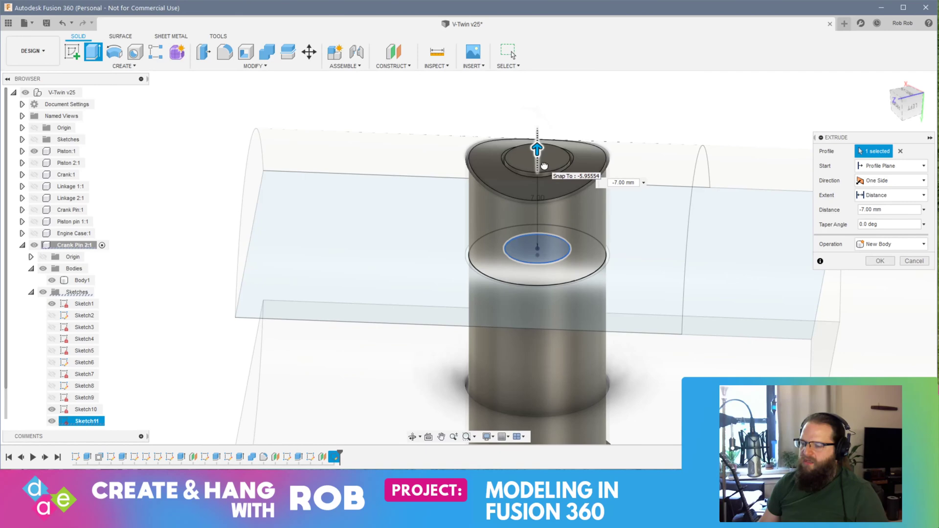
pyautogui.keyDown('shift'); pyautogui.moveTo(544, 166); pyautogui.dragTo(538, 269, button='middle'); pyautogui.keyUp('shift')
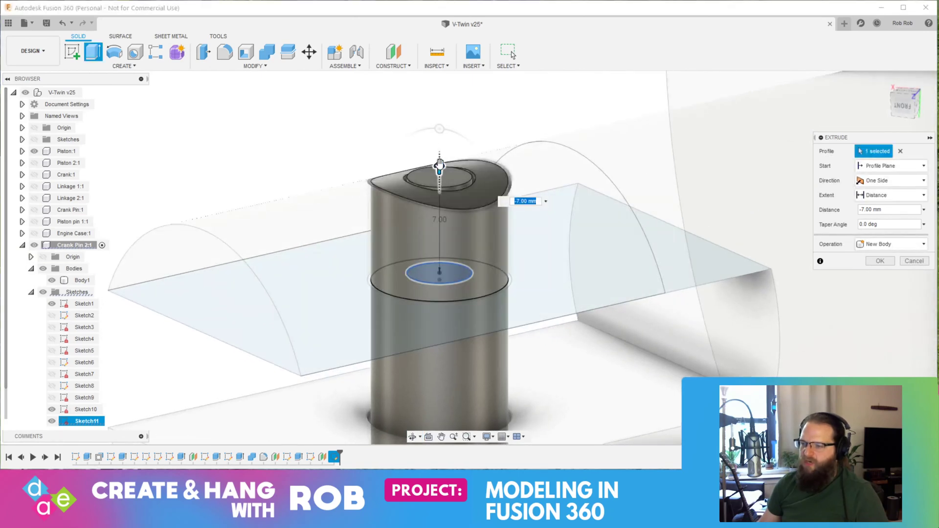
pyautogui.click(440, 166)
pyautogui.moveTo(440, 170); pyautogui.dragTo(440, 175)
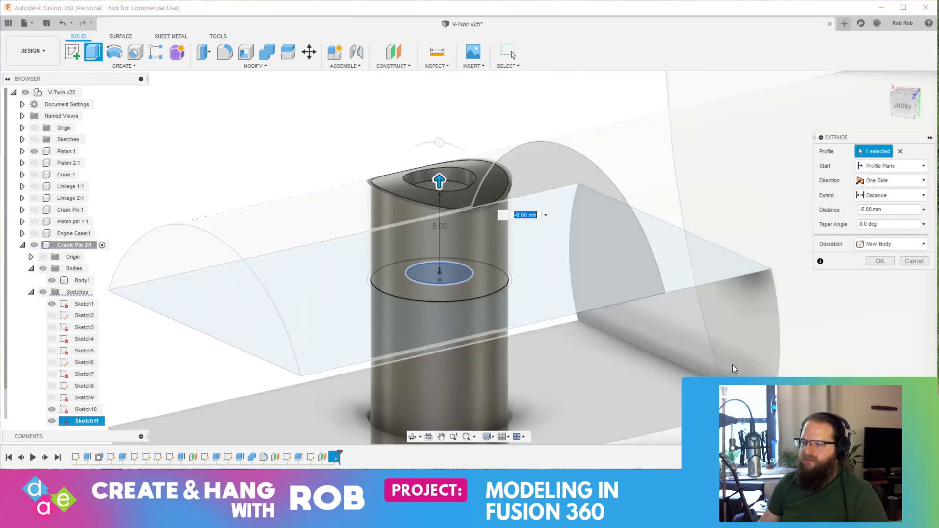
pyautogui.click(876, 262)
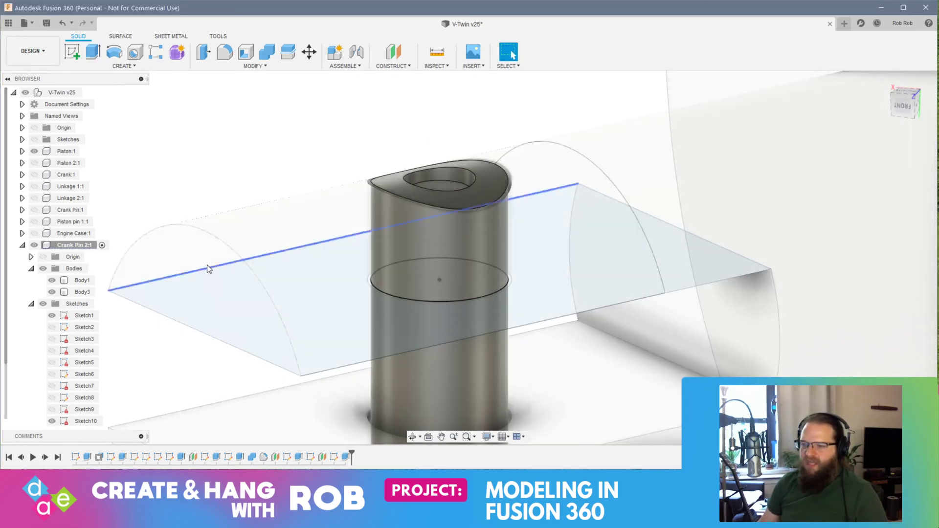
# Hide Body1 and sketch a 13 mm diameter circle centred on the insert cylinder's outer end face, finishing the sketch
pyautogui.click(52, 280)
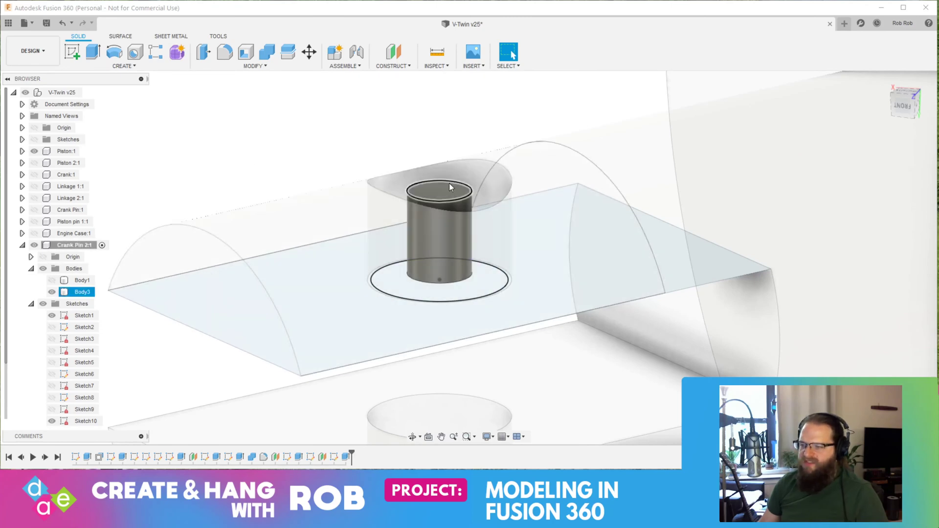
pyautogui.keyDown('shift'); pyautogui.moveTo(450, 183); pyautogui.dragTo(437, 201, button='middle'); pyautogui.keyUp('shift')
pyautogui.click(437, 200)
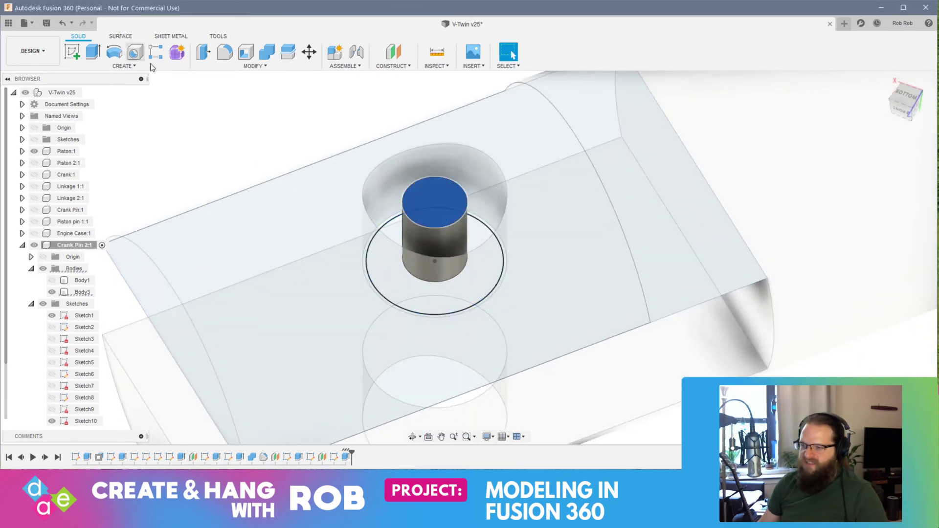
pyautogui.click(72, 53)
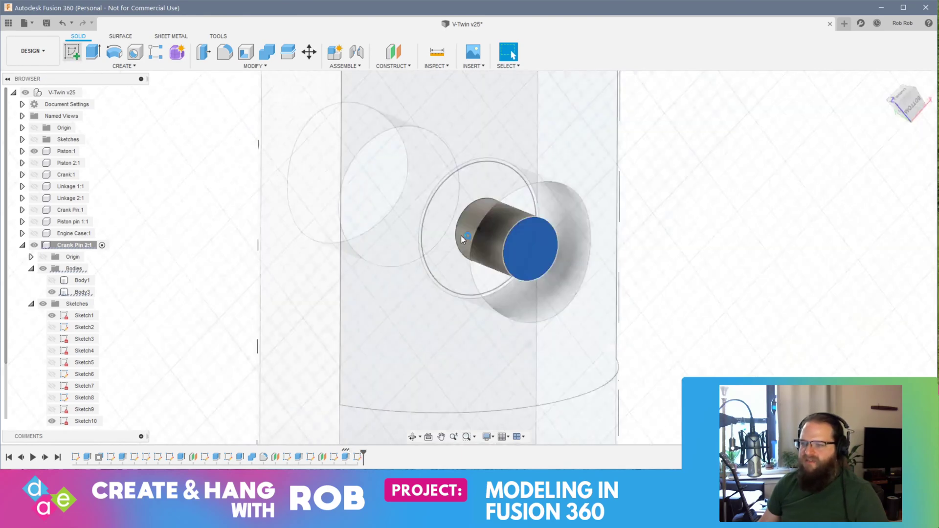
pyautogui.click(114, 52)
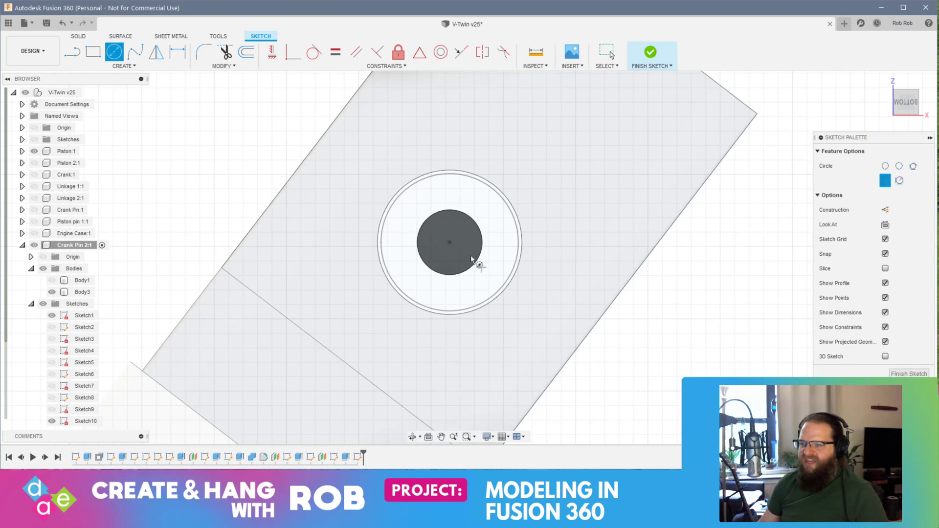
pyautogui.click(449, 243)
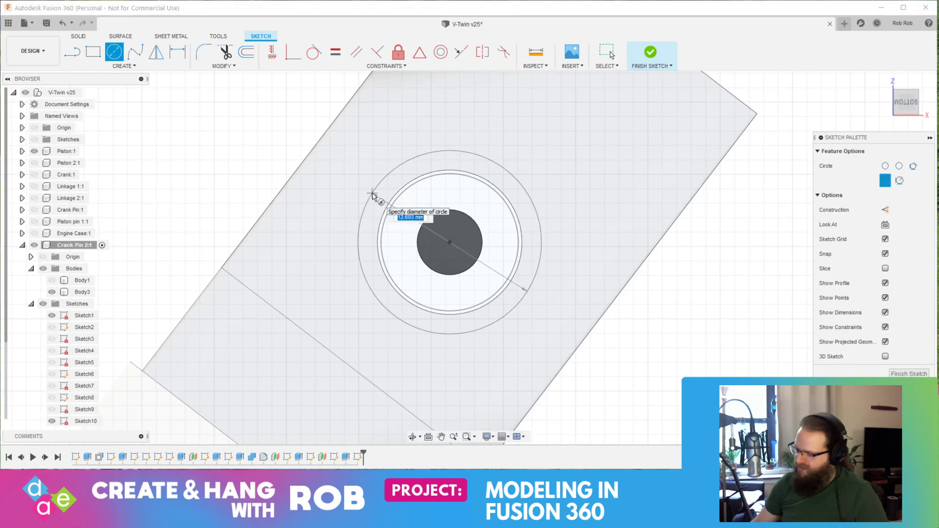
pyautogui.press('Return')
pyautogui.press('Escape')
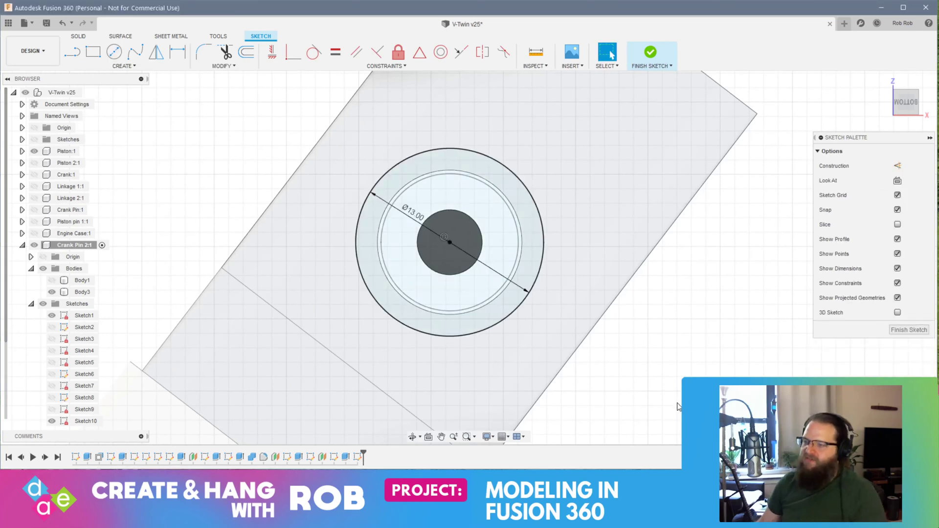
pyautogui.click(896, 334)
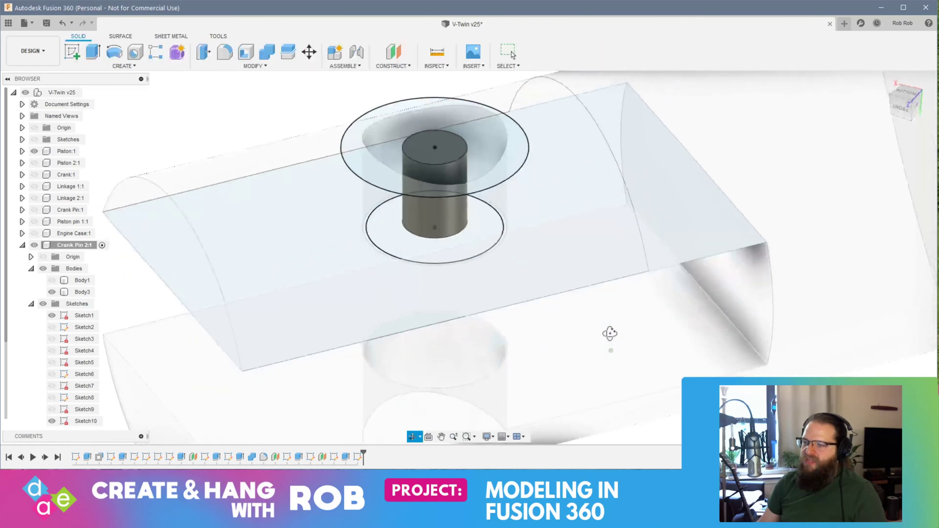
# Extrude the ring profile around the insert cylinder 2 mm outward as a new body, with the piston shown for reference
pyautogui.keyDown('shift'); pyautogui.moveTo(466, 128); pyautogui.dragTo(462, 154, button='middle'); pyautogui.keyUp('shift')
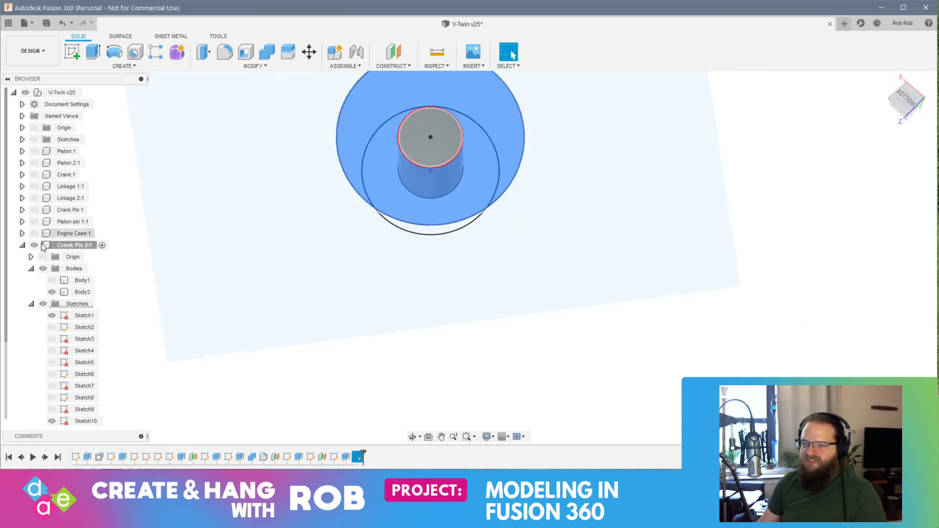
pyautogui.click(523, 150)
pyautogui.rightClick(486, 136)
pyautogui.click(520, 121)
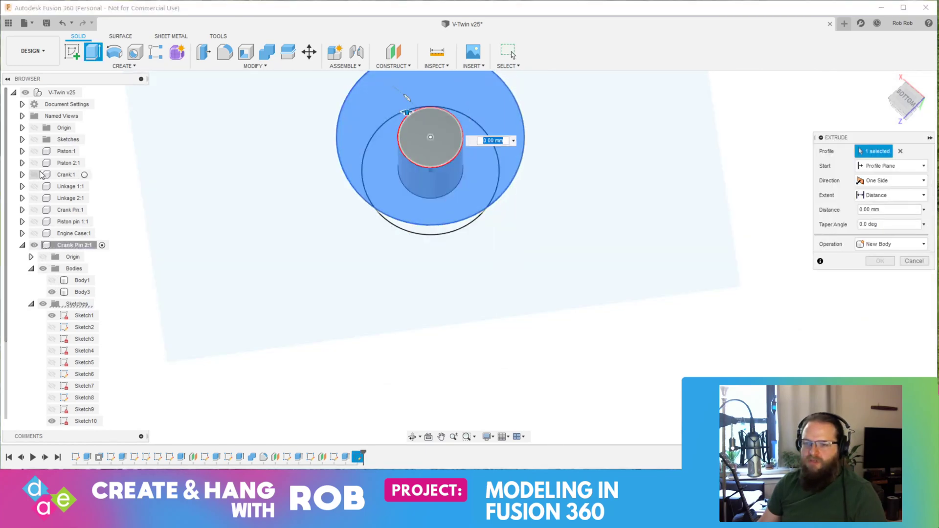
pyautogui.click(34, 151)
pyautogui.keyDown('shift'); pyautogui.moveTo(539, 368); pyautogui.dragTo(512, 408, button='middle'); pyautogui.keyUp('shift')
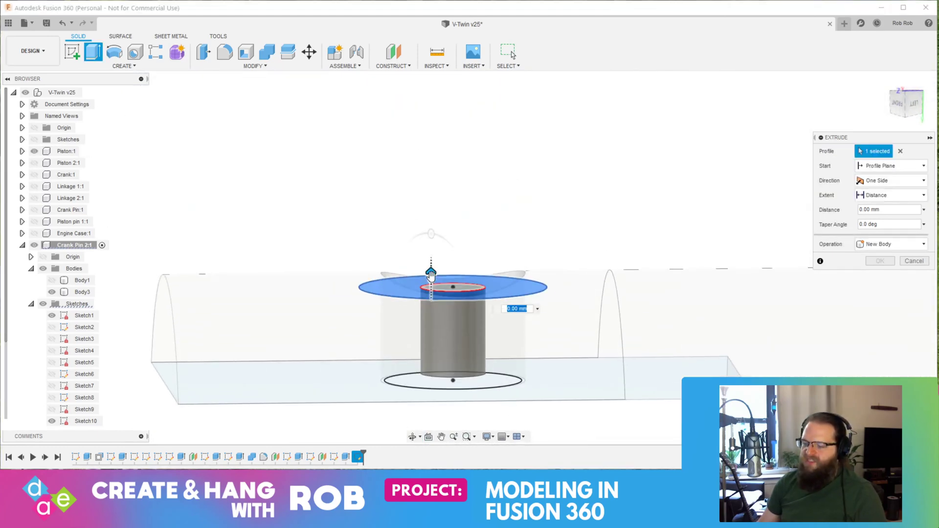
pyautogui.moveTo(430, 274); pyautogui.dragTo(430, 230)
pyautogui.keyDown('shift'); pyautogui.moveTo(431, 230); pyautogui.dragTo(442, 276, button='middle'); pyautogui.keyUp('shift')
pyautogui.moveTo(326, 227); pyautogui.dragTo(325, 243)
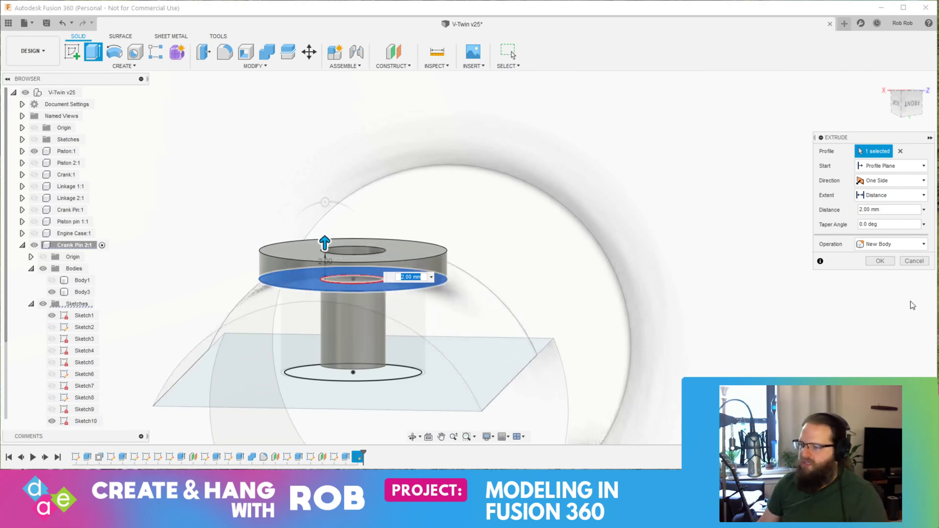
pyautogui.click(887, 263)
# Show Body1 to compare the new ring with the full pin, and hide Body1 again
pyautogui.scroll(5, 545, 409)
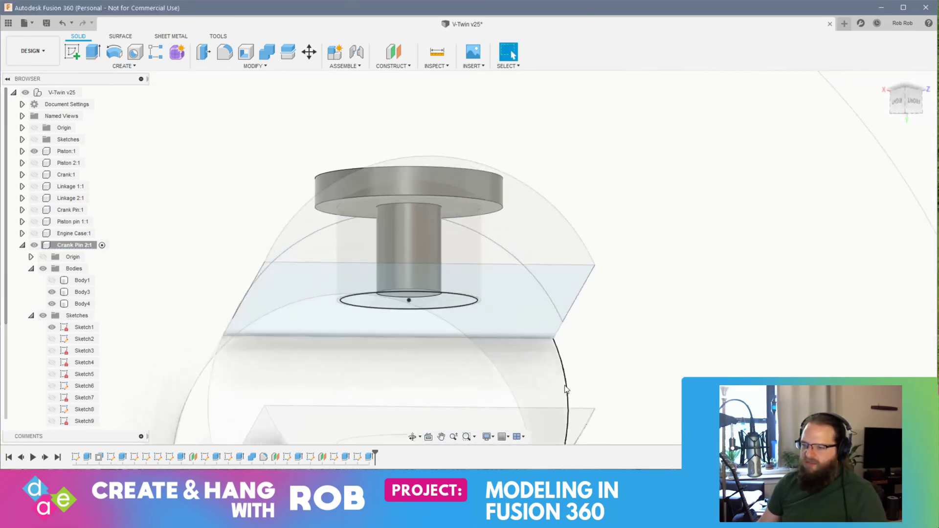
pyautogui.scroll(-6, 565, 394)
pyautogui.moveTo(564, 394); pyautogui.dragTo(482, 220, button='middle')
pyautogui.click(51, 281)
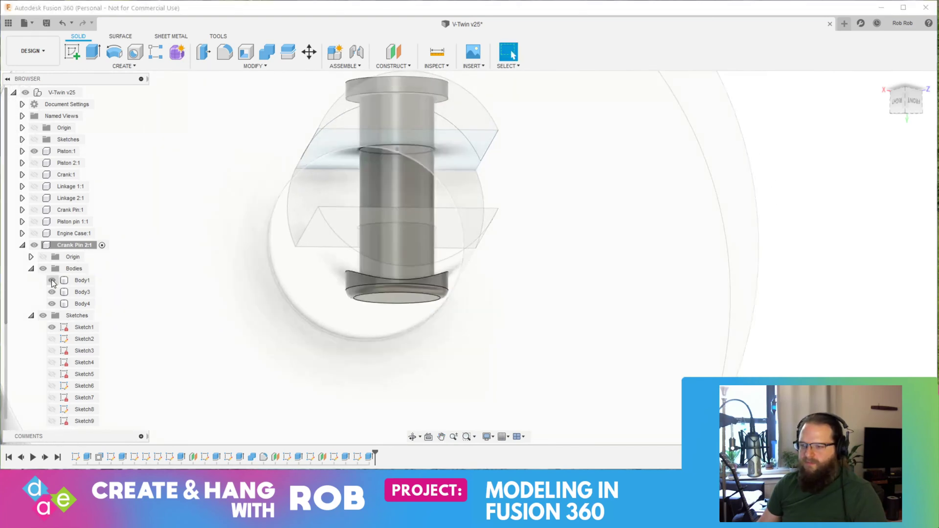
pyautogui.click(52, 281)
pyautogui.keyDown('shift'); pyautogui.moveTo(433, 253); pyautogui.dragTo(439, 344, button='middle'); pyautogui.keyUp('shift')
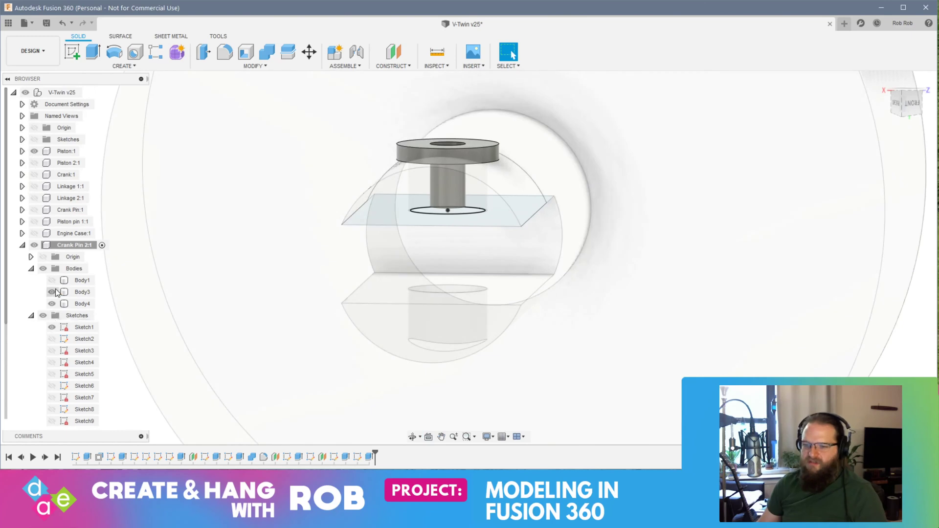
# Try to offset the insert cylinder's end face outward through the ring's hole with Press Pull
pyautogui.keyDown('shift'); pyautogui.moveTo(489, 230); pyautogui.dragTo(368, 324, button='middle'); pyautogui.keyUp('shift')
pyautogui.click(350, 316)
pyautogui.rightClick(351, 316)
pyautogui.click(368, 393)
pyautogui.keyDown('shift'); pyautogui.moveTo(366, 389); pyautogui.dragTo(366, 324, button='middle'); pyautogui.keyUp('shift')
pyautogui.moveTo(341, 327); pyautogui.dragTo(340, 330)
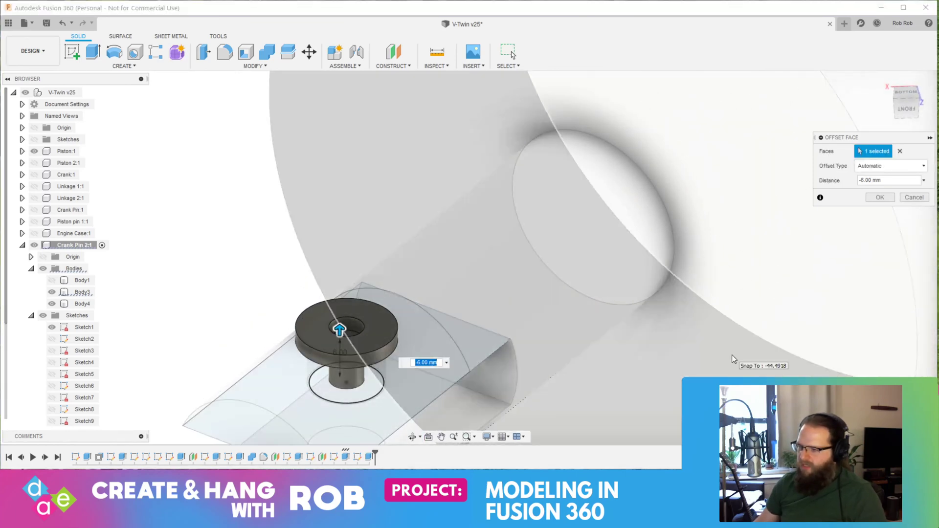
pyautogui.press('Return')
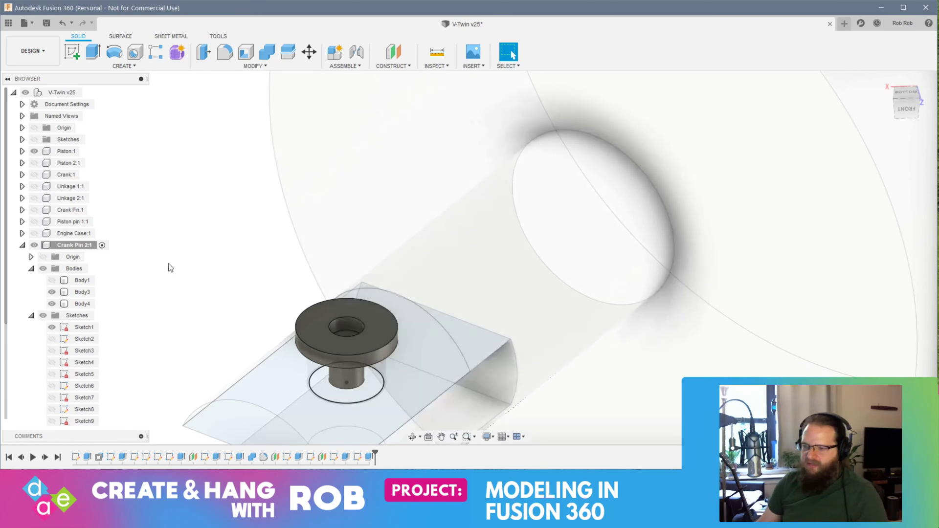
# Retry the Press Pull on the cylinder's end face inside the ring's hole, and clear the selection
pyautogui.scroll(7, 313, 341)
pyautogui.keyDown('shift'); pyautogui.moveTo(461, 339); pyautogui.dragTo(458, 363, button='middle'); pyautogui.keyUp('shift')
pyautogui.click(438, 260)
pyautogui.rightClick(439, 259)
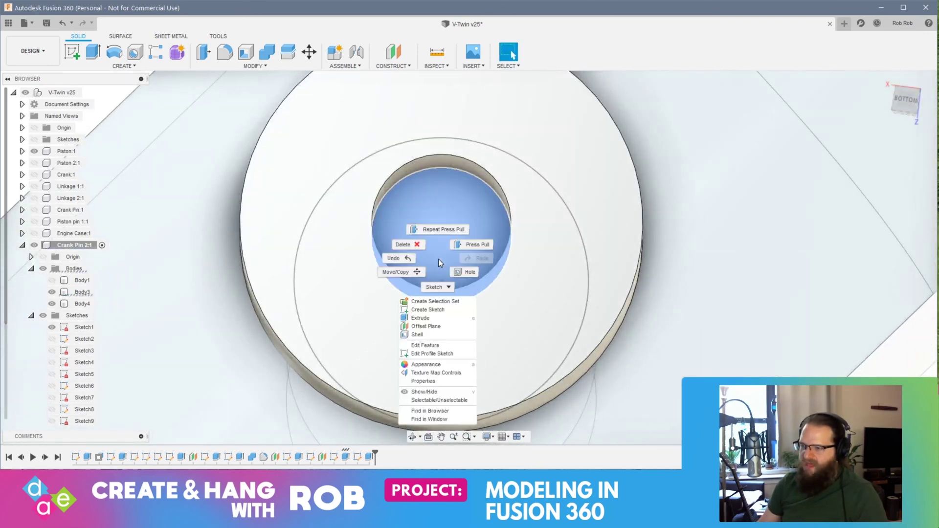
pyautogui.click(470, 243)
pyautogui.moveTo(438, 257); pyautogui.dragTo(438, 226)
pyautogui.press('Return')
pyautogui.click(444, 231)
pyautogui.rightClick(447, 231)
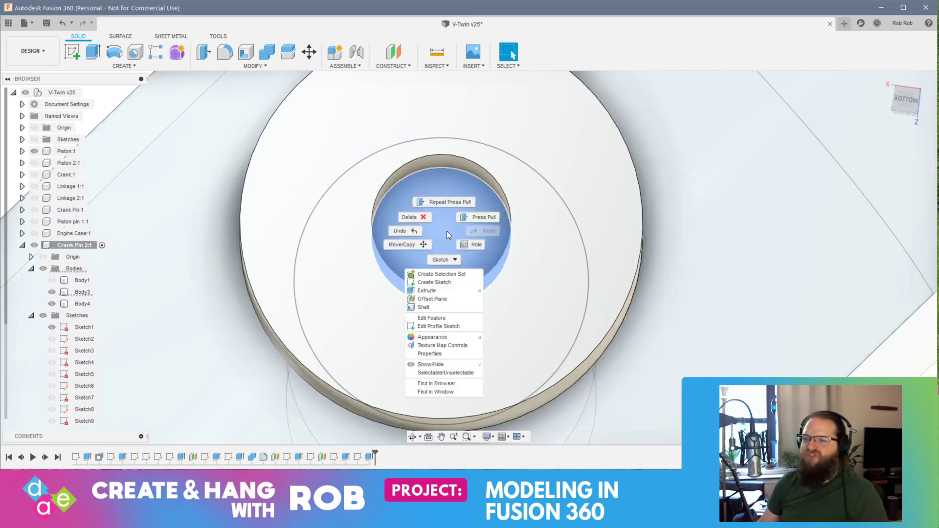
pyautogui.click(90, 57)
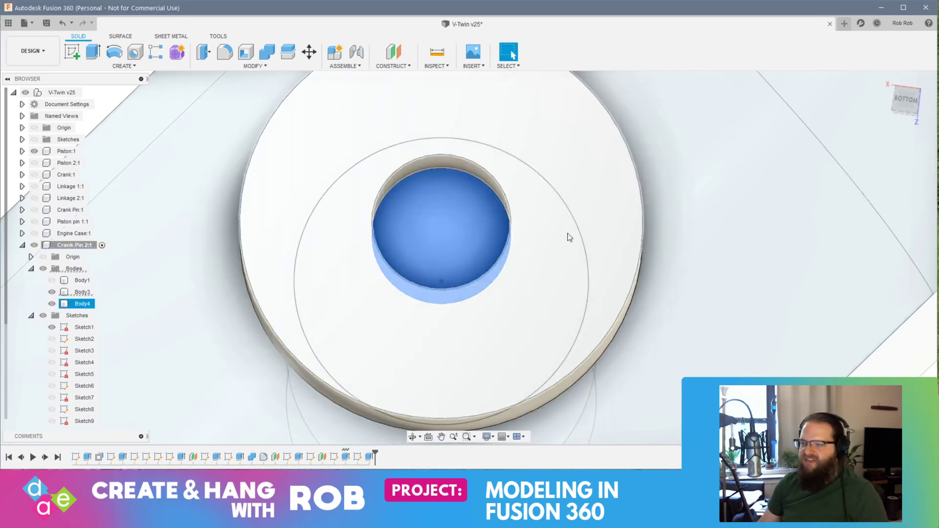
pyautogui.press('Escape')
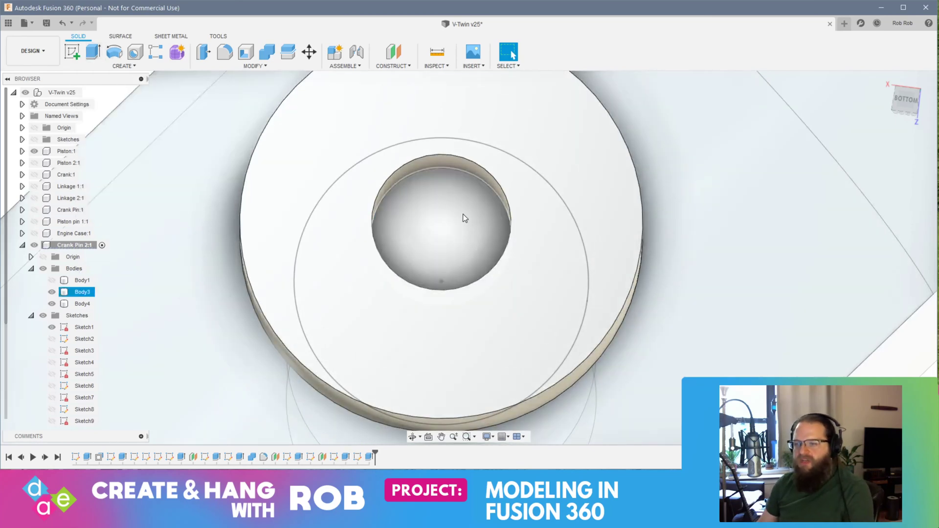
# Extrude the insert cylinder's end face 2 mm through the ring's hole with the Join operation
pyautogui.click(463, 213)
pyautogui.click(93, 55)
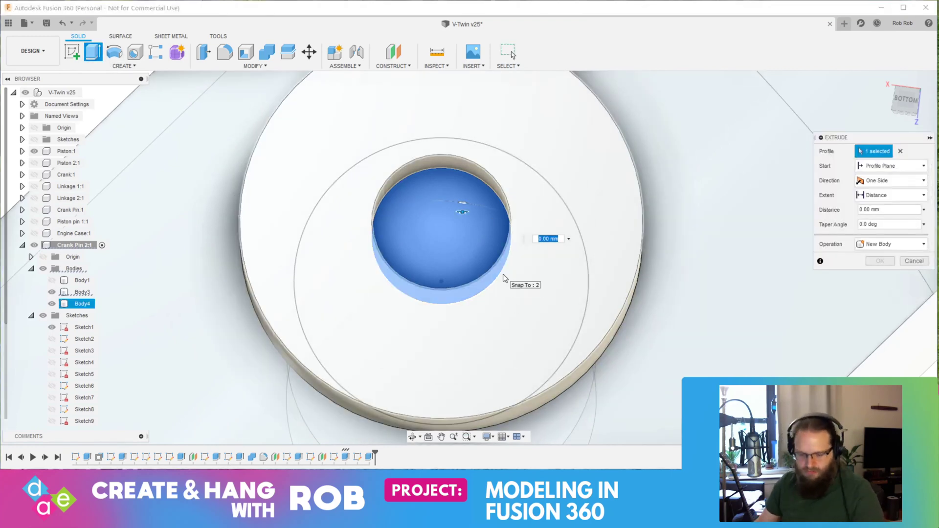
pyautogui.keyDown('shift'); pyautogui.moveTo(527, 262); pyautogui.dragTo(521, 201, button='middle'); pyautogui.keyUp('shift')
pyautogui.moveTo(481, 251); pyautogui.dragTo(479, 203)
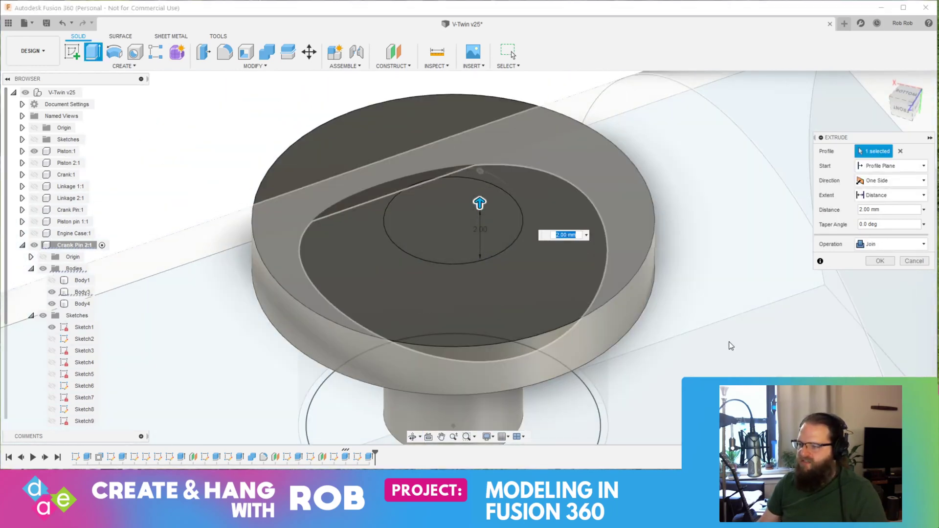
pyautogui.click(881, 261)
# Examine the joined head and shaft against the piston, with Body1 shown and hidden
pyautogui.moveTo(739, 379); pyautogui.dragTo(932, 220, button='middle')
pyautogui.moveTo(570, 302)
pyautogui.keyDown('shift'); pyautogui.mouseDown(button='middle')
pyautogui.moveTo(633, 275)
pyautogui.moveTo(538, 329)
pyautogui.moveTo(489, 224)
pyautogui.moveTo(487, 346)
pyautogui.moveTo(486, 322)
pyautogui.moveTo(483, 339)
pyautogui.moveTo(460, 318)
pyautogui.moveTo(453, 35)
pyautogui.mouseUp(button='middle'); pyautogui.keyUp('shift')
pyautogui.scroll(2, 535, 331)
pyautogui.scroll(-5, 522, 343)
pyautogui.click(53, 281)
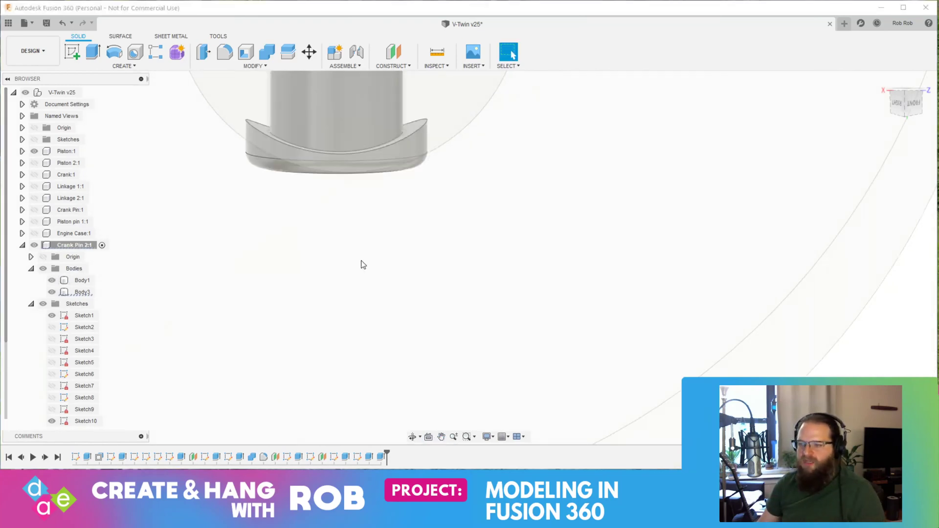
pyautogui.moveTo(380, 224)
pyautogui.mouseDown(button='middle')
pyautogui.moveTo(365, 176)
pyautogui.moveTo(454, 453)
pyautogui.mouseUp(button='middle')
pyautogui.moveTo(549, 268); pyautogui.dragTo(536, 422, button='middle')
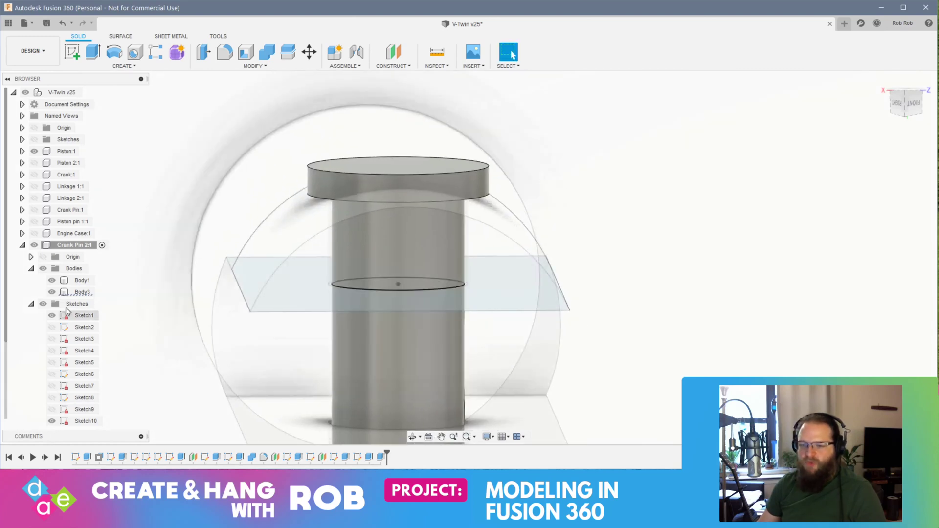
pyautogui.click(52, 280)
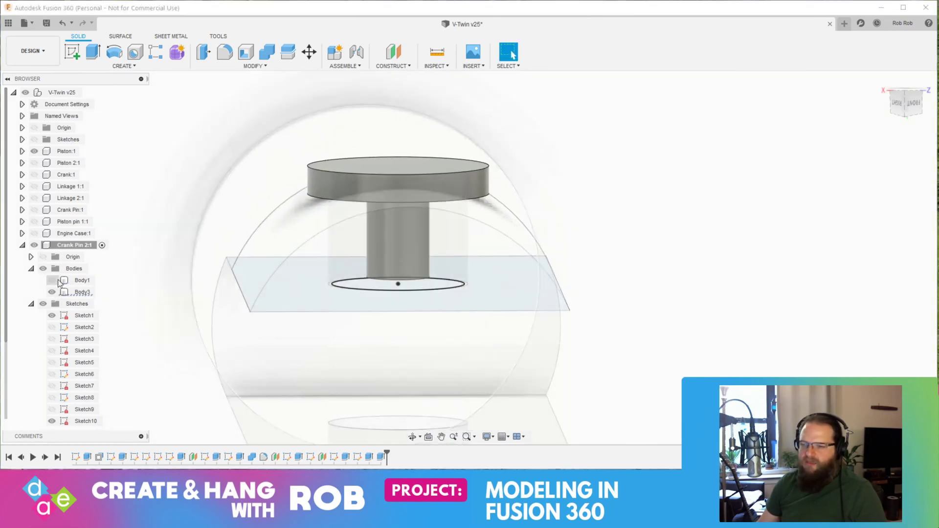
pyautogui.keyDown('shift'); pyautogui.moveTo(563, 214); pyautogui.dragTo(561, 210, button='middle'); pyautogui.keyUp('shift')
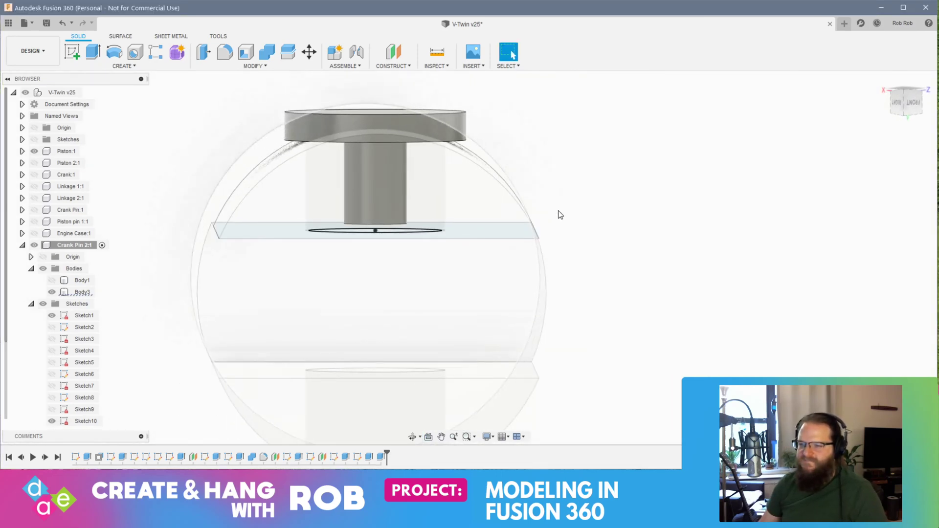
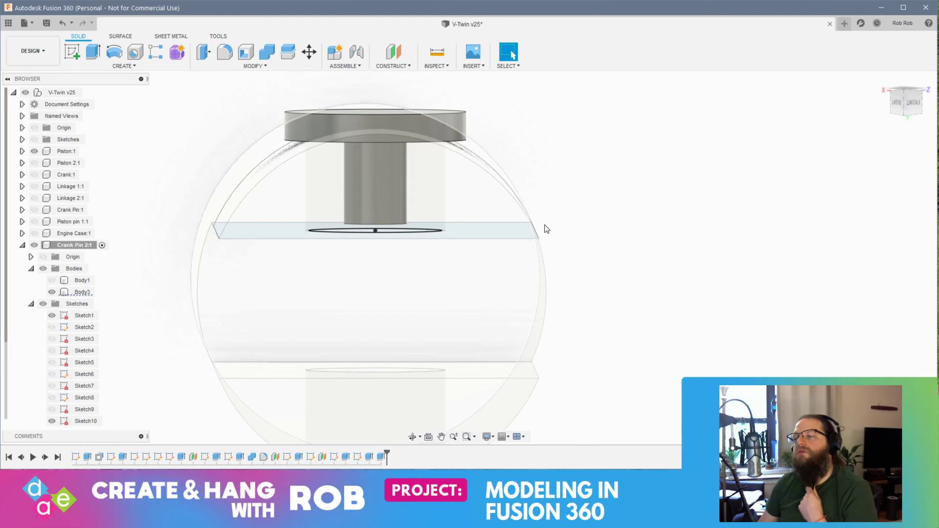
pyautogui.keyDown('shift'); pyautogui.moveTo(541, 178); pyautogui.dragTo(549, 161, button='middle'); pyautogui.keyUp('shift')
pyautogui.moveTo(549, 161); pyautogui.dragTo(529, 153)
pyautogui.keyDown('shift'); pyautogui.moveTo(530, 153); pyautogui.dragTo(484, 145, button='middle'); pyautogui.keyUp('shift')
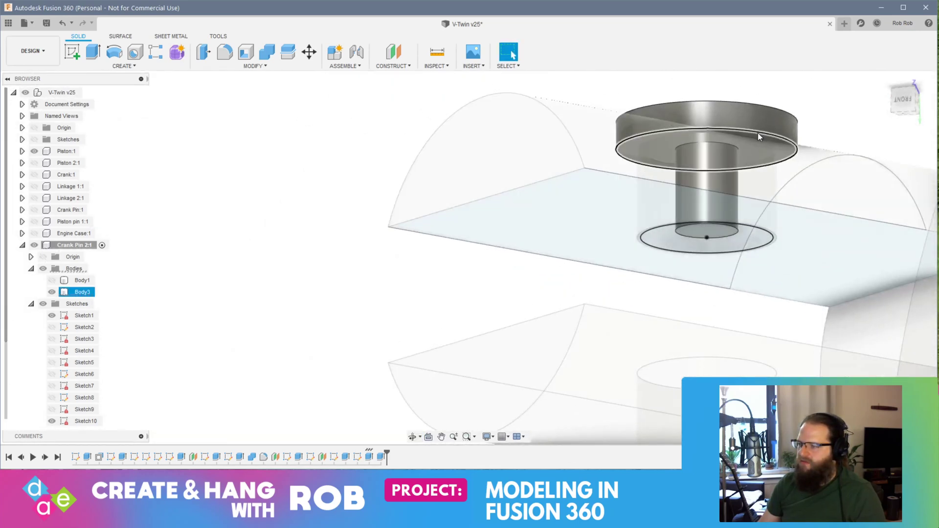
# Undo the last body visibility changes and the 2 mm join extrusion
pyautogui.click(758, 133)
pyautogui.hotkey('ctrl', 'z')
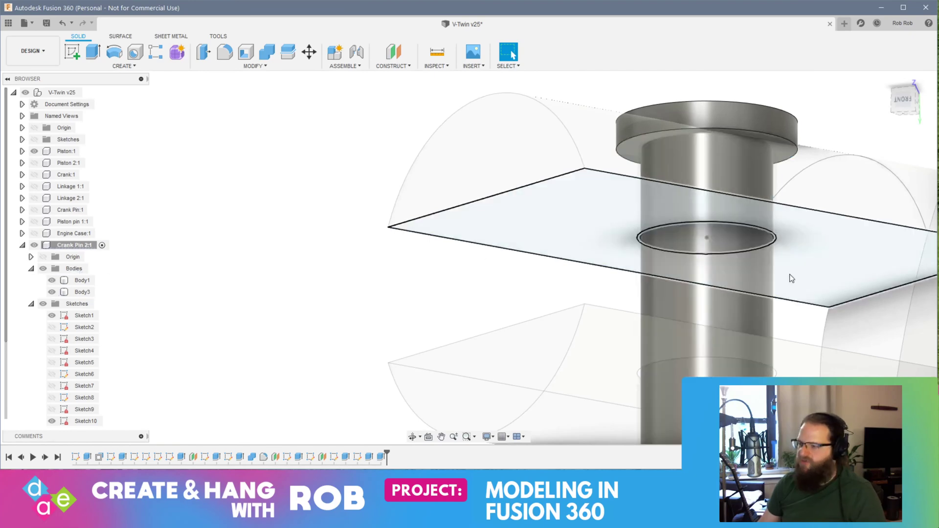
pyautogui.hotkey('ctrl', 'z')
pyautogui.hotkey('ctrl', 'z')
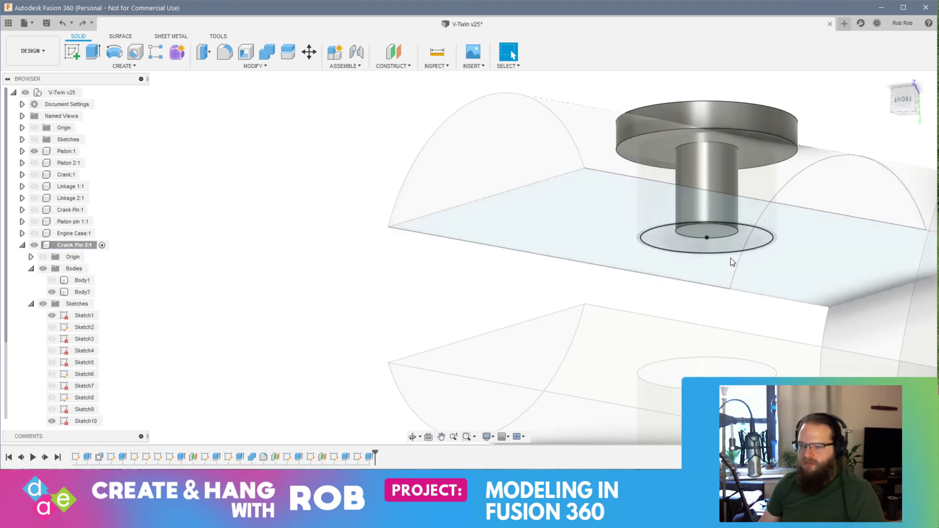
# Offset the ring's inner face 1 mm toward the pin with Press Pull to thicken the ring
pyautogui.keyDown('shift'); pyautogui.moveTo(569, 215); pyautogui.dragTo(538, 167, button='middle'); pyautogui.keyUp('shift')
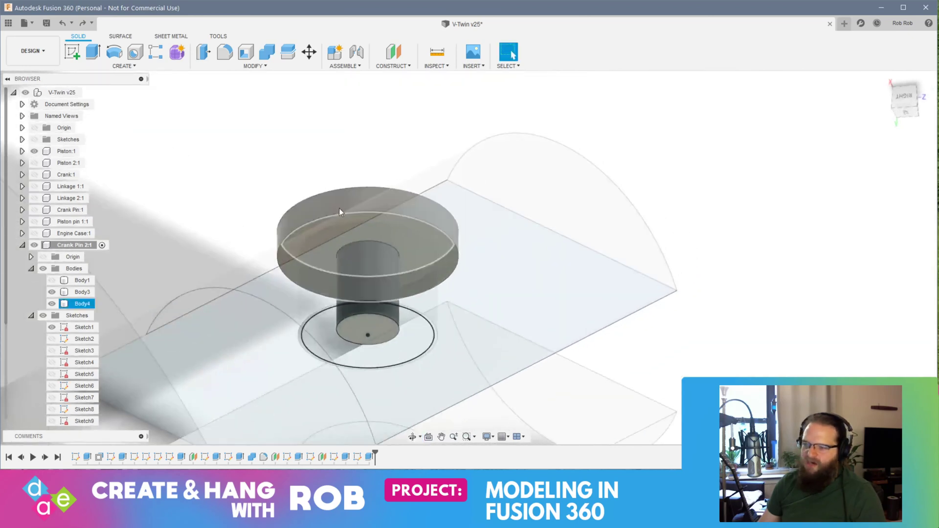
pyautogui.click(321, 221)
pyautogui.rightClick(320, 221)
pyautogui.click(352, 206)
pyautogui.moveTo(320, 231); pyautogui.dragTo(320, 241)
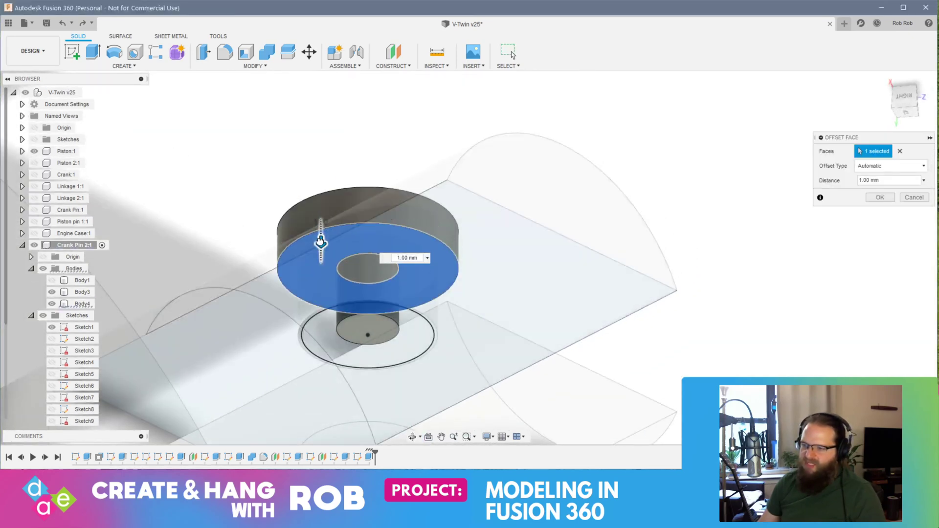
pyautogui.keyDown('shift'); pyautogui.moveTo(508, 230); pyautogui.dragTo(493, 247, button='middle'); pyautogui.keyUp('shift')
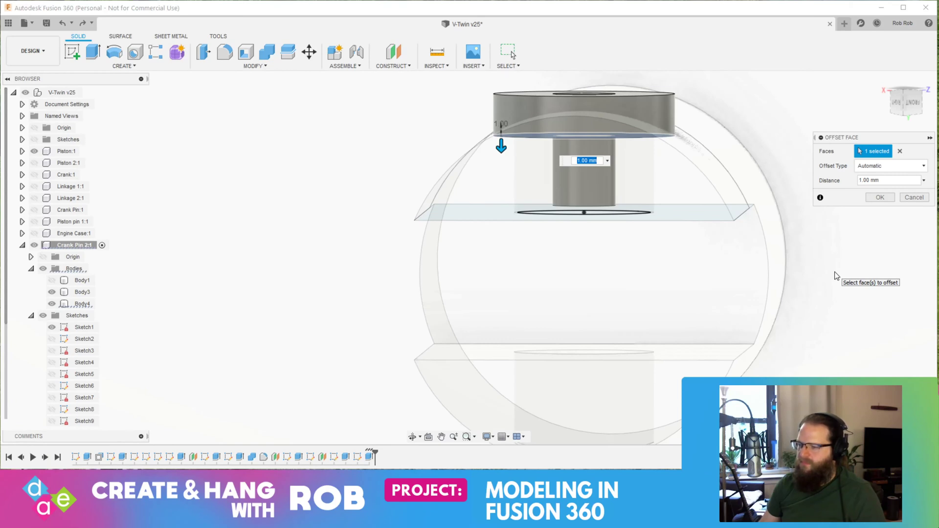
pyautogui.press('Return')
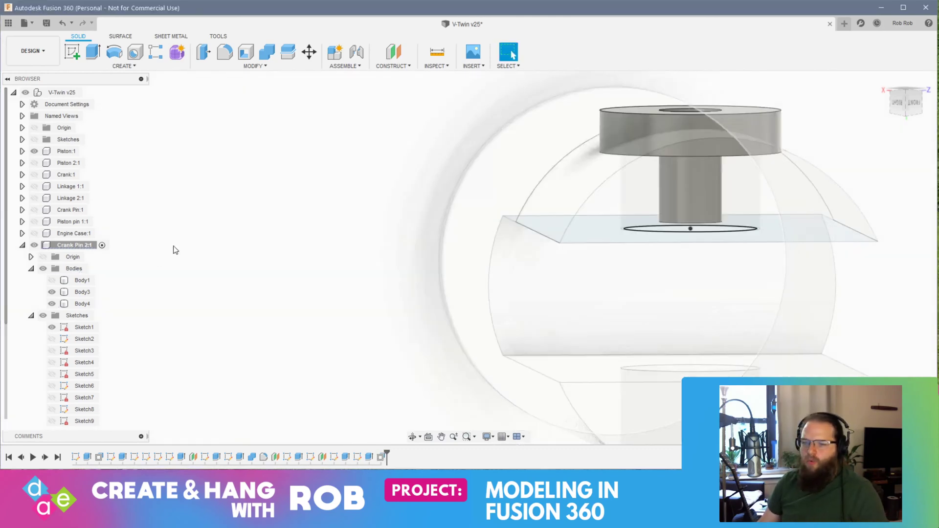
# Check the thickened ring with Body1 shown and hidden, and hide the insert cylinder Body3
pyautogui.click(52, 280)
pyautogui.click(52, 280)
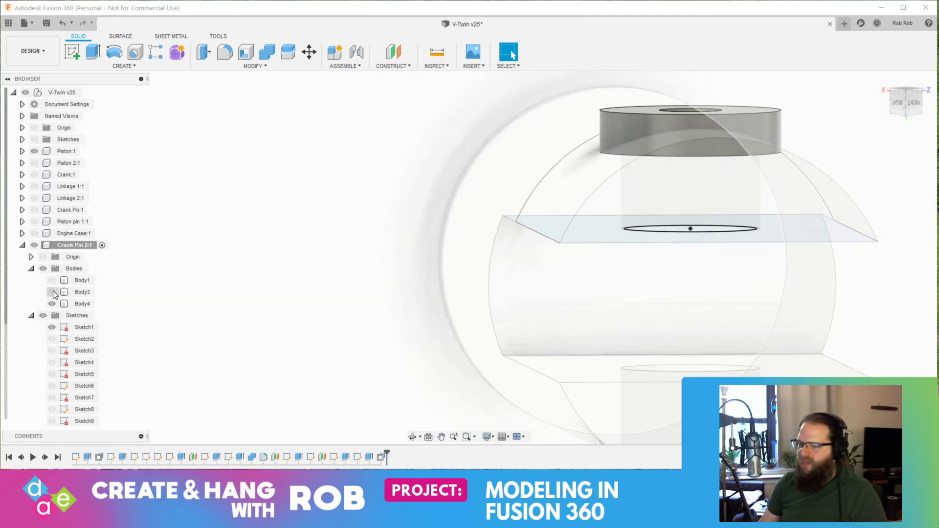
# Show the insert's shaft cylinder Body3 and hide the ring Body4
pyautogui.keyDown('shift'); pyautogui.moveTo(922, 270); pyautogui.dragTo(917, 258, button='middle'); pyautogui.keyUp('shift')
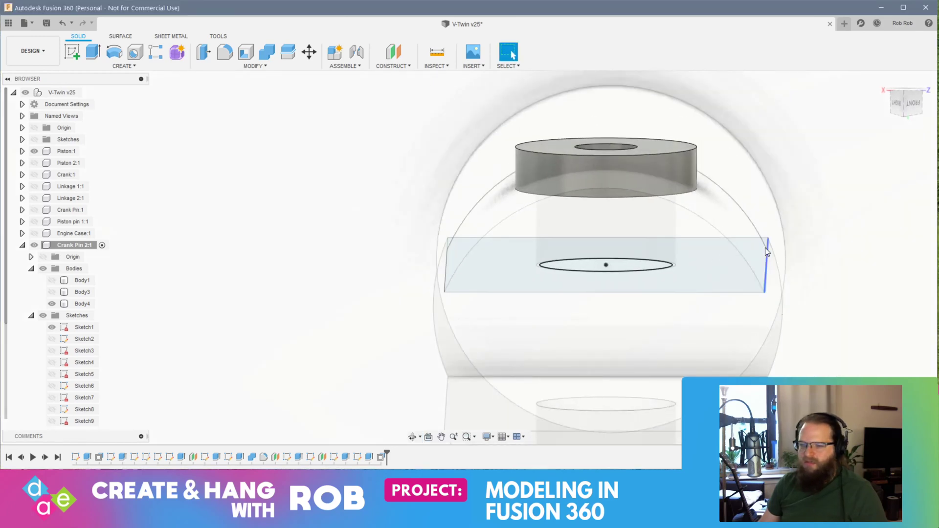
pyautogui.click(51, 293)
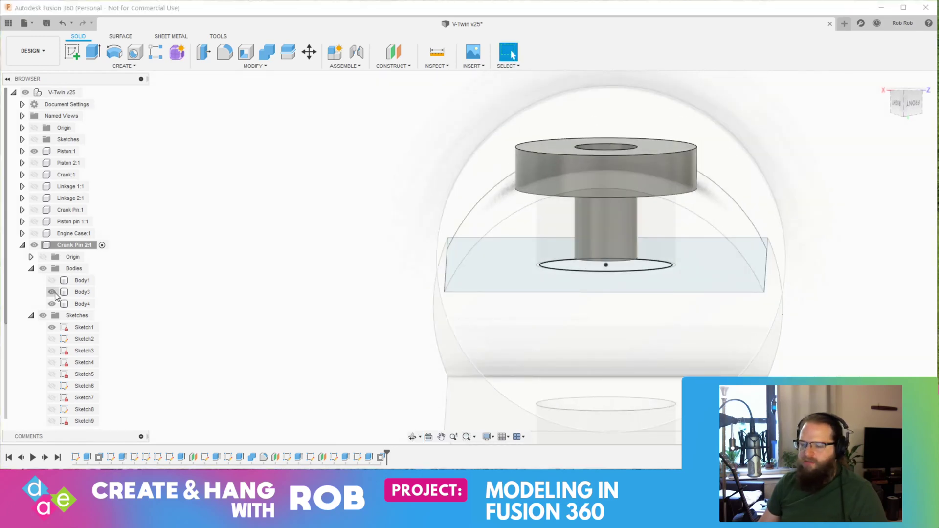
pyautogui.click(51, 304)
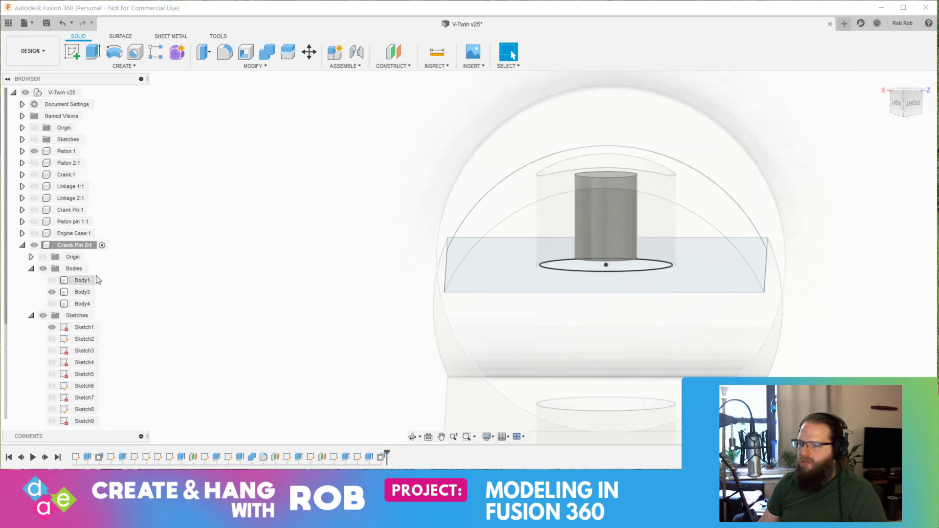
# Lengthen the shaft Body3 by setting its outer end face's Press Pull distance to -11 mm
pyautogui.keyDown('shift'); pyautogui.moveTo(683, 183); pyautogui.dragTo(680, 135, button='middle'); pyautogui.keyUp('shift')
pyautogui.click(680, 135)
pyautogui.rightClick(680, 136)
pyautogui.click(682, 103)
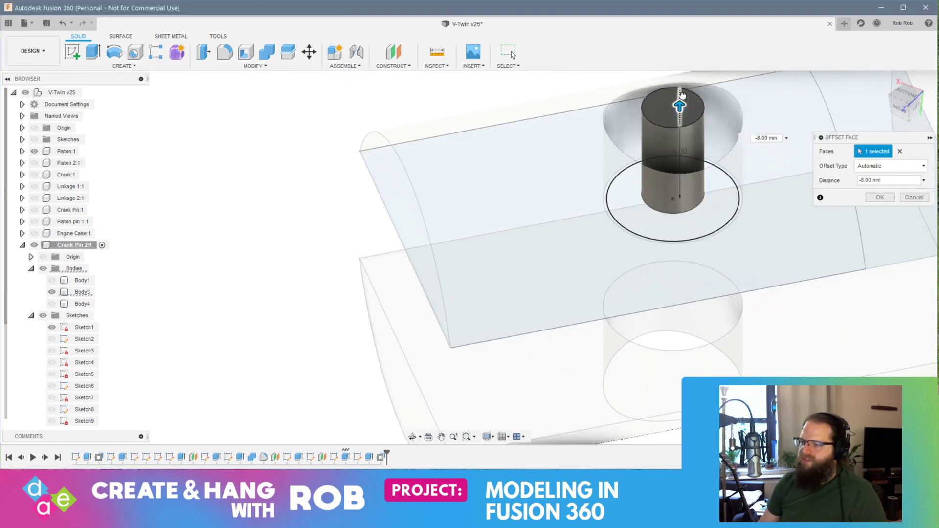
pyautogui.moveTo(682, 98); pyautogui.dragTo(682, 73)
pyautogui.keyDown('shift'); pyautogui.moveTo(682, 74); pyautogui.dragTo(693, 148, button='middle'); pyautogui.keyUp('shift')
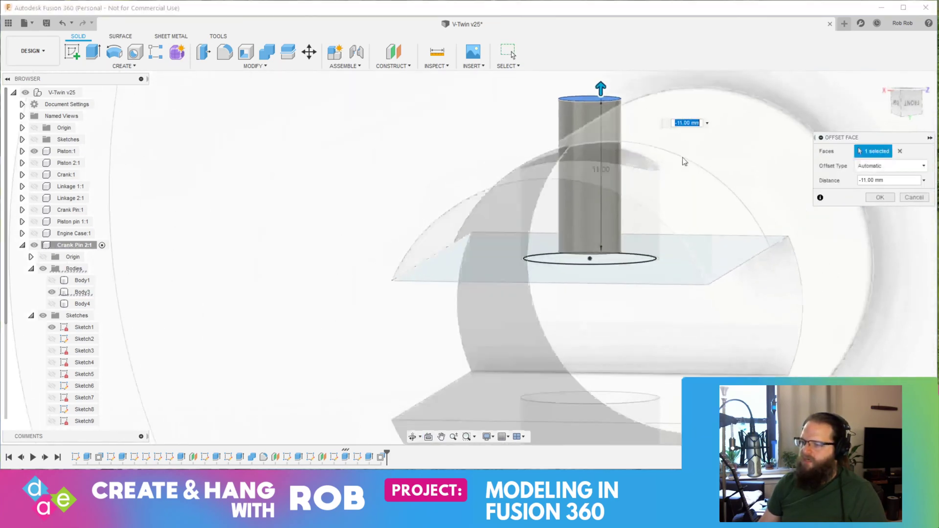
pyautogui.click(51, 351)
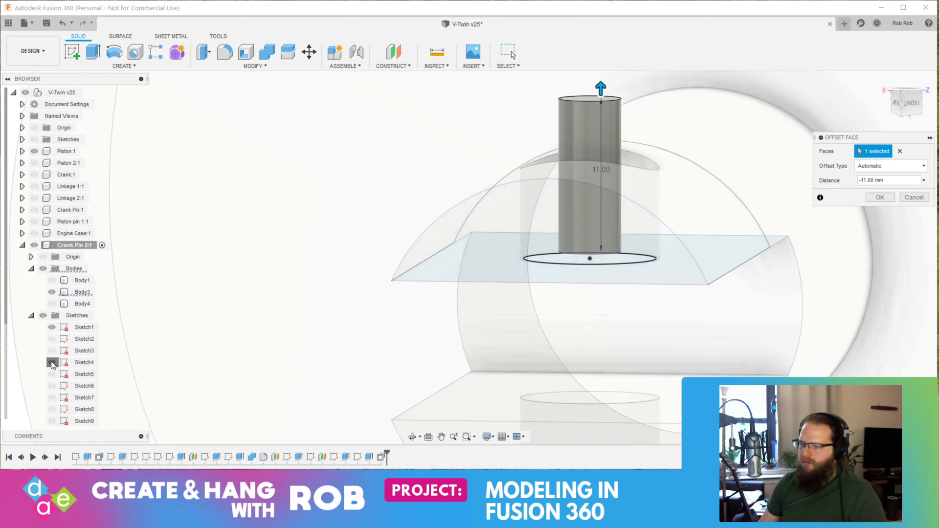
pyautogui.click(881, 197)
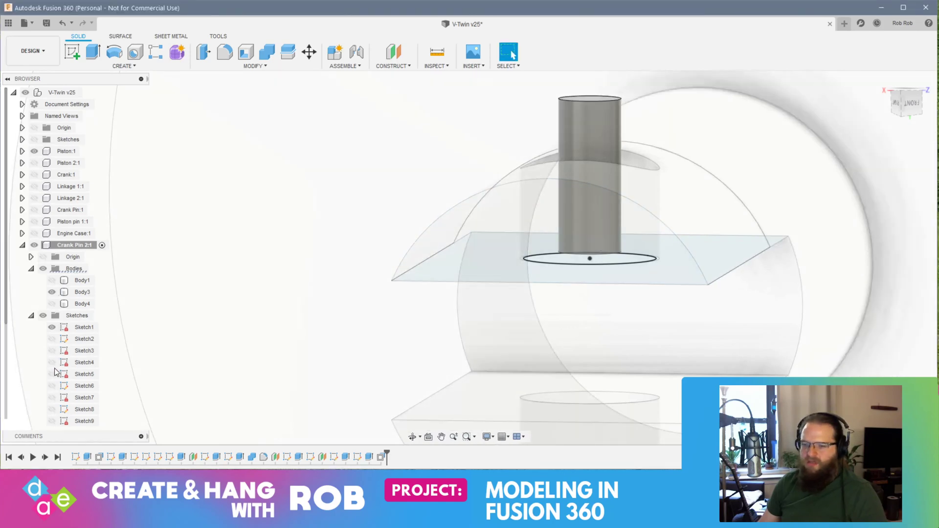
# Show Sketch4, Sketch5 and Sketch6, and select Sketch6
pyautogui.click(51, 362)
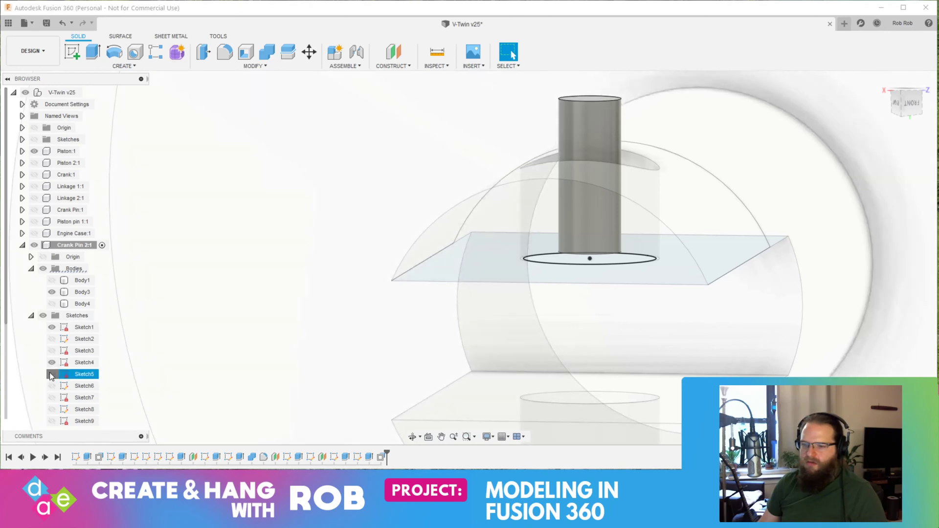
pyautogui.click(52, 375)
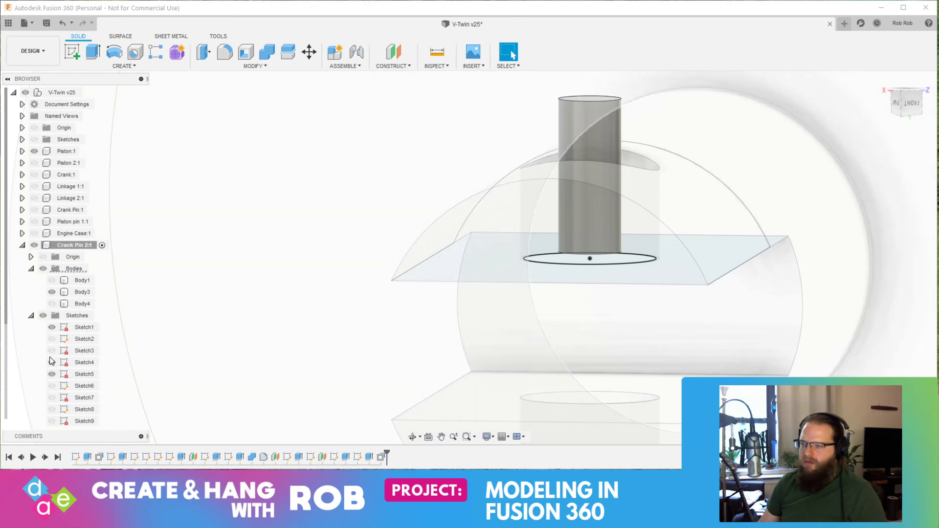
pyautogui.click(52, 386)
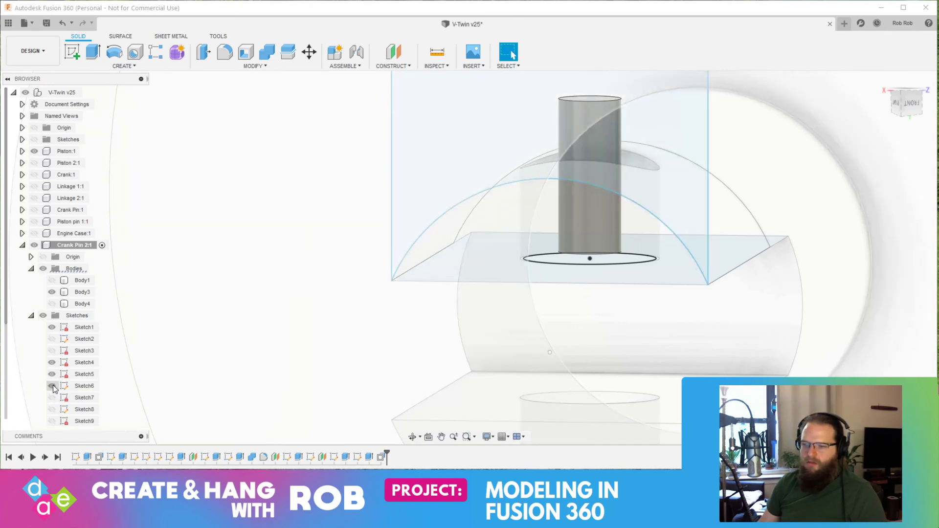
pyautogui.click(84, 386)
# Extrude Sketch6's profile outside the arch -31 mm as a Cut to trim the shaft's end to the curve
pyautogui.keyDown('shift'); pyautogui.moveTo(692, 130); pyautogui.dragTo(654, 136, button='middle'); pyautogui.keyUp('shift')
pyautogui.rightClick(656, 142)
pyautogui.click(689, 105)
pyautogui.moveTo(741, 154)
pyautogui.mouseDown(button='middle')
pyautogui.moveTo(790, 152)
pyautogui.moveTo(482, 224)
pyautogui.moveTo(390, 196)
pyautogui.mouseUp(button='middle')
pyautogui.click(381, 182)
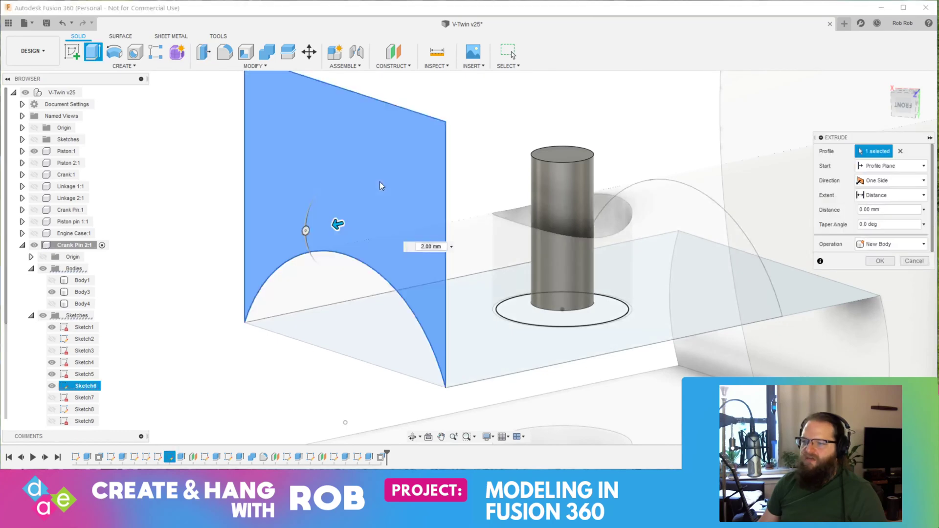
pyautogui.moveTo(336, 221); pyautogui.dragTo(684, 189)
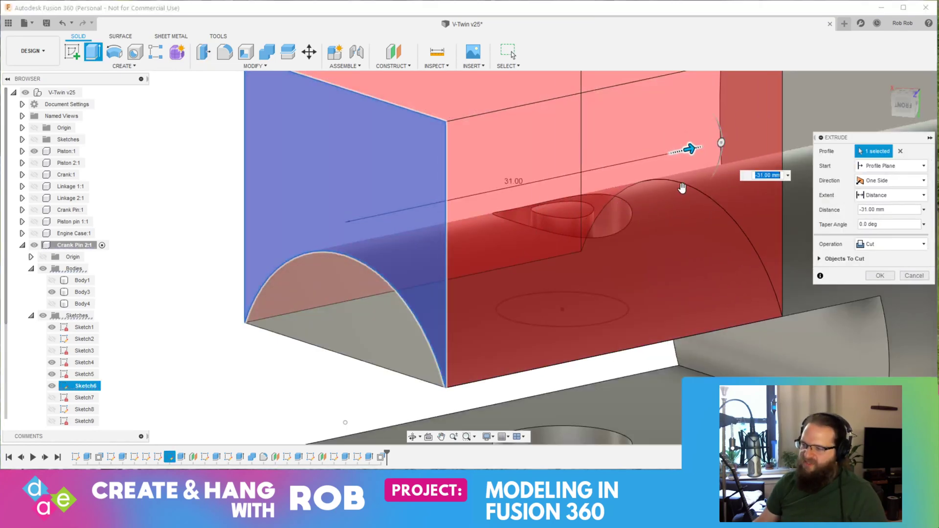
pyautogui.press('Return')
# Hide the trimmed shaft Body3 and show the ring Body4
pyautogui.keyDown('shift'); pyautogui.moveTo(507, 281); pyautogui.dragTo(719, 281, button='middle'); pyautogui.keyUp('shift')
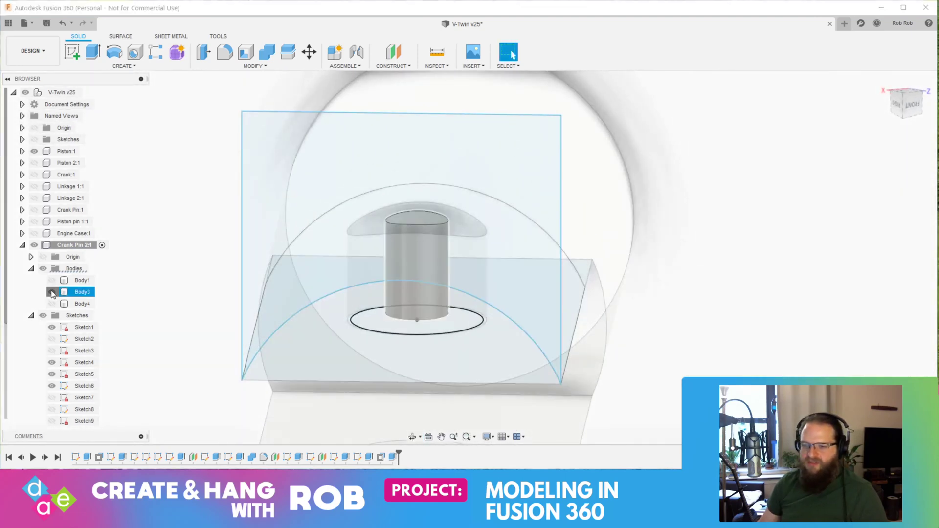
pyautogui.click(52, 292)
pyautogui.click(52, 304)
# Thicken the ring Body4 by offsetting its inner face toward the pin with Press Pull
pyautogui.moveTo(402, 264)
pyautogui.keyDown('shift'); pyautogui.mouseDown(button='middle')
pyautogui.moveTo(401, 247)
pyautogui.moveTo(321, 255)
pyautogui.moveTo(436, 239)
pyautogui.moveTo(414, 259)
pyautogui.mouseUp(button='middle'); pyautogui.keyUp('shift')
pyautogui.keyDown('shift'); pyautogui.moveTo(393, 254); pyautogui.dragTo(441, 246, button='middle'); pyautogui.keyUp('shift')
pyautogui.click(441, 246)
pyautogui.keyDown('shift'); pyautogui.moveTo(692, 216); pyautogui.dragTo(615, 262, button='middle'); pyautogui.keyUp('shift')
pyautogui.rightClick(614, 261)
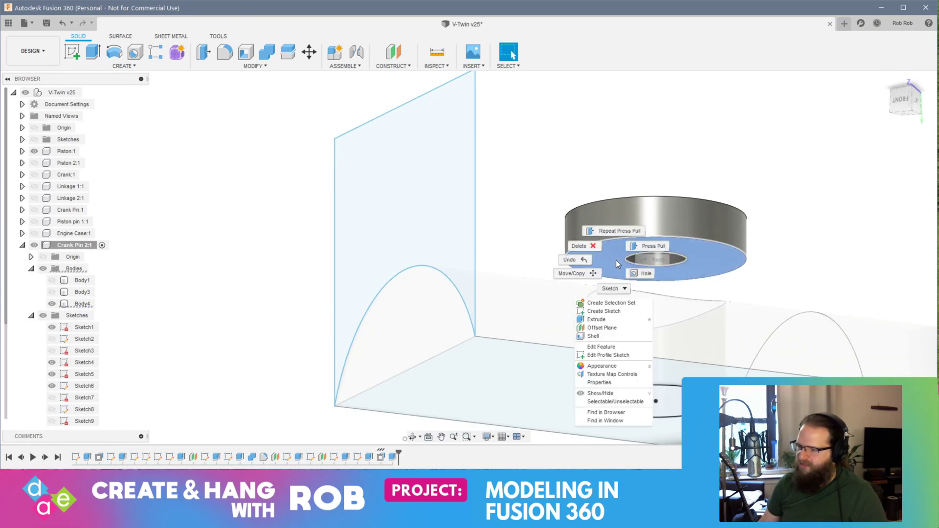
pyautogui.click(653, 250)
pyautogui.moveTo(616, 267); pyautogui.dragTo(614, 318)
pyautogui.keyDown('shift'); pyautogui.moveTo(614, 318); pyautogui.dragTo(752, 220, button='middle'); pyautogui.keyUp('shift')
pyautogui.press('Return')
pyautogui.click(604, 314)
pyautogui.click(680, 167)
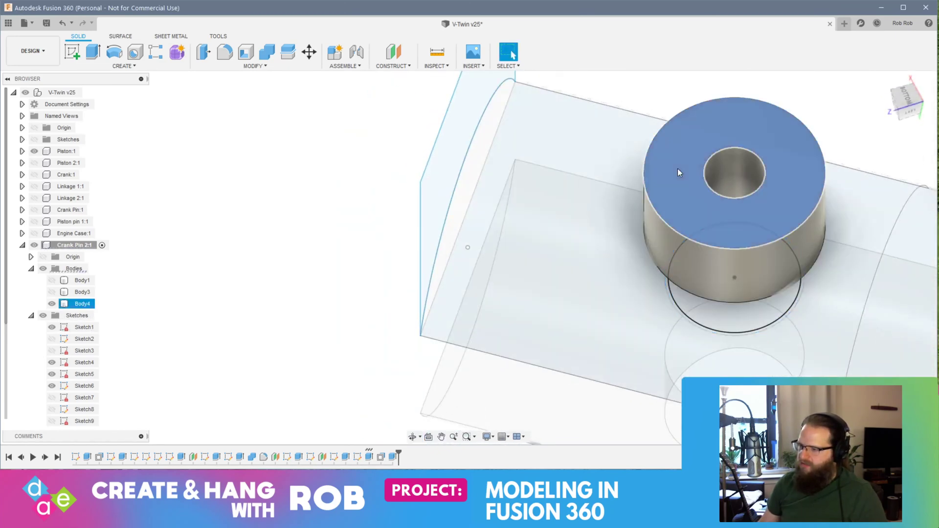
pyautogui.rightClick(712, 160)
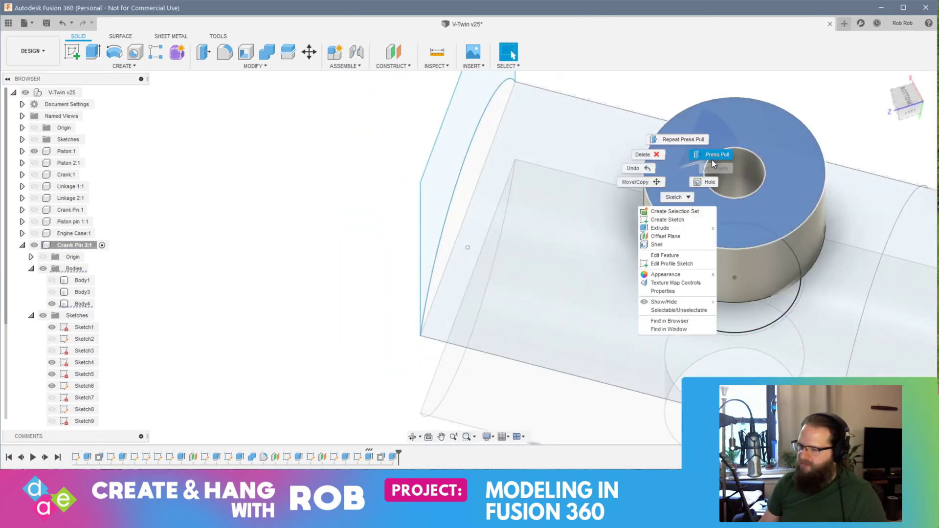
pyautogui.click(715, 159)
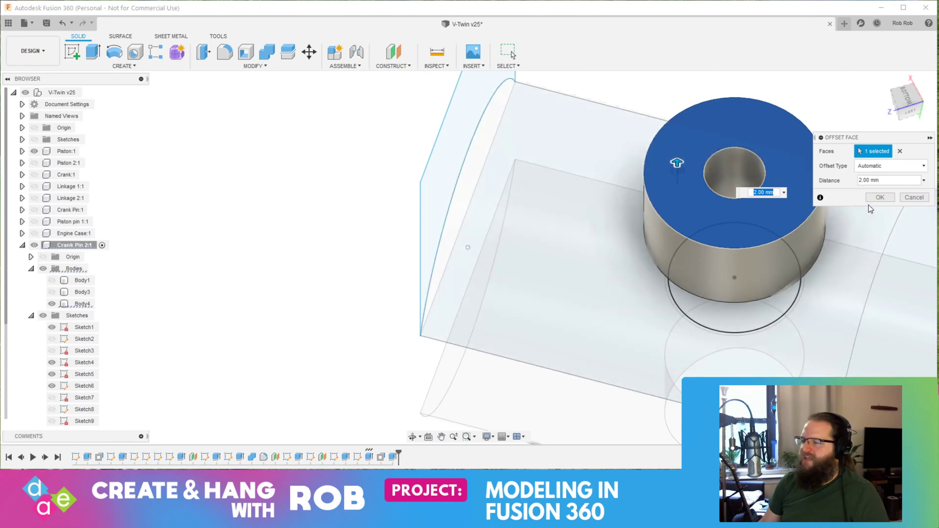
pyautogui.click(923, 200)
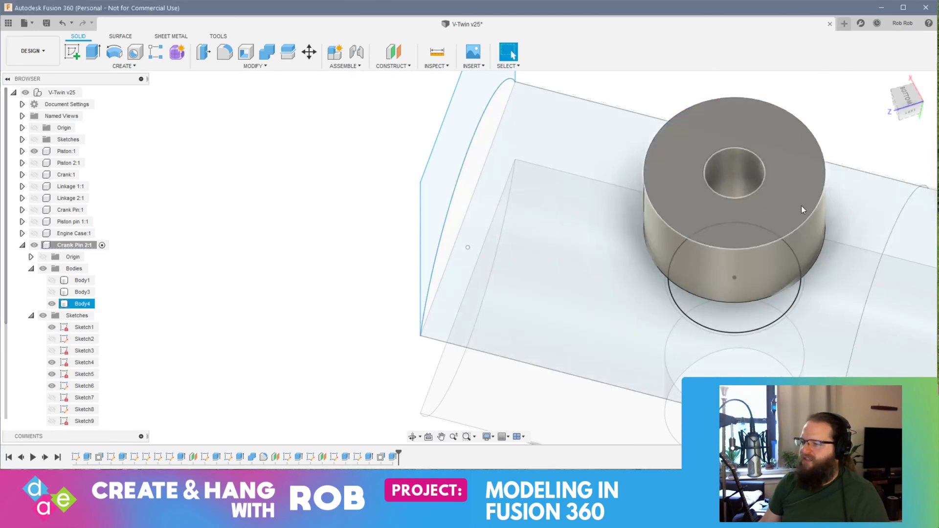
# Sketch a circle on the ring's outer face, concentric with and matching the bore, and finish the sketch
pyautogui.click(72, 51)
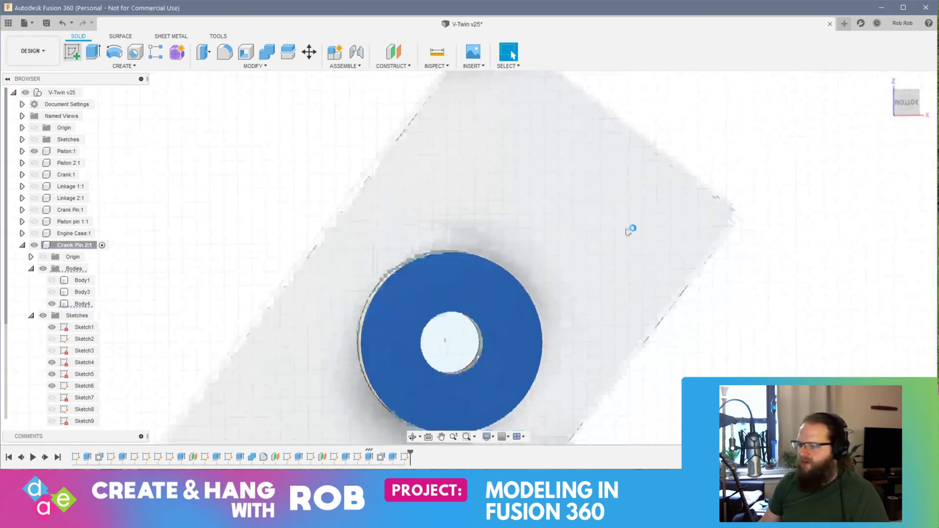
pyautogui.click(113, 50)
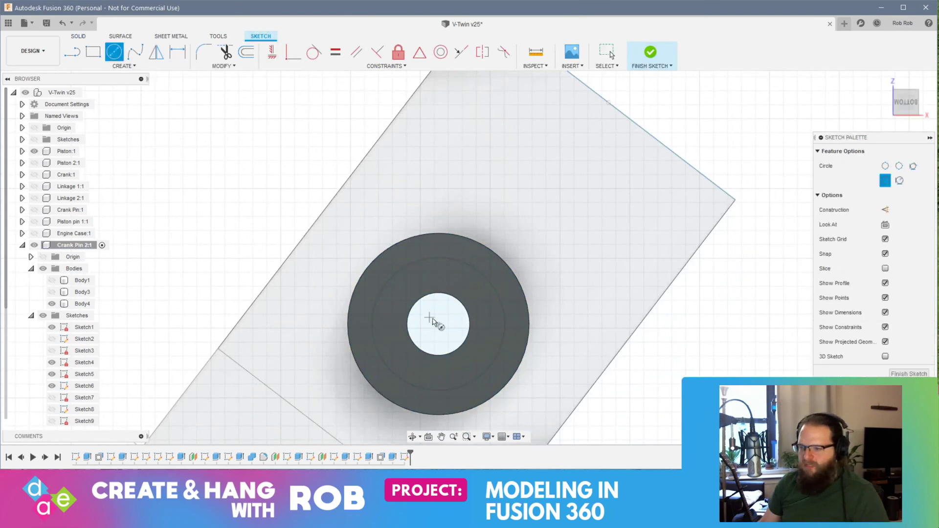
pyautogui.click(439, 324)
pyautogui.click(410, 327)
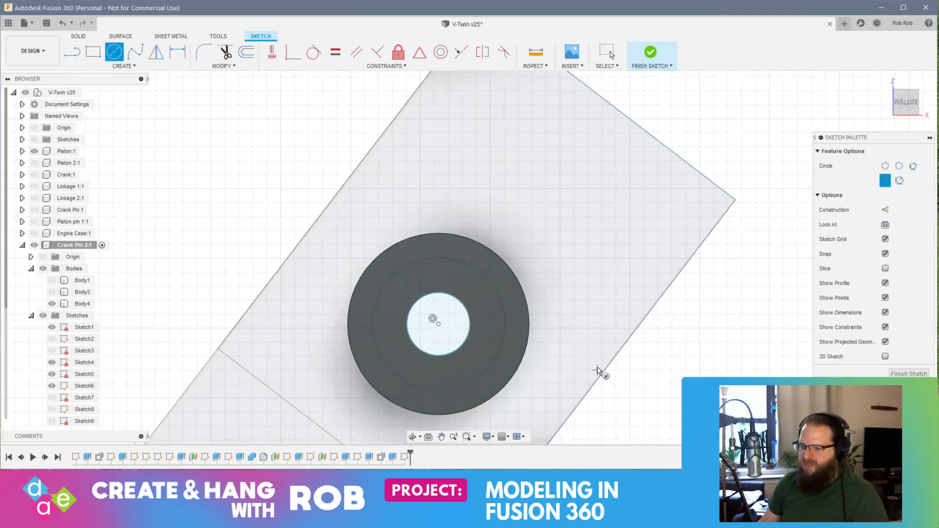
pyautogui.press('Escape')
pyautogui.click(909, 330)
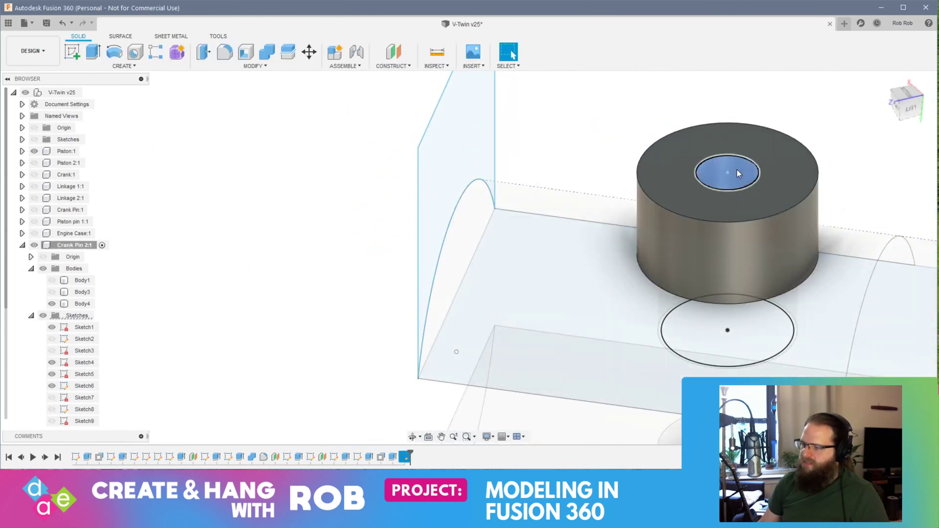
# Extrude the bore circle -7 mm through the ring to fill the hole and make the head solid
pyautogui.rightClick(739, 173)
pyautogui.press('e')
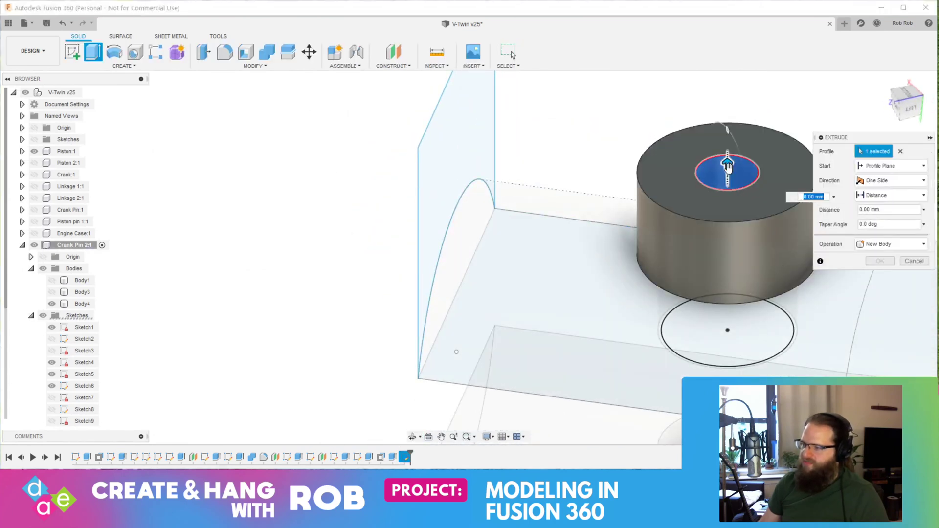
pyautogui.moveTo(731, 290); pyautogui.dragTo(729, 292)
pyautogui.keyDown('shift'); pyautogui.moveTo(729, 293); pyautogui.dragTo(729, 292, button='middle'); pyautogui.keyUp('shift')
pyautogui.moveTo(728, 292); pyautogui.dragTo(728, 260)
pyautogui.click(881, 261)
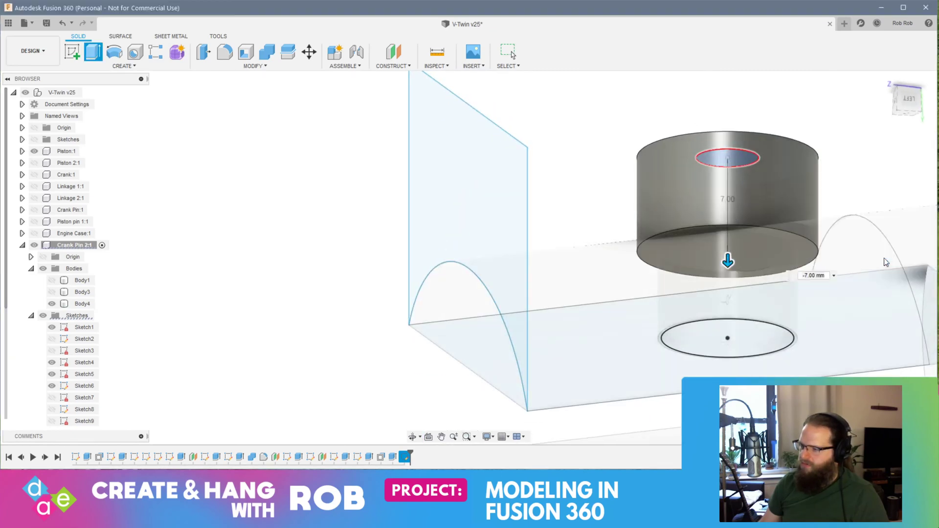
# Hide Sketch6, show Sketch2 and Sketch3, and select Sketch3's half-round profile
pyautogui.keyDown('shift'); pyautogui.moveTo(709, 281); pyautogui.dragTo(754, 283, button='middle'); pyautogui.keyUp('shift')
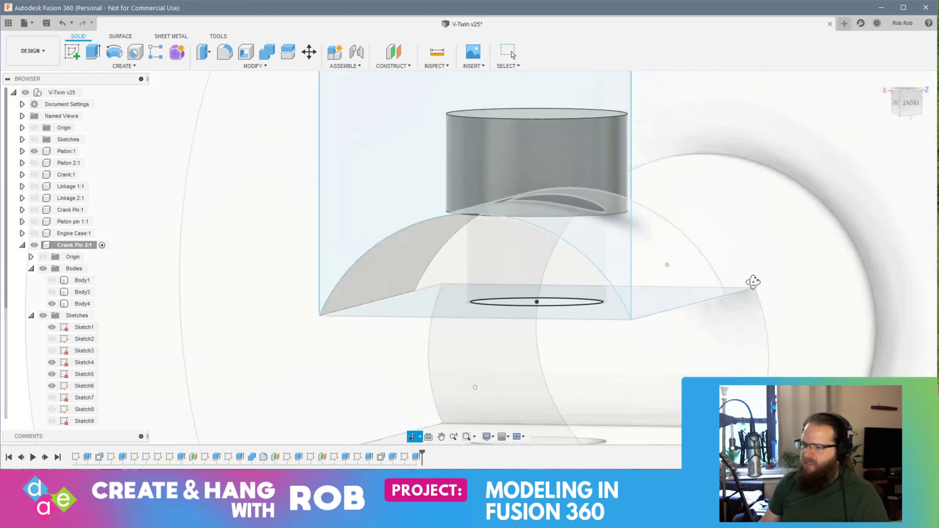
pyautogui.click(51, 386)
pyautogui.click(52, 375)
pyautogui.click(61, 366)
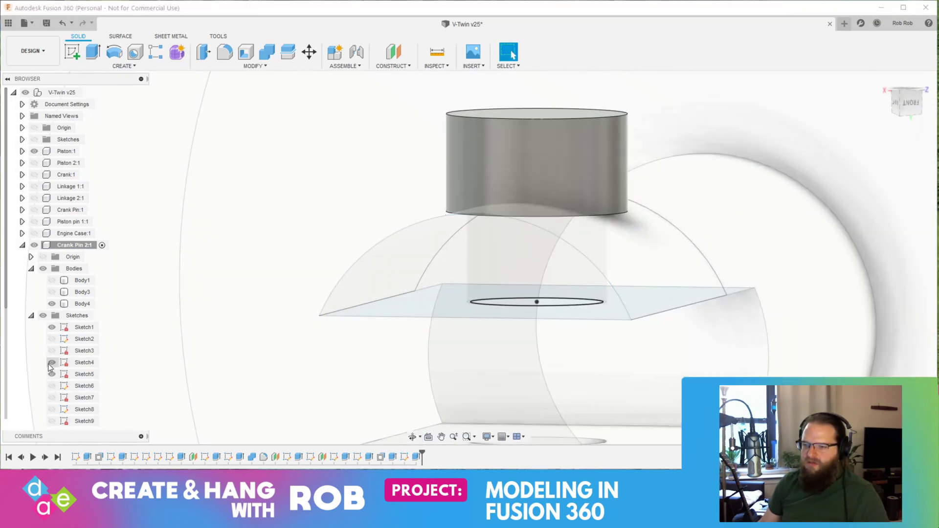
pyautogui.click(51, 364)
pyautogui.click(51, 361)
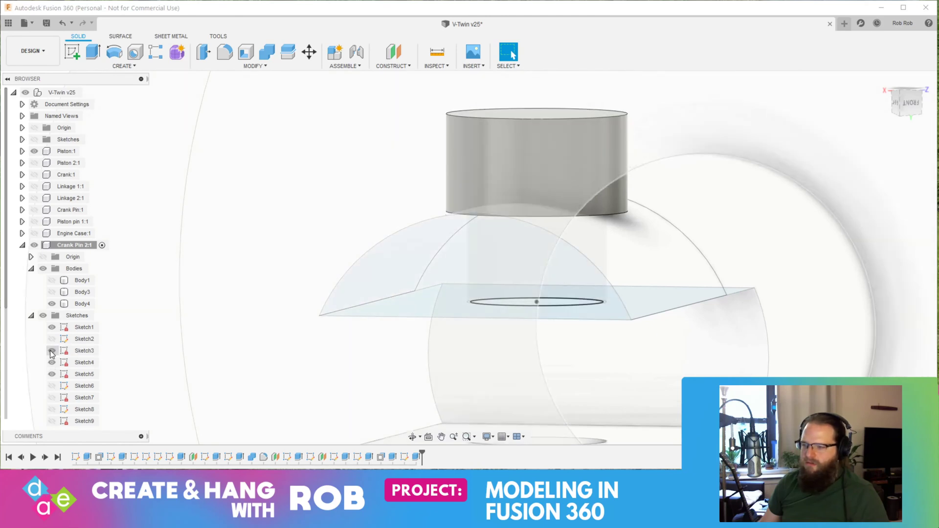
pyautogui.click(51, 348)
pyautogui.click(431, 267)
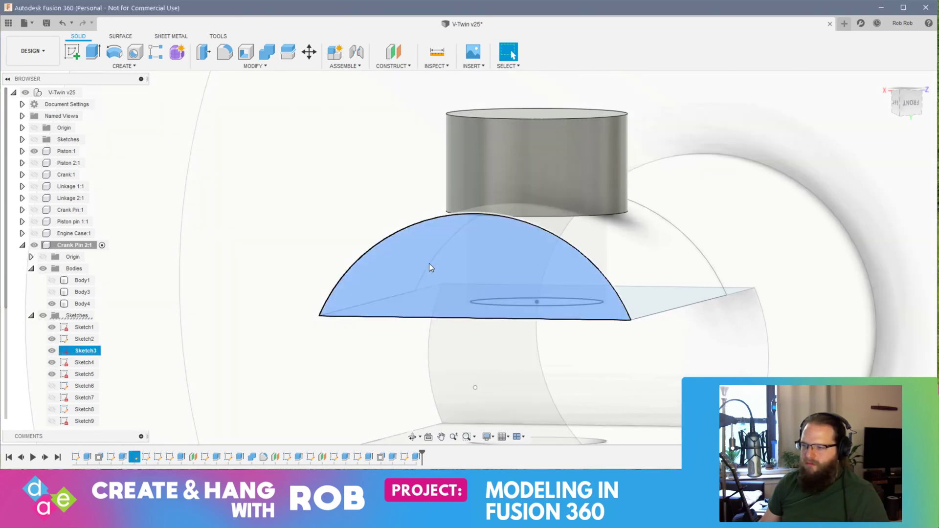
pyautogui.keyDown('shift'); pyautogui.moveTo(430, 295); pyautogui.dragTo(660, 227, button='middle'); pyautogui.keyUp('shift')
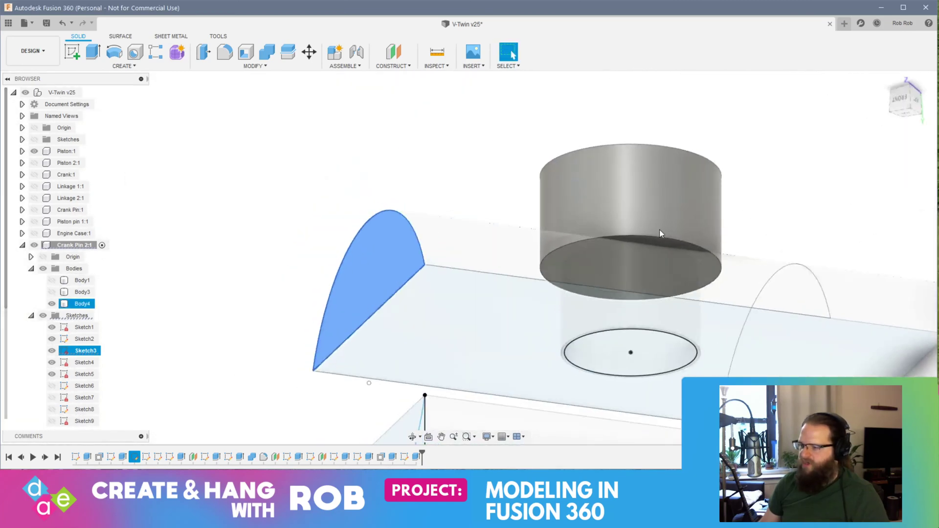
pyautogui.click(659, 241)
pyautogui.rightClick(658, 241)
pyautogui.click(687, 233)
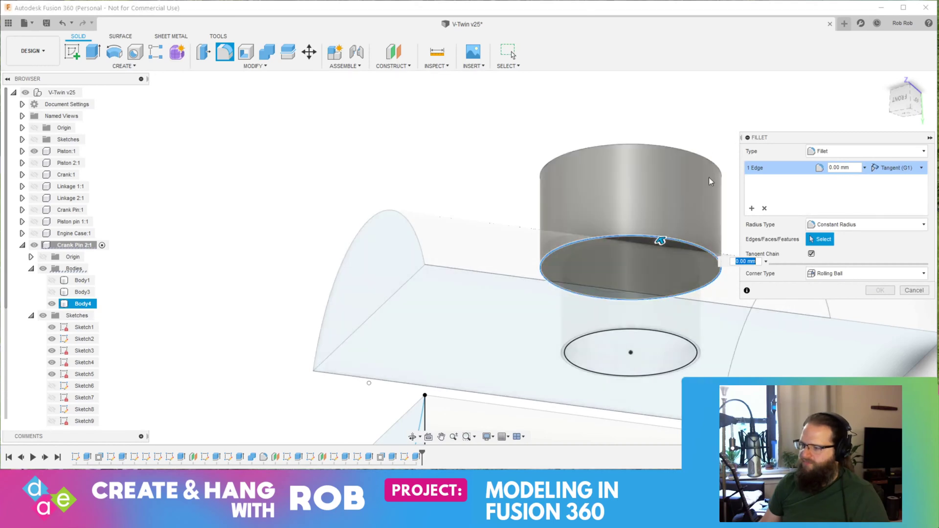
pyautogui.click(914, 290)
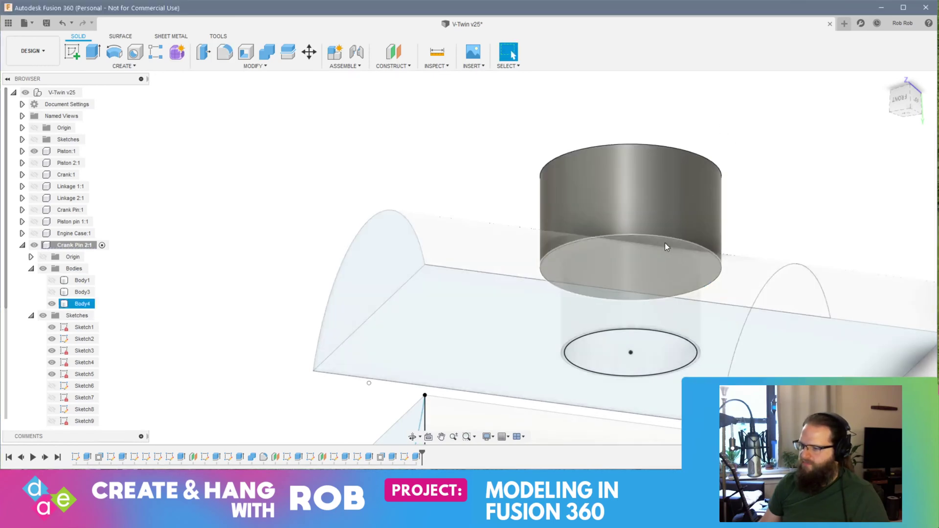
# Extrude the head's inner face 2 mm toward the pin as a Join
pyautogui.click(665, 244)
pyautogui.press('e')
pyautogui.moveTo(656, 267); pyautogui.dragTo(667, 278)
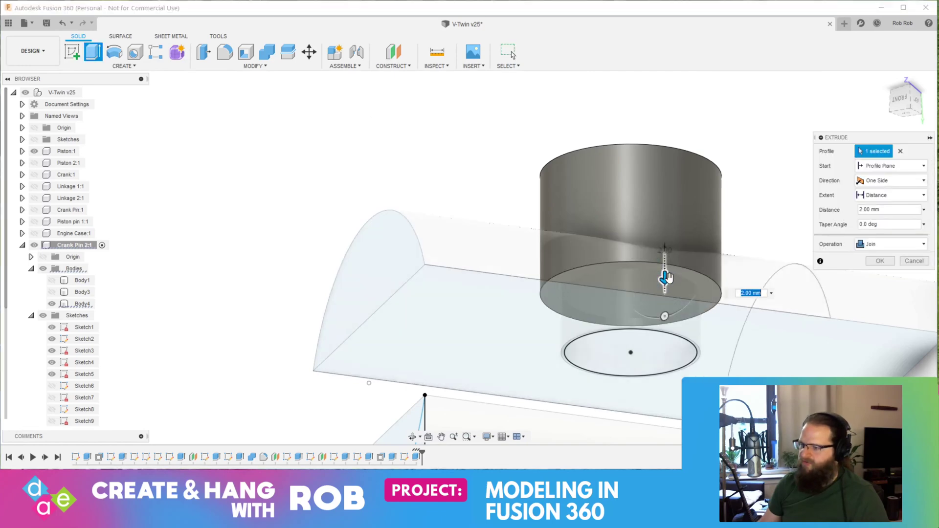
pyautogui.press('Return')
# Hide the piston and cut the insert's head with Sketch3's half-round profile, extruded -28 mm, to contour its underside
pyautogui.keyDown('shift'); pyautogui.moveTo(340, 235); pyautogui.dragTo(376, 259, button='middle'); pyautogui.keyUp('shift')
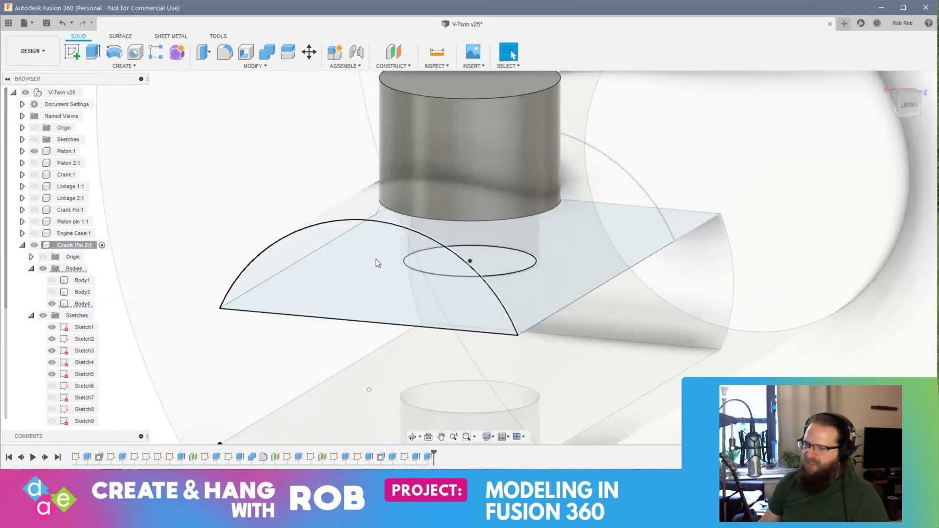
pyautogui.click(377, 259)
pyautogui.rightClick(376, 260)
pyautogui.click(404, 245)
pyautogui.keyDown('shift'); pyautogui.moveTo(532, 301); pyautogui.dragTo(492, 262, button='middle'); pyautogui.keyUp('shift')
pyautogui.moveTo(380, 217); pyautogui.dragTo(749, 220)
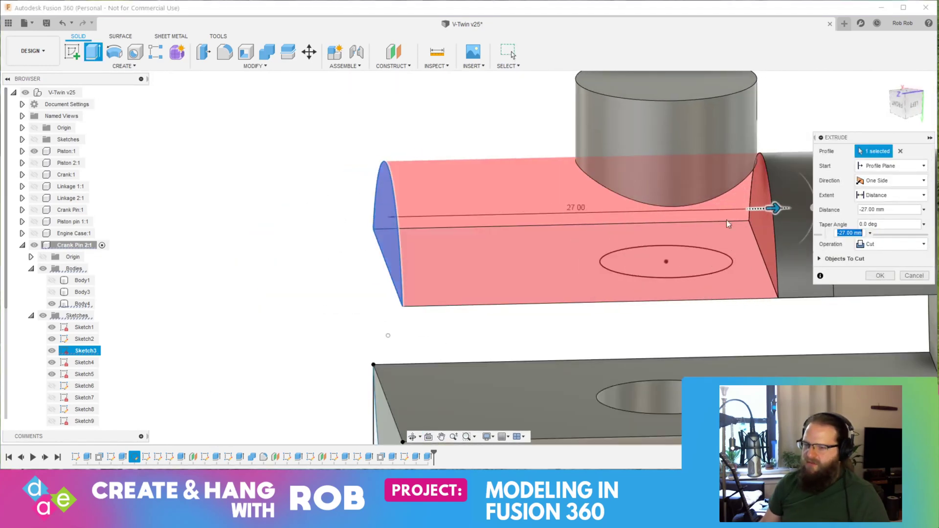
pyautogui.click(35, 151)
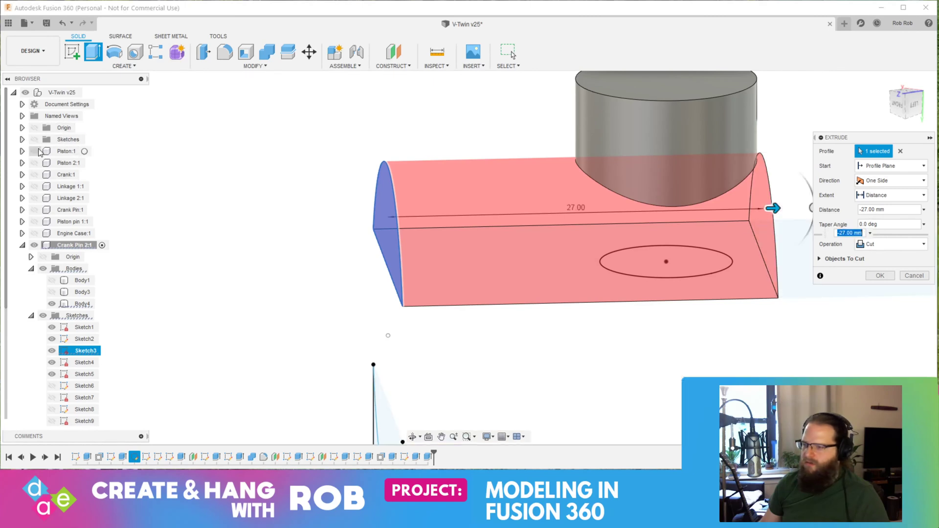
pyautogui.moveTo(775, 207); pyautogui.dragTo(787, 208)
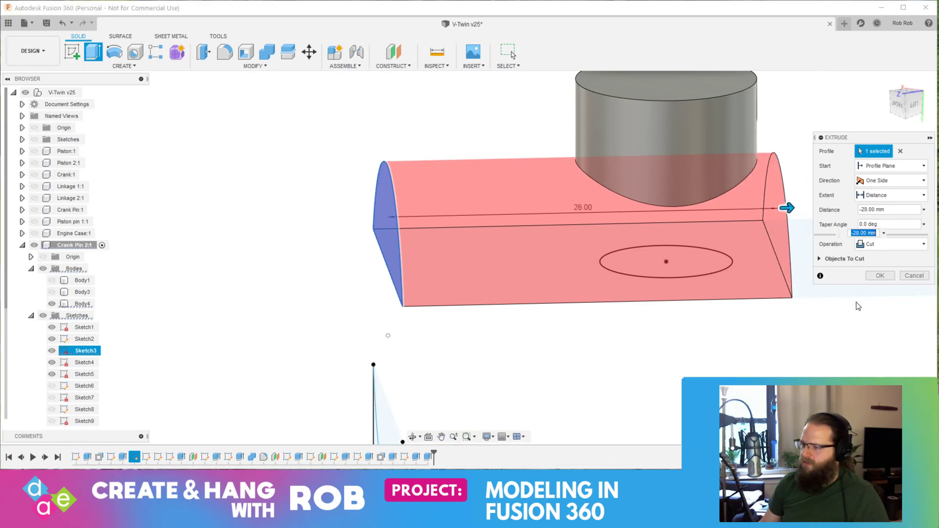
pyautogui.click(881, 276)
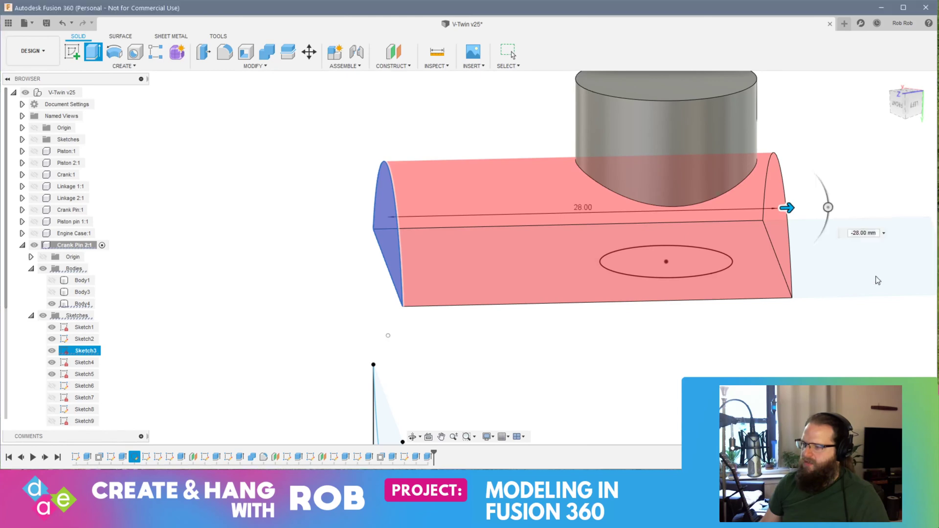
# Show the shaft body Body3 and the piston around the contoured head
pyautogui.click(51, 292)
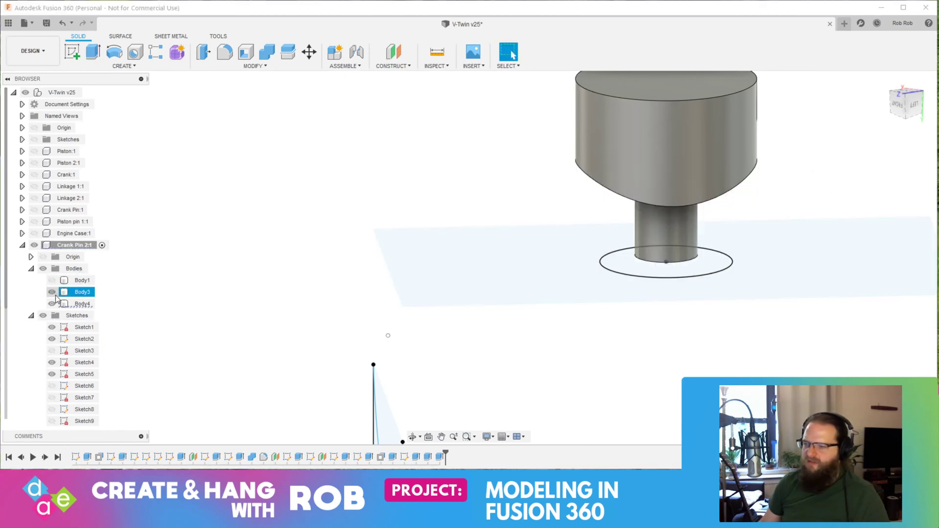
pyautogui.keyDown('shift'); pyautogui.moveTo(621, 299); pyautogui.dragTo(696, 292, button='middle'); pyautogui.keyUp('shift')
pyautogui.click(459, 172)
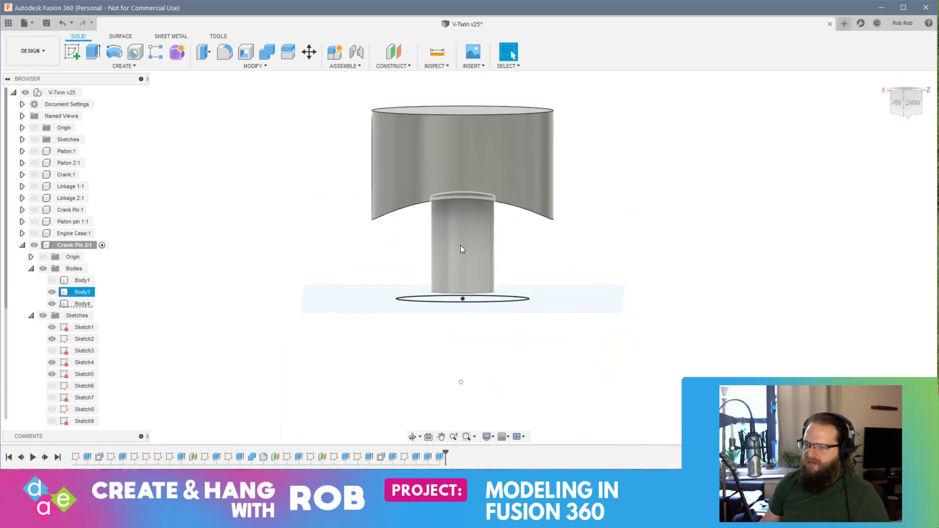
pyautogui.click(34, 151)
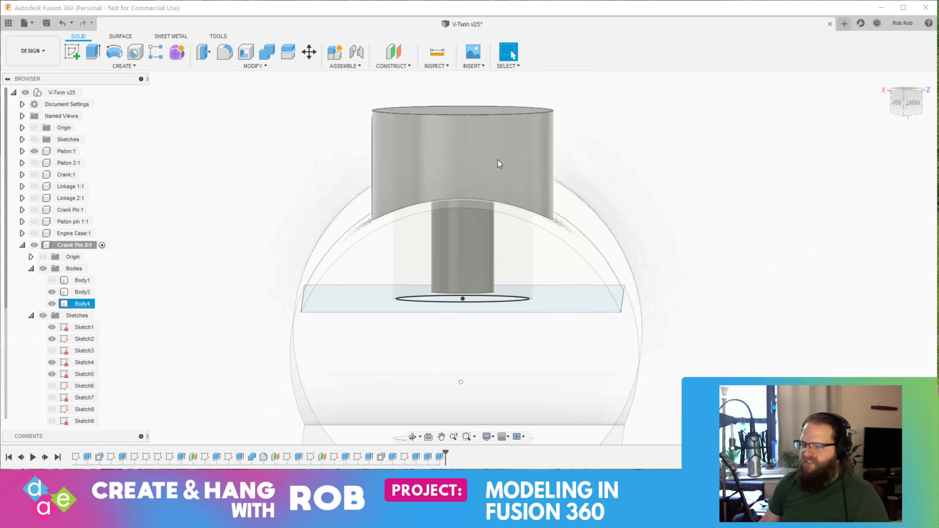
# Offset the head's flat outer face by -4 mm with Press Pull to make the head thinner
pyautogui.keyDown('shift'); pyautogui.moveTo(459, 147); pyautogui.dragTo(466, 90, button='middle'); pyautogui.keyUp('shift')
pyautogui.rightClick(467, 95)
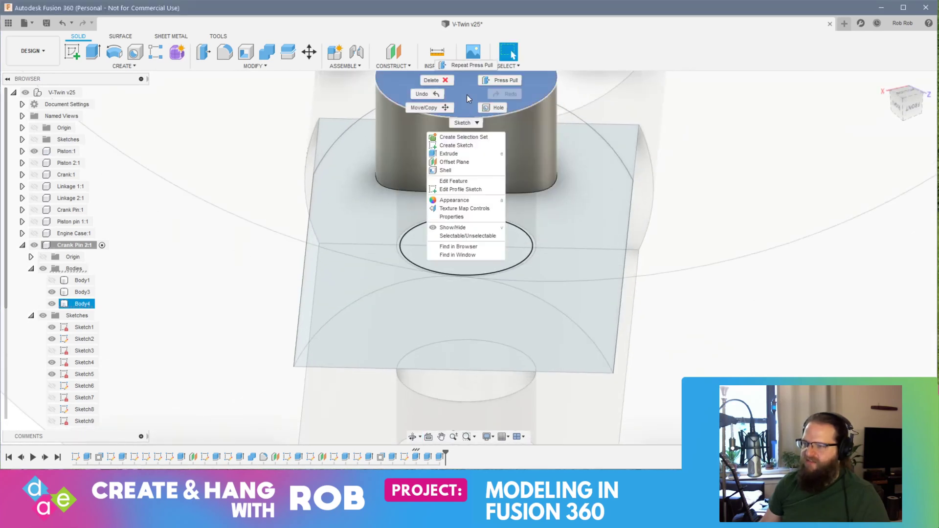
pyautogui.click(506, 80)
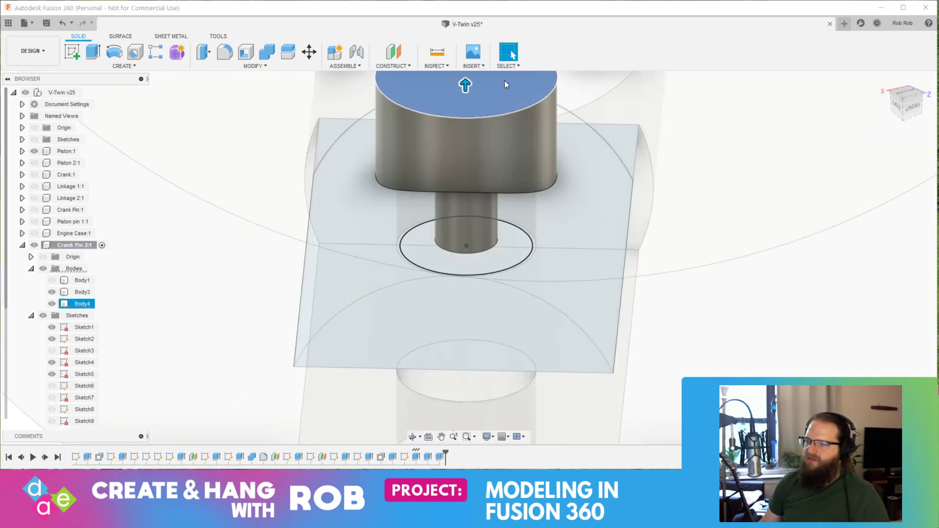
pyautogui.keyDown('shift'); pyautogui.moveTo(533, 128); pyautogui.dragTo(453, 201, button='middle'); pyautogui.keyUp('shift')
pyautogui.moveTo(453, 151); pyautogui.dragTo(452, 216)
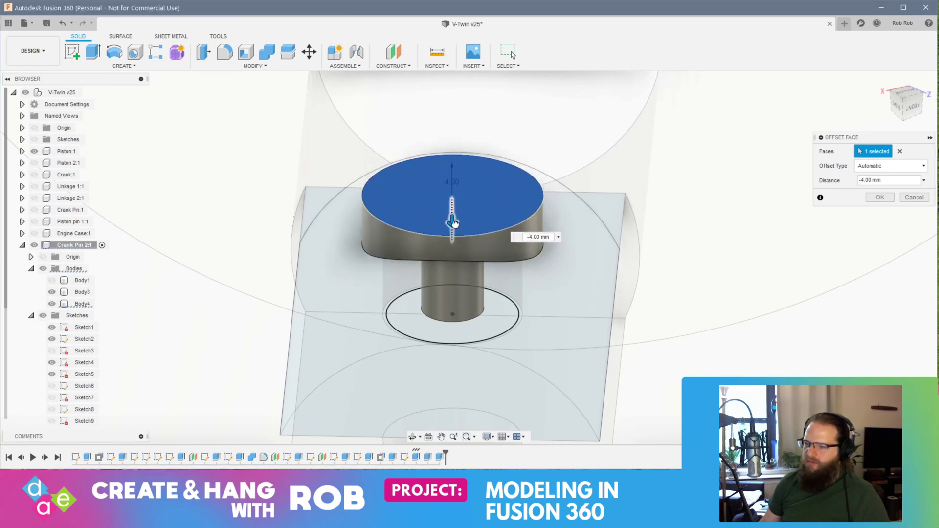
pyautogui.click(874, 202)
# Combine the head Body4 and the shaft Body3 into one body with the Join operation
pyautogui.keyDown('shift'); pyautogui.moveTo(669, 322); pyautogui.dragTo(870, 440, button='middle'); pyautogui.keyUp('shift')
pyautogui.moveTo(629, 291)
pyautogui.mouseDown(button='middle')
pyautogui.moveTo(665, 351)
pyautogui.moveTo(705, 527)
pyautogui.mouseUp(button='middle')
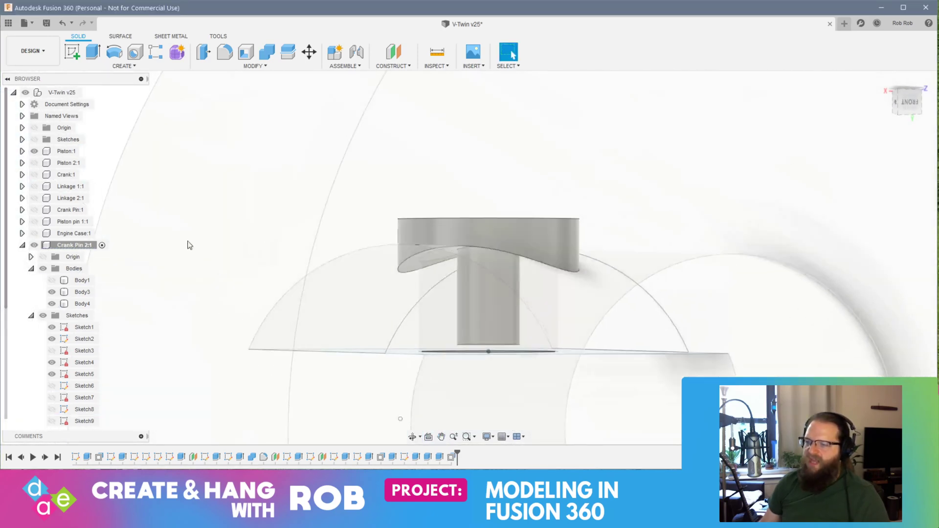
pyautogui.click(83, 305)
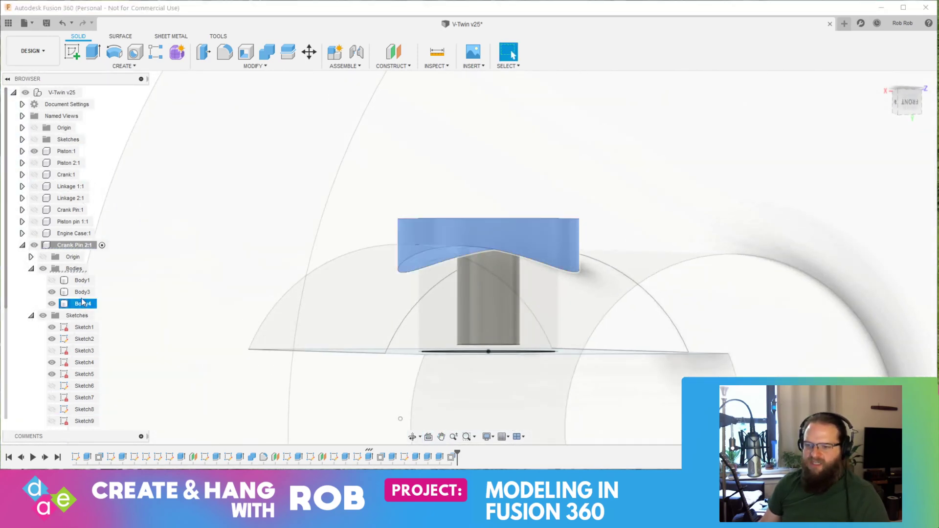
pyautogui.keyDown('ctrl'); pyautogui.click(82, 292); pyautogui.keyUp('ctrl')
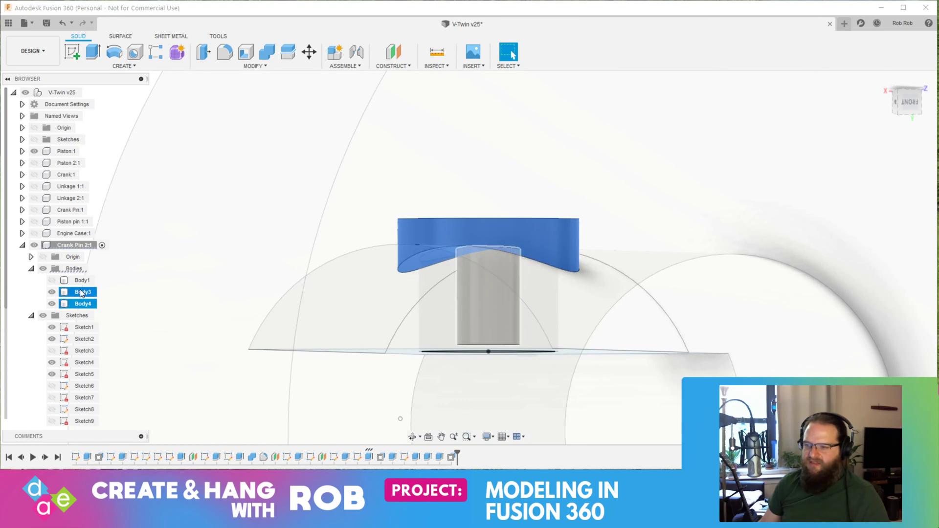
pyautogui.click(267, 52)
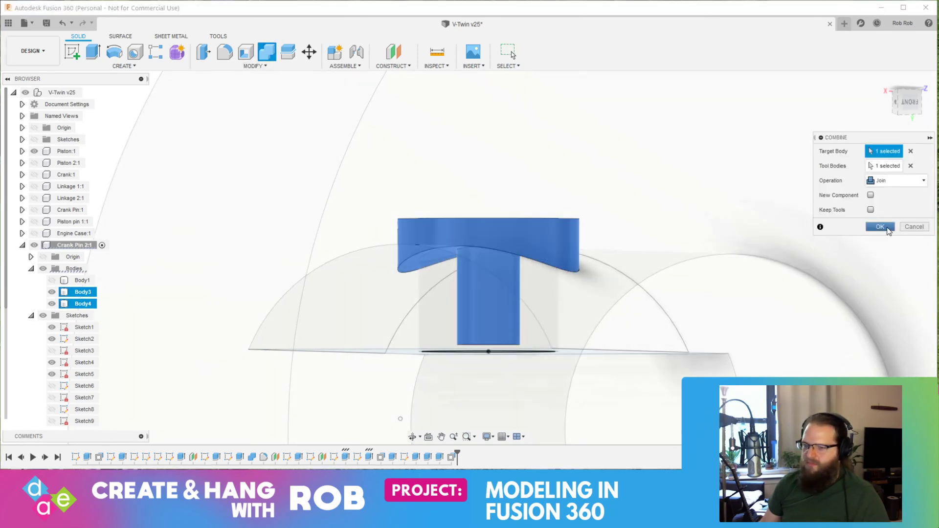
pyautogui.click(880, 227)
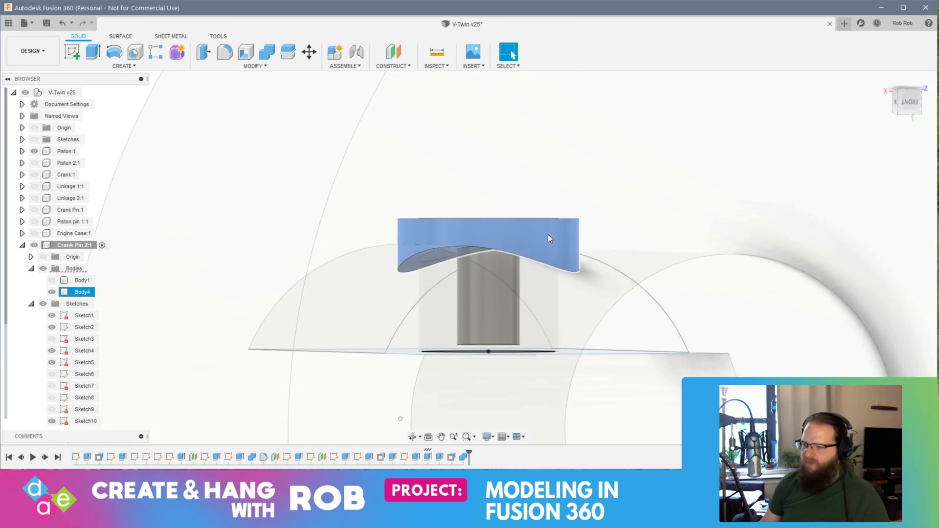
# Fillet the outer circular edge of the head with a 1 mm radius
pyautogui.click(541, 219)
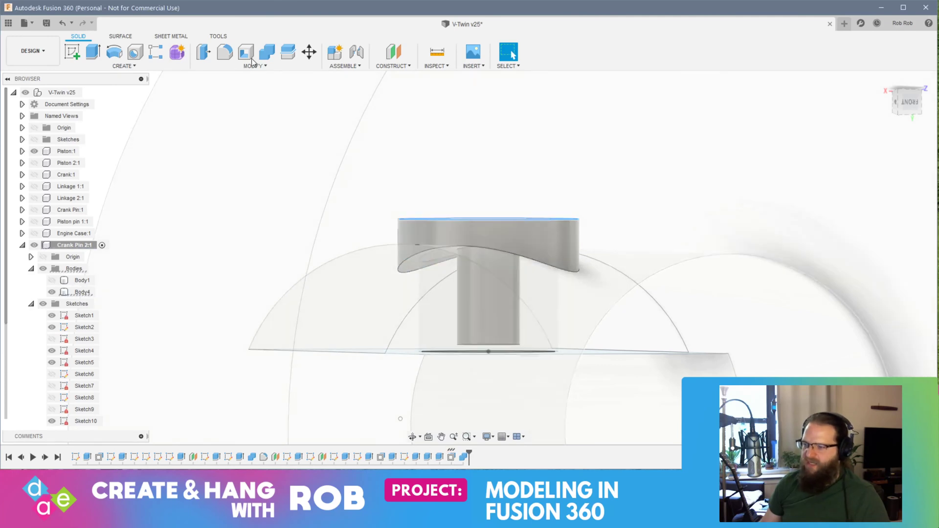
pyautogui.click(225, 51)
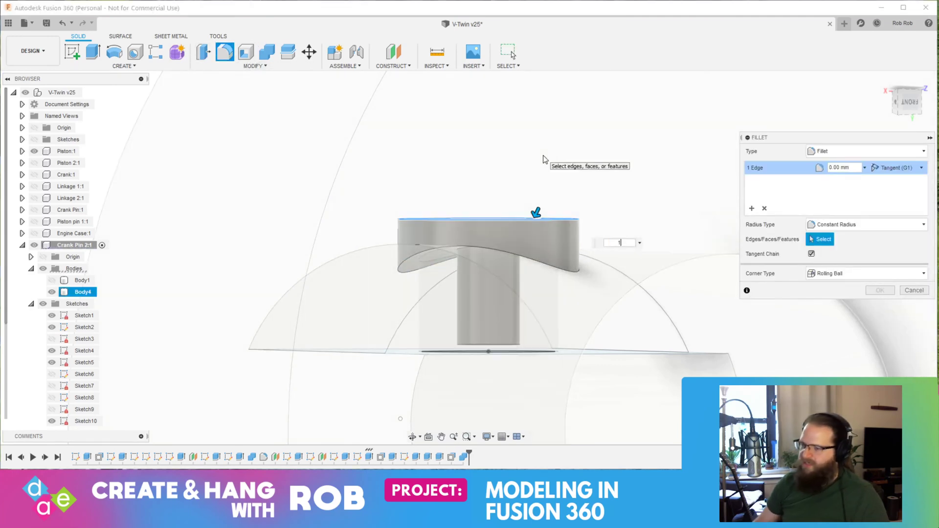
pyautogui.write('1')
pyautogui.press('Return')
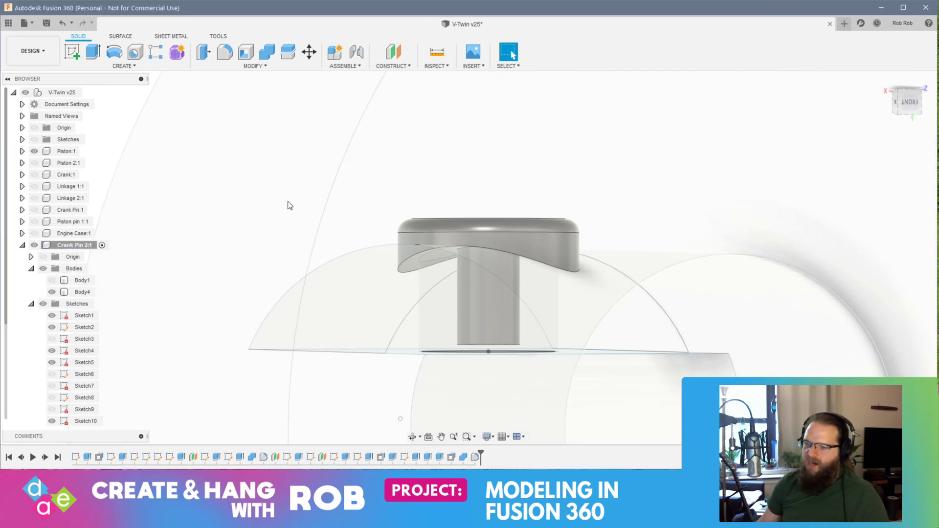
# Hide Crank Pin 2's sketches and show its other half, Body1, together with the insert
pyautogui.click(31, 304)
pyautogui.click(52, 281)
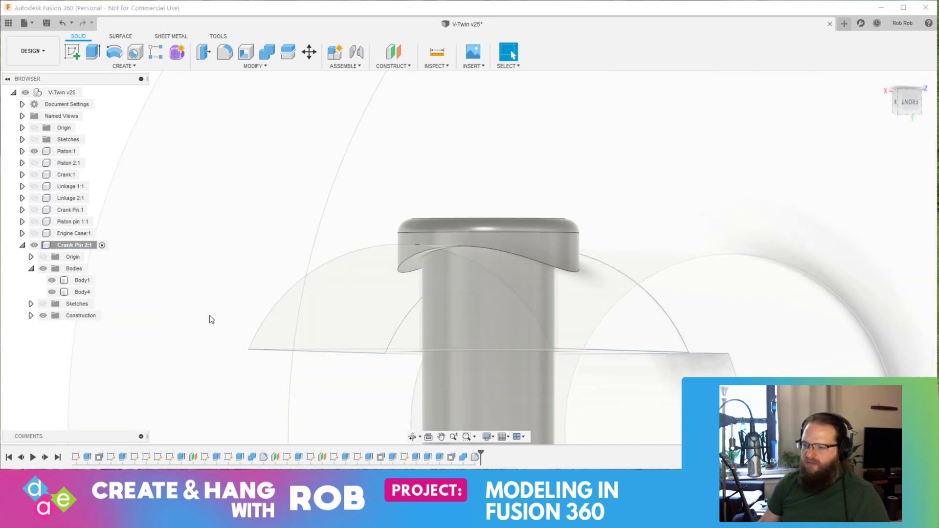
pyautogui.keyDown('shift'); pyautogui.moveTo(279, 282); pyautogui.dragTo(303, 282, button='middle'); pyautogui.keyUp('shift')
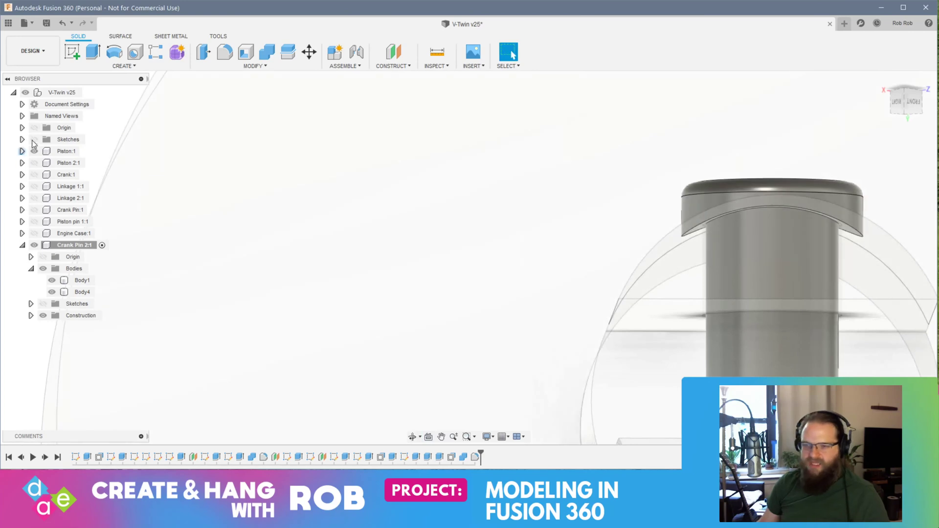
pyautogui.scroll(-5, 577, 337)
# Save the design and activate the top-level V-Twin component
pyautogui.hotkey('ctrl', 's')
pyautogui.press('Return')
pyautogui.click(87, 93)
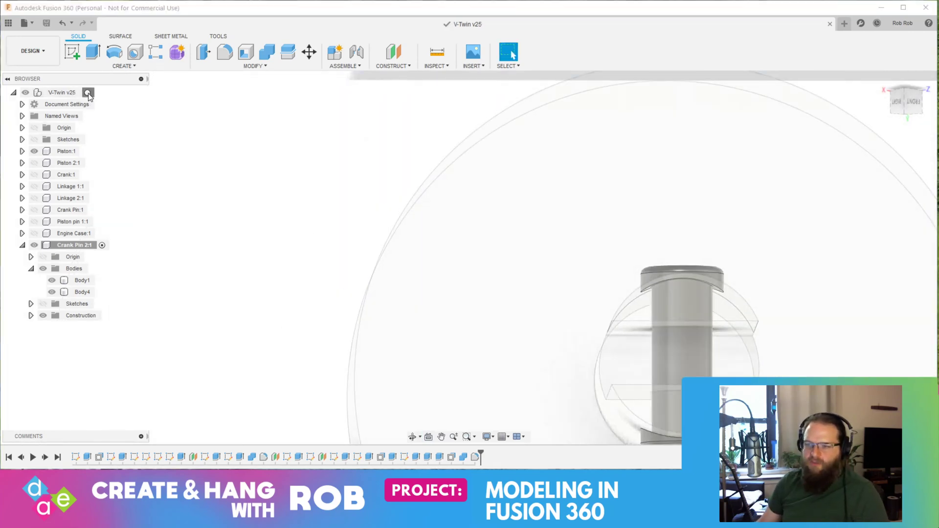
# Show Piston 2, the crank, both linkages, the crank pin and the piston pin, keeping the engine case hidden
pyautogui.scroll(-8, 856, 321)
pyautogui.keyDown('shift'); pyautogui.moveTo(857, 321); pyautogui.dragTo(401, 310, button='middle'); pyautogui.keyUp('shift')
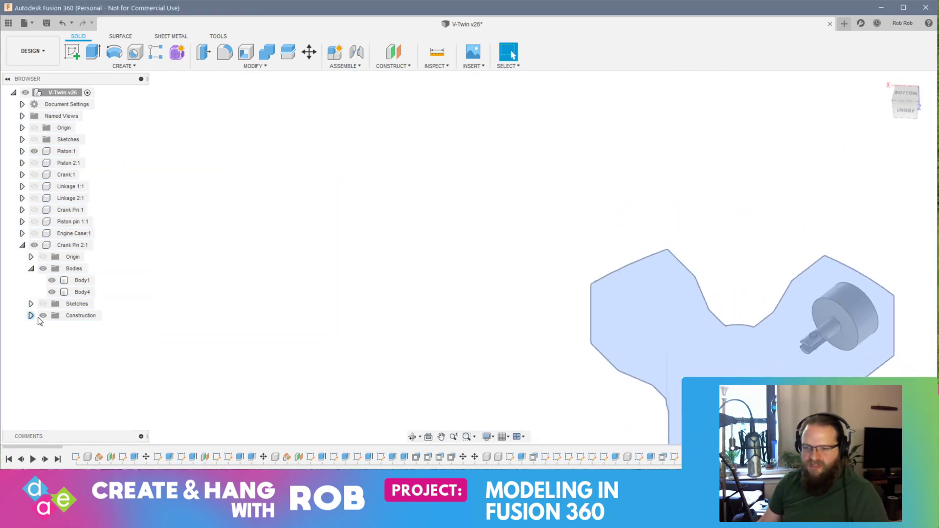
pyautogui.click(22, 245)
pyautogui.click(34, 233)
pyautogui.click(34, 221)
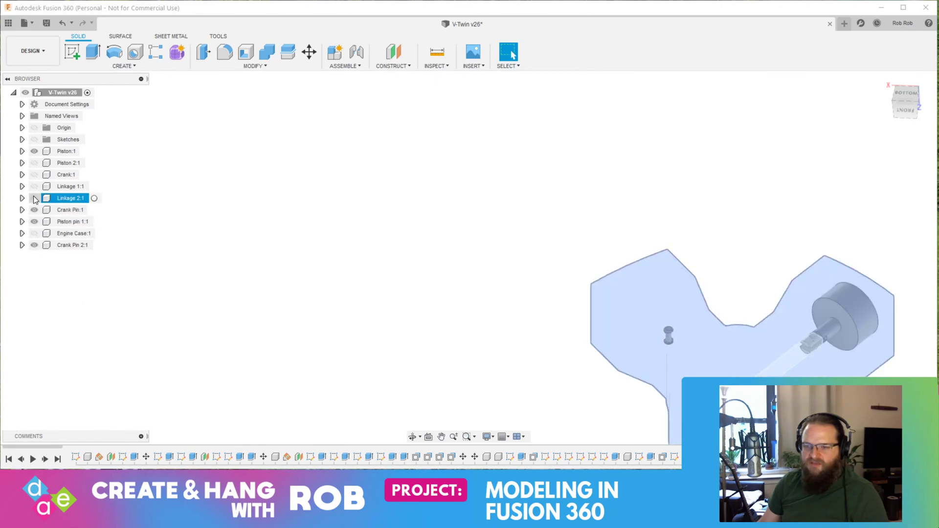
pyautogui.click(34, 198)
pyautogui.click(34, 187)
pyautogui.click(34, 174)
pyautogui.click(34, 152)
pyautogui.click(35, 152)
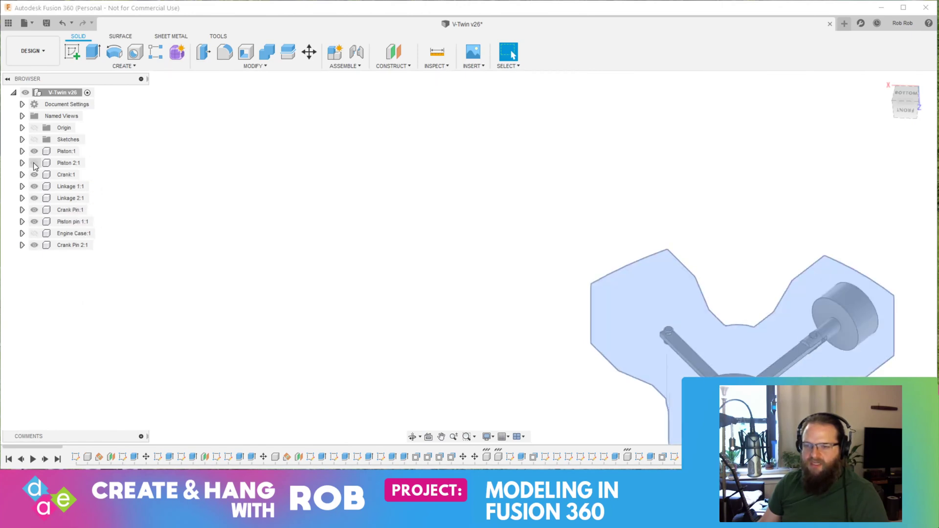
pyautogui.click(34, 163)
pyautogui.moveTo(510, 332)
pyautogui.keyDown('shift'); pyautogui.mouseDown(button='middle')
pyautogui.moveTo(504, 318)
pyautogui.moveTo(500, 328)
pyautogui.mouseUp(button='middle'); pyautogui.keyUp('shift')
pyautogui.keyDown('shift'); pyautogui.moveTo(738, 365); pyautogui.dragTo(831, 275, button='middle'); pyautogui.keyUp('shift')
pyautogui.moveTo(718, 275); pyautogui.dragTo(674, 242, button='middle')
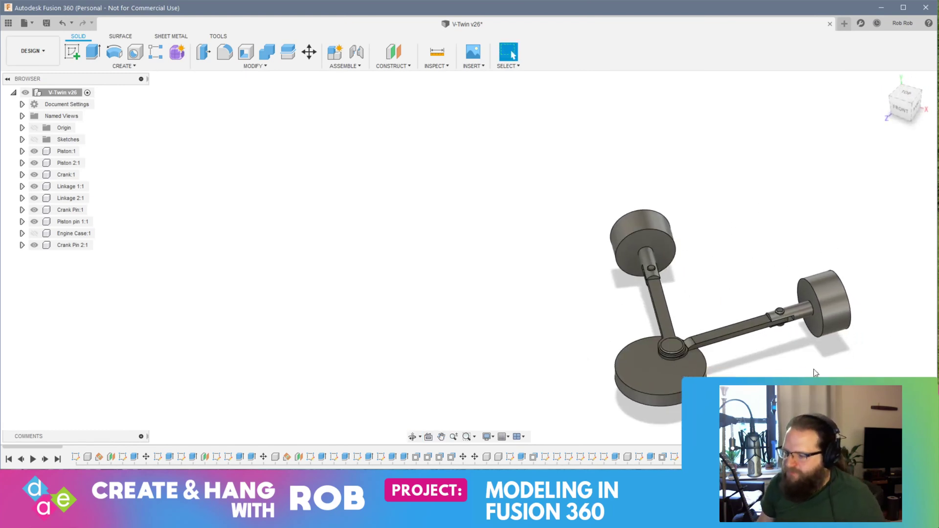
pyautogui.keyDown('shift'); pyautogui.moveTo(822, 421); pyautogui.dragTo(871, 375, button='middle'); pyautogui.keyUp('shift')
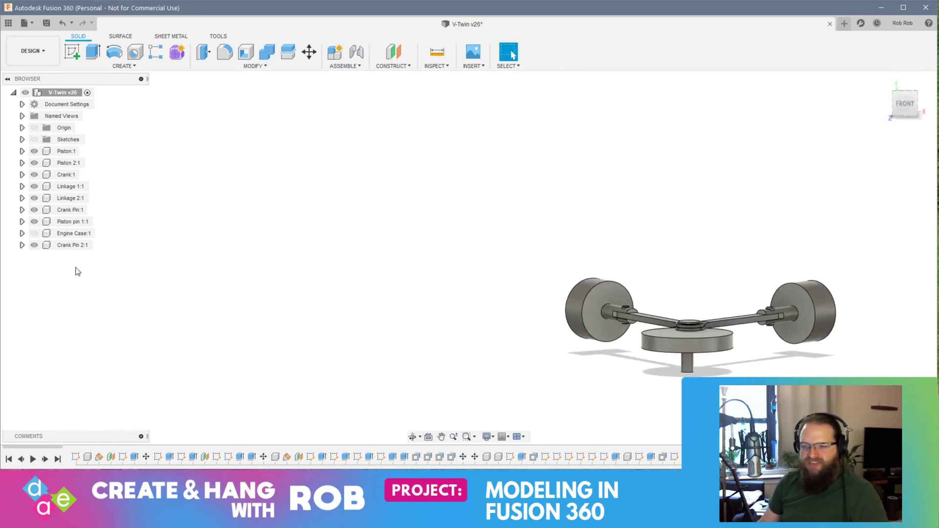
# Show the Engine Case component and start a sketch on the end face of the protruding crank shaft
pyautogui.click(34, 234)
pyautogui.keyDown('shift'); pyautogui.moveTo(645, 351); pyautogui.dragTo(775, 372, button='middle'); pyautogui.keyUp('shift')
pyautogui.keyDown('shift'); pyautogui.moveTo(693, 323); pyautogui.dragTo(809, 244, button='middle'); pyautogui.keyUp('shift')
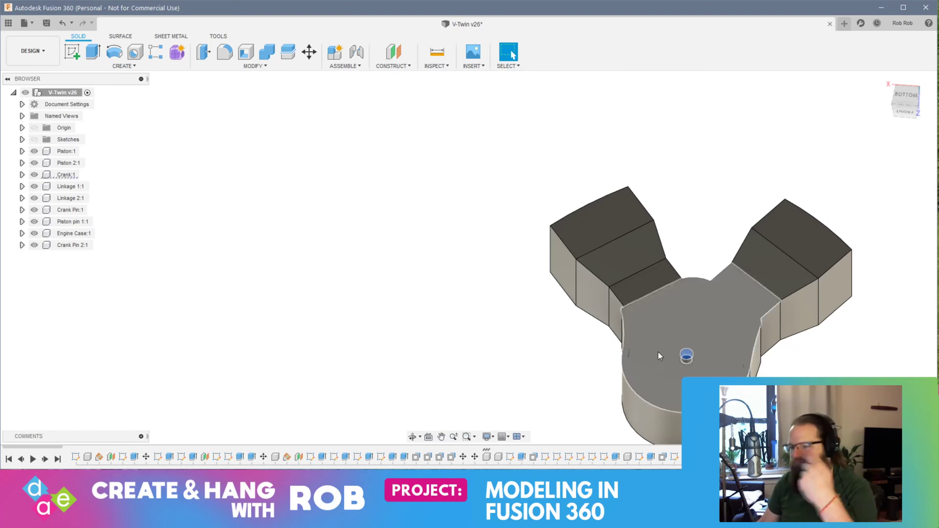
pyautogui.click(83, 57)
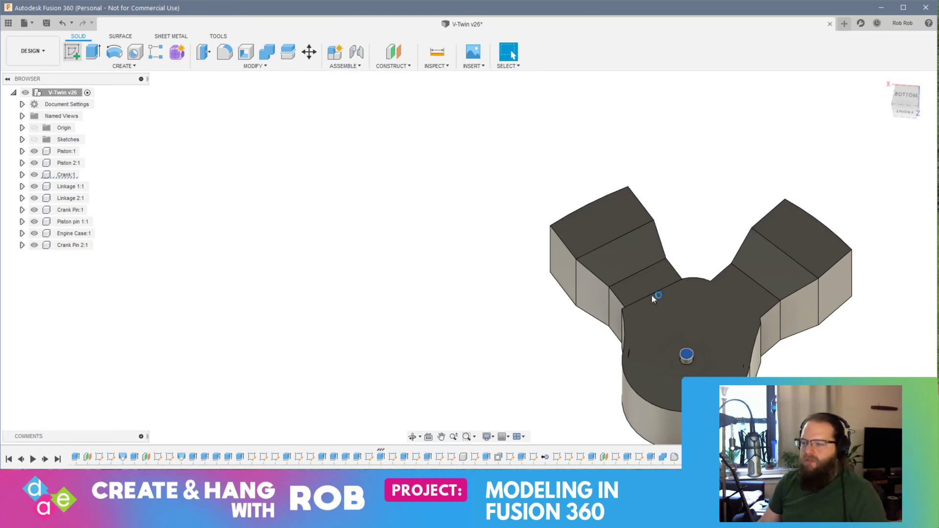
pyautogui.click(631, 337)
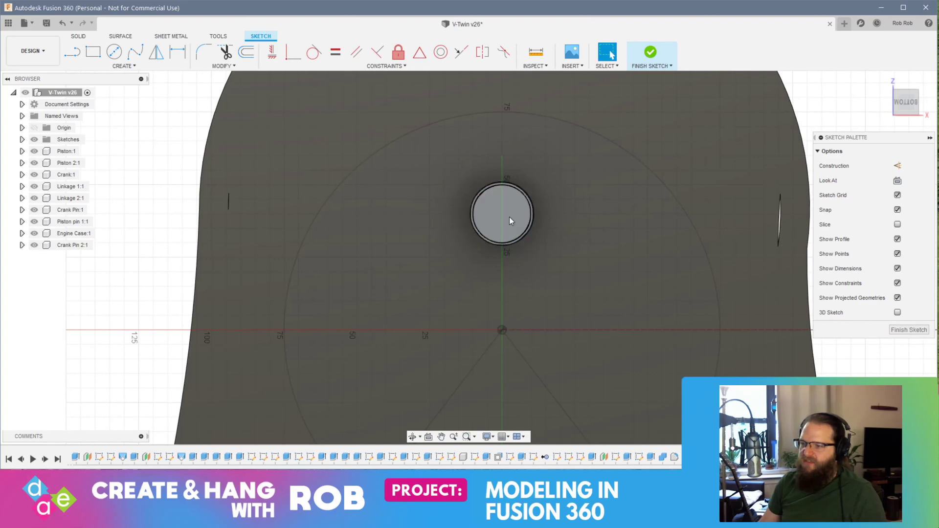
# Draw a 20.5 mm diameter circle centred on the crank shaft's end face
pyautogui.keyDown('shift'); pyautogui.moveTo(509, 216); pyautogui.dragTo(621, 328, button='middle'); pyautogui.keyUp('shift')
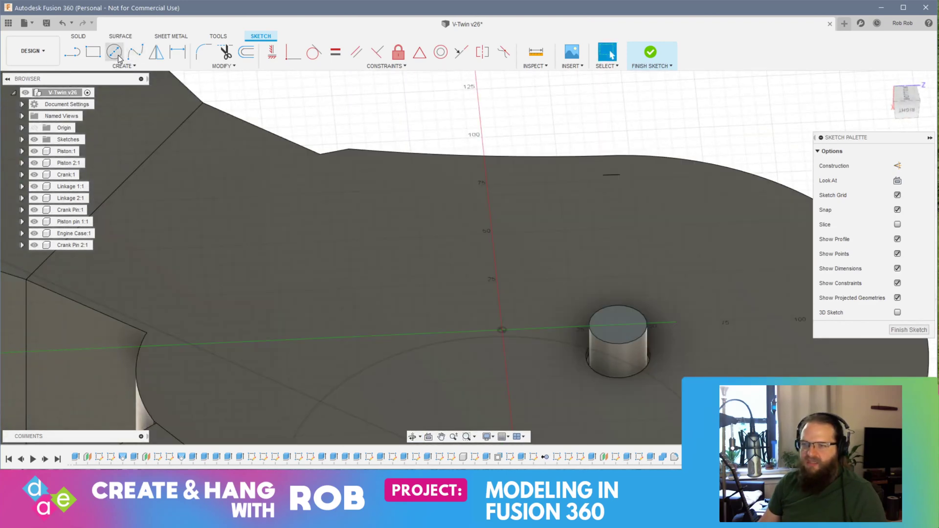
pyautogui.click(114, 52)
pyautogui.keyDown('shift'); pyautogui.moveTo(619, 326); pyautogui.dragTo(544, 262, button='middle'); pyautogui.keyUp('shift')
pyautogui.scroll(2, 544, 263)
pyautogui.scroll(2, 527, 314)
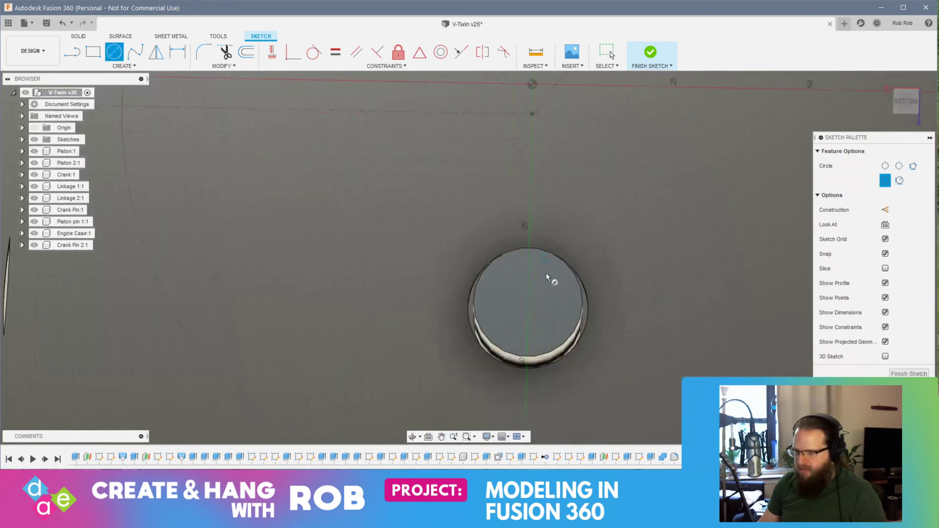
pyautogui.click(529, 303)
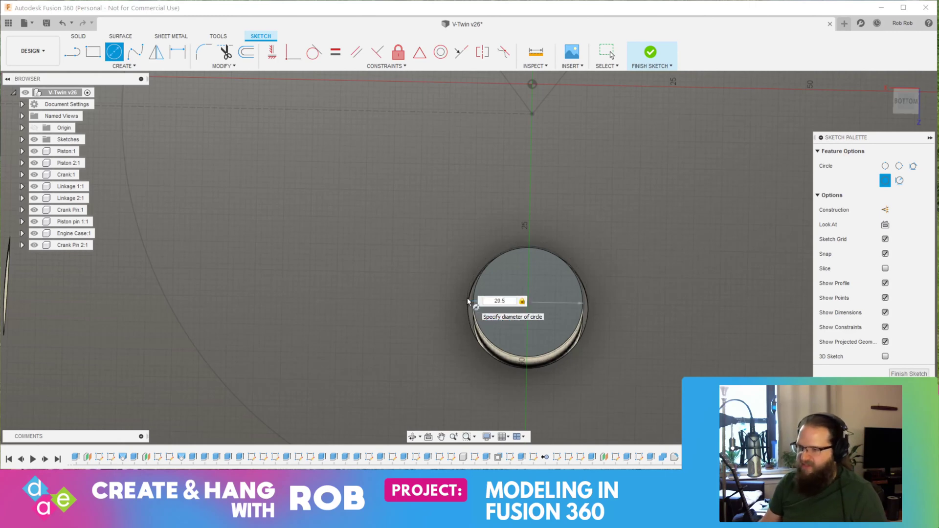
pyautogui.press('Return')
pyautogui.press('Escape')
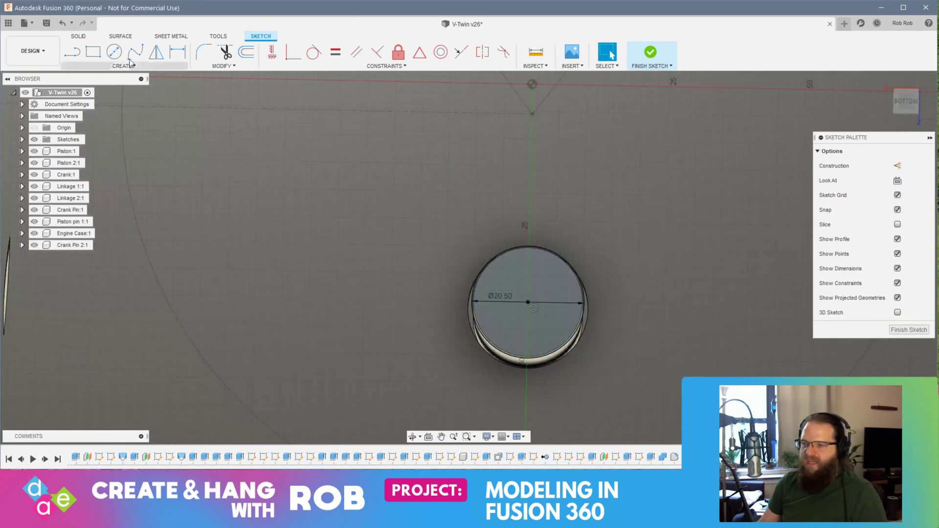
# Draw a 150 mm diameter circle concentric with the 20.5 mm circle around the shaft
pyautogui.click(113, 52)
pyautogui.click(530, 304)
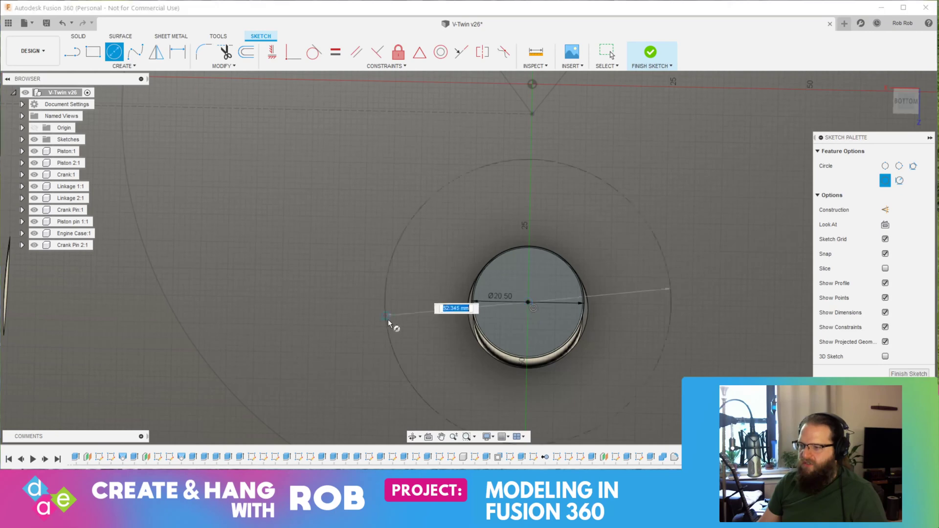
pyautogui.scroll(-6, 404, 310)
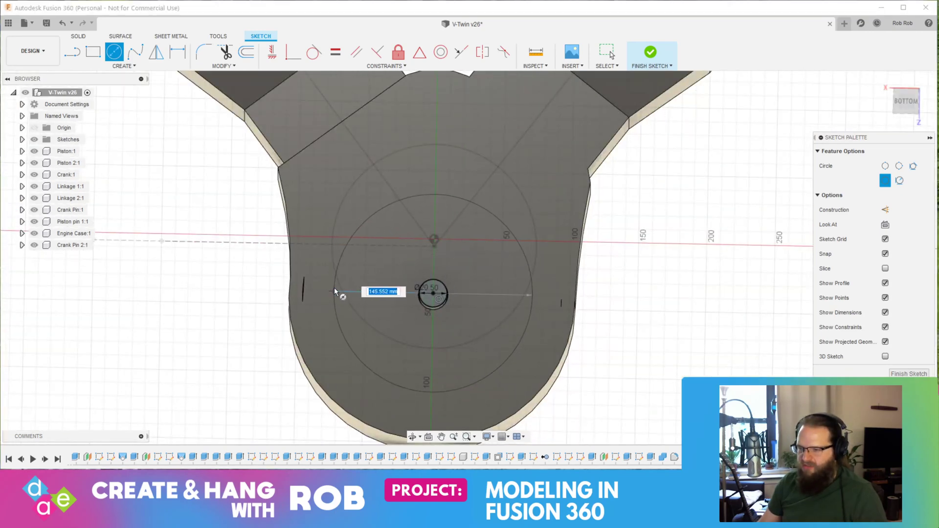
pyautogui.press('Tab')
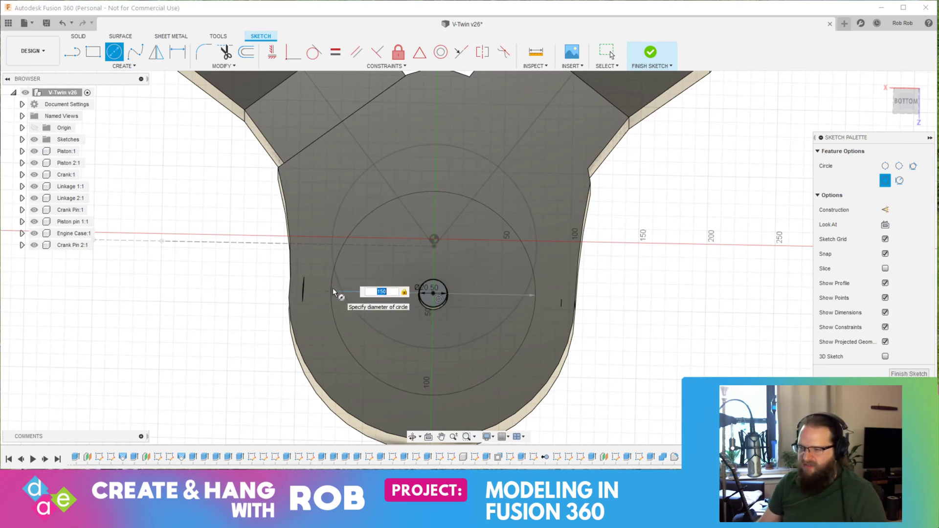
pyautogui.press('Return')
pyautogui.press('Escape')
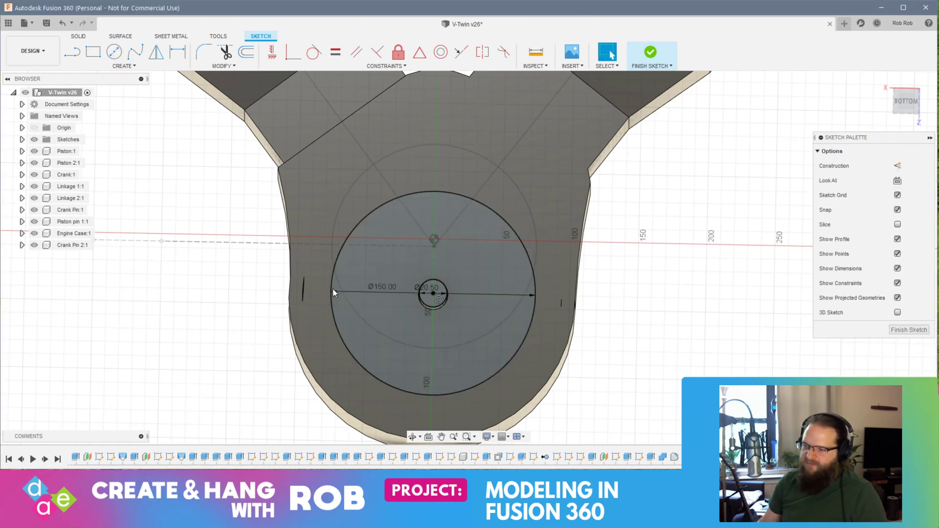
# Extrude the ring between the two circles by -12 mm toward the engine case as a new body
pyautogui.click(485, 329)
pyautogui.keyDown('shift'); pyautogui.moveTo(485, 334); pyautogui.dragTo(484, 227, button='middle'); pyautogui.keyUp('shift')
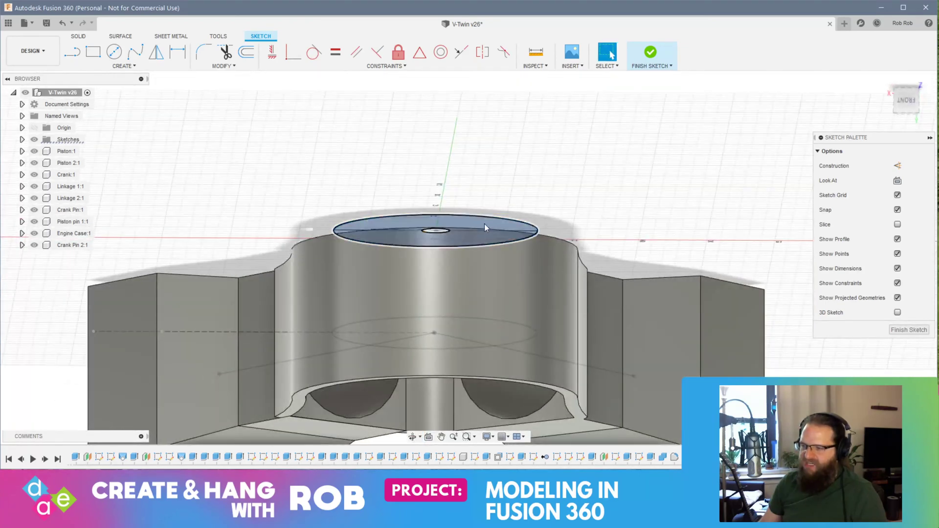
pyautogui.scroll(5, 486, 227)
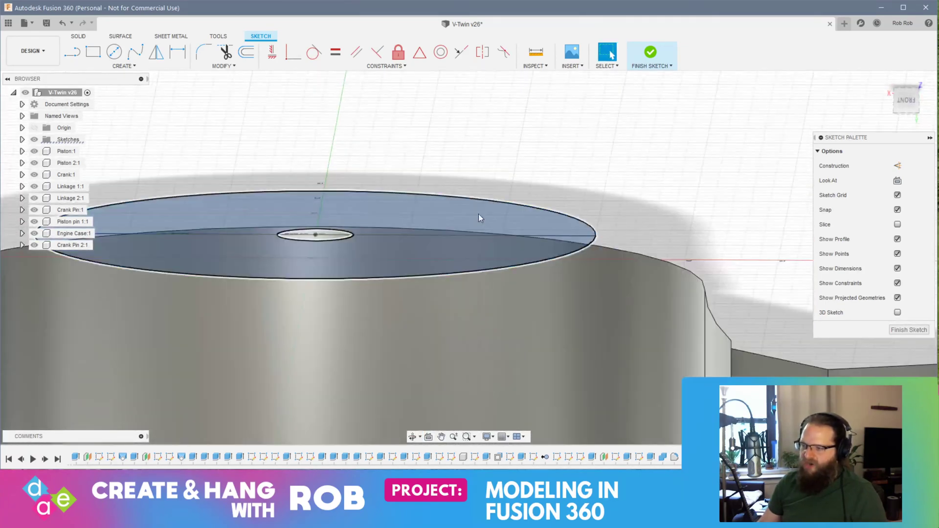
pyautogui.rightClick(508, 216)
pyautogui.click(529, 209)
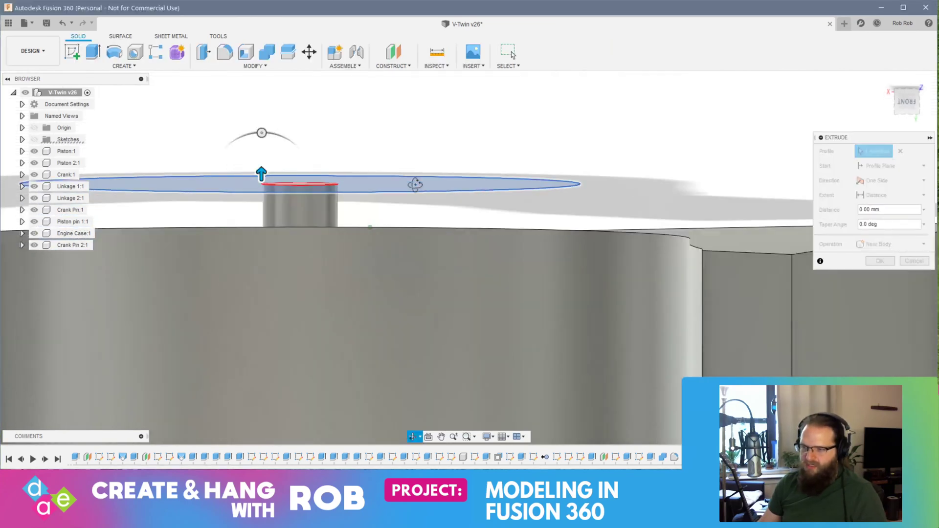
pyautogui.moveTo(259, 170); pyautogui.dragTo(247, 209)
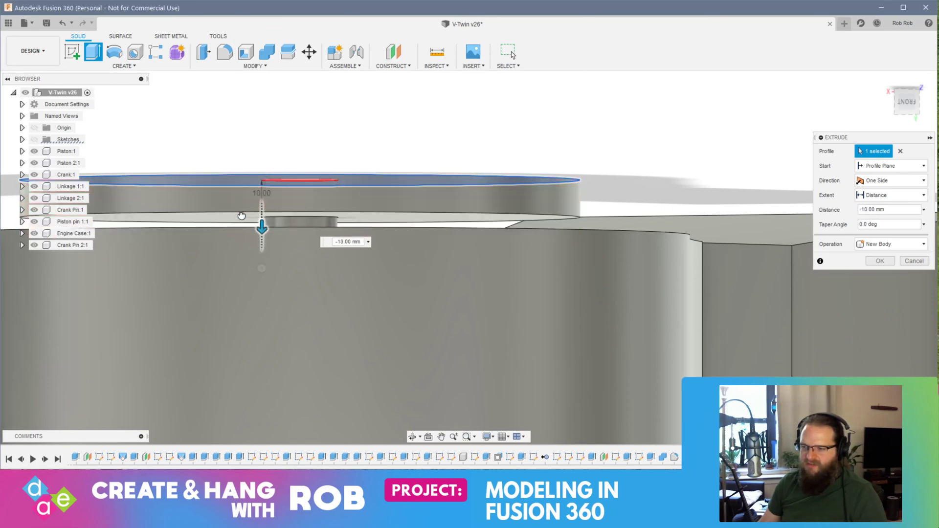
pyautogui.keyDown('shift'); pyautogui.moveTo(259, 223); pyautogui.dragTo(270, 204, button='middle'); pyautogui.keyUp('shift')
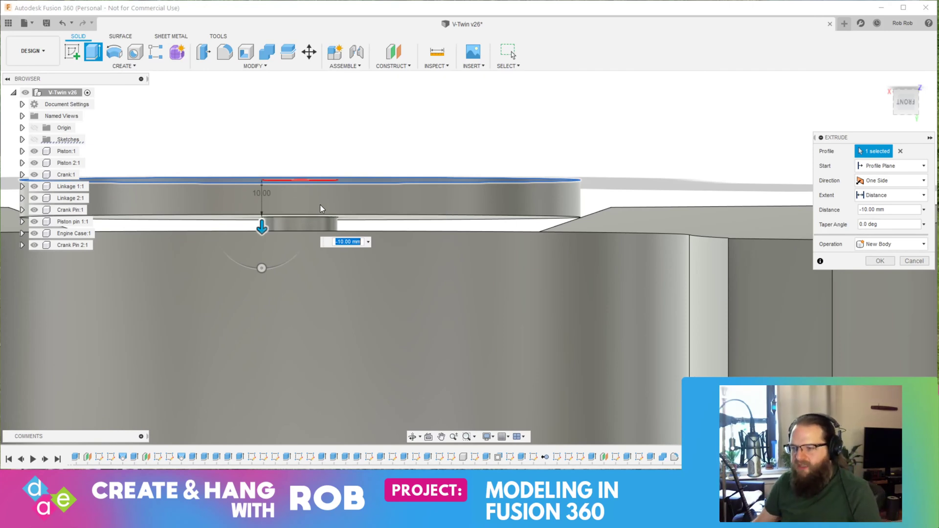
pyautogui.write('15')
pyautogui.press('BackSpace')
pyautogui.press('BackSpace')
pyautogui.write('-15')
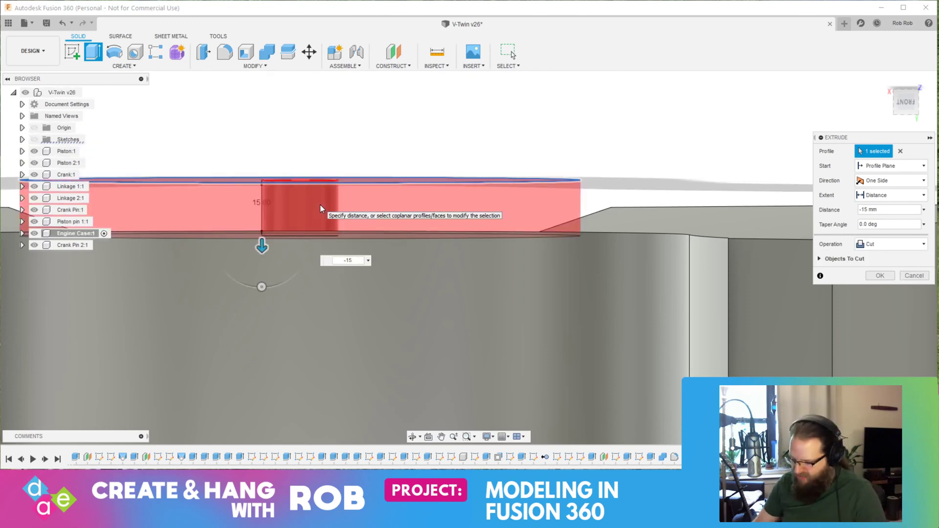
pyautogui.press('BackSpace')
pyautogui.write('2')
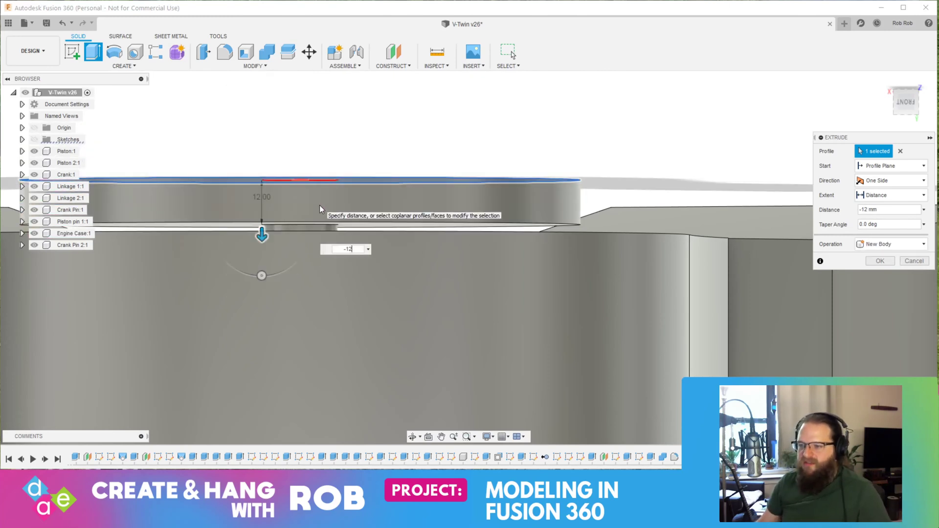
pyautogui.press('Return')
pyautogui.keyDown('shift'); pyautogui.moveTo(216, 287); pyautogui.dragTo(223, 250, button='middle'); pyautogui.keyUp('shift')
pyautogui.keyDown('shift'); pyautogui.moveTo(295, 236); pyautogui.dragTo(321, 352, button='middle'); pyautogui.keyUp('shift')
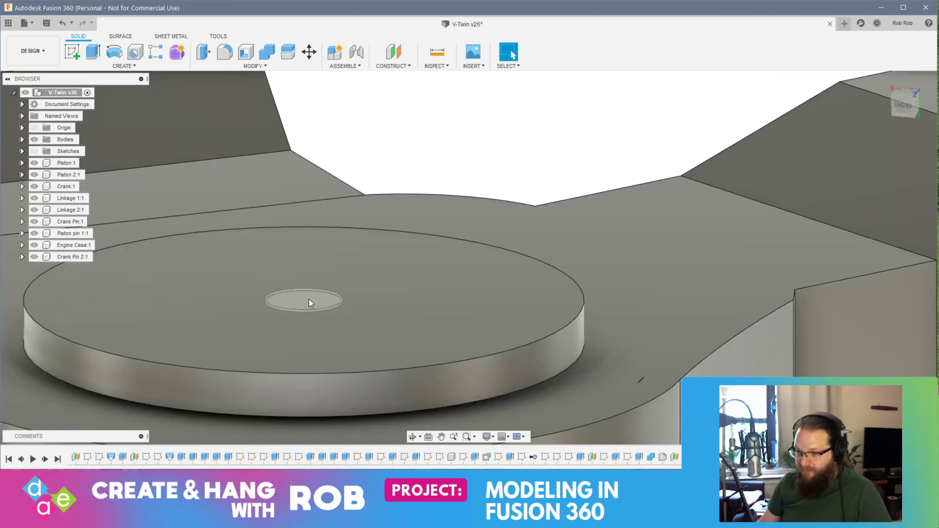
pyautogui.keyDown('shift'); pyautogui.moveTo(304, 300); pyautogui.dragTo(275, 332, button='middle'); pyautogui.keyUp('shift')
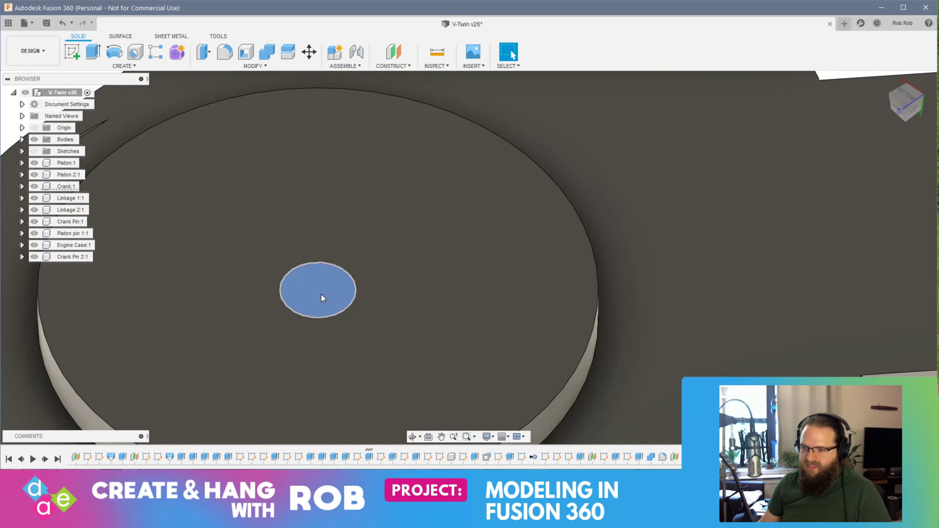
pyautogui.rightClick(321, 297)
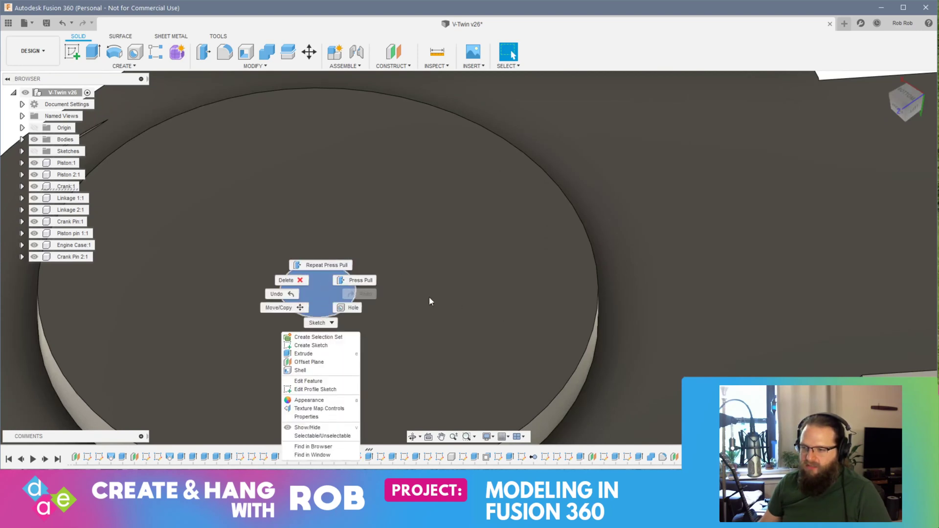
pyautogui.click(254, 182)
pyautogui.press('Escape')
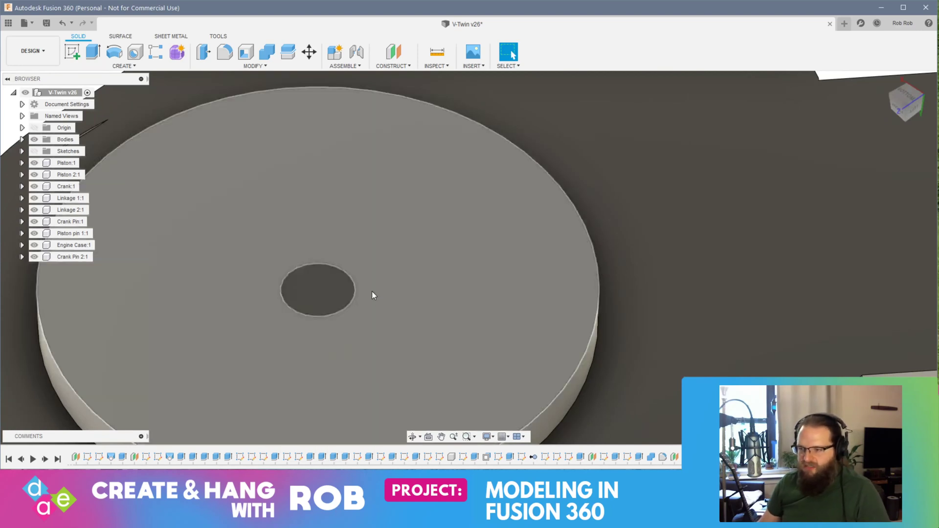
# Sketch a 10 mm diameter circle centred on the shaft's end face inside the disc
pyautogui.click(316, 281)
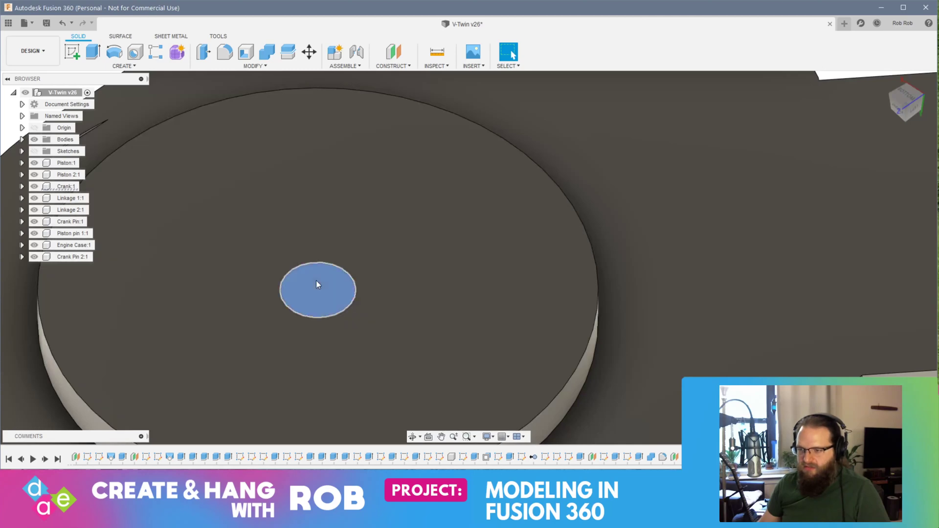
pyautogui.click(73, 53)
pyautogui.click(111, 56)
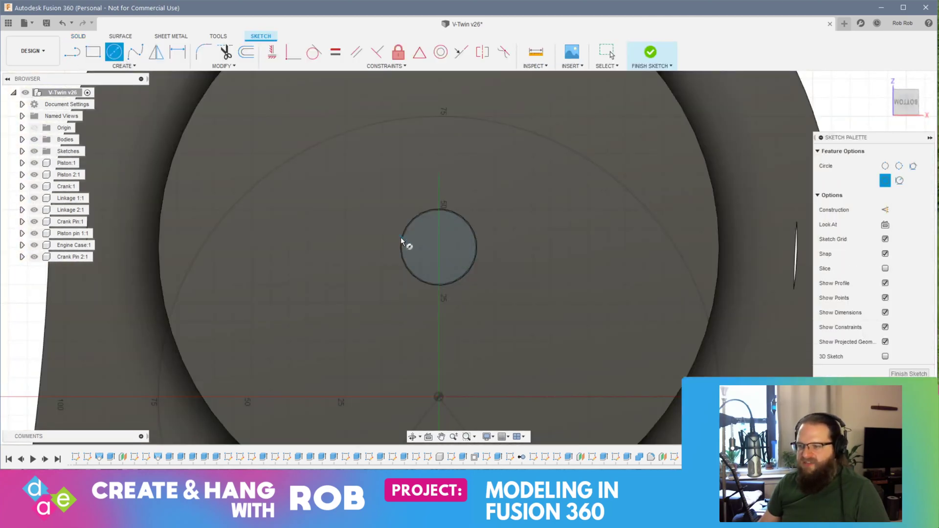
pyautogui.click(440, 250)
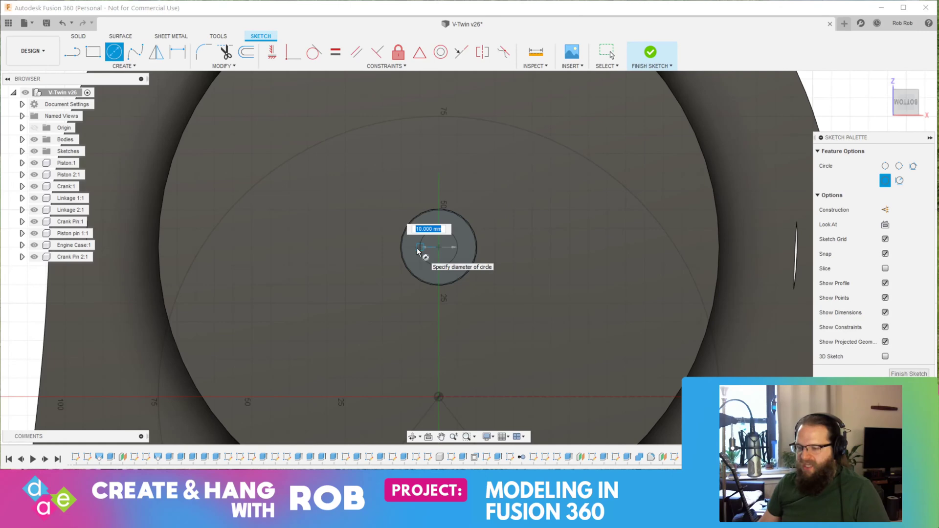
pyautogui.click(417, 252)
pyautogui.press('Escape')
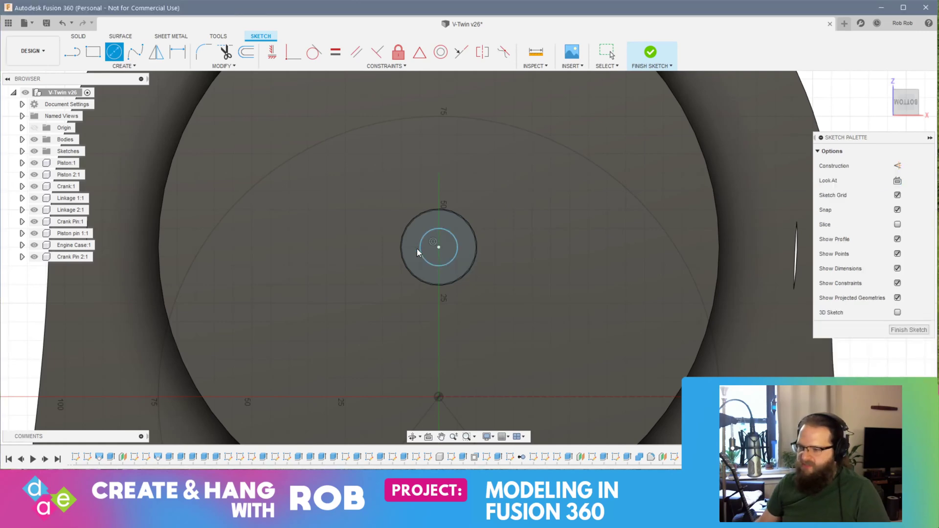
pyautogui.keyDown('shift'); pyautogui.moveTo(449, 245); pyautogui.dragTo(466, 245, button='middle'); pyautogui.keyUp('shift')
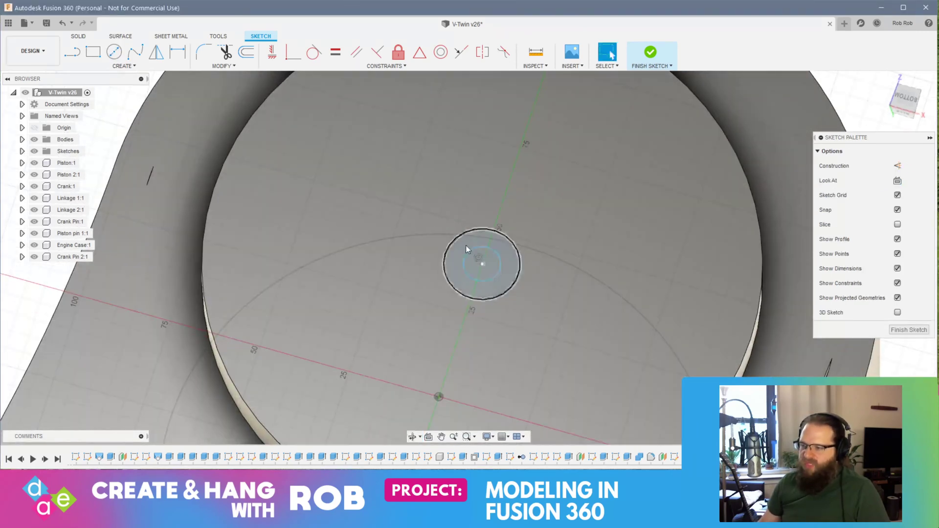
pyautogui.rightClick(488, 264)
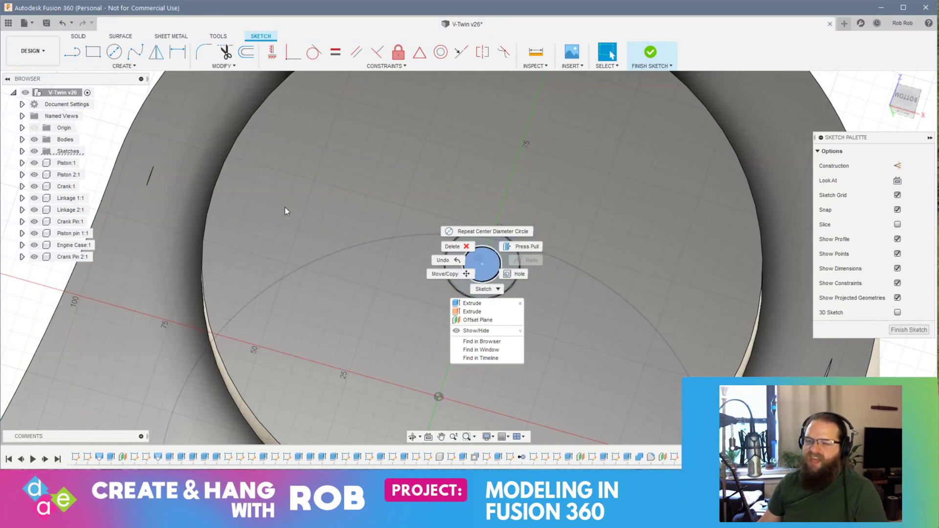
pyautogui.click(296, 221)
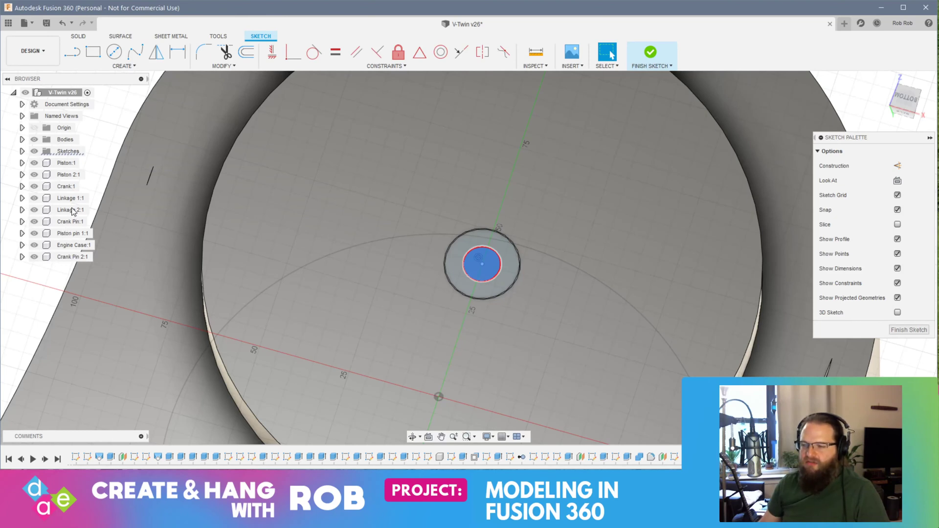
pyautogui.moveTo(604, 335)
pyautogui.keyDown('shift'); pyautogui.mouseDown(button='middle')
pyautogui.moveTo(548, 281)
pyautogui.moveTo(602, 254)
pyautogui.moveTo(558, 279)
pyautogui.moveTo(554, 304)
pyautogui.moveTo(386, 115)
pyautogui.mouseUp(button='middle'); pyautogui.keyUp('shift')
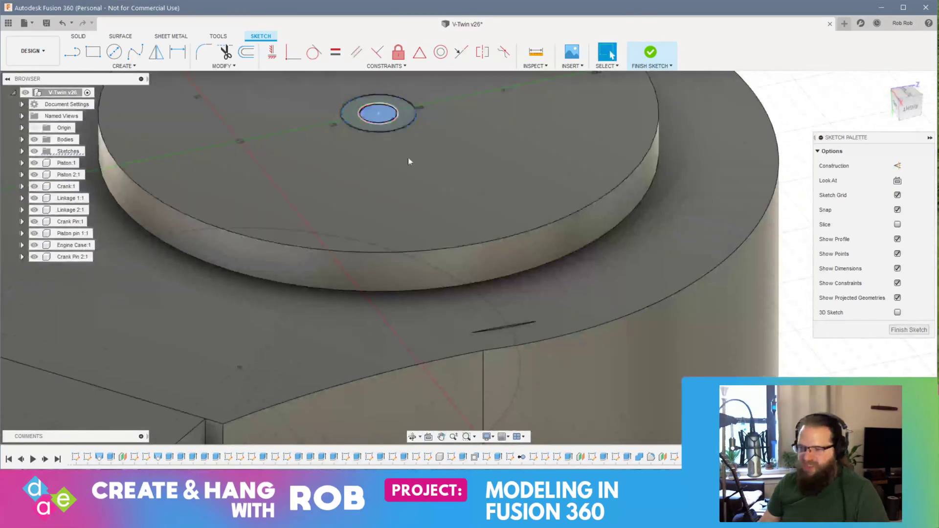
# Undo the 10 mm circle, the disc extrusion and the circles in the shaft-end sketch
pyautogui.hotkey('ctrl', 'z')
pyautogui.hotkey('ctrl', 'z')
pyautogui.hotkey('ctrl', 'z')
pyautogui.hotkey('ctrl', 'z')
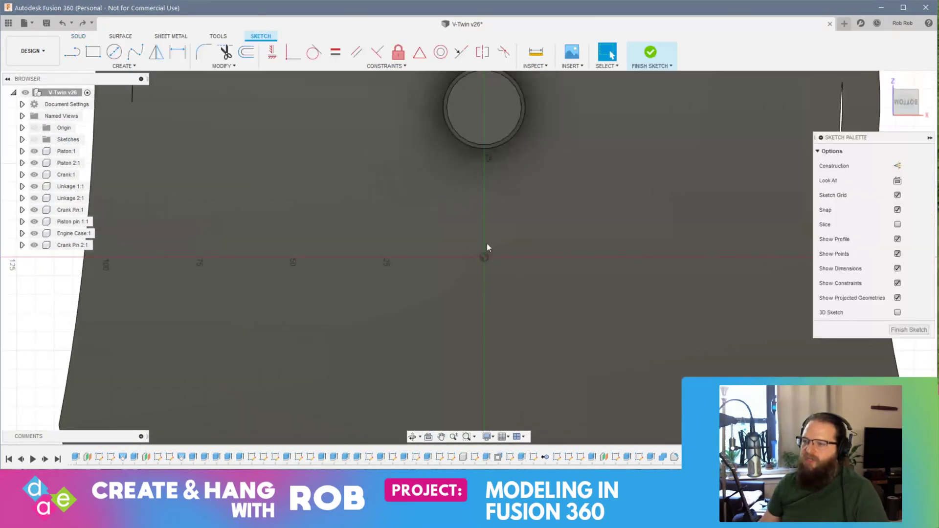
pyautogui.moveTo(488, 247); pyautogui.dragTo(442, 163, button='middle')
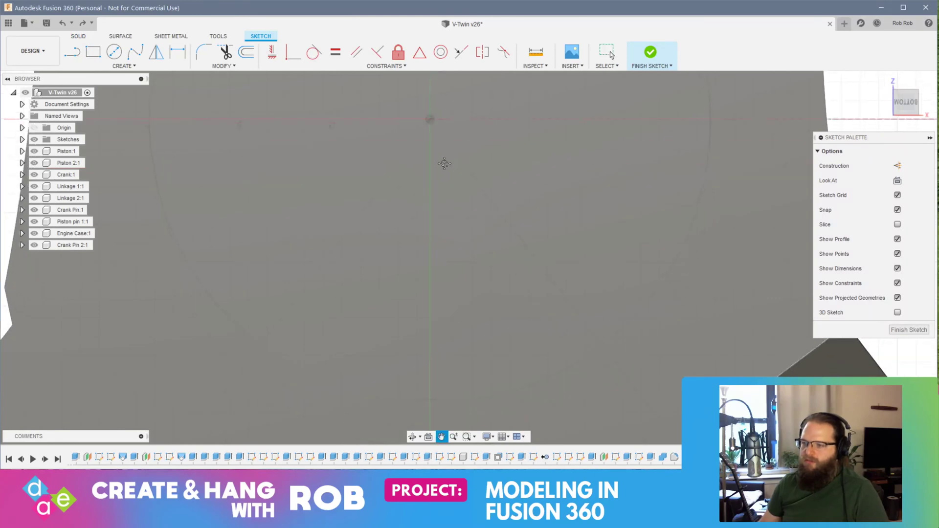
pyautogui.keyDown('shift'); pyautogui.moveTo(462, 227); pyautogui.dragTo(270, 82, button='middle'); pyautogui.keyUp('shift')
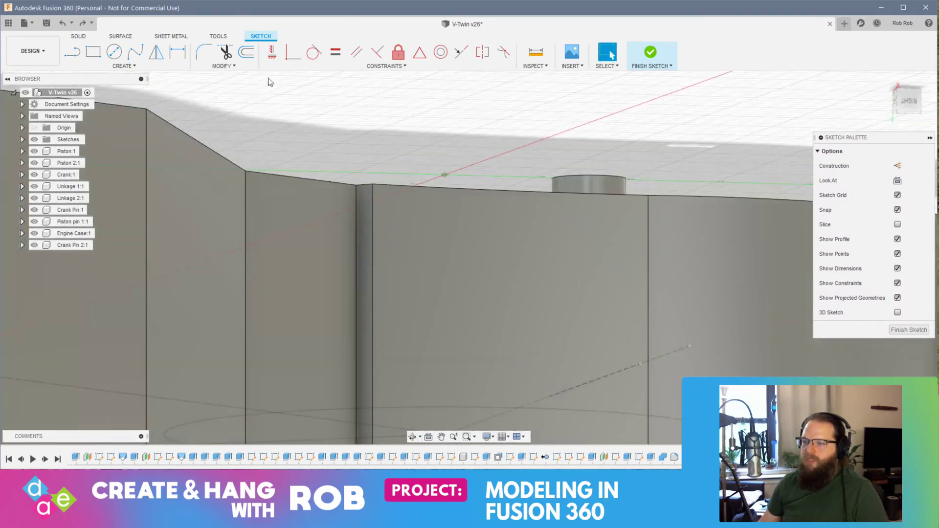
# Redo the 20.5 mm circle around the shaft and finish the sketch
pyautogui.click(84, 24)
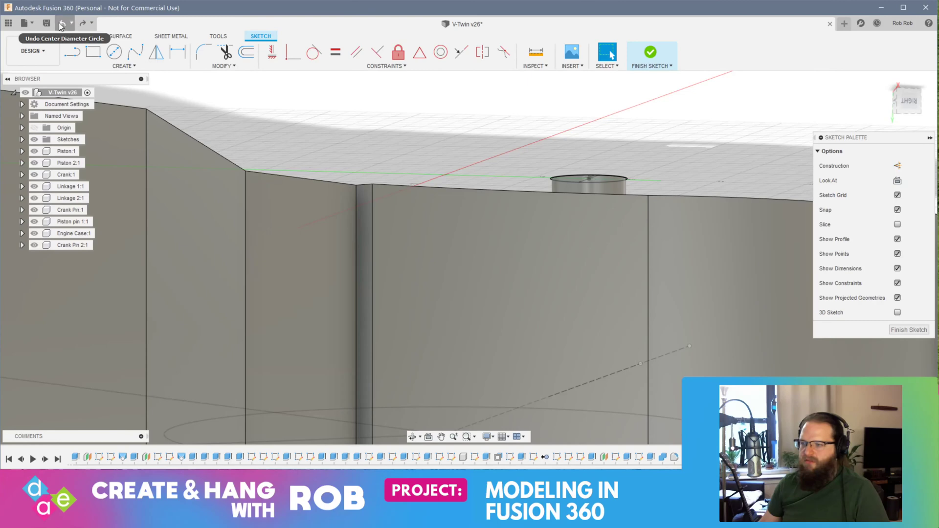
pyautogui.click(896, 330)
pyautogui.moveTo(636, 305)
pyautogui.keyDown('shift'); pyautogui.mouseDown(button='middle')
pyautogui.moveTo(612, 327)
pyautogui.moveTo(624, 308)
pyautogui.mouseUp(button='middle'); pyautogui.keyUp('shift')
pyautogui.scroll(-5, 612, 326)
pyautogui.keyDown('shift'); pyautogui.moveTo(624, 309); pyautogui.dragTo(651, 367, button='middle'); pyautogui.keyUp('shift')
pyautogui.moveTo(650, 367); pyautogui.dragTo(603, 252, button='middle')
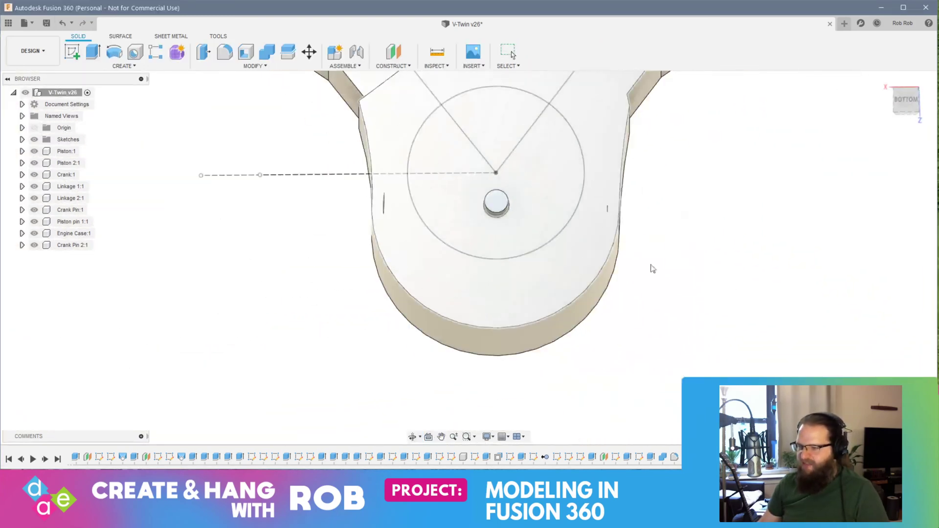
# Create and activate an empty component named Hand Crank in the top-level assembly
pyautogui.click(404, 69)
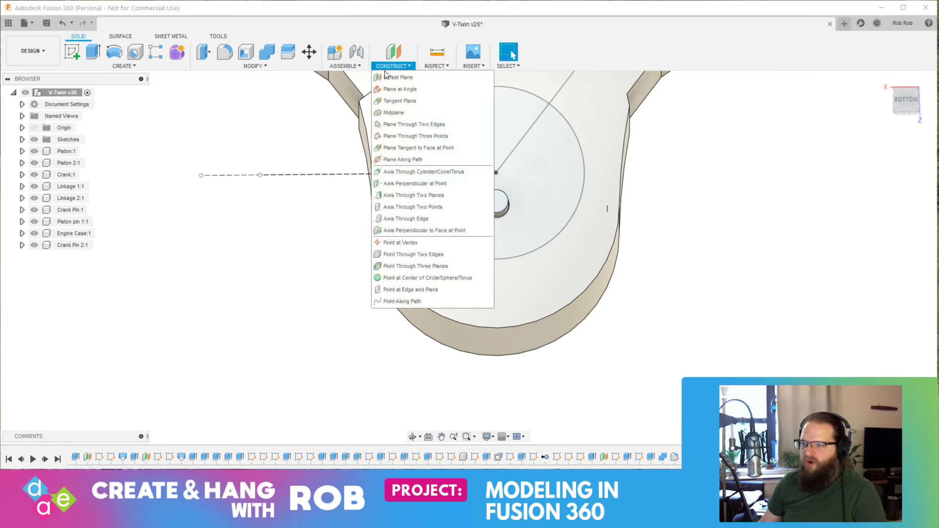
pyautogui.click(354, 75)
pyautogui.moveTo(861, 180); pyautogui.dragTo(807, 177)
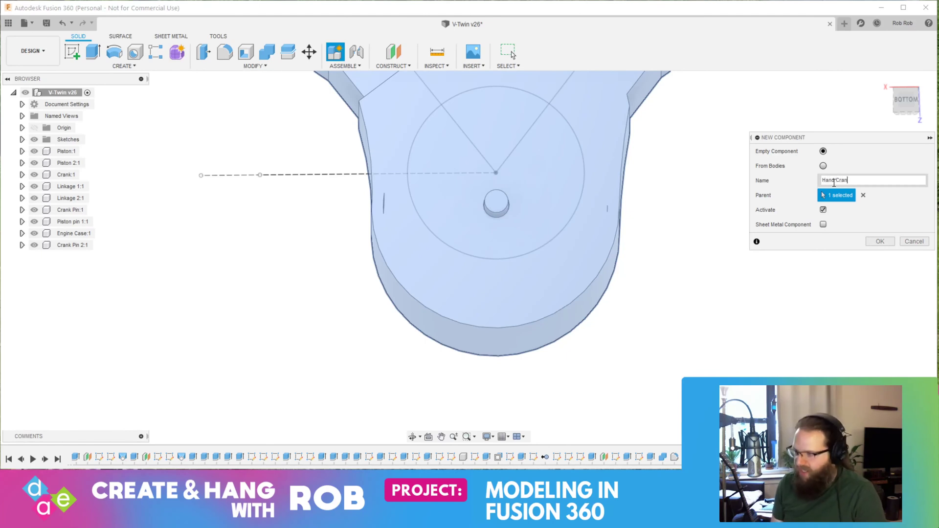
pyautogui.click(880, 242)
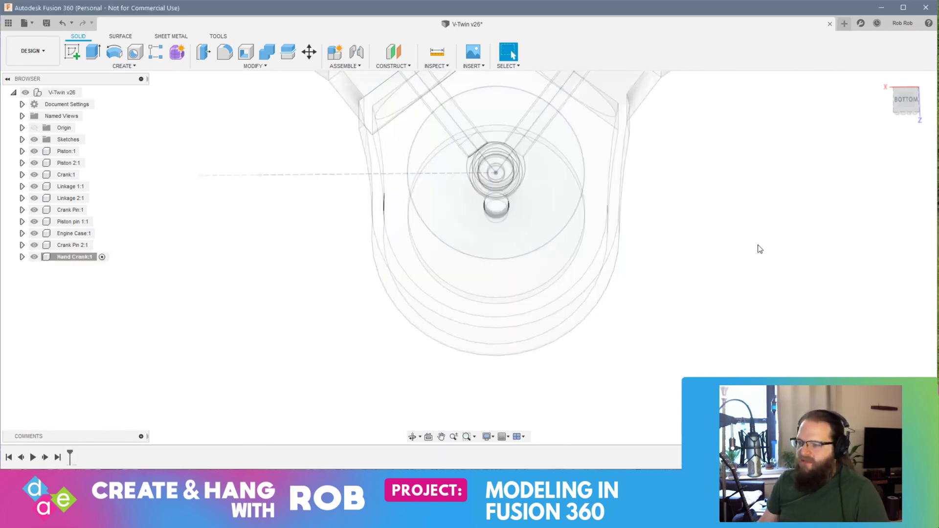
# Start a sketch on the crank shaft's end face and draw a 20.5 mm diameter circle centred on the shaft
pyautogui.keyDown('shift'); pyautogui.moveTo(564, 245); pyautogui.dragTo(566, 322, button='middle'); pyautogui.keyUp('shift')
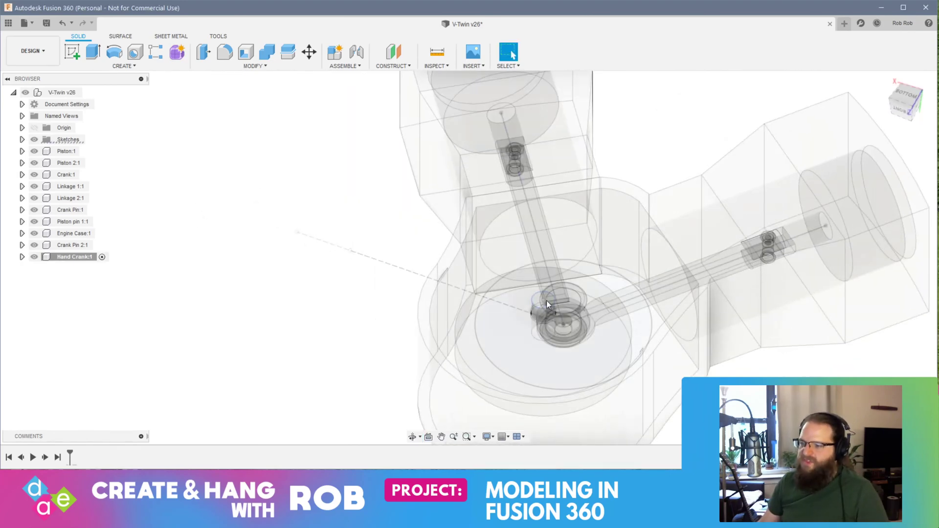
pyautogui.click(78, 59)
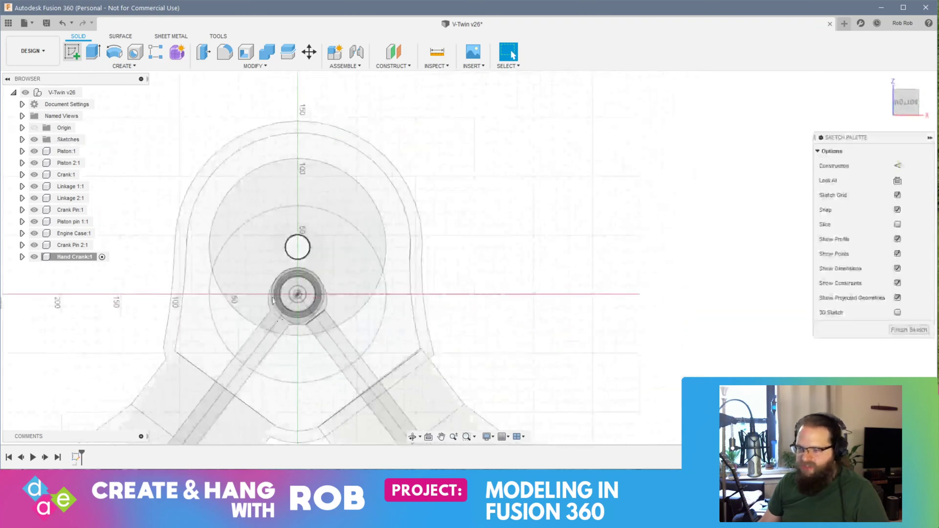
pyautogui.press('c')
pyautogui.click(307, 258)
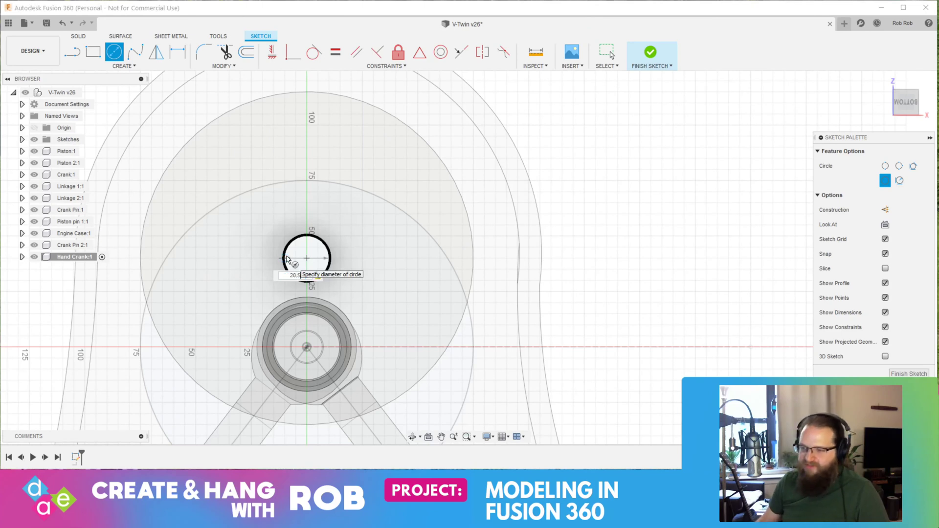
pyautogui.write('20.5')
pyautogui.press('Return')
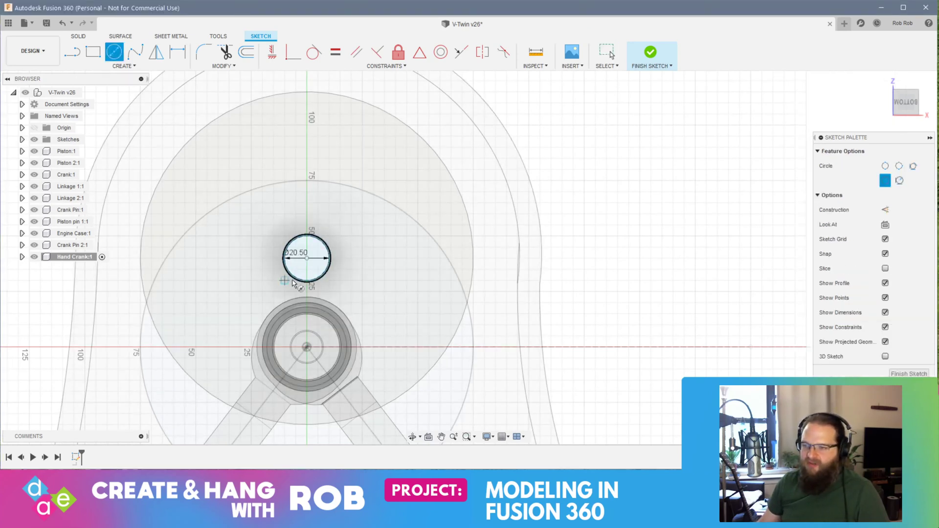
# Add a 150 mm diameter circle concentric with the 20.5 mm circle and finish the sketch
pyautogui.click(305, 259)
pyautogui.write('150')
pyautogui.press('Return')
pyautogui.press('Escape')
pyautogui.click(909, 330)
# Extrude the ring between the two circles by -12 mm as a new body
pyautogui.moveTo(675, 336)
pyautogui.keyDown('shift'); pyautogui.mouseDown(button='middle')
pyautogui.moveTo(570, 255)
pyautogui.moveTo(678, 248)
pyautogui.mouseUp(button='middle'); pyautogui.keyUp('shift')
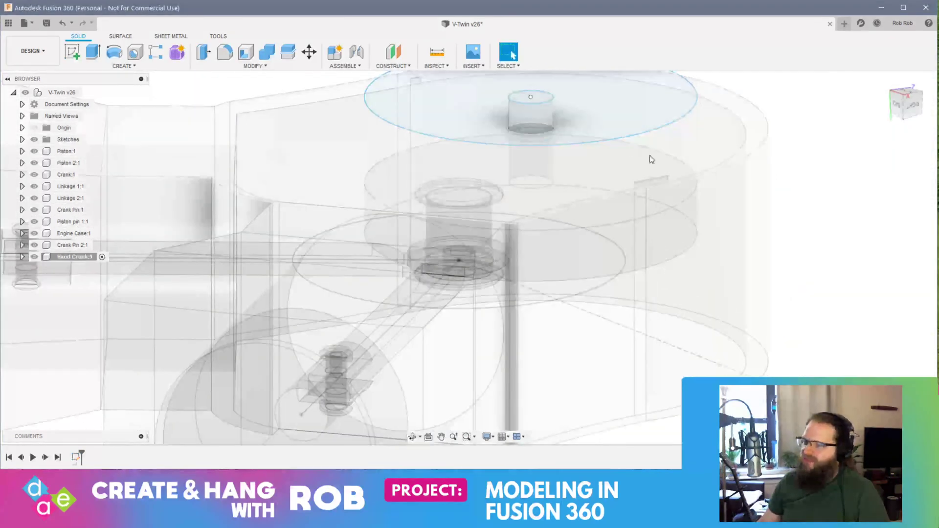
pyautogui.click(617, 114)
pyautogui.rightClick(616, 114)
pyautogui.click(656, 104)
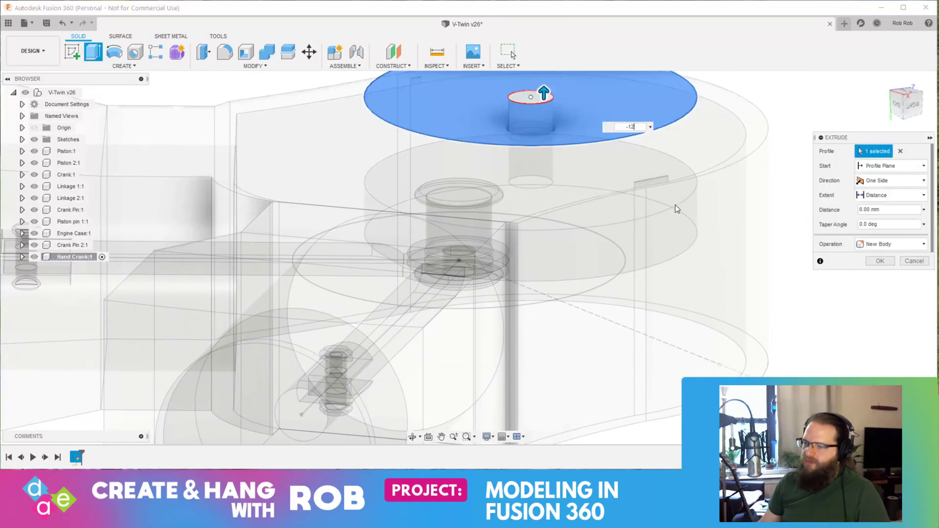
pyautogui.write('-12')
pyautogui.press('Return')
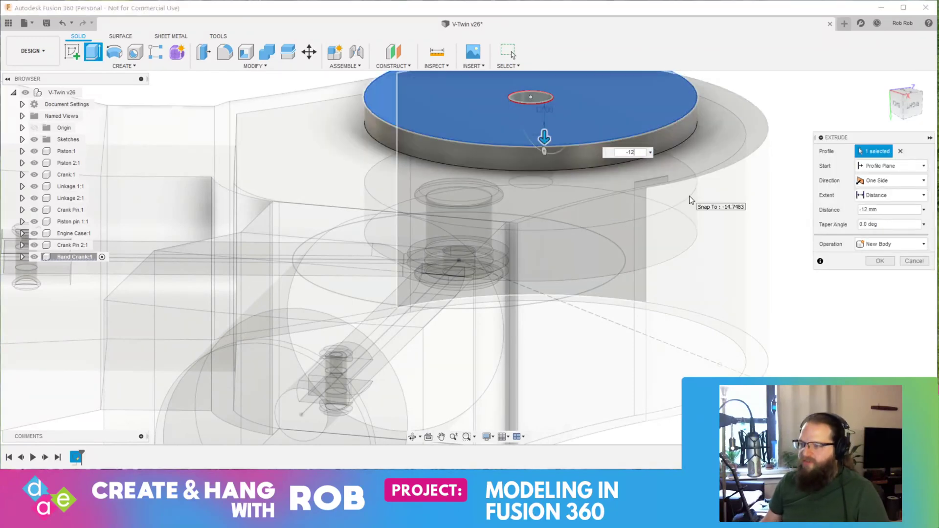
pyautogui.press('Return')
# Sketch a 20 mm diameter circle on the disc's outer face, on the vertical centreline near the rim, and finish the sketch
pyautogui.moveTo(711, 100); pyautogui.dragTo(479, 196, button='middle')
pyautogui.click(486, 201)
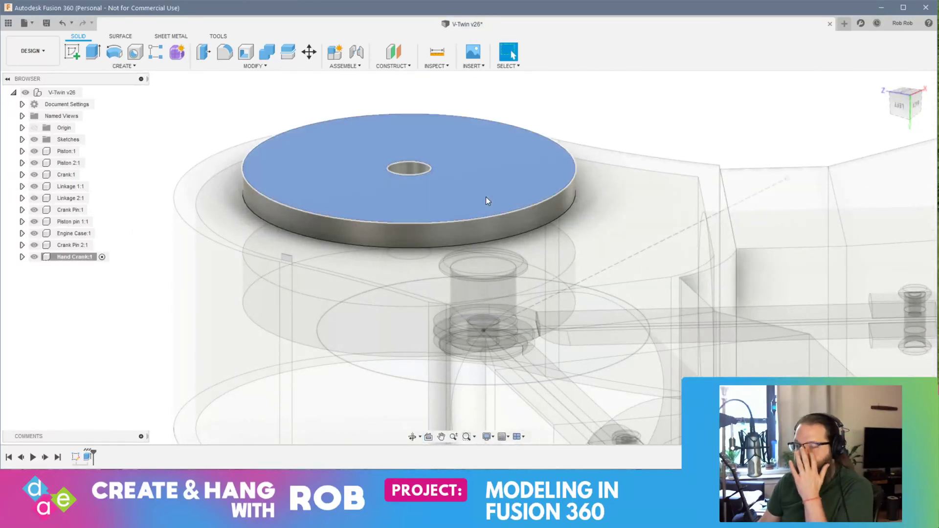
pyautogui.click(73, 51)
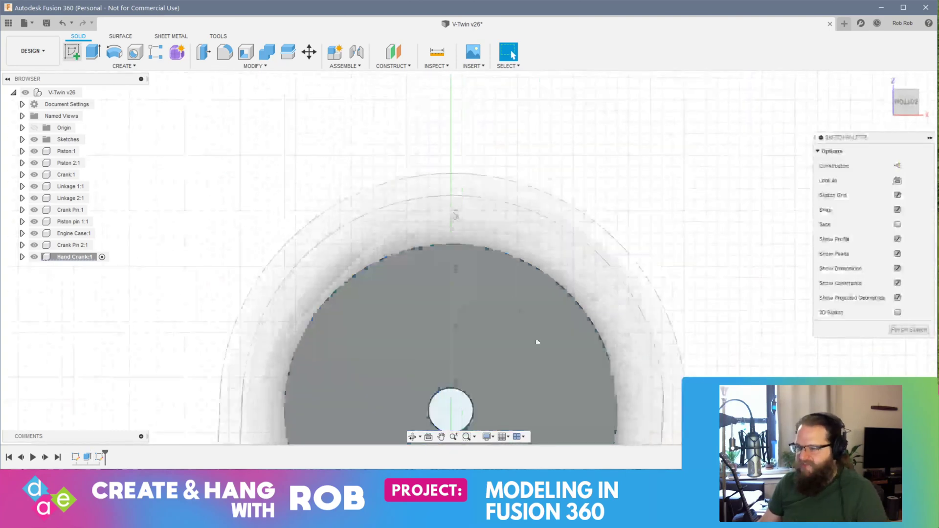
pyautogui.scroll(4, 456, 302)
pyautogui.click(115, 51)
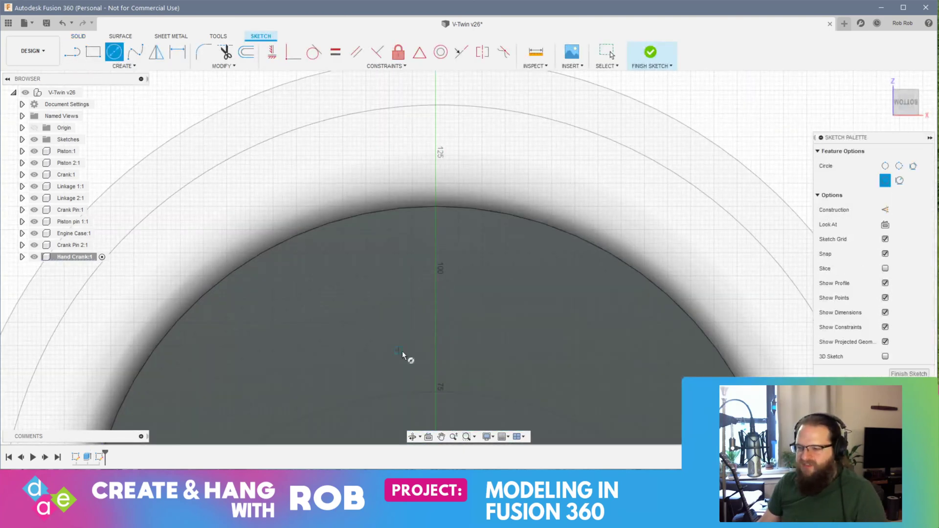
pyautogui.scroll(4, 438, 277)
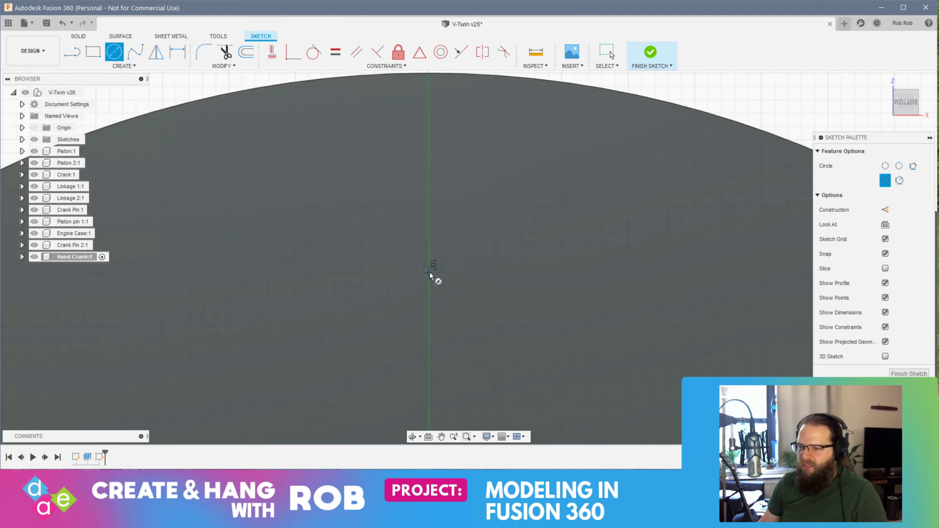
pyautogui.click(430, 274)
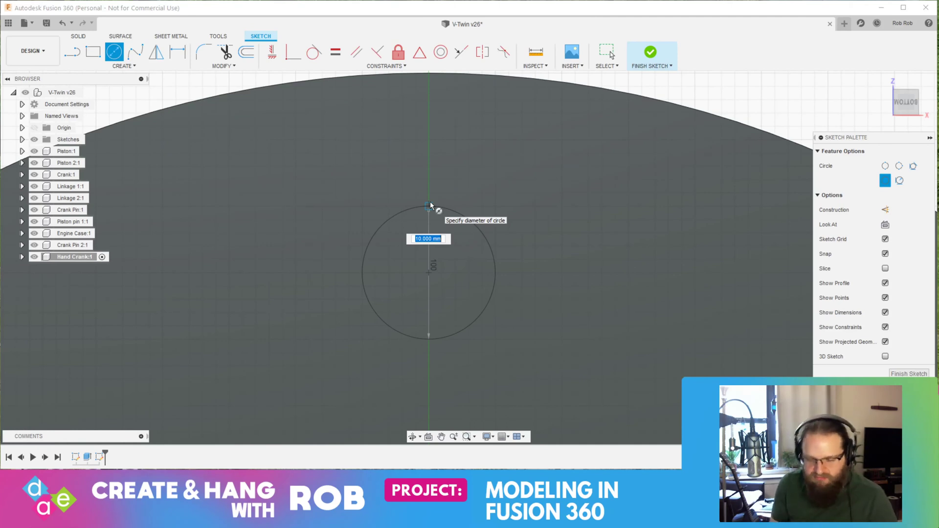
pyautogui.write('20')
pyautogui.press('Return')
pyautogui.press('Escape')
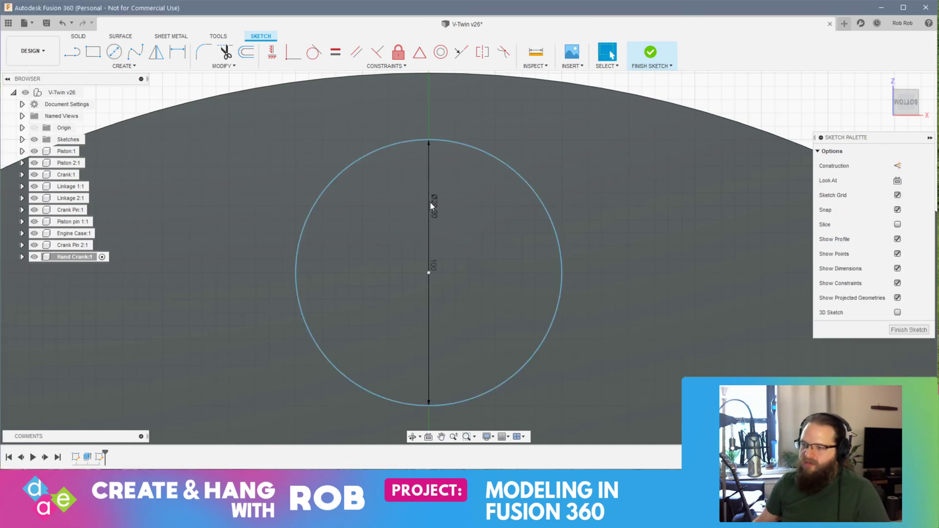
pyautogui.click(913, 333)
# Extrude the 20 mm circle outward from the disc's face as a cylindrical handle joined to the disc
pyautogui.keyDown('shift'); pyautogui.moveTo(498, 417); pyautogui.dragTo(501, 369, button='middle'); pyautogui.keyUp('shift')
pyautogui.scroll(3, 501, 368)
pyautogui.scroll(-6, 504, 364)
pyautogui.keyDown('shift'); pyautogui.moveTo(625, 377); pyautogui.dragTo(640, 345, button='middle'); pyautogui.keyUp('shift')
pyautogui.rightClick(665, 335)
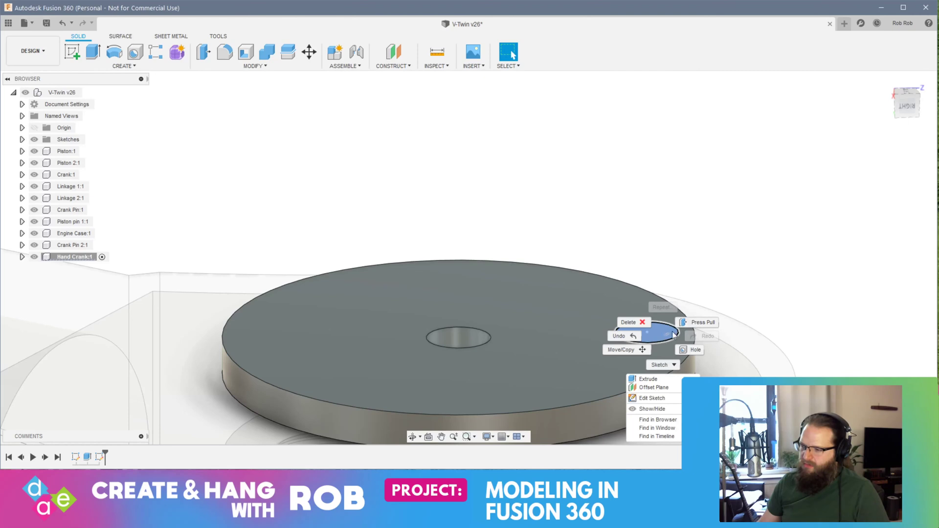
pyautogui.click(695, 321)
pyautogui.moveTo(647, 324); pyautogui.dragTo(647, 205)
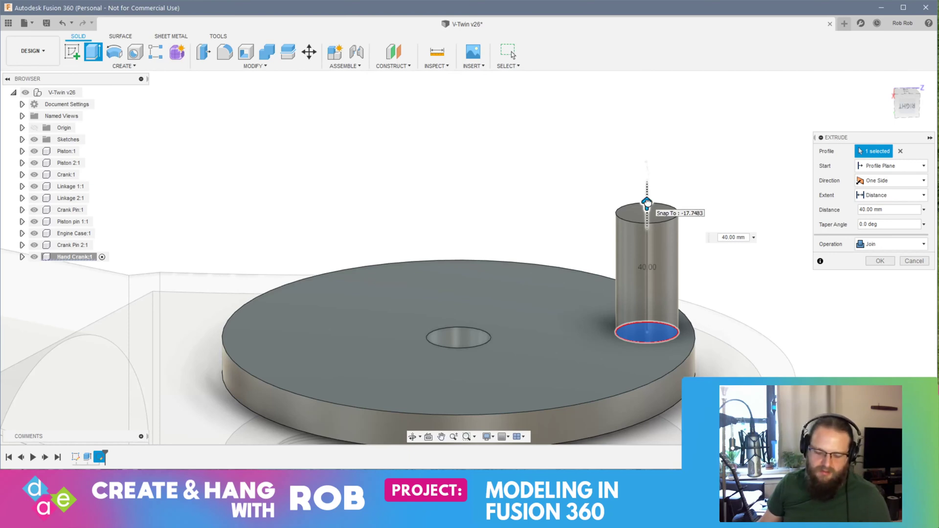
pyautogui.moveTo(648, 203); pyautogui.dragTo(654, 183)
pyautogui.click(880, 262)
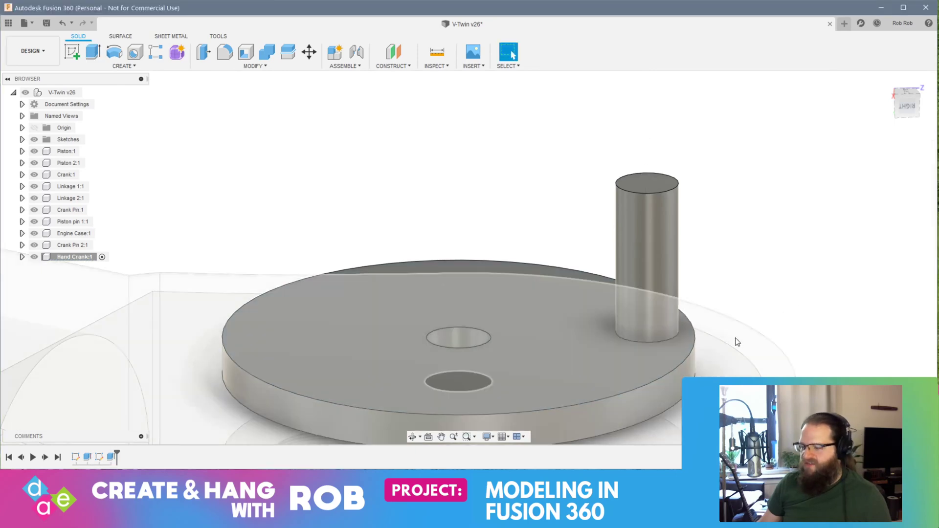
# Inspect the hand crank on the engine assembly and save the design as a new version
pyautogui.scroll(4, 754, 356)
pyautogui.scroll(-8, 754, 355)
pyautogui.keyDown('shift'); pyautogui.moveTo(777, 363); pyautogui.dragTo(754, 411, button='middle'); pyautogui.keyUp('shift')
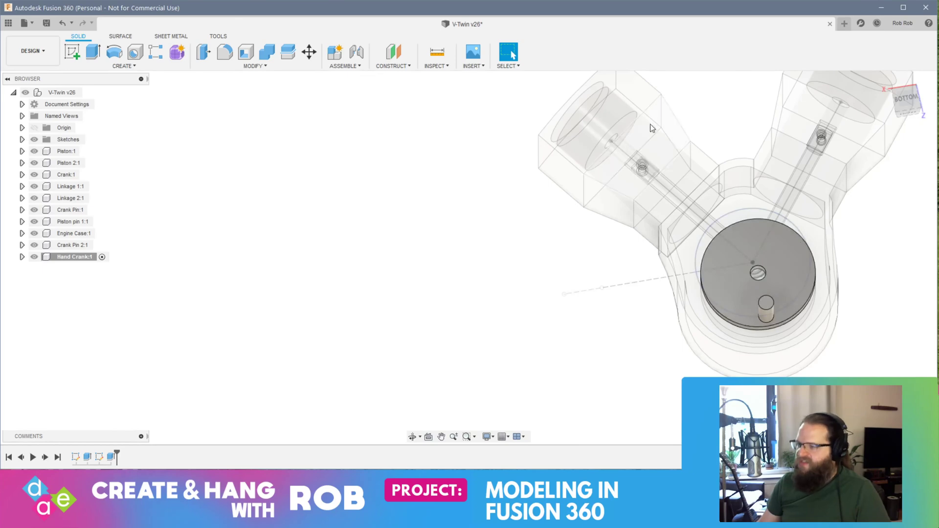
pyautogui.keyDown('shift'); pyautogui.moveTo(797, 306); pyautogui.dragTo(687, 294, button='middle'); pyautogui.keyUp('shift')
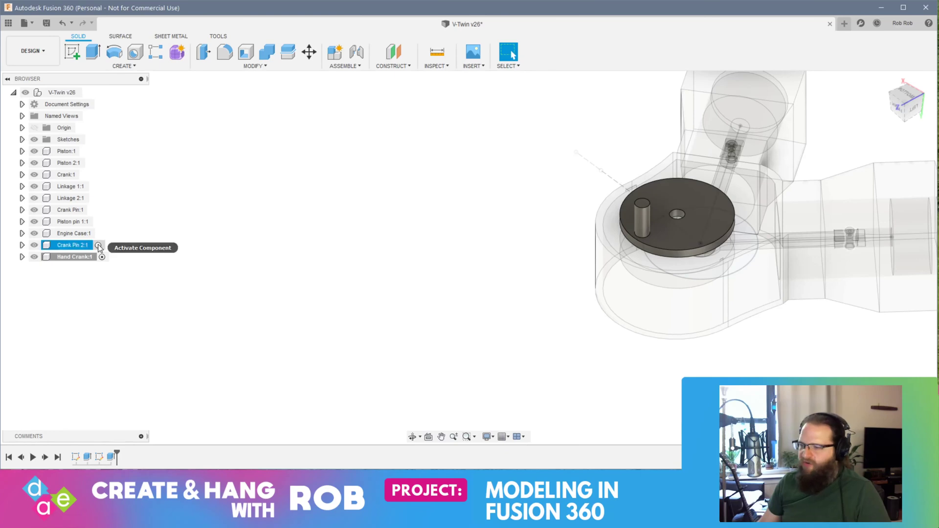
pyautogui.click(78, 258)
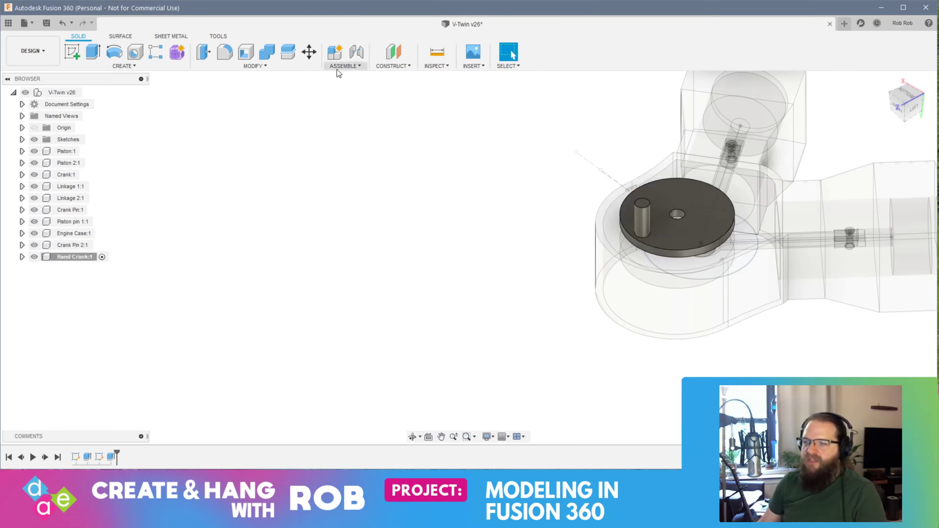
pyautogui.hotkey('ctrl', 's')
pyautogui.press('Return')
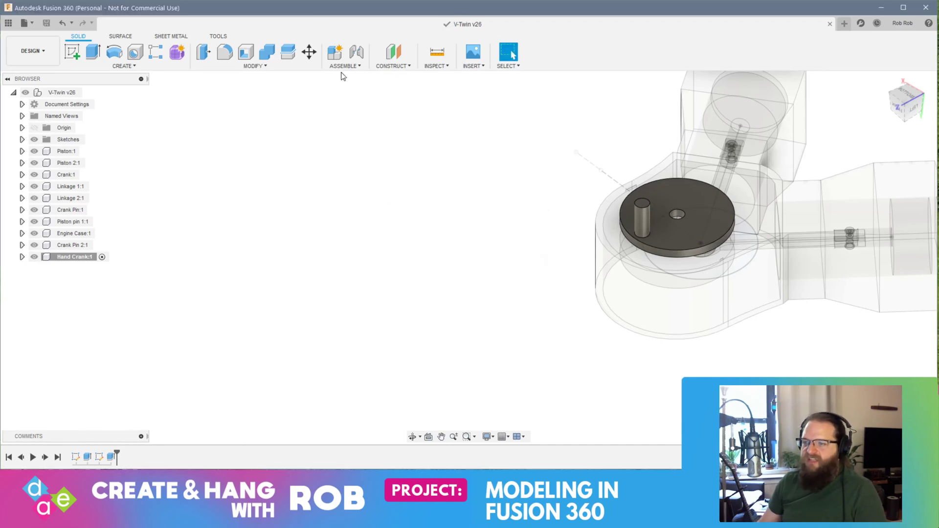
# Activate the top-level assembly and create an empty, active component named Hand Crank Pin in it
pyautogui.click(87, 93)
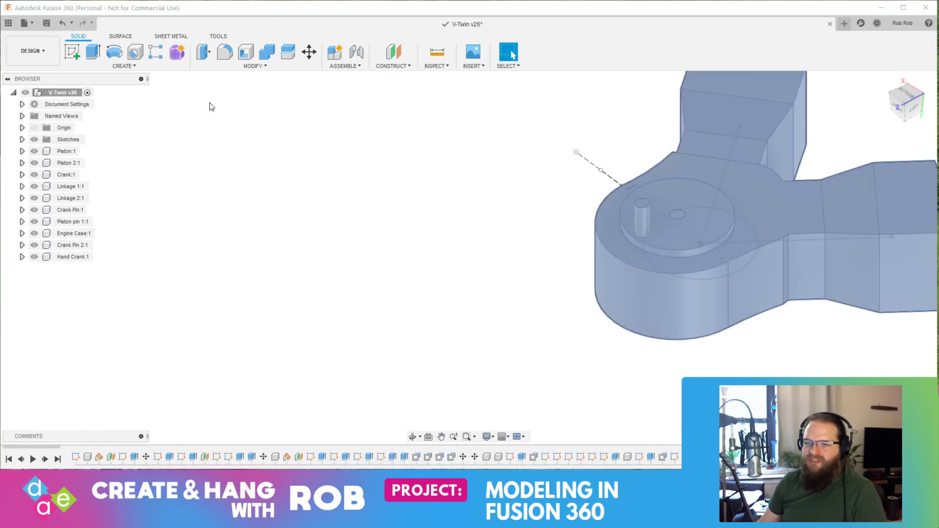
pyautogui.click(359, 67)
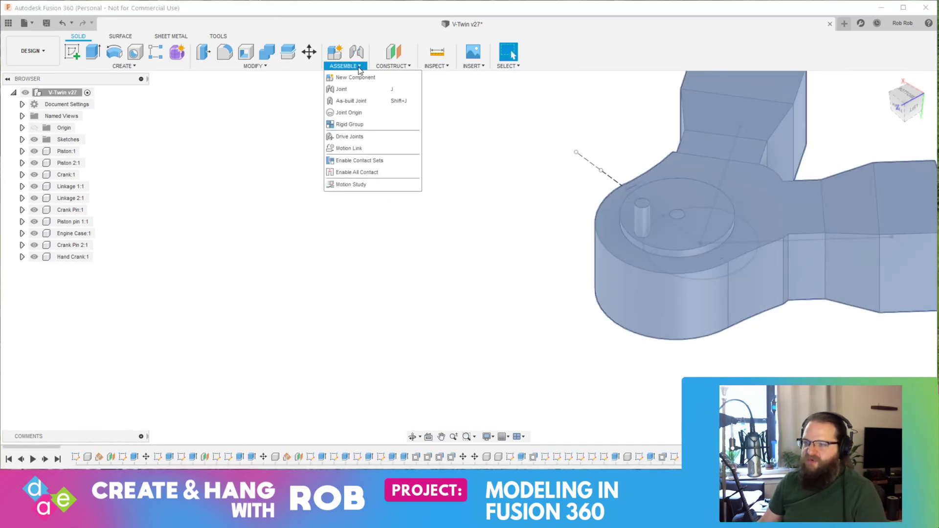
pyautogui.click(355, 77)
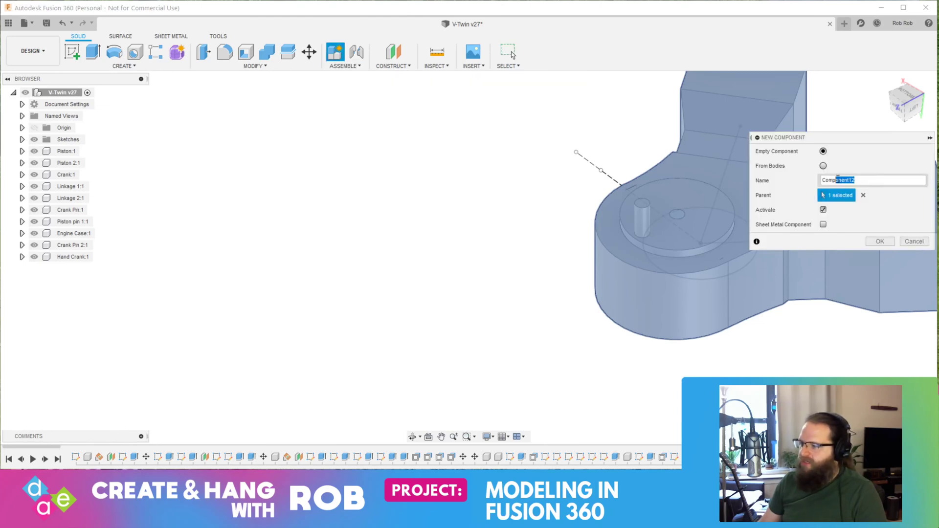
pyautogui.write('Hand Crank Pin')
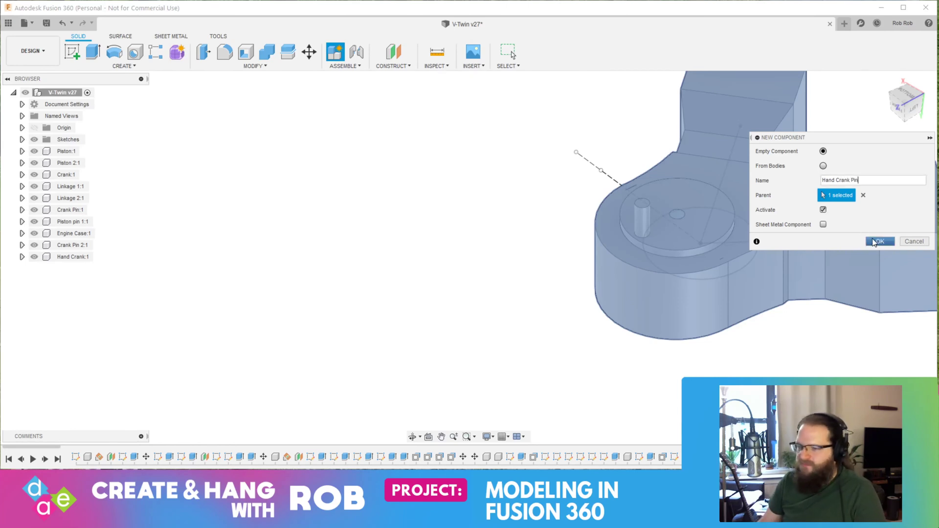
pyautogui.click(874, 242)
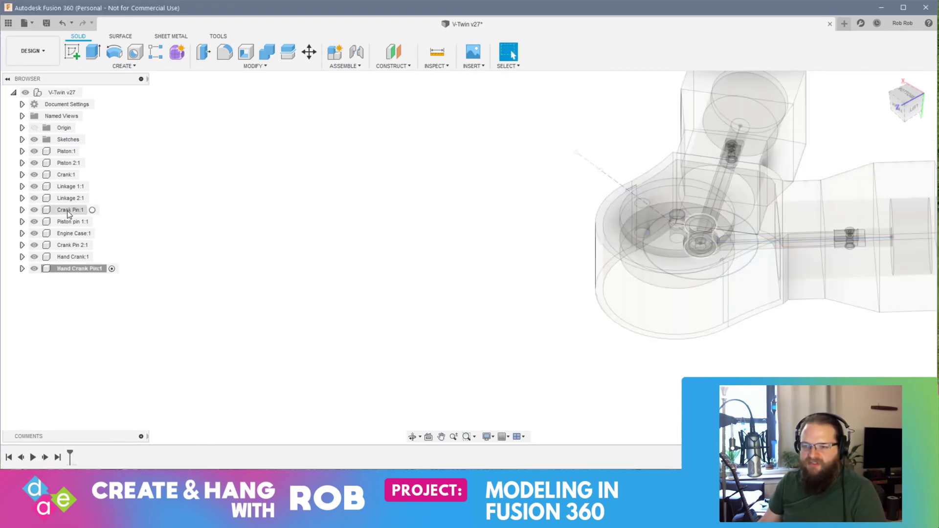
# Activate the Crank Pin 2 component and rename it Piston Pin 2
pyautogui.click(99, 246)
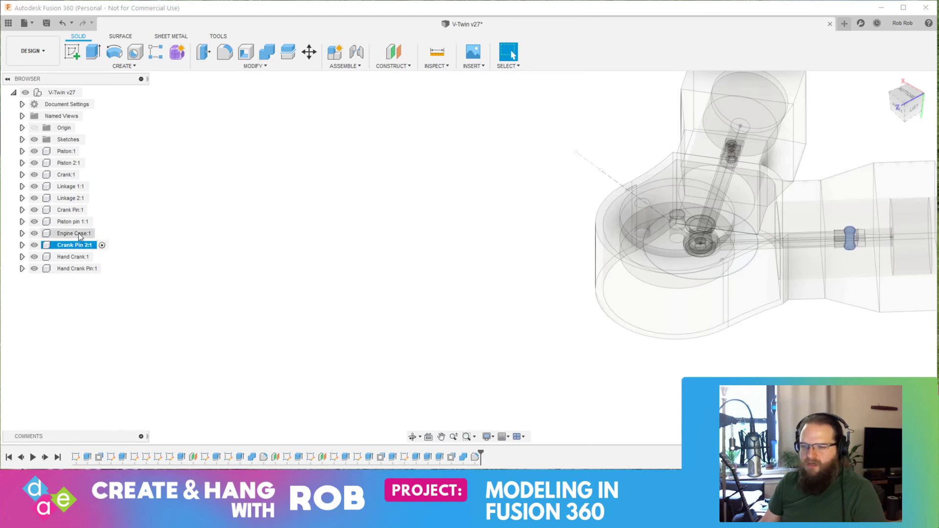
pyautogui.doubleClick(68, 246)
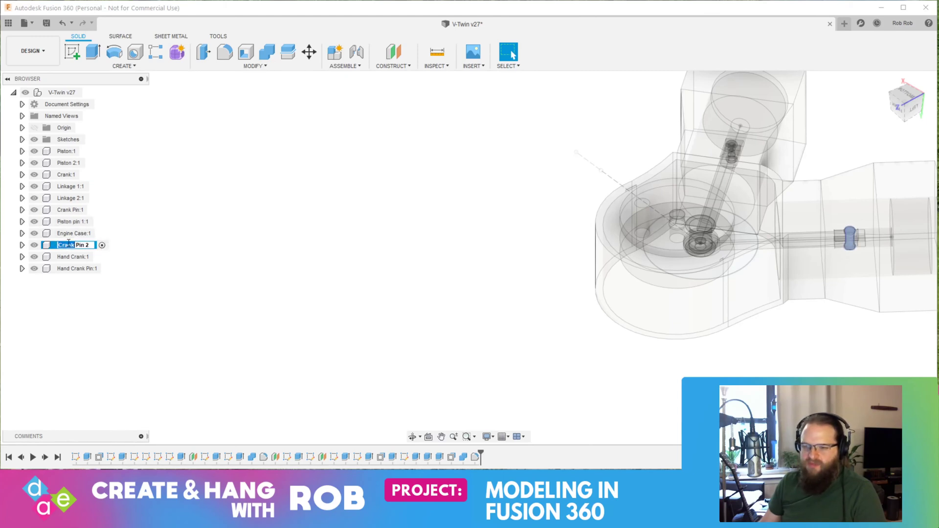
pyautogui.write('Pisto')
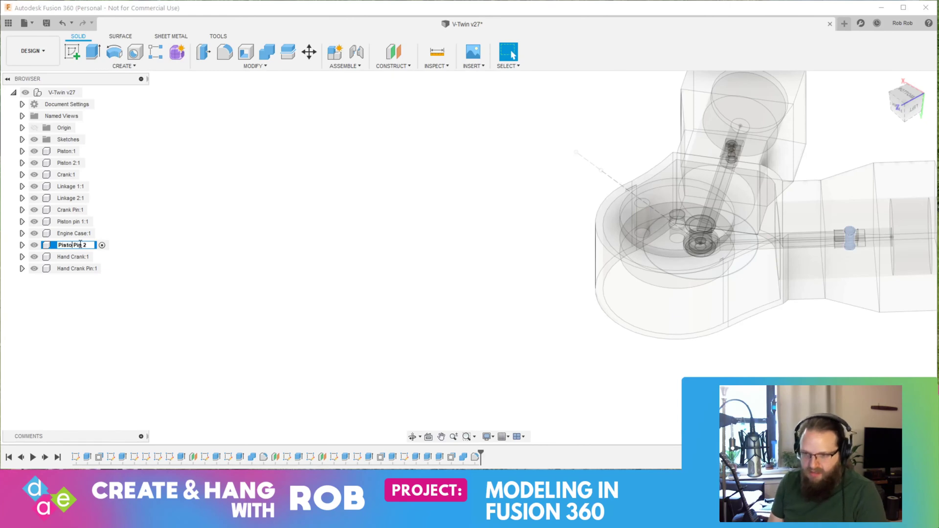
pyautogui.write('n')
pyautogui.press('Return')
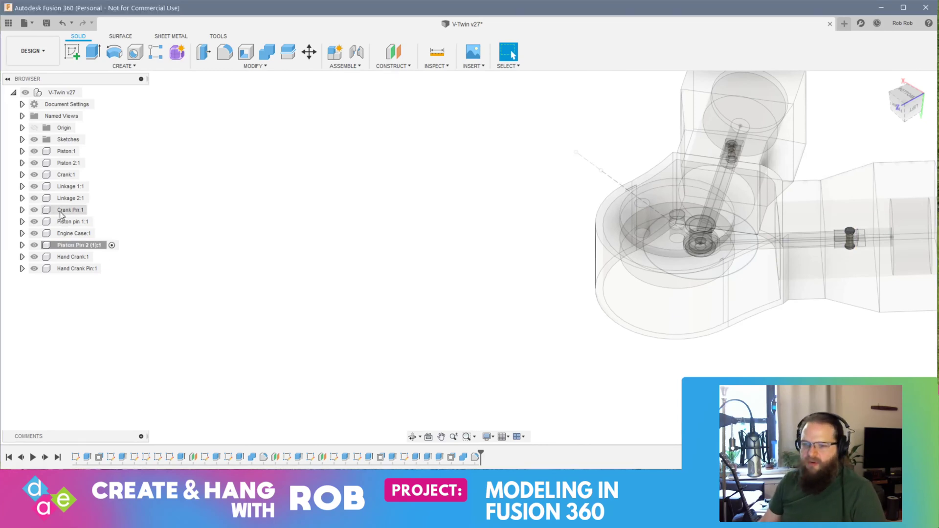
# Activate the Hand Crank Pin, Crank Pin and Crank components in turn to check which part each one holds
pyautogui.click(70, 271)
pyautogui.click(112, 269)
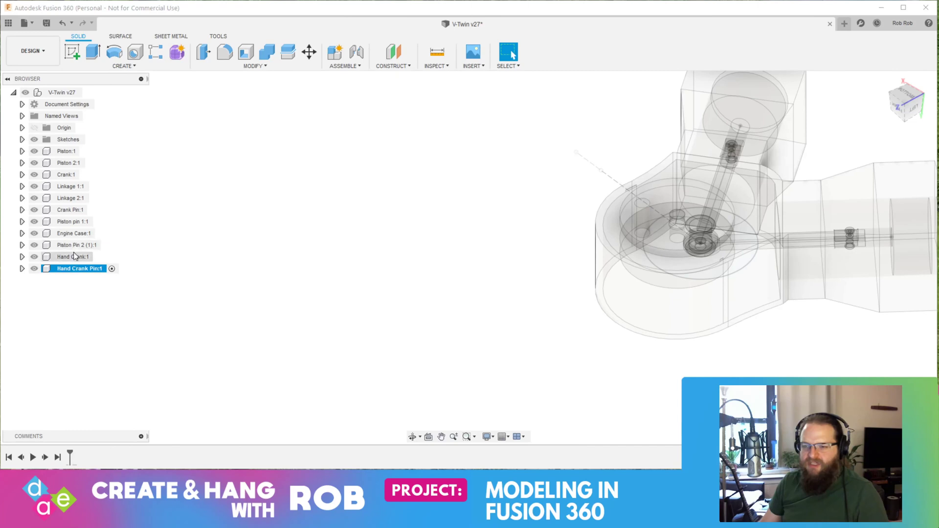
pyautogui.click(71, 210)
pyautogui.click(98, 210)
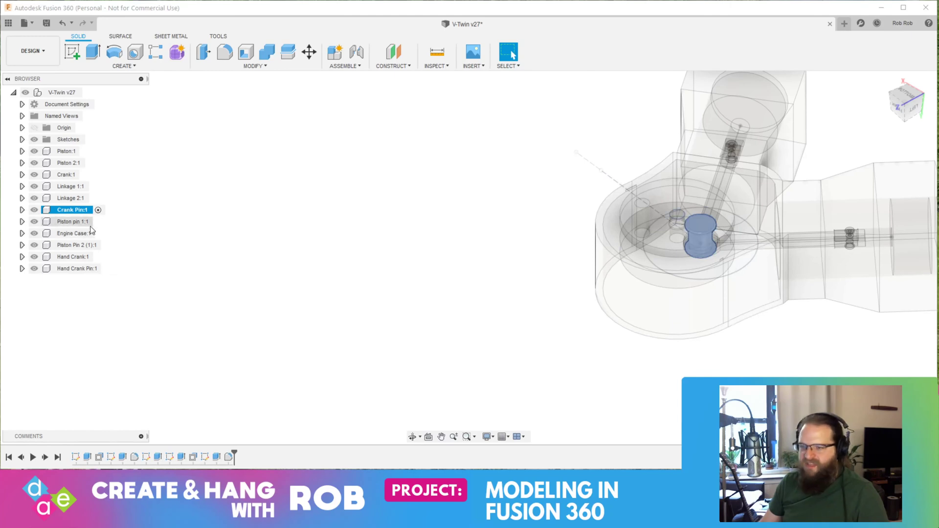
pyautogui.click(88, 175)
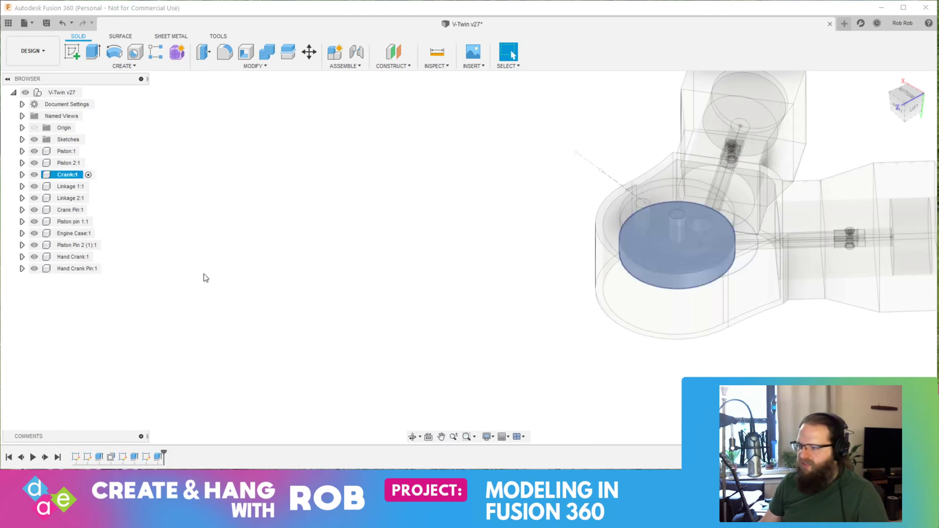
# Create a sketch on the end face of the crank's central shaft and draw a smaller circle centred on it
pyautogui.keyDown('shift'); pyautogui.moveTo(705, 257); pyautogui.dragTo(734, 201, button='middle'); pyautogui.keyUp('shift')
pyautogui.scroll(3, 734, 200)
pyautogui.click(380, 149)
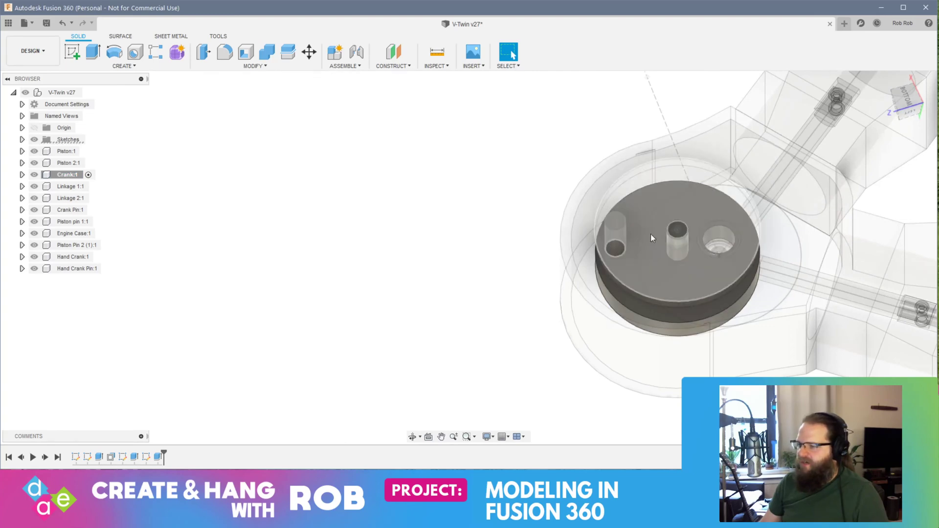
pyautogui.scroll(5, 656, 260)
pyautogui.click(756, 187)
pyautogui.click(71, 51)
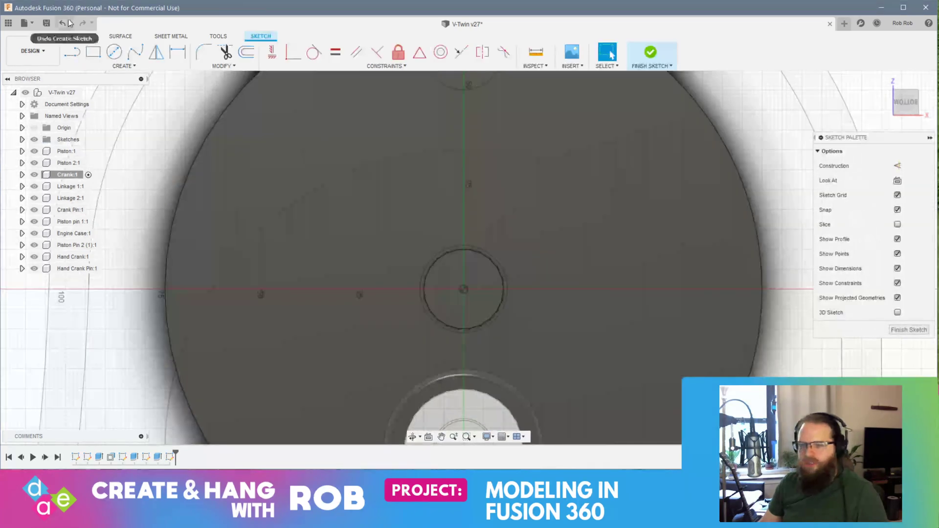
pyautogui.press('c')
pyautogui.click(463, 290)
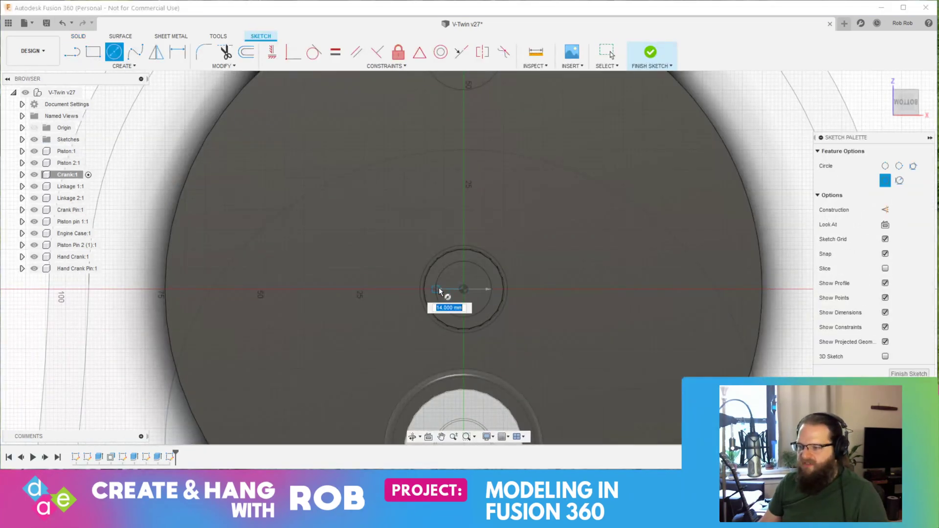
pyautogui.press('Return')
# Extrude the inner circle -10 mm as a cut to make a blind hole in the crank shaft's end
pyautogui.keyDown('shift'); pyautogui.moveTo(484, 305); pyautogui.dragTo(465, 264, button='middle'); pyautogui.keyUp('shift')
pyautogui.click(470, 284)
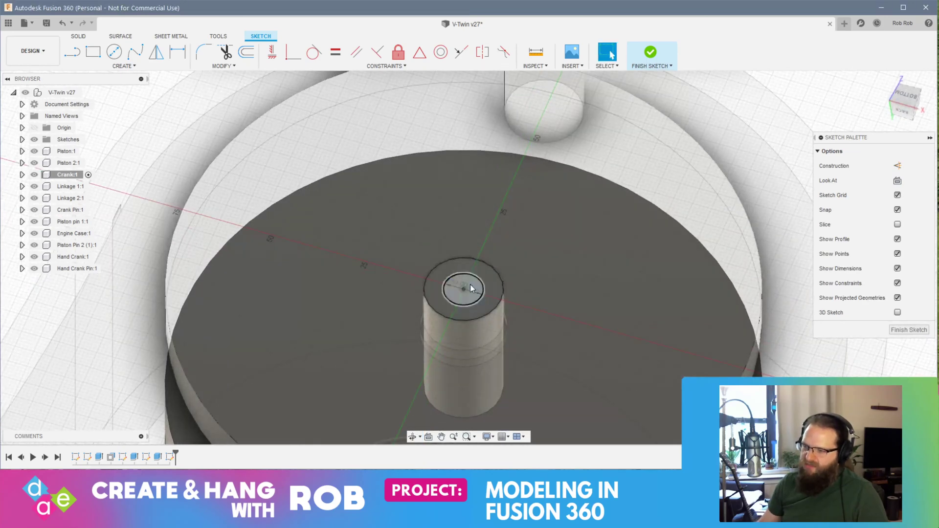
pyautogui.rightClick(471, 283)
pyautogui.click(490, 275)
pyautogui.write('-10')
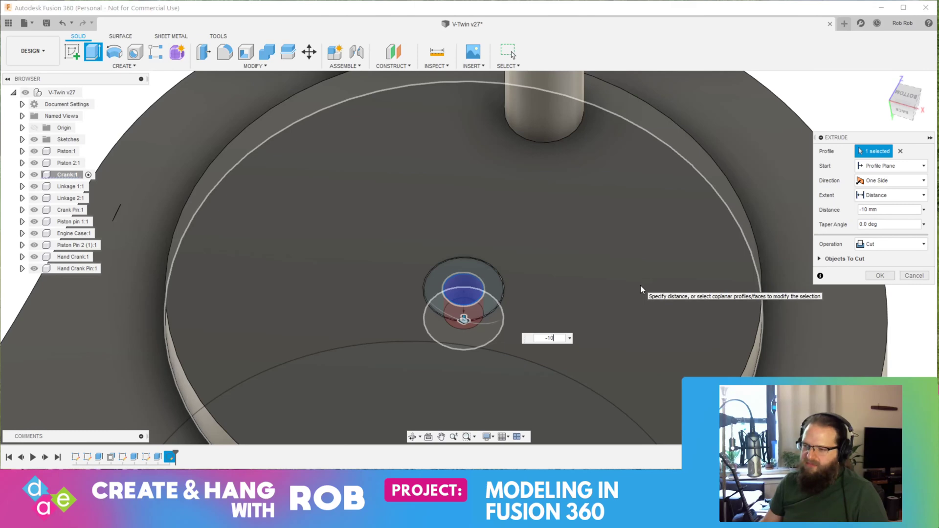
pyautogui.press('Return')
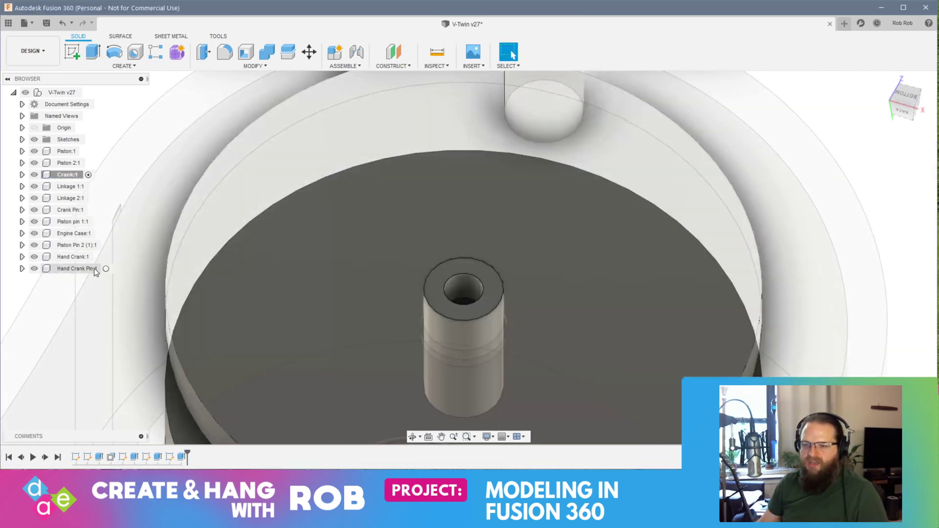
# Activate the Hand Crank Pin component and sketch a circle on the shaft's end face, centred on the new hole
pyautogui.click(106, 269)
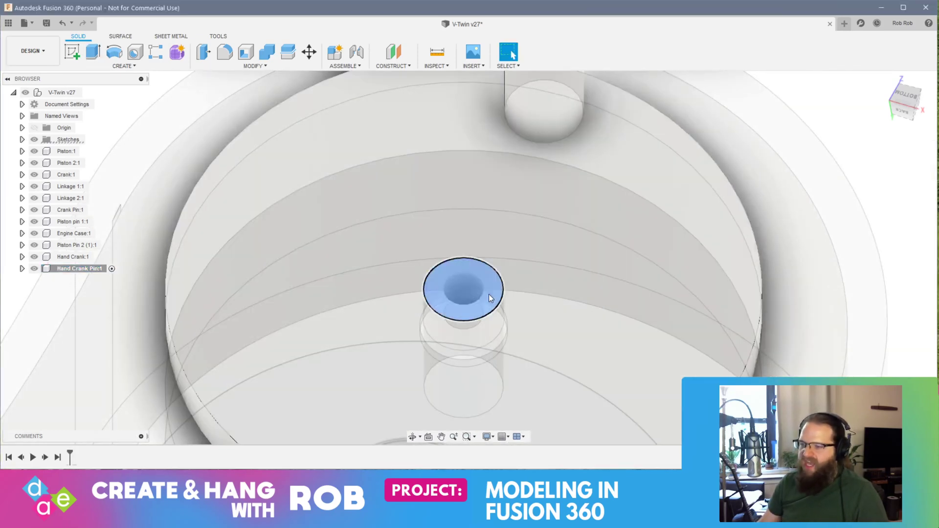
pyautogui.click(488, 295)
pyautogui.click(72, 51)
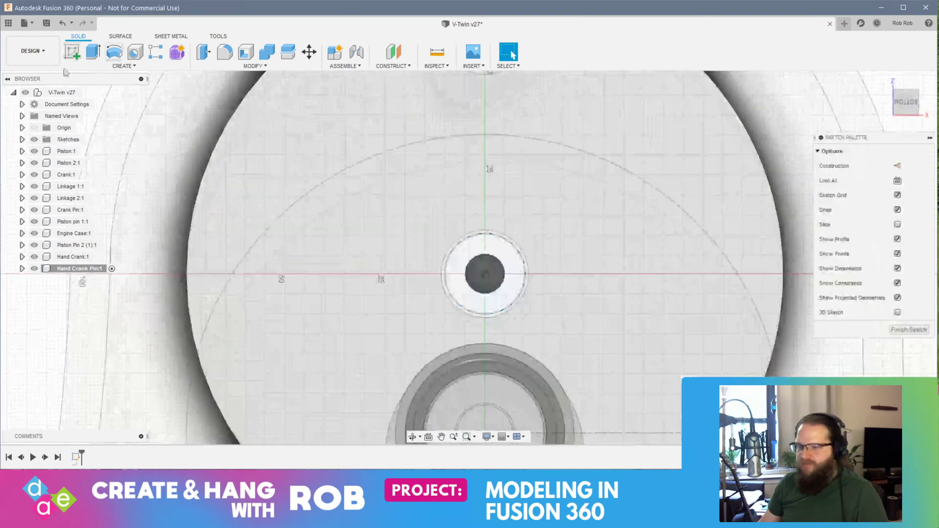
pyautogui.click(114, 51)
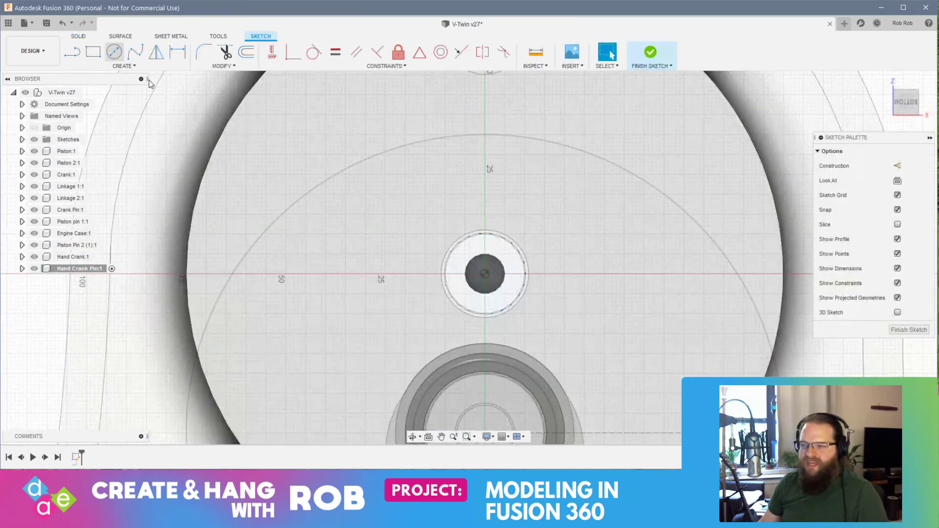
pyautogui.click(485, 275)
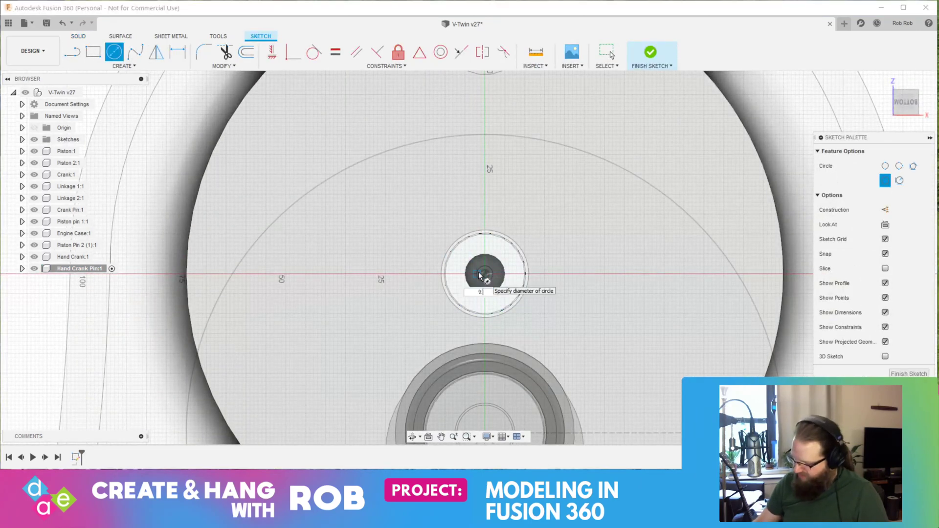
pyautogui.press('Return')
pyautogui.press('Escape')
# Extrude the pin circle -9.5 mm into the shaft hole as a new body
pyautogui.keyDown('shift'); pyautogui.moveTo(477, 330); pyautogui.dragTo(420, 289, button='middle'); pyautogui.keyUp('shift')
pyautogui.click(489, 280)
pyautogui.rightClick(489, 280)
pyautogui.click(515, 265)
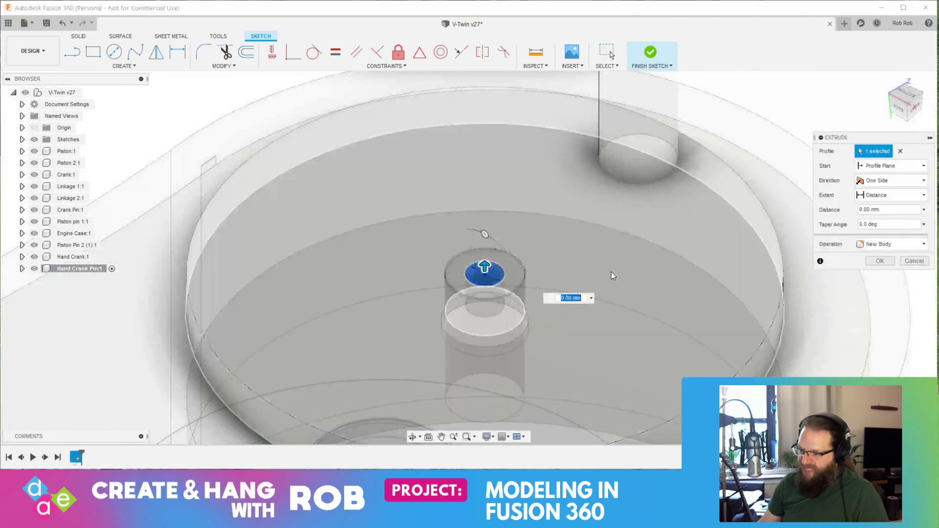
pyautogui.write('-9.5')
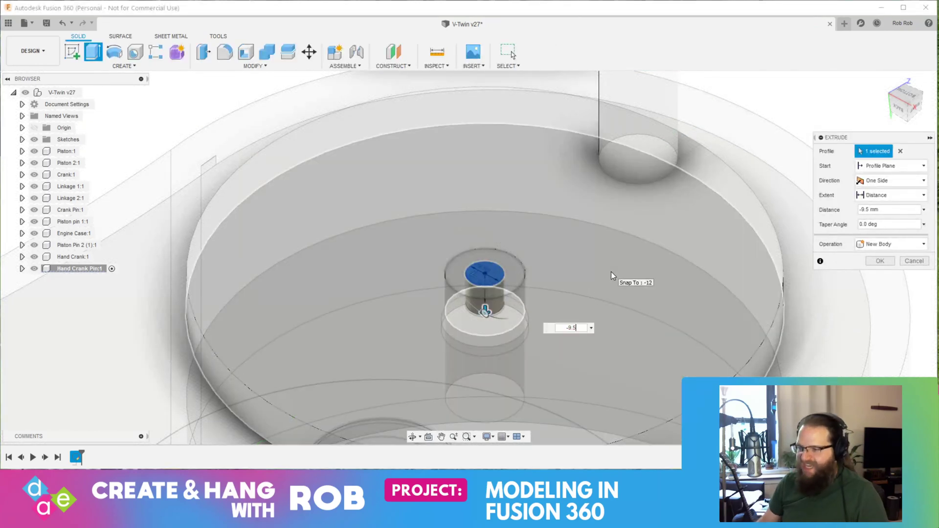
pyautogui.press('Return')
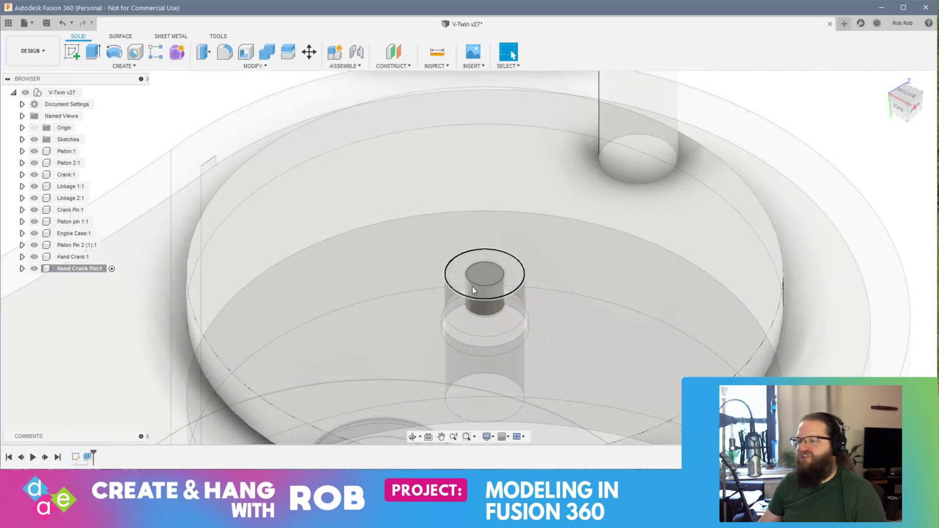
# Select the crank shaft's end face and examine how the pin sits in the hole
pyautogui.click(491, 278)
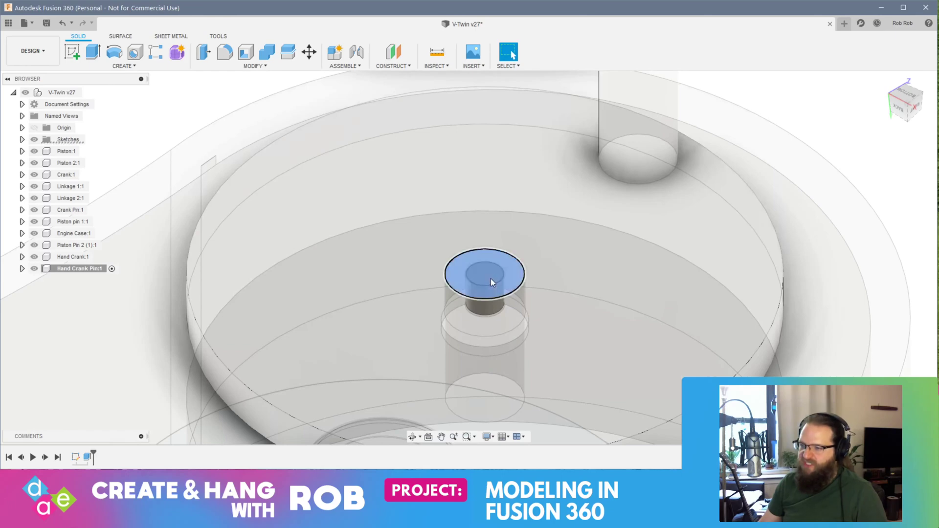
pyautogui.moveTo(498, 276)
pyautogui.keyDown('shift'); pyautogui.mouseDown(button='middle')
pyautogui.moveTo(491, 254)
pyautogui.moveTo(471, 264)
pyautogui.moveTo(494, 280)
pyautogui.moveTo(529, 266)
pyautogui.moveTo(511, 240)
pyautogui.moveTo(514, 214)
pyautogui.moveTo(509, 288)
pyautogui.mouseUp(button='middle'); pyautogui.keyUp('shift')
pyautogui.scroll(5, 512, 315)
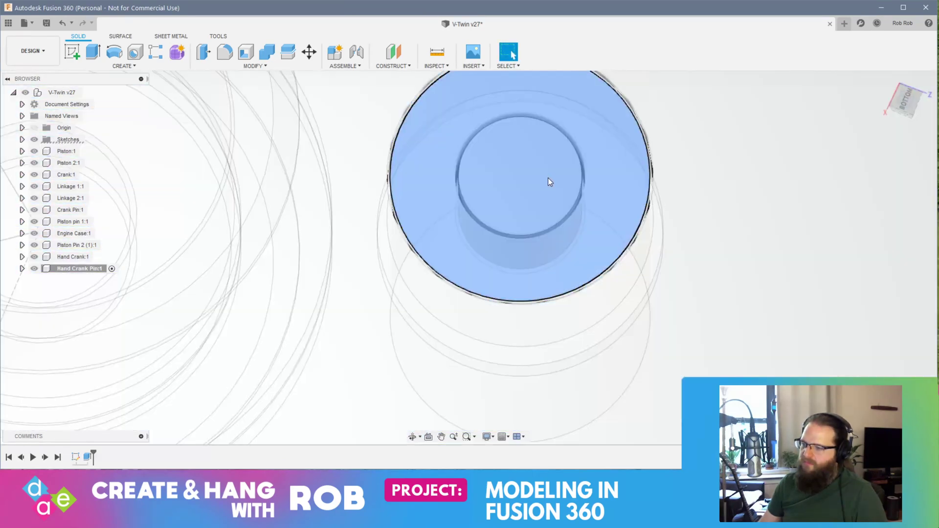
pyautogui.keyDown('shift'); pyautogui.moveTo(548, 177); pyautogui.dragTo(583, 208, button='middle'); pyautogui.keyUp('shift')
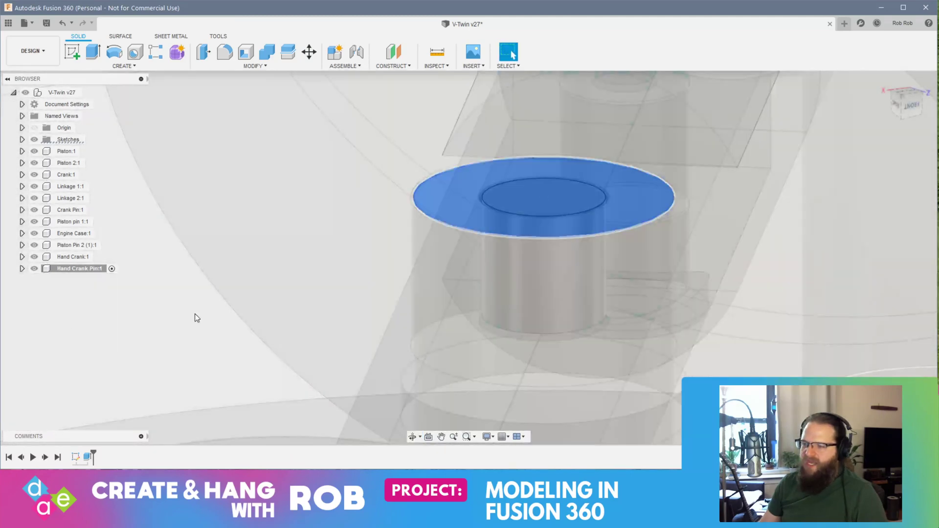
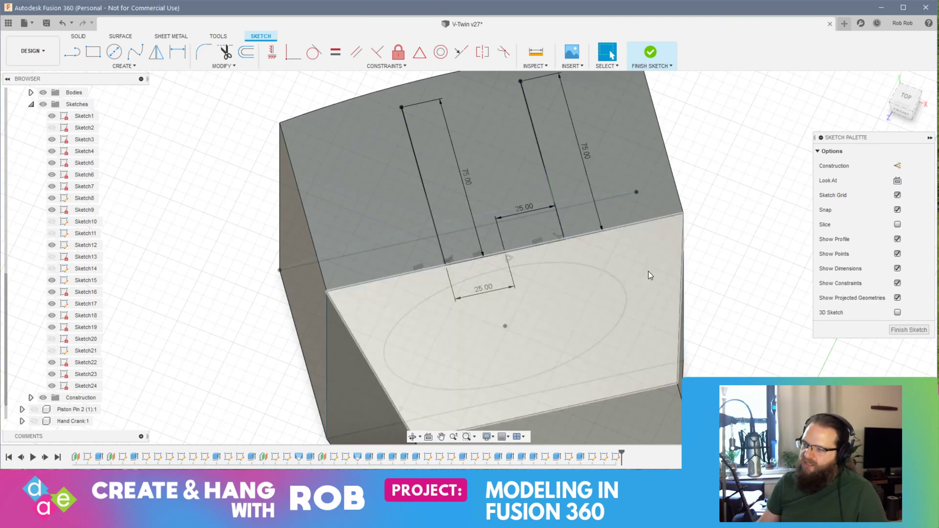
# Draw two 75 mm lines over the engine case's sloped face, continuing the existing pair of parallel sketch lines
pyautogui.keyDown('shift'); pyautogui.moveTo(615, 300); pyautogui.dragTo(522, 372, button='middle'); pyautogui.keyUp('shift')
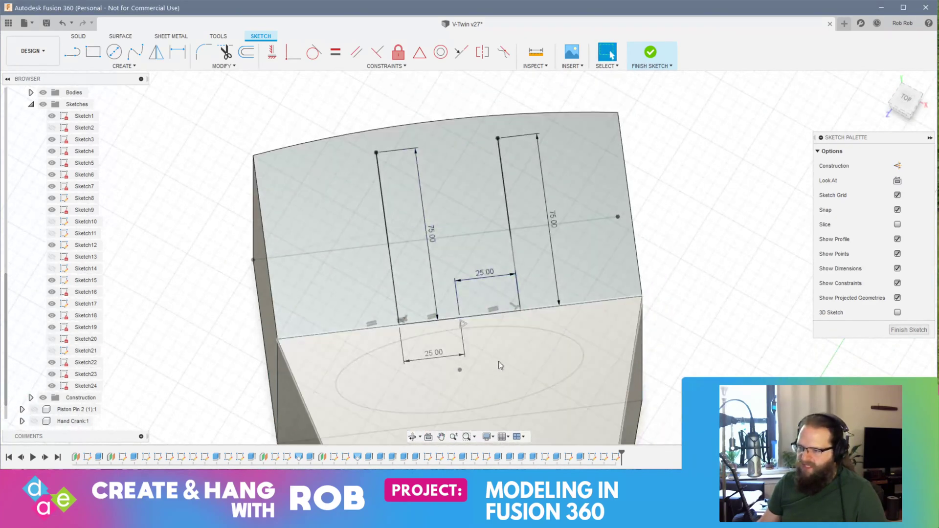
pyautogui.press('l')
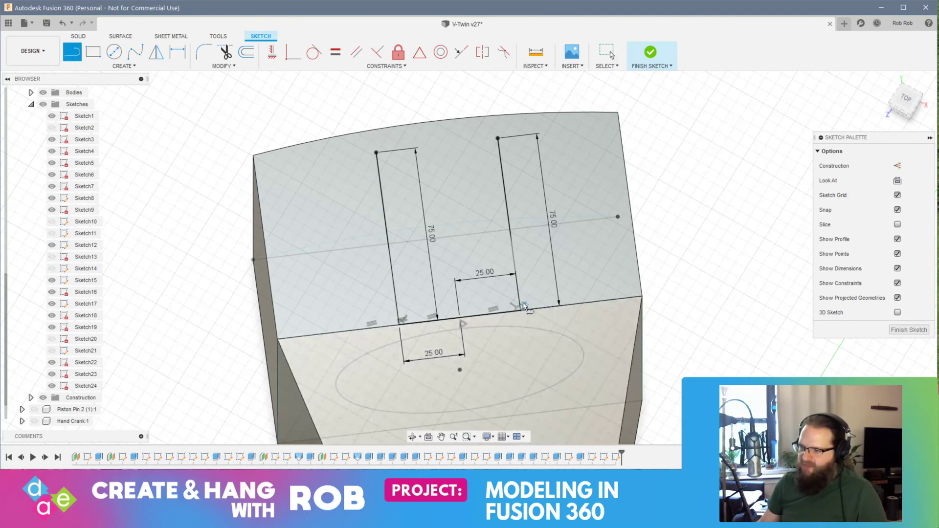
pyautogui.click(520, 311)
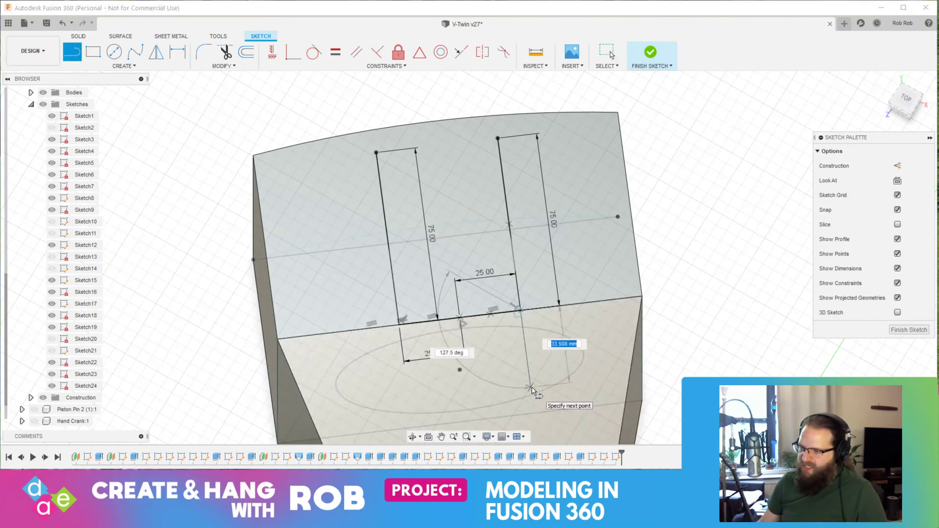
pyautogui.press('Return')
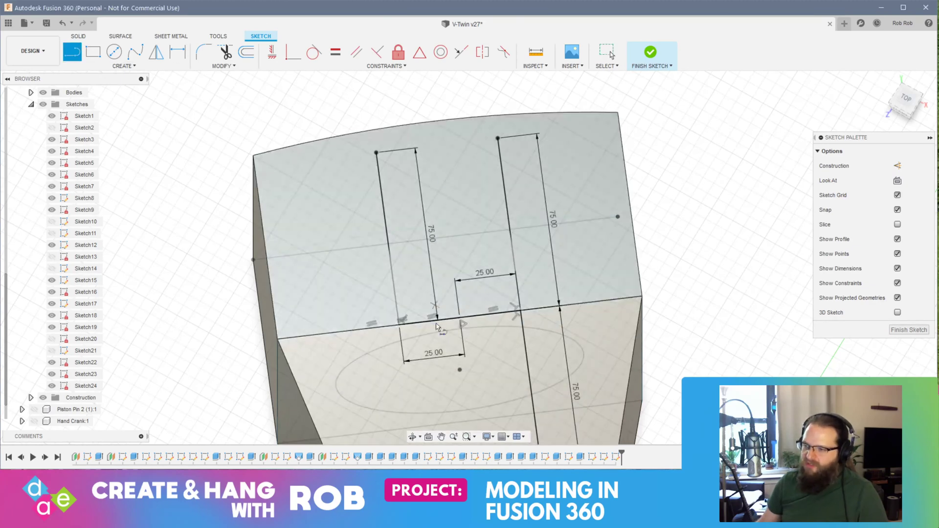
pyautogui.click(400, 323)
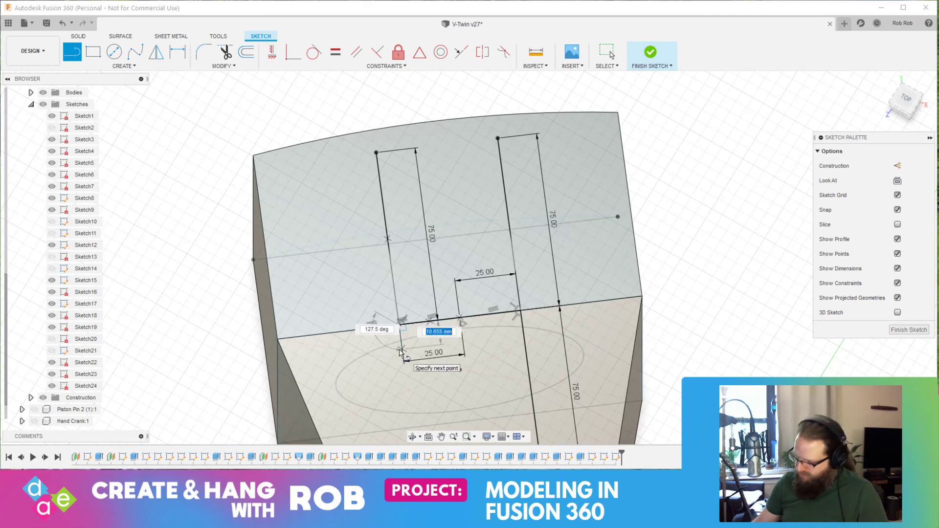
pyautogui.press('Return')
pyautogui.press('Escape')
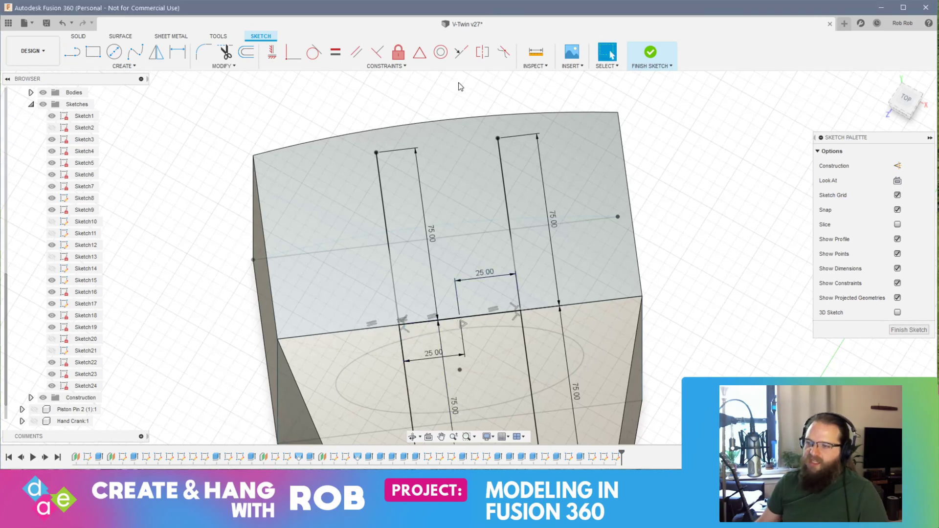
# Connect the parallel lines at both ends to close the rectangular outline, and finish the sketch
pyautogui.press('l')
pyautogui.click(376, 153)
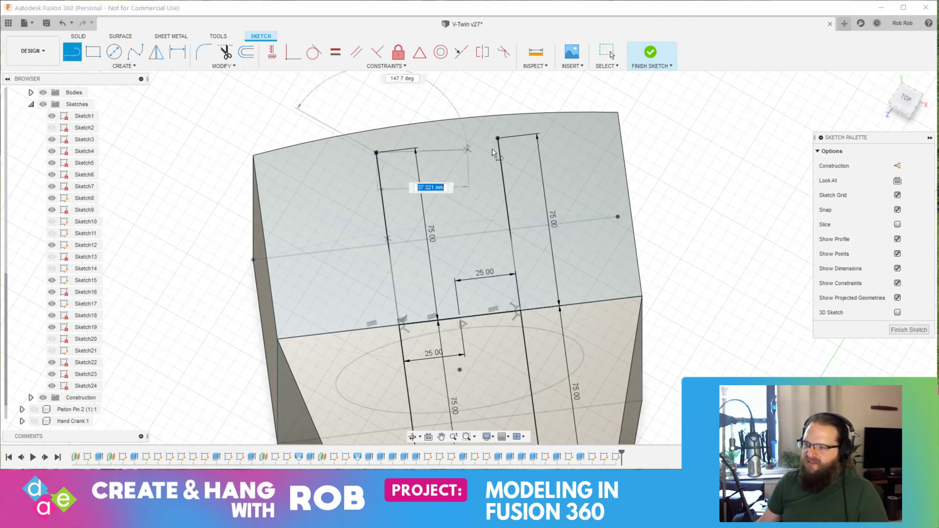
pyautogui.press('Escape')
pyautogui.moveTo(501, 228); pyautogui.dragTo(515, 28, button='middle')
pyautogui.press('l')
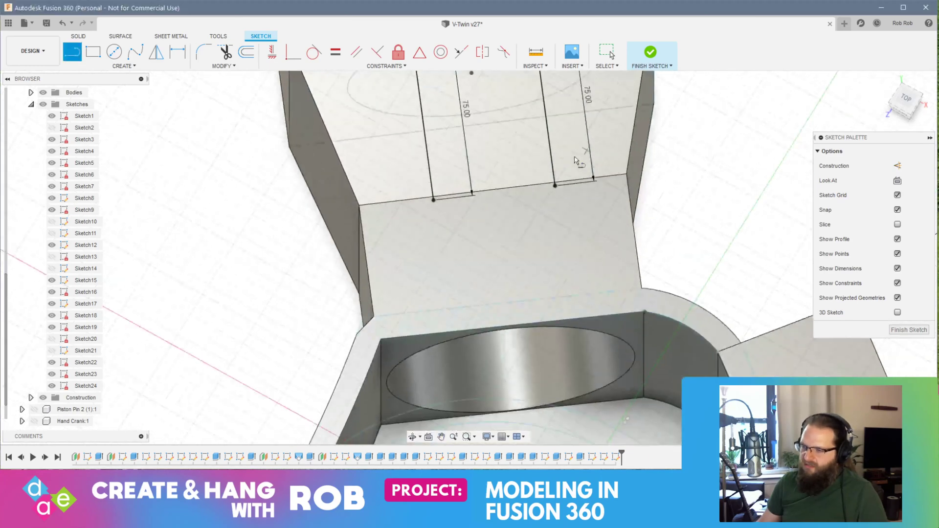
pyautogui.click(555, 187)
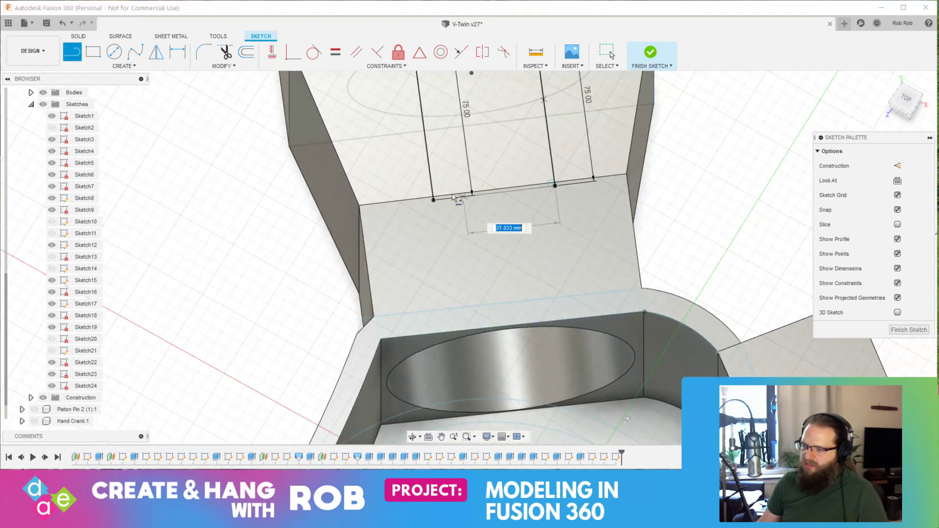
pyautogui.click(433, 200)
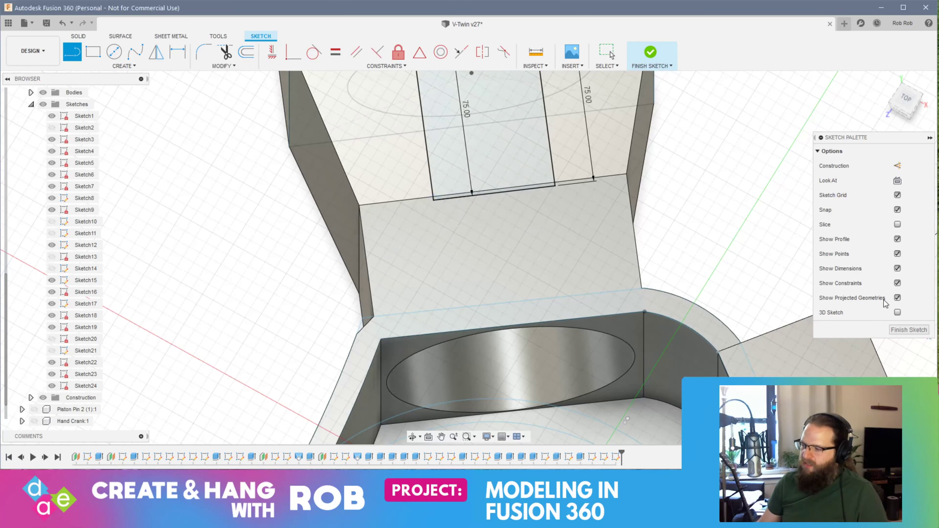
pyautogui.click(902, 331)
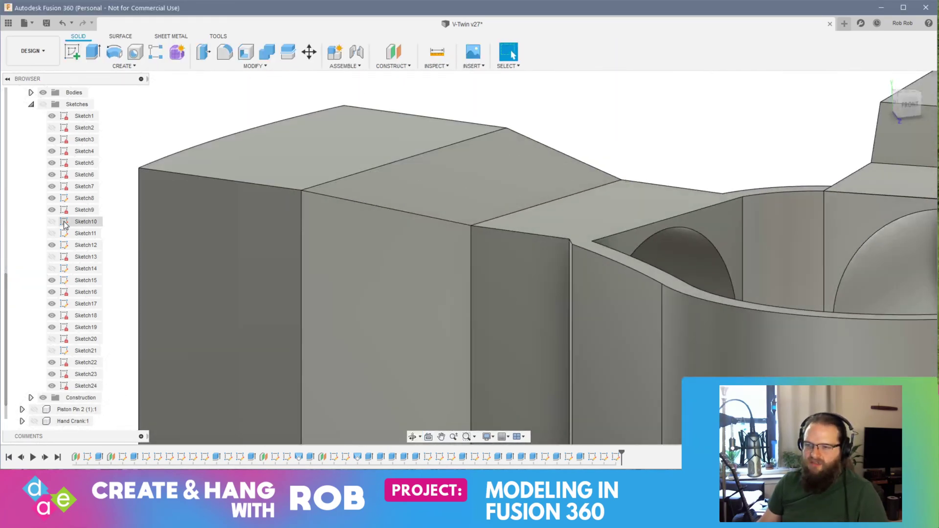
# Show the Engine Case component's sketches in the model again
pyautogui.scroll(3, 64, 221)
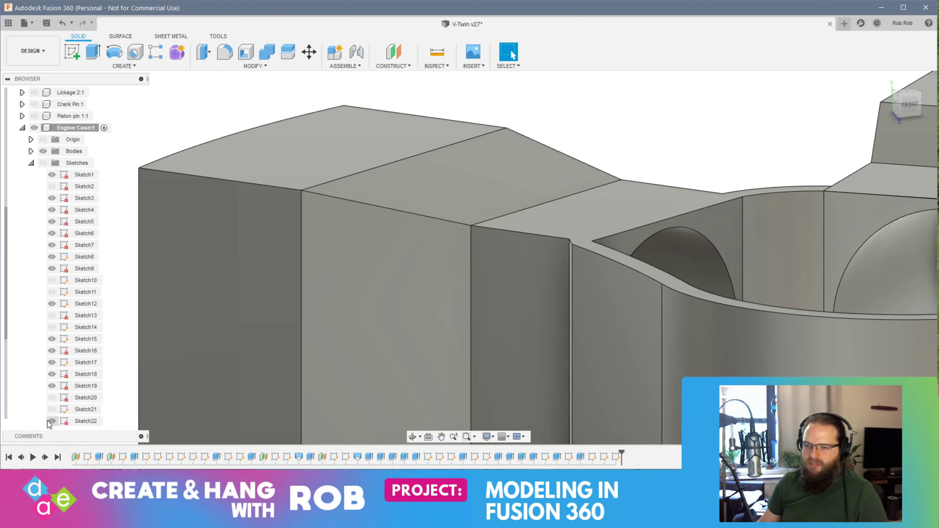
pyautogui.moveTo(74, 421); pyautogui.dragTo(50, 412)
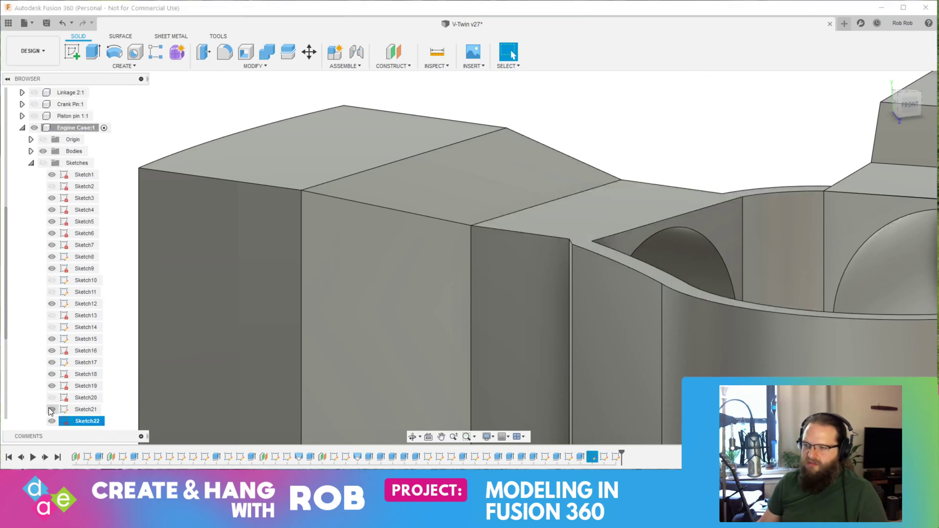
pyautogui.click(52, 411)
pyautogui.click(43, 163)
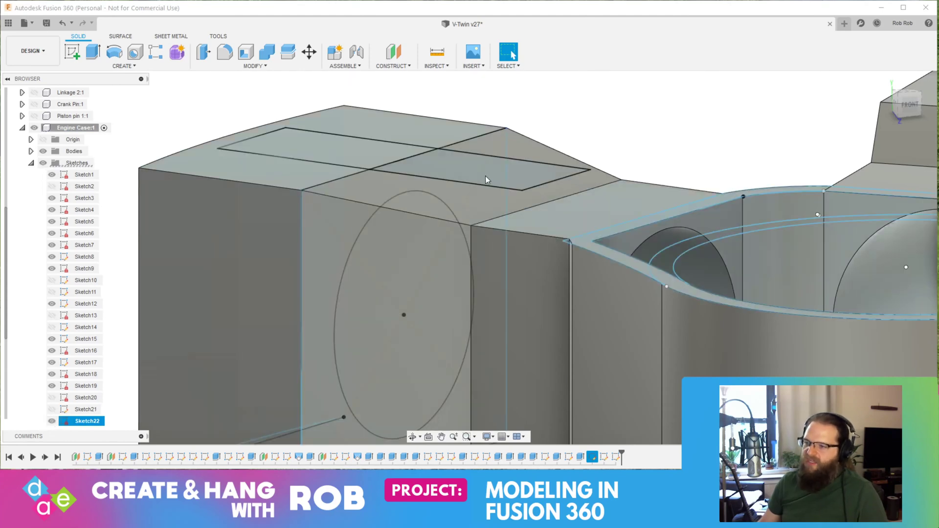
# Extrude both rectangular profiles on top of the engine case arm 160 mm downward as a cut
pyautogui.moveTo(354, 132)
pyautogui.keyDown('shift'); pyautogui.mouseDown(button='middle')
pyautogui.moveTo(290, 169)
pyautogui.moveTo(309, 259)
pyautogui.mouseUp(button='middle'); pyautogui.keyUp('shift')
pyautogui.click(78, 422)
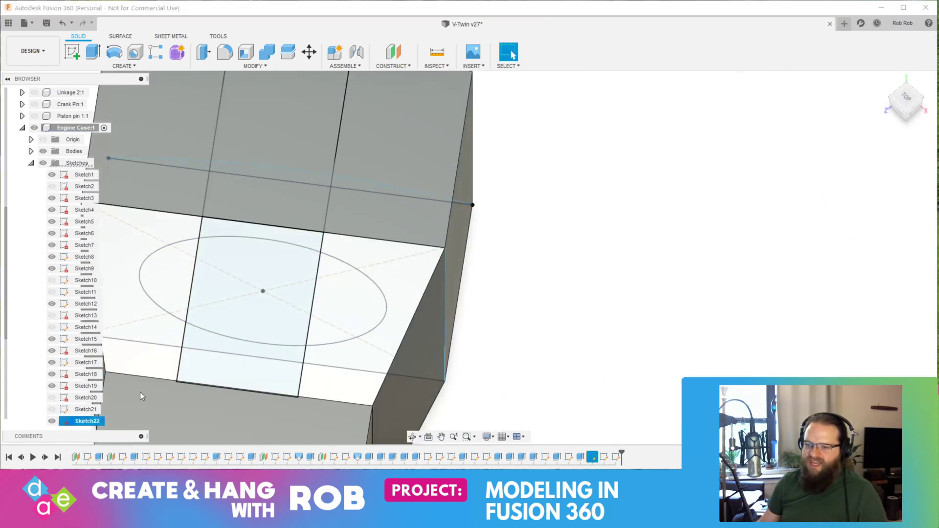
pyautogui.moveTo(566, 297)
pyautogui.keyDown('shift'); pyautogui.mouseDown(button='middle')
pyautogui.moveTo(591, 219)
pyautogui.moveTo(558, 200)
pyautogui.mouseUp(button='middle'); pyautogui.keyUp('shift')
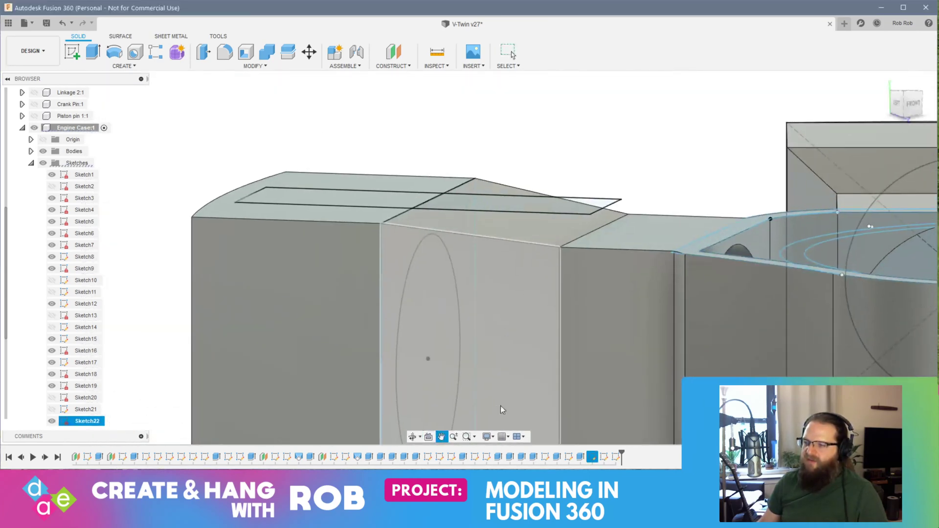
pyautogui.click(566, 203)
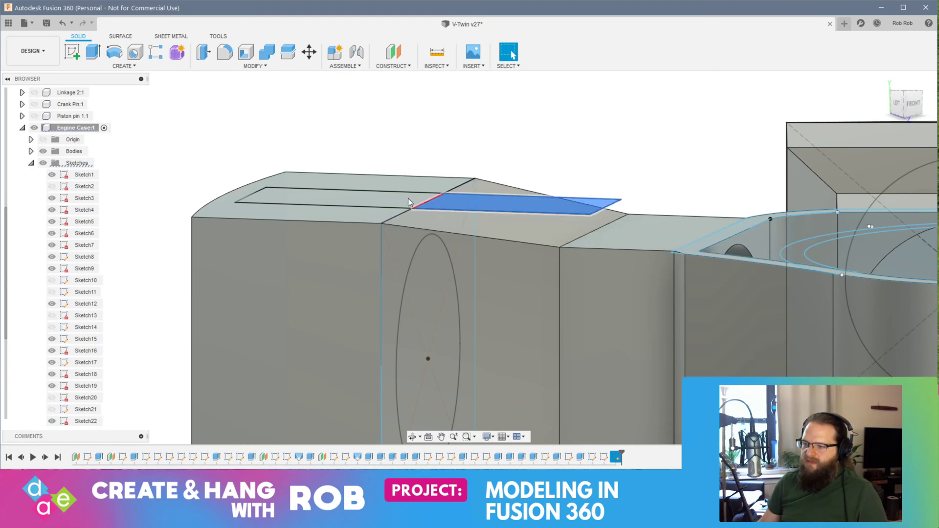
pyautogui.scroll(2, 407, 203)
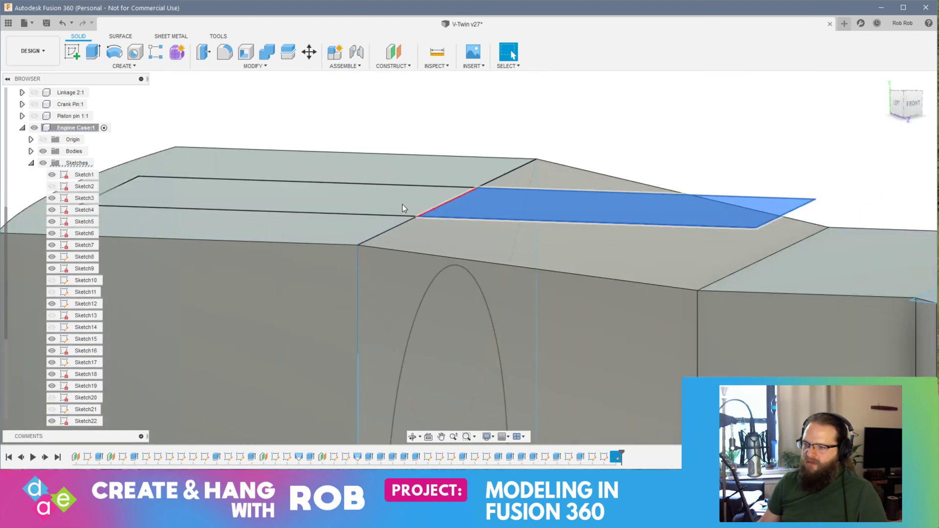
pyautogui.keyDown('shift'); pyautogui.click(402, 203); pyautogui.keyUp('shift')
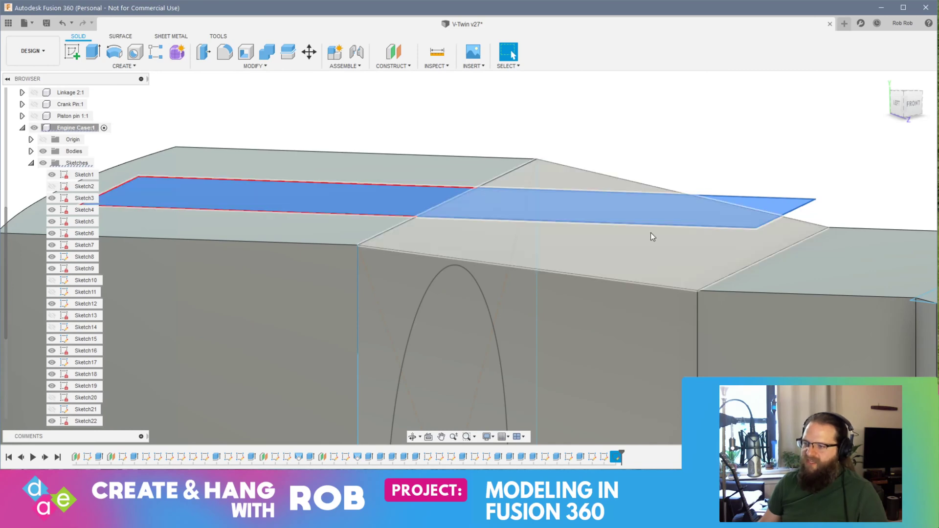
pyautogui.click(98, 55)
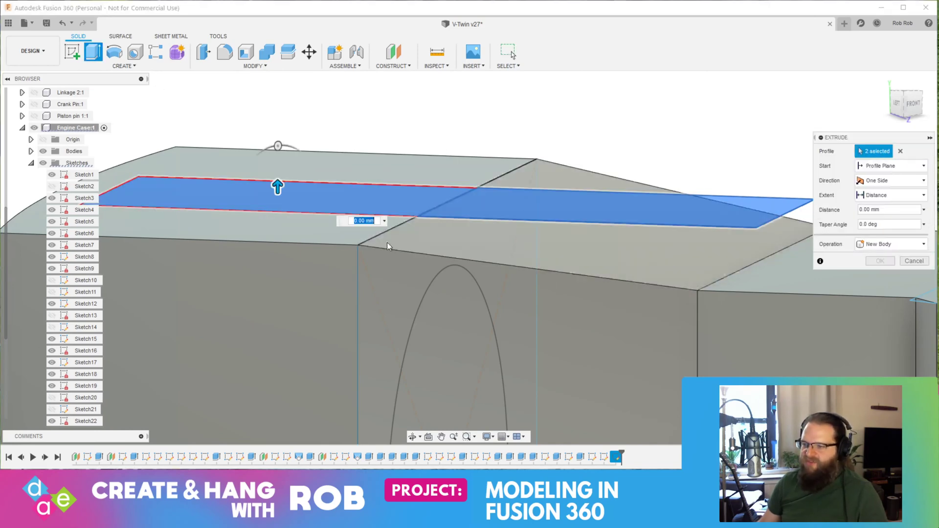
pyautogui.scroll(2, 419, 314)
pyautogui.scroll(-6, 424, 308)
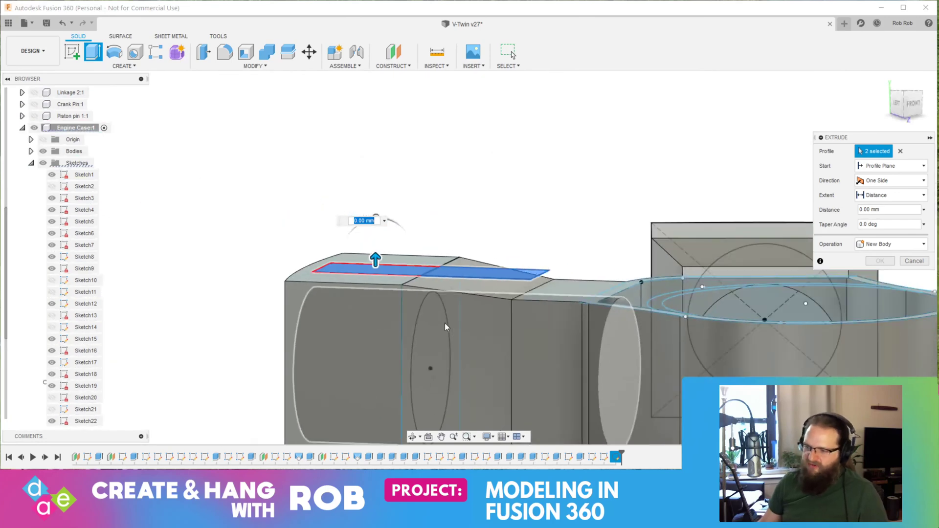
pyautogui.moveTo(444, 326); pyautogui.dragTo(450, 255, button='middle')
pyautogui.moveTo(380, 194); pyautogui.dragTo(379, 433)
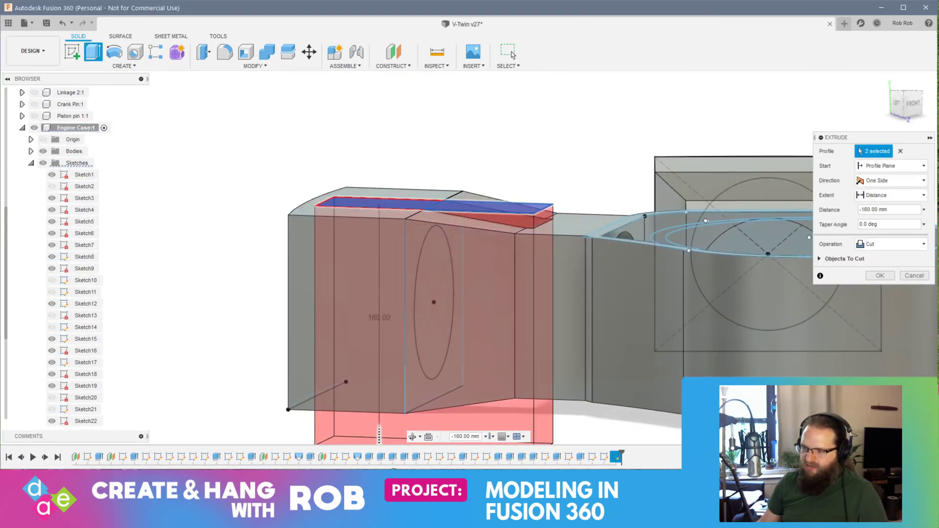
pyautogui.press('Return')
# Hide each visible sketch of the Engine Case component, from Sketch1 through Sketch23
pyautogui.moveTo(382, 372)
pyautogui.keyDown('shift'); pyautogui.mouseDown(button='middle')
pyautogui.moveTo(411, 287)
pyautogui.moveTo(388, 246)
pyautogui.moveTo(367, 241)
pyautogui.moveTo(469, 216)
pyautogui.moveTo(431, 254)
pyautogui.mouseUp(button='middle'); pyautogui.keyUp('shift')
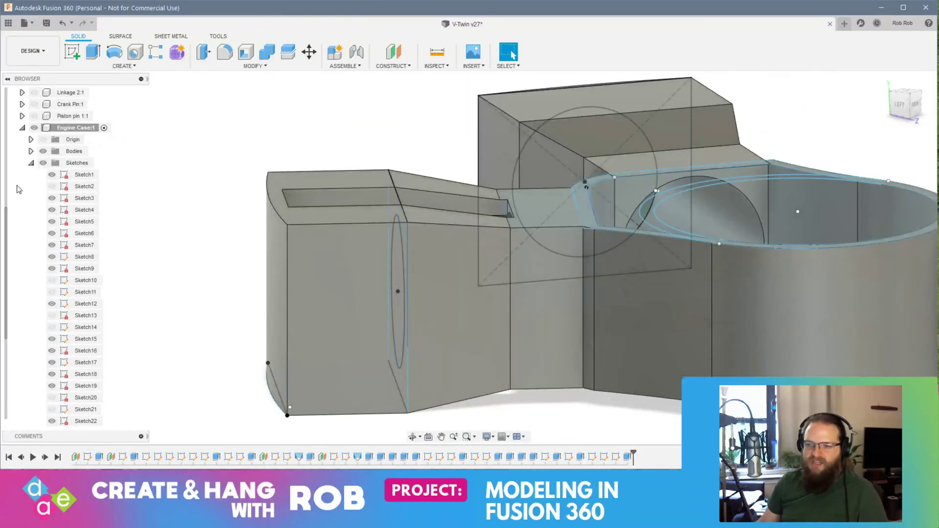
pyautogui.click(53, 174)
pyautogui.click(52, 187)
pyautogui.click(52, 198)
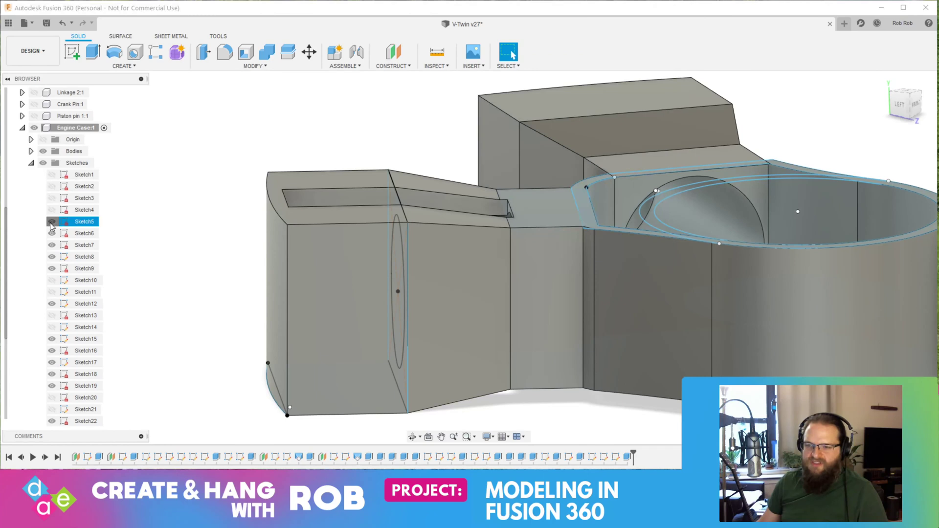
pyautogui.click(52, 222)
pyautogui.click(52, 234)
pyautogui.click(52, 245)
pyautogui.click(52, 257)
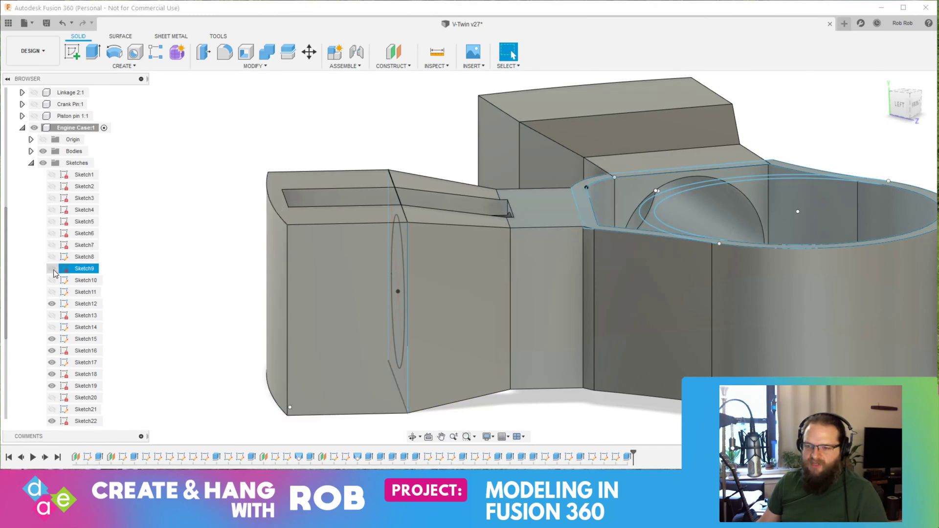
pyautogui.click(52, 304)
pyautogui.scroll(-1, 31, 271)
pyautogui.click(51, 328)
pyautogui.click(52, 315)
pyautogui.click(52, 339)
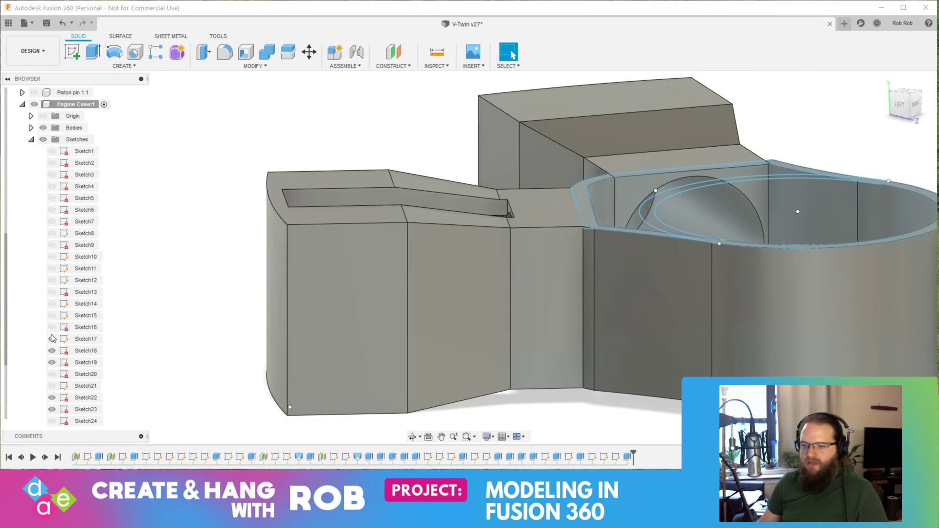
pyautogui.click(52, 351)
pyautogui.click(52, 362)
pyautogui.scroll(-2, 52, 367)
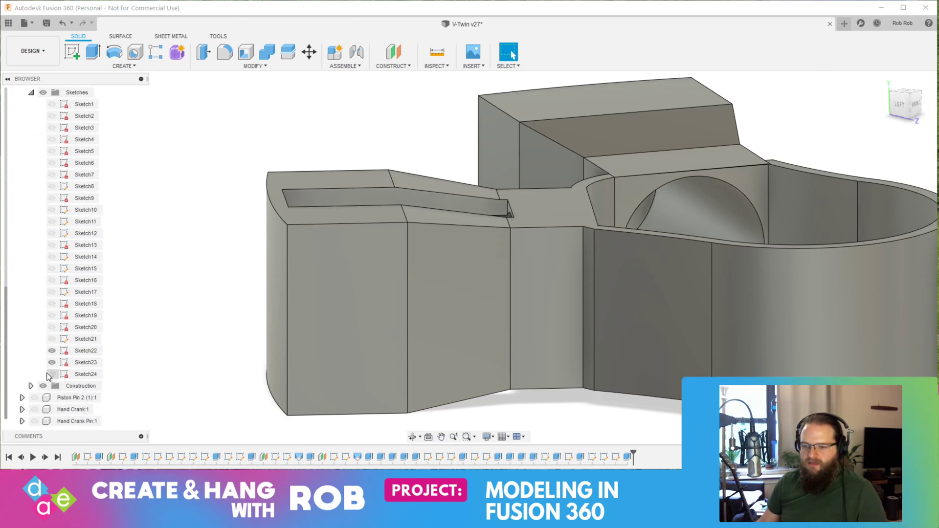
pyautogui.click(51, 351)
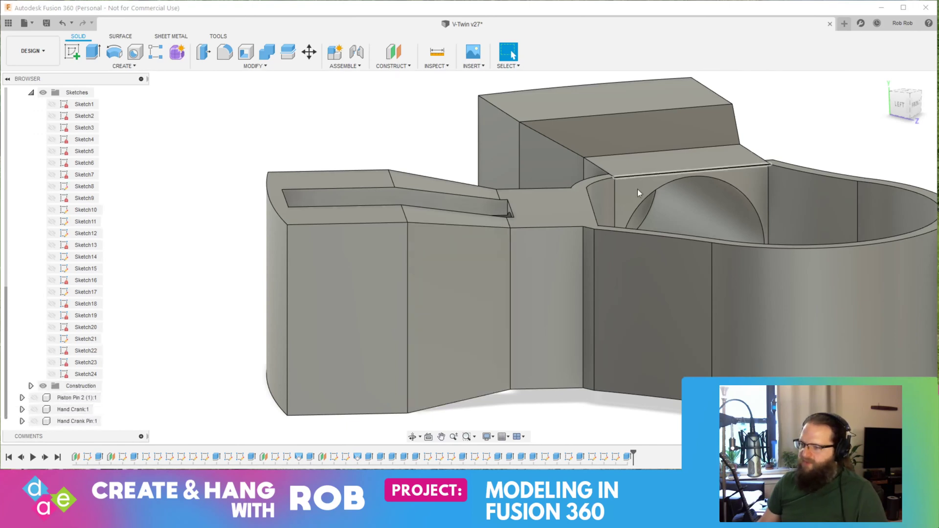
# Start a sketch on the flat side face at the outer end of the slotted engine case arm
pyautogui.click(357, 311)
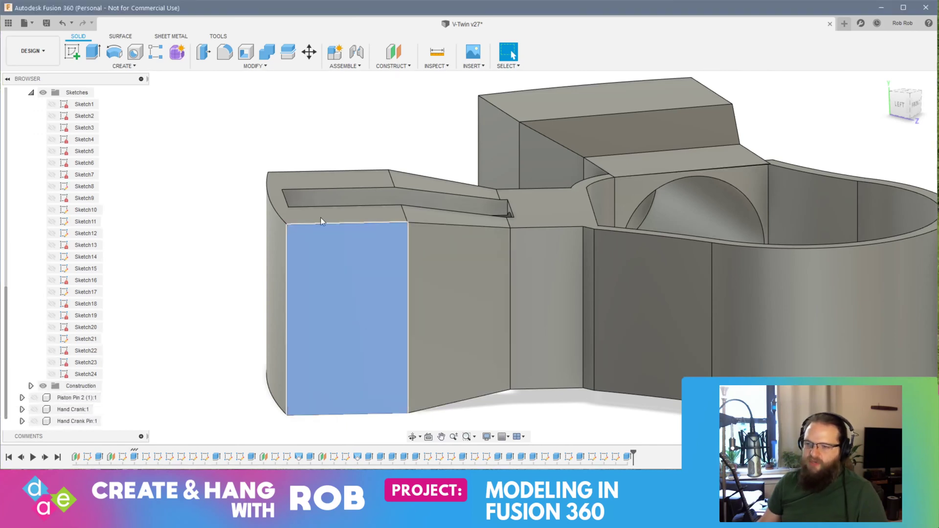
pyautogui.click(73, 53)
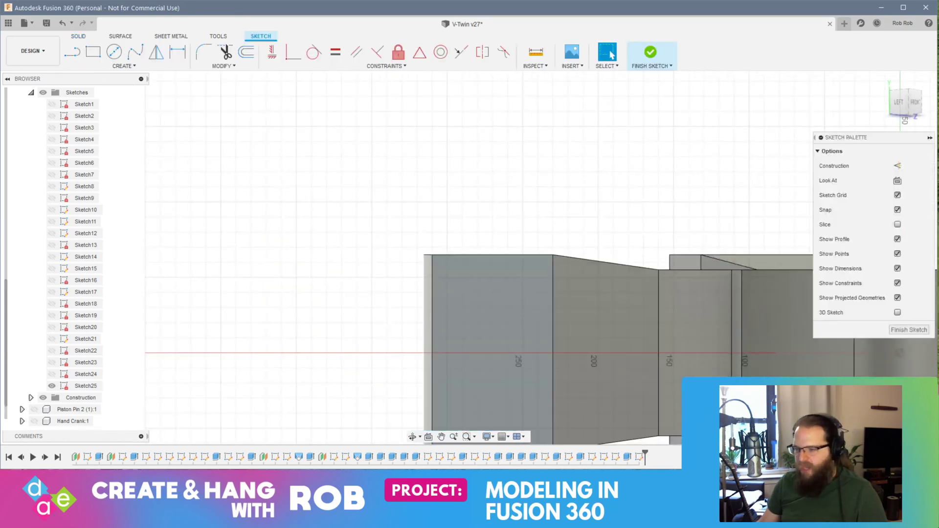
# Try to lay out 25 mm lines in both directions from the midpoint of the side face's vertical edge
pyautogui.click(74, 53)
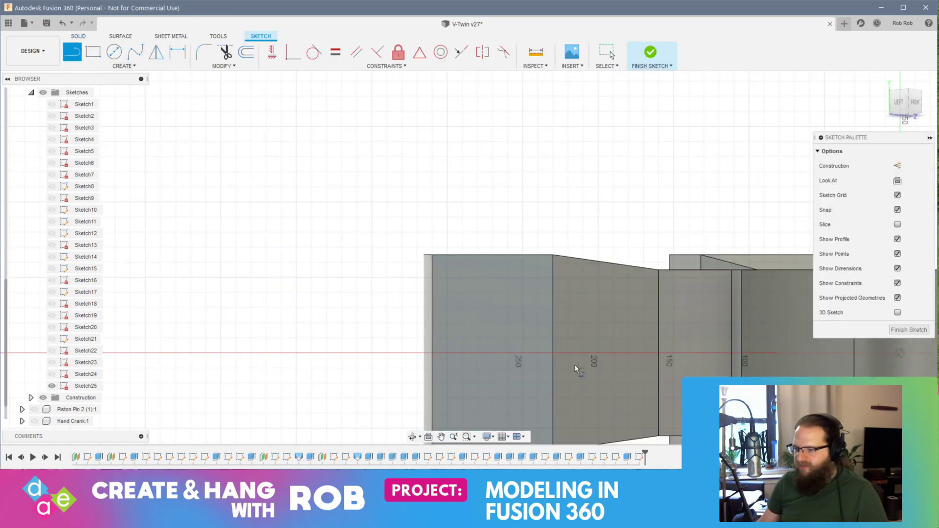
pyautogui.click(554, 351)
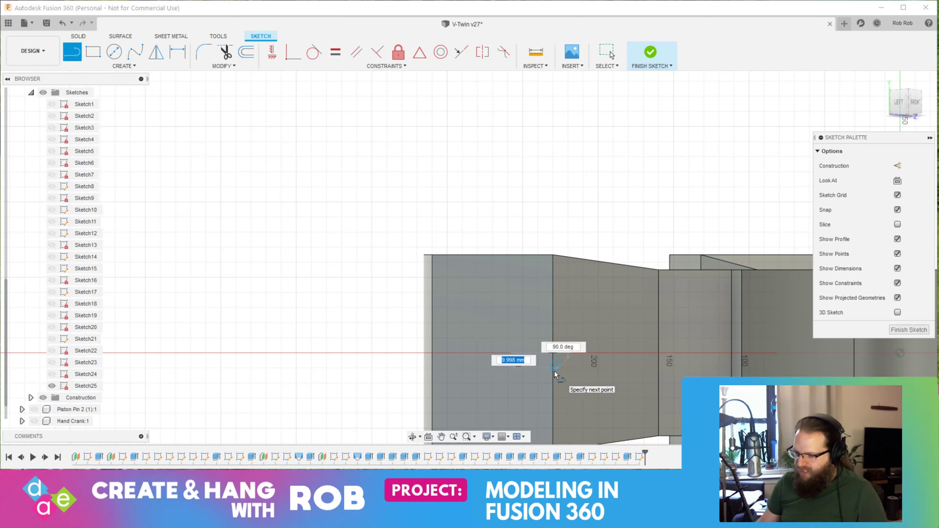
pyautogui.write('25')
pyautogui.press('Return')
pyautogui.press('Escape')
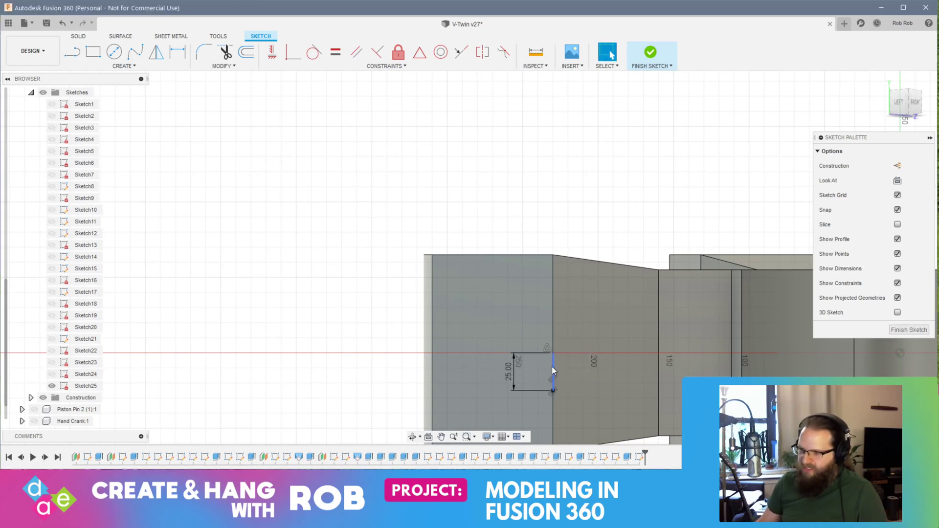
pyautogui.click(76, 59)
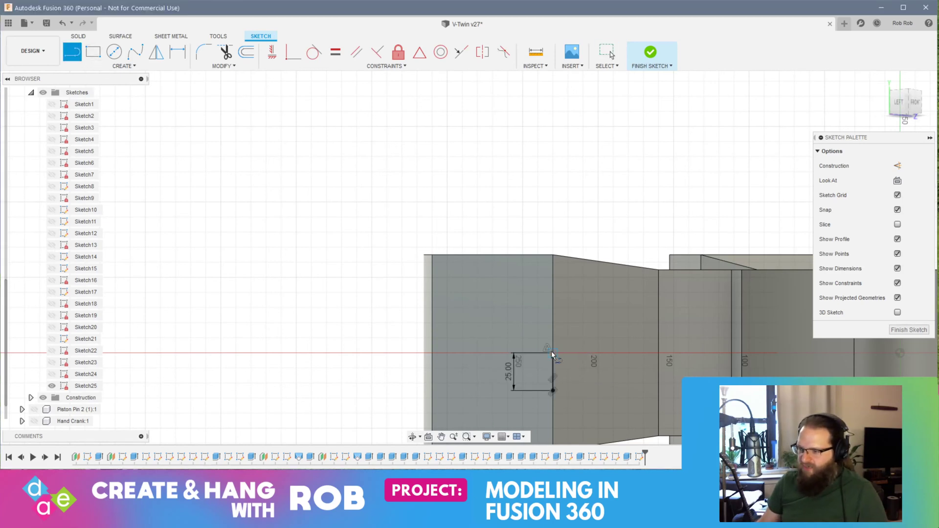
pyautogui.click(552, 352)
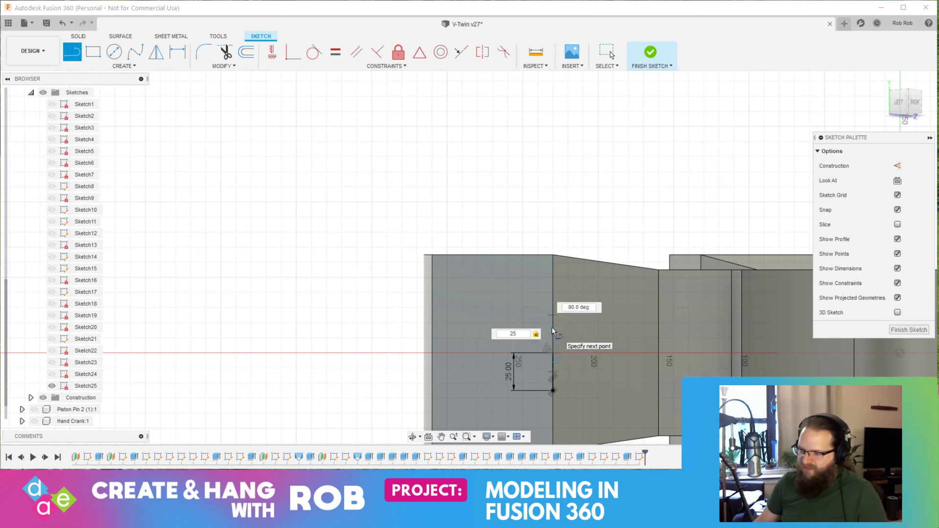
pyautogui.press('Escape')
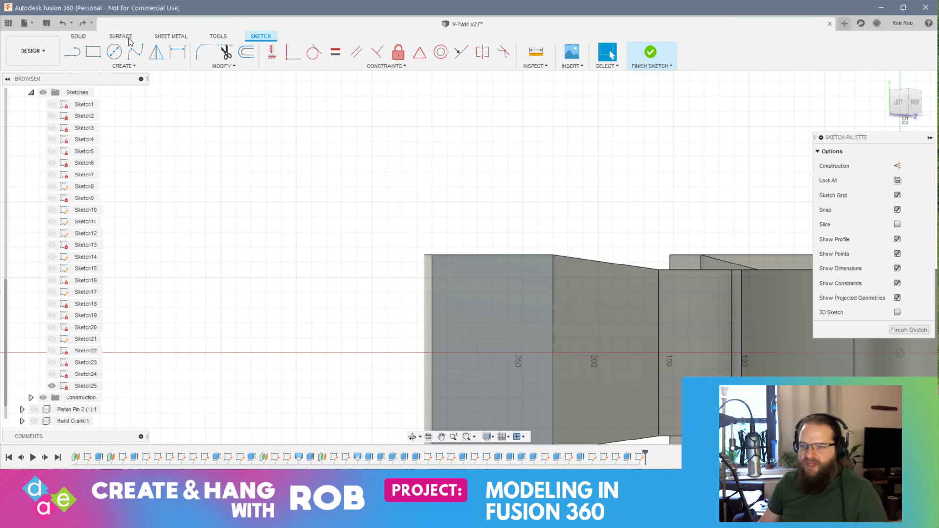
# Draw a 150 by 50 mm center rectangle centred on the midpoint of the side face's vertical edge
pyautogui.click(122, 67)
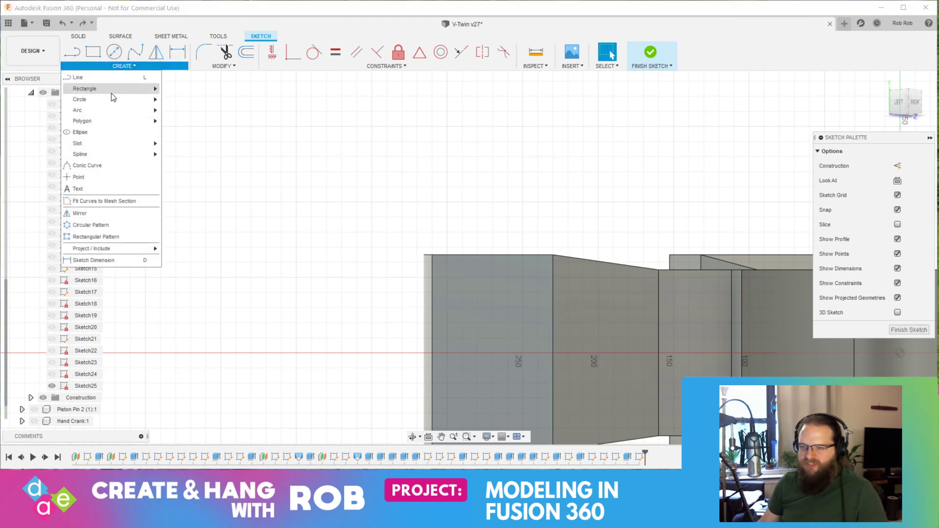
pyautogui.moveTo(111, 93)
pyautogui.click(185, 112)
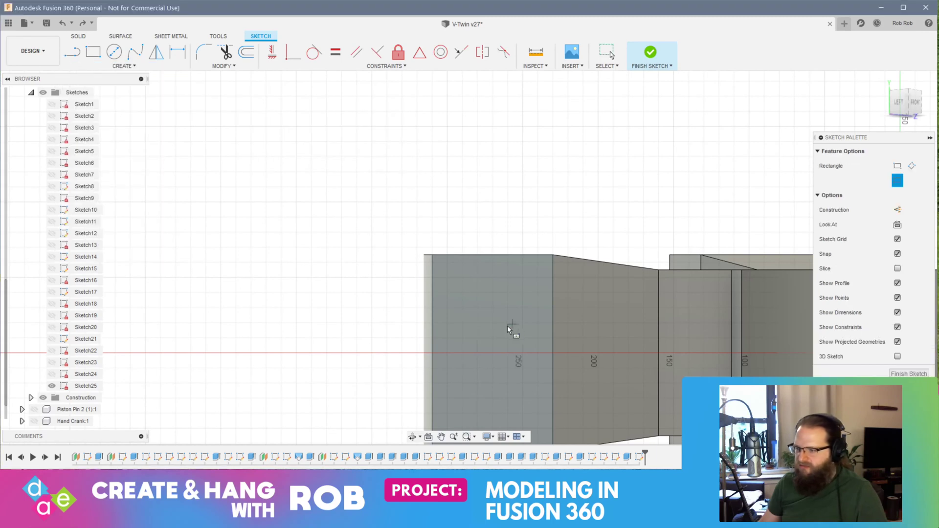
pyautogui.click(553, 352)
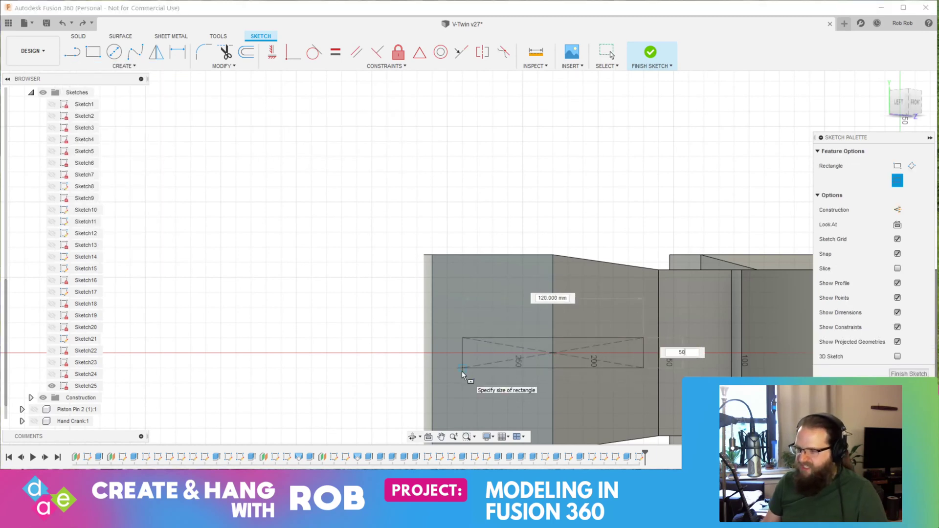
pyautogui.press('Tab')
pyautogui.press('Tab')
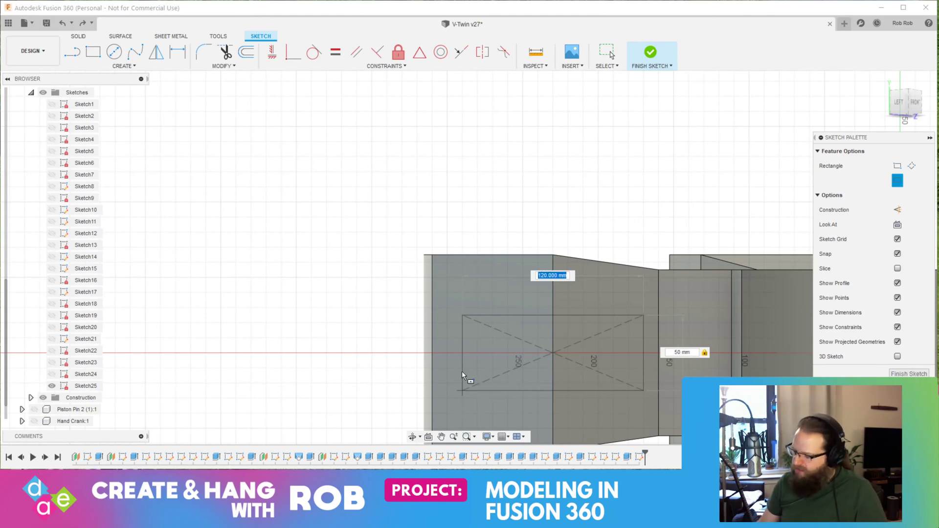
pyautogui.write('150')
pyautogui.press('Tab')
pyautogui.press('Return')
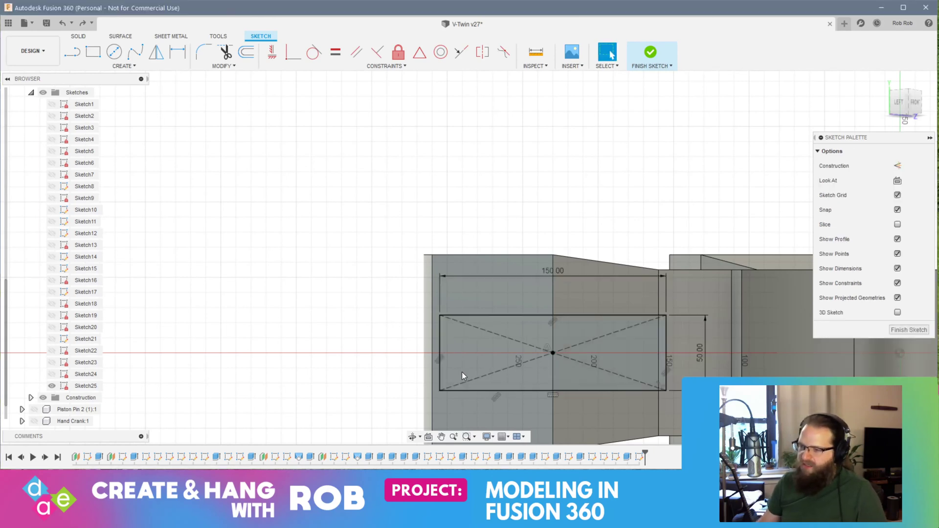
# Extrude both halves of the 150 by 50 mm rectangle from the side face inward through the engine case arm
pyautogui.moveTo(501, 348)
pyautogui.keyDown('shift'); pyautogui.mouseDown(button='middle')
pyautogui.moveTo(431, 342)
pyautogui.moveTo(418, 365)
pyautogui.moveTo(390, 367)
pyautogui.moveTo(490, 381)
pyautogui.mouseUp(button='middle'); pyautogui.keyUp('shift')
pyautogui.click(540, 386)
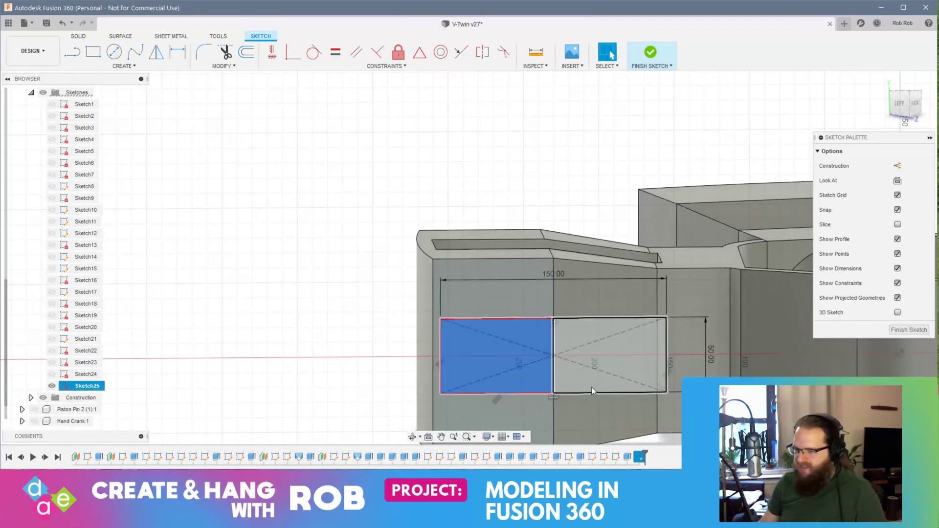
pyautogui.rightClick(647, 375)
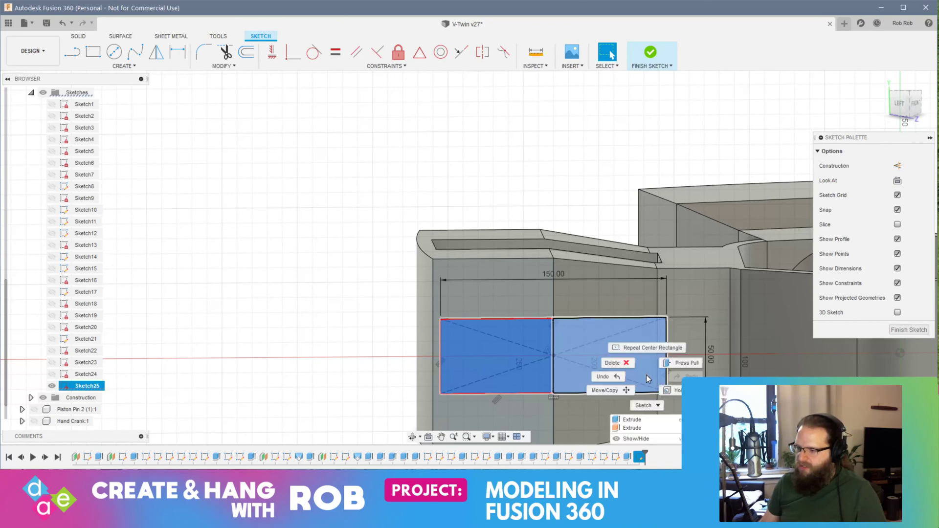
pyautogui.click(665, 363)
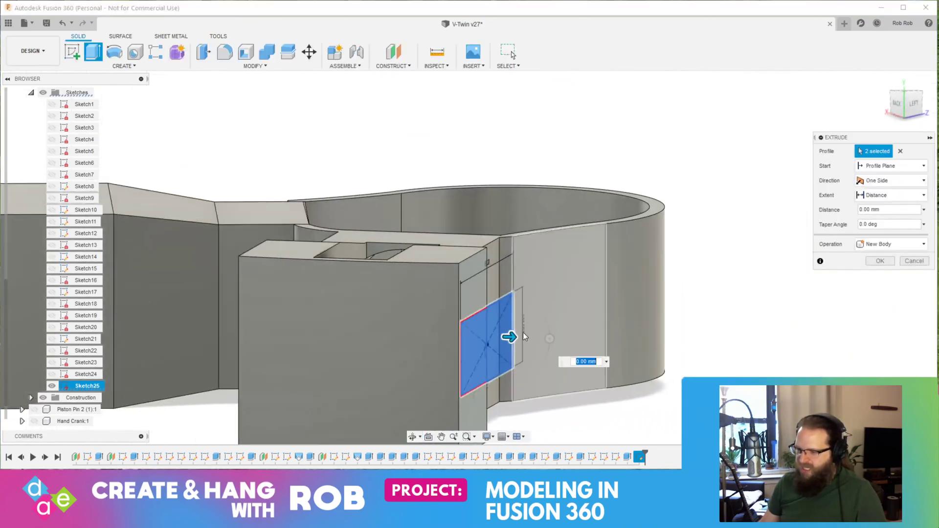
pyautogui.moveTo(509, 336); pyautogui.dragTo(250, 316)
pyautogui.keyDown('shift'); pyautogui.moveTo(250, 315); pyautogui.dragTo(377, 204, button='middle'); pyautogui.keyUp('shift')
pyautogui.press('Return')
# On the second arm's flat top face, sketch two 25 mm lines in opposite directions from the midpoint of its crease edge
pyautogui.click(259, 102)
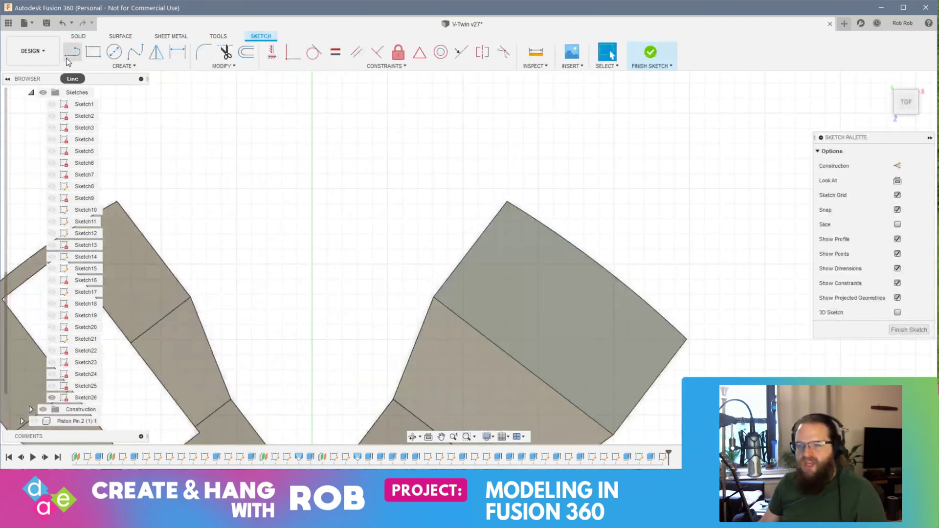
pyautogui.click(69, 58)
pyautogui.click(524, 367)
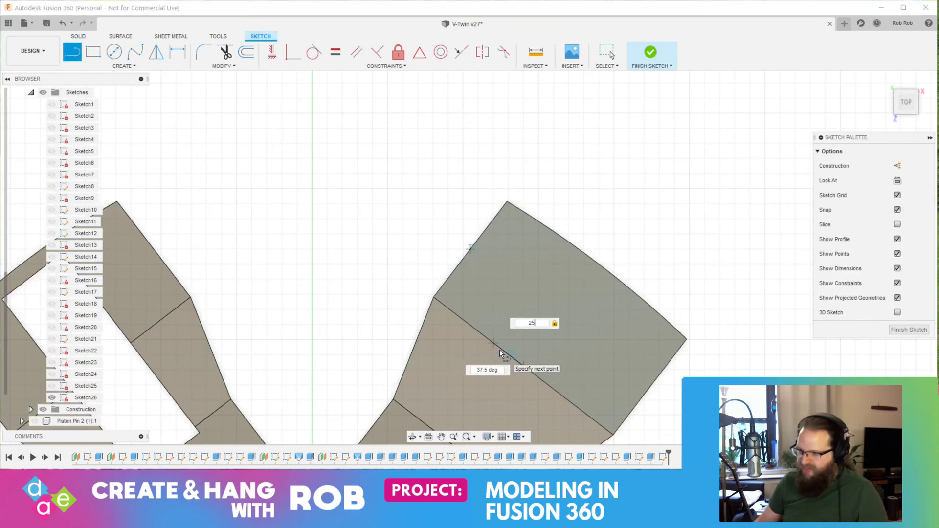
pyautogui.press('Return')
pyautogui.press('Escape')
pyautogui.press('l')
pyautogui.click(527, 368)
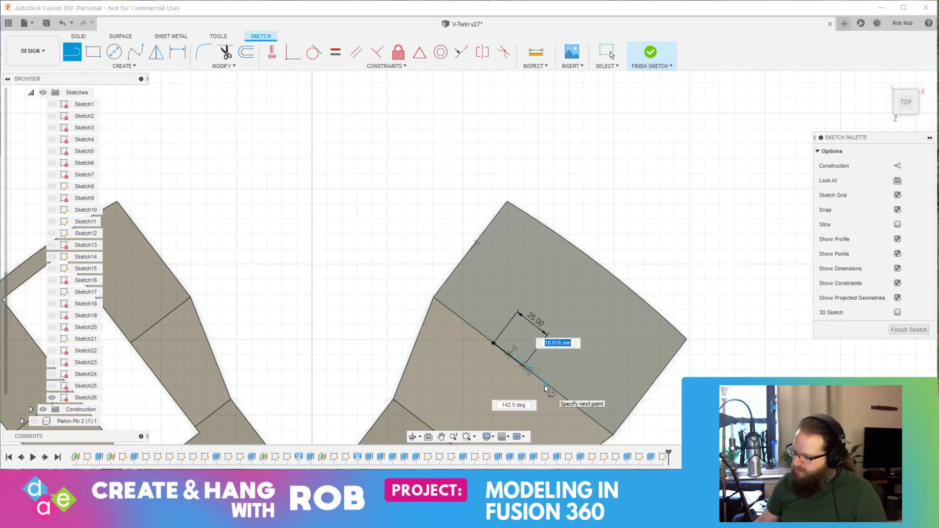
pyautogui.write('25')
pyautogui.press('Return')
pyautogui.press('Escape')
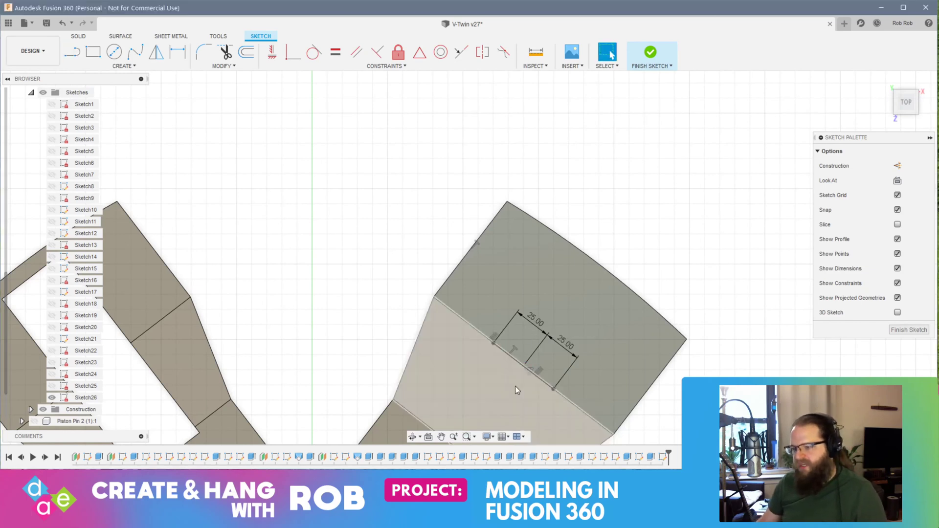
# Draw a 75 mm perpendicular line from each end of the 50 mm baseline toward the arm's outer end
pyautogui.press('l')
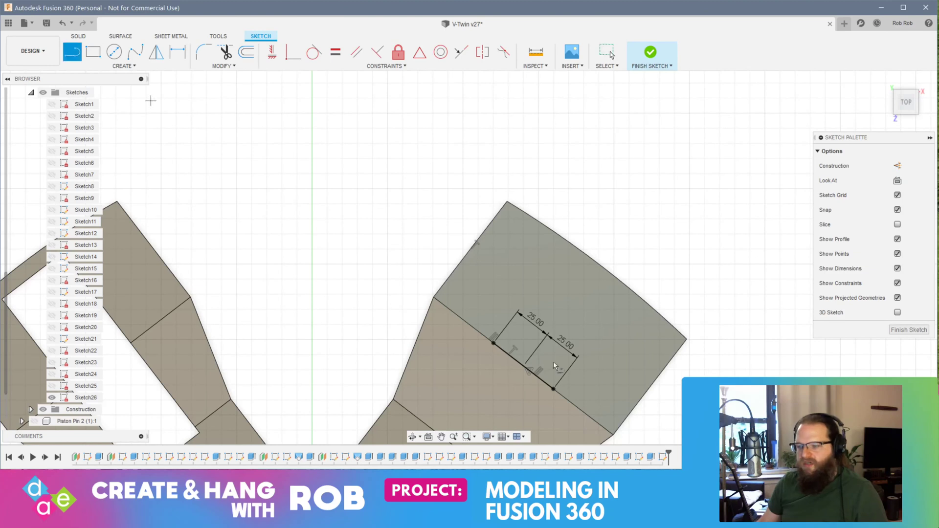
pyautogui.click(553, 389)
pyautogui.write('75')
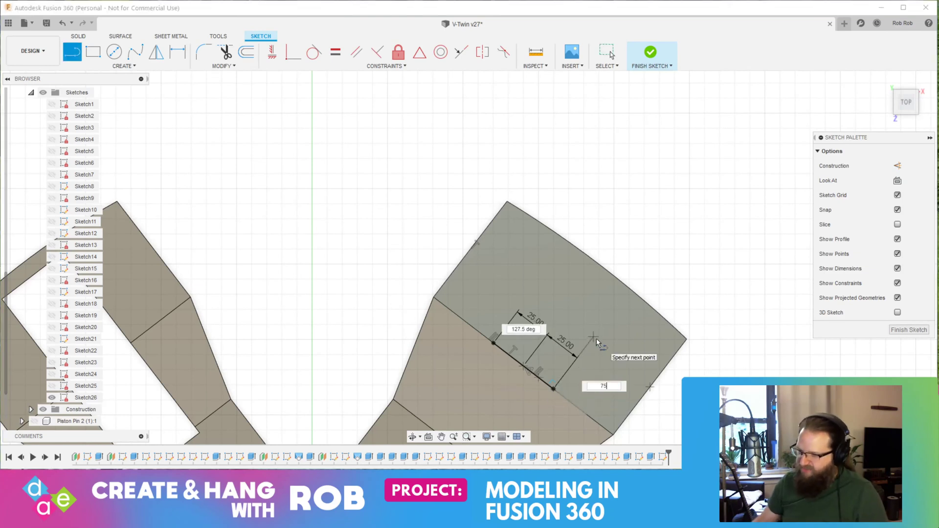
pyautogui.press('Return')
pyautogui.press('Escape')
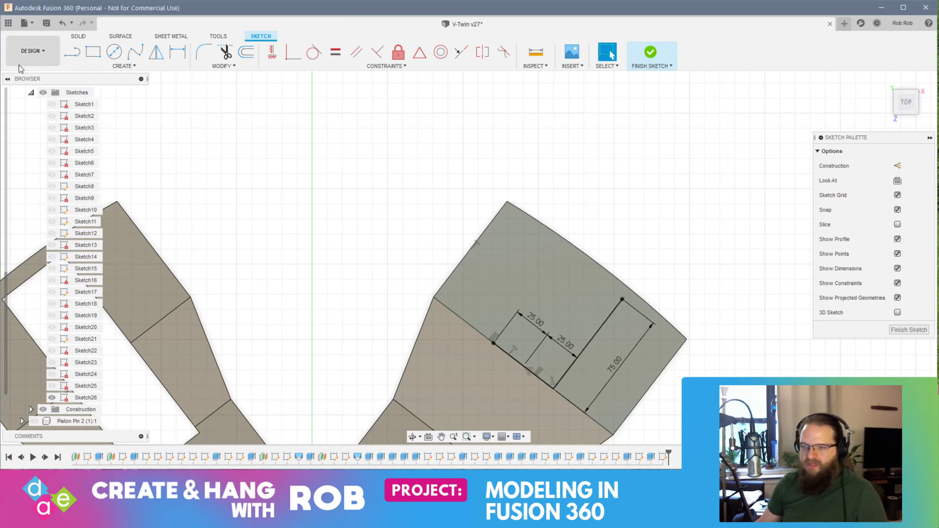
pyautogui.click(73, 55)
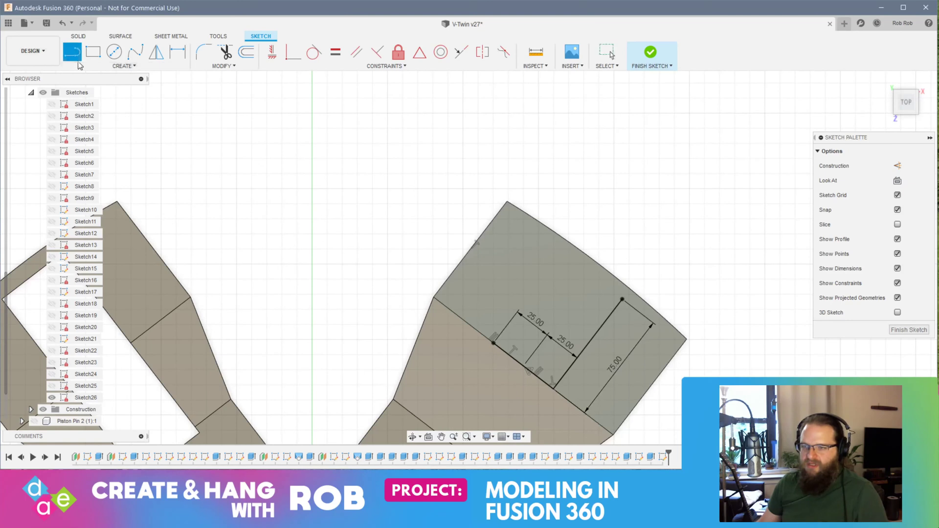
pyautogui.click(494, 343)
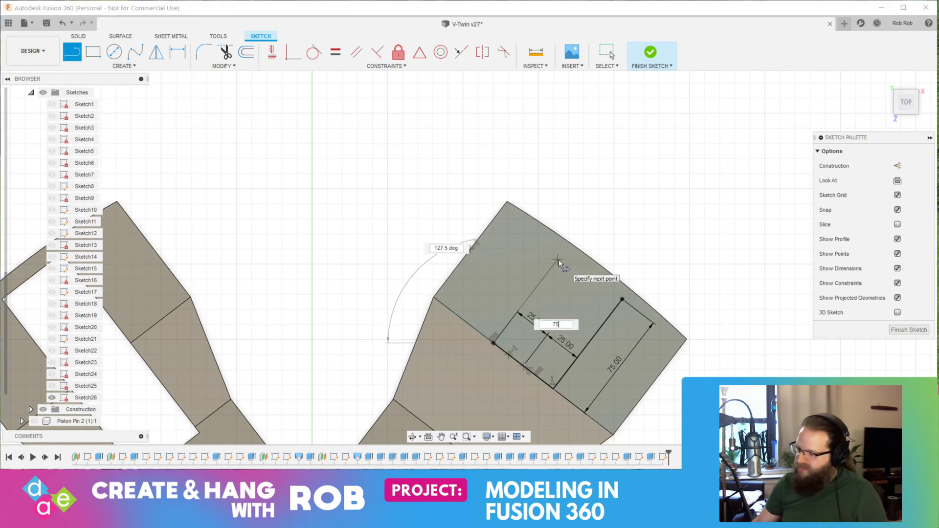
pyautogui.write('75')
pyautogui.press('Return')
pyautogui.press('Escape')
pyautogui.moveTo(585, 357); pyautogui.dragTo(492, 253, button='middle')
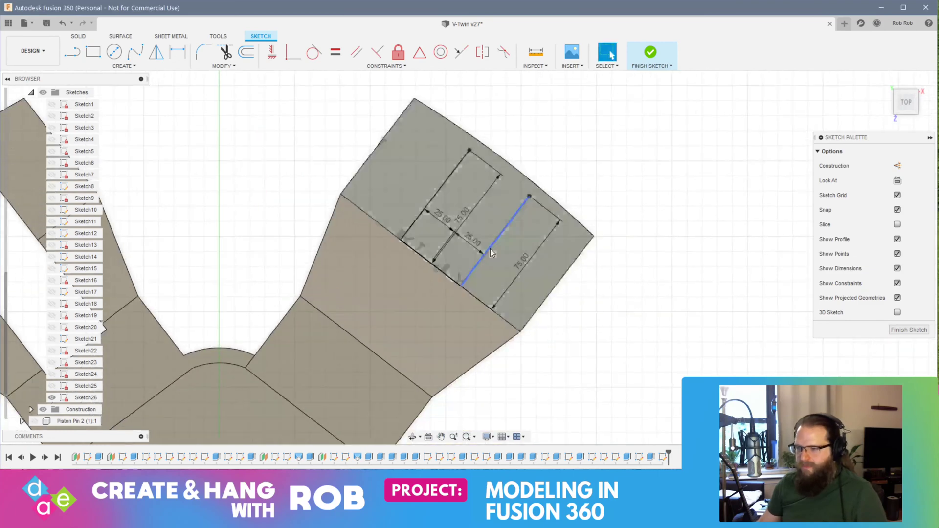
# Draw a 75 mm perpendicular line from each baseline end toward the centre of the engine case
pyautogui.press('l')
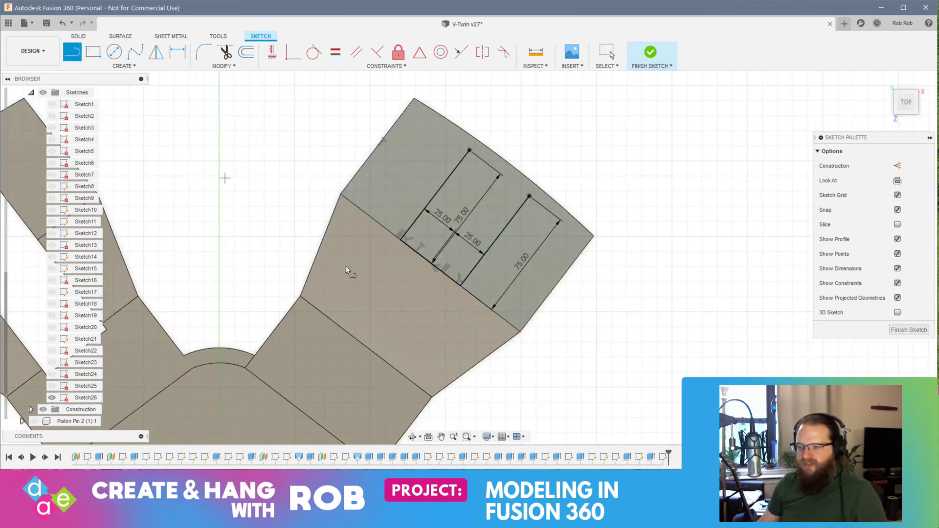
pyautogui.click(399, 240)
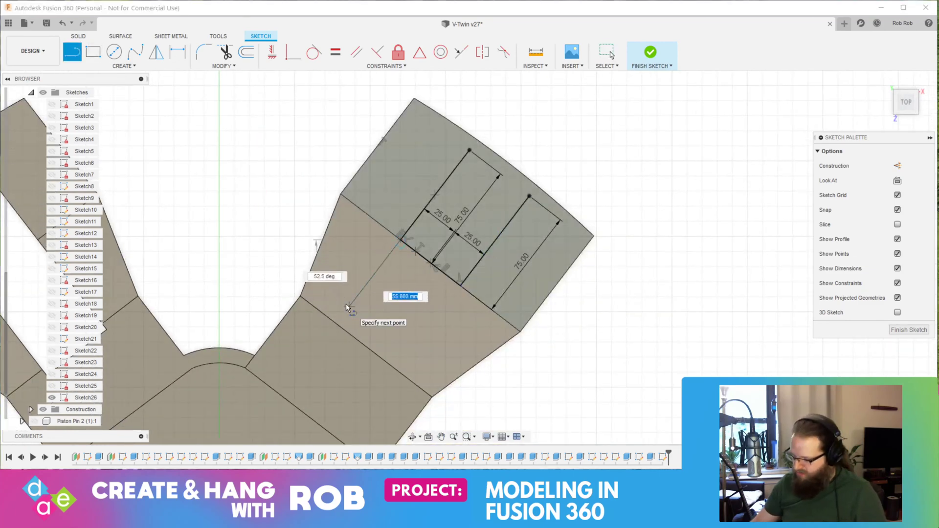
pyautogui.write('75')
pyautogui.press('Return')
pyautogui.press('Escape')
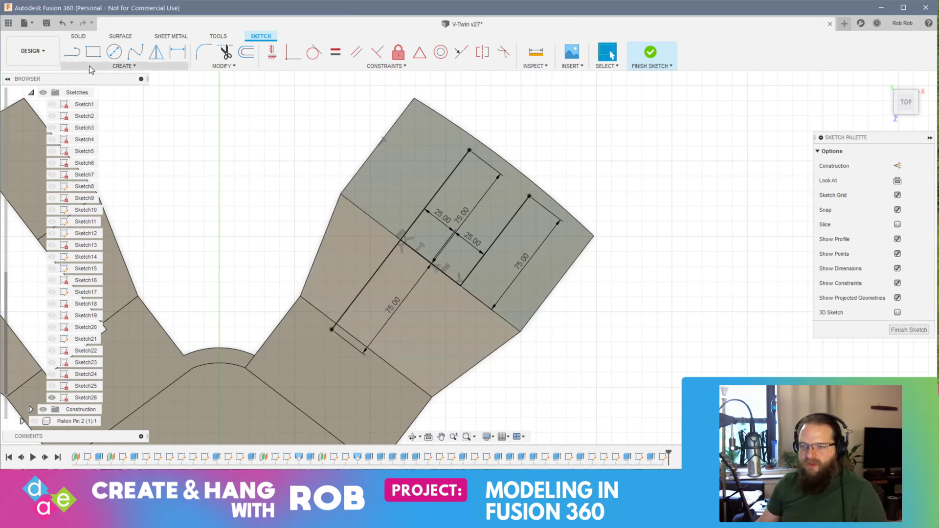
pyautogui.press('l')
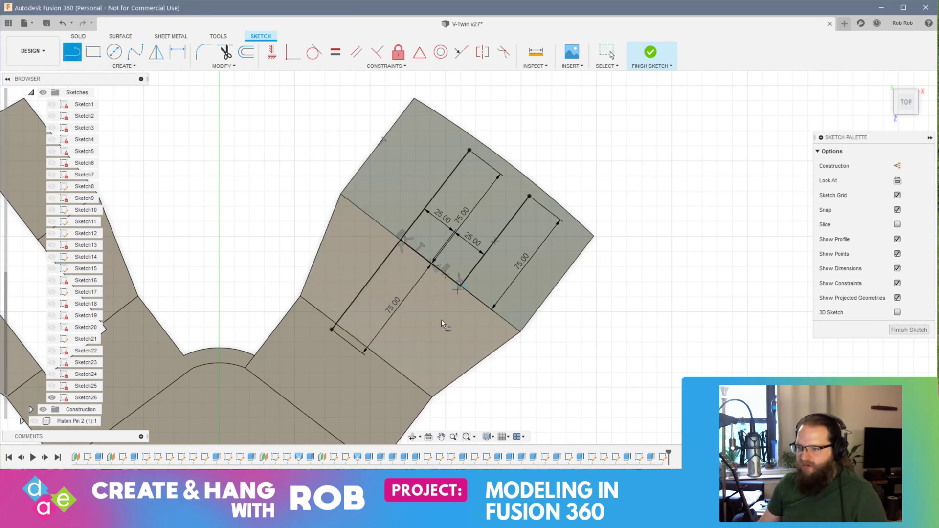
pyautogui.click(460, 284)
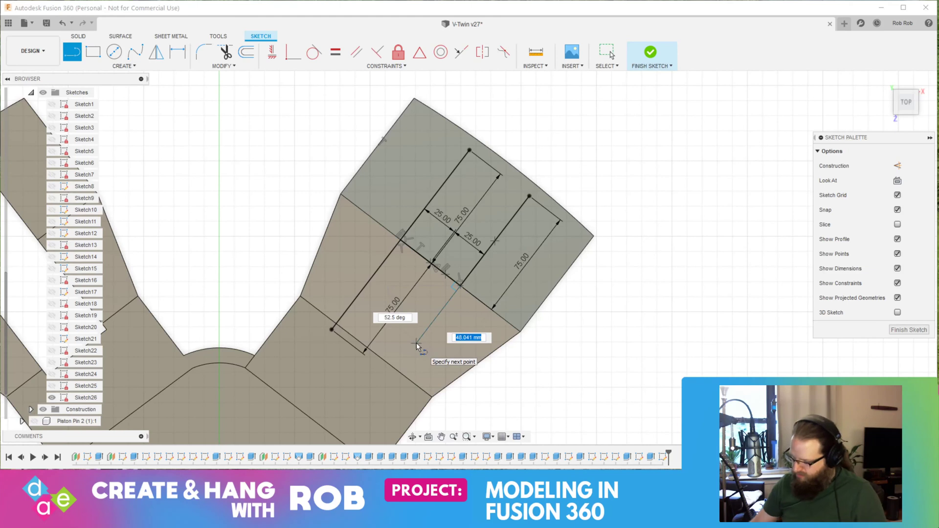
pyautogui.write('75')
pyautogui.press('Return')
pyautogui.press('Escape')
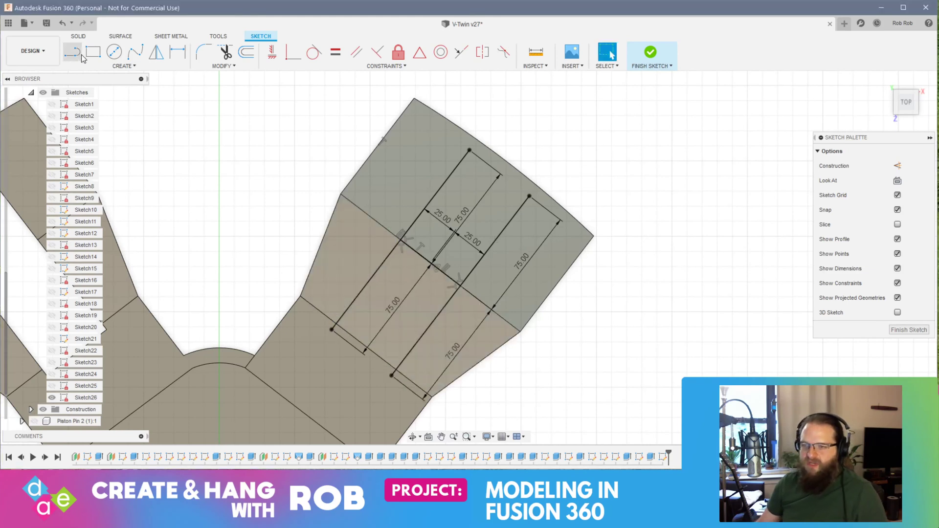
# Close both ends of the 150 by 50 mm outline with connecting lines and finish the sketch
pyautogui.click(528, 198)
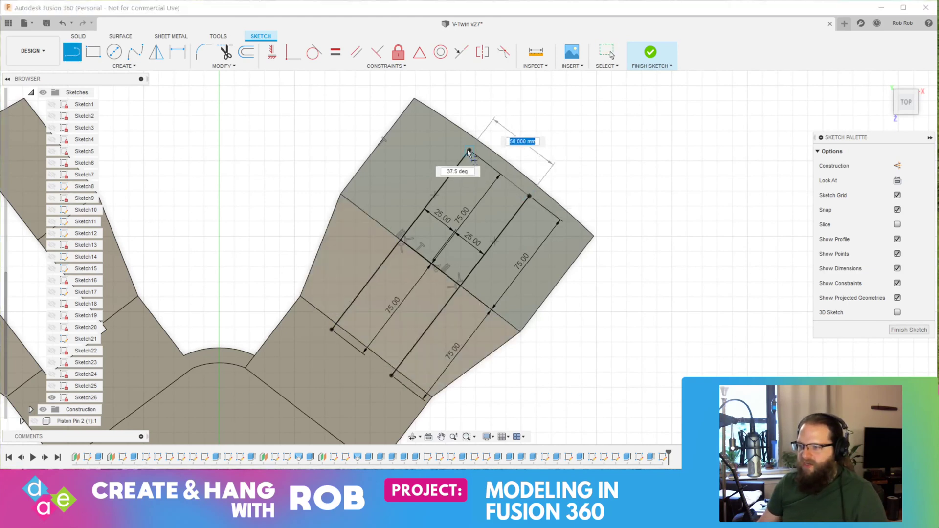
pyautogui.click(470, 151)
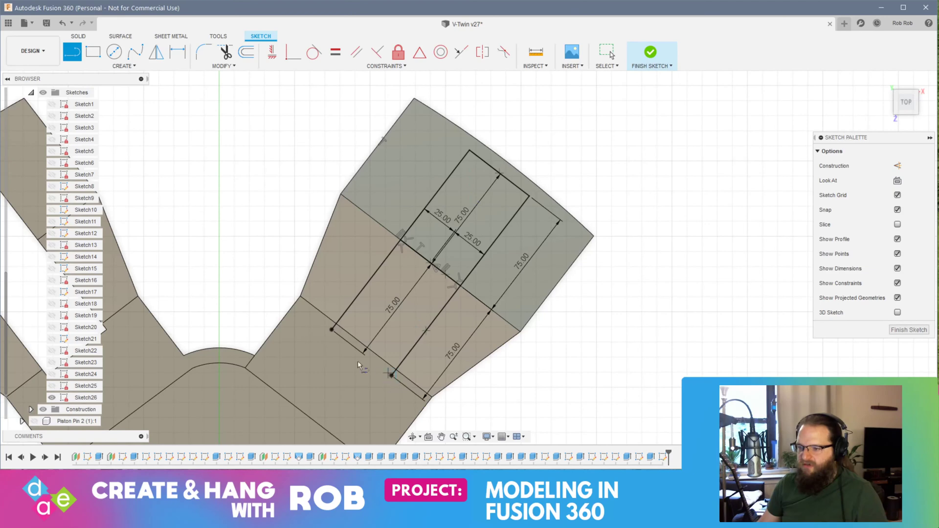
pyautogui.click(332, 330)
pyautogui.click(919, 334)
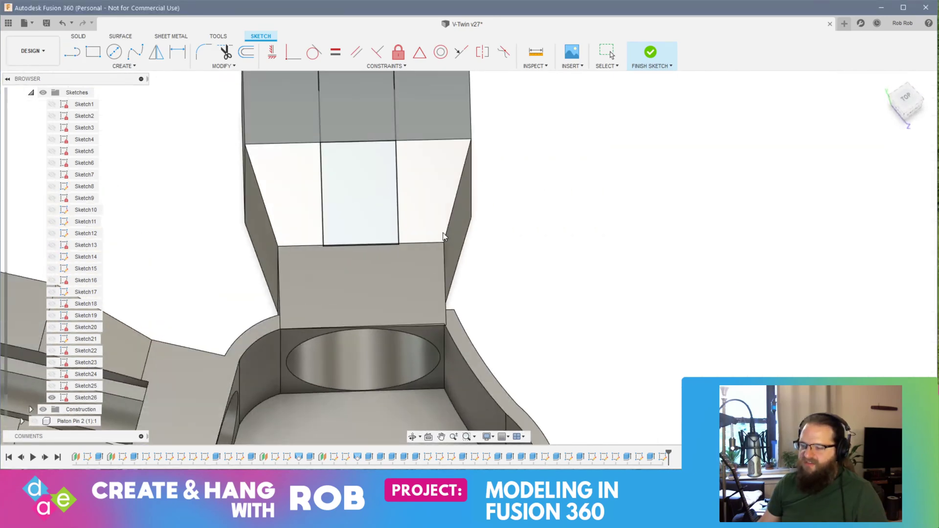
# Extrude both halves of the top rectangle as a cut of -180 mm down through the engine case arm
pyautogui.scroll(5, 518, 184)
pyautogui.scroll(2, 418, 209)
pyautogui.scroll(-5, 419, 211)
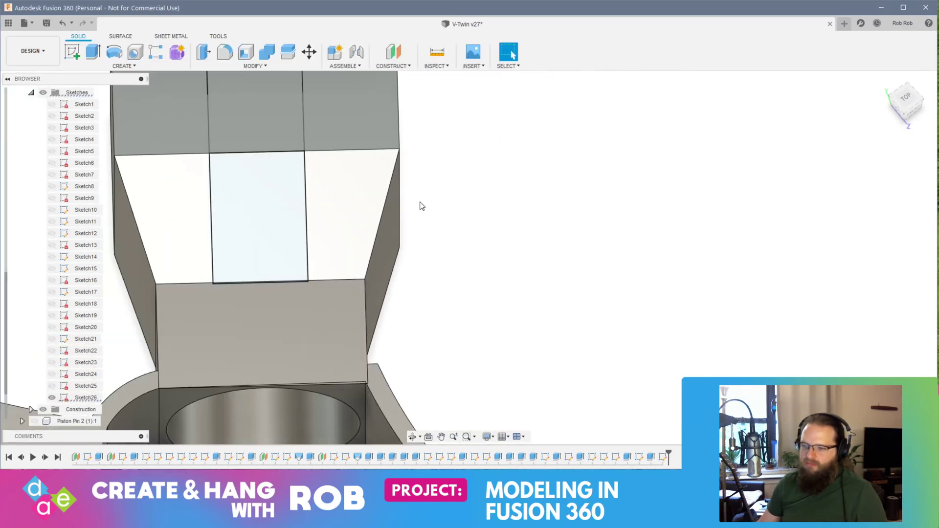
pyautogui.scroll(-2, 422, 206)
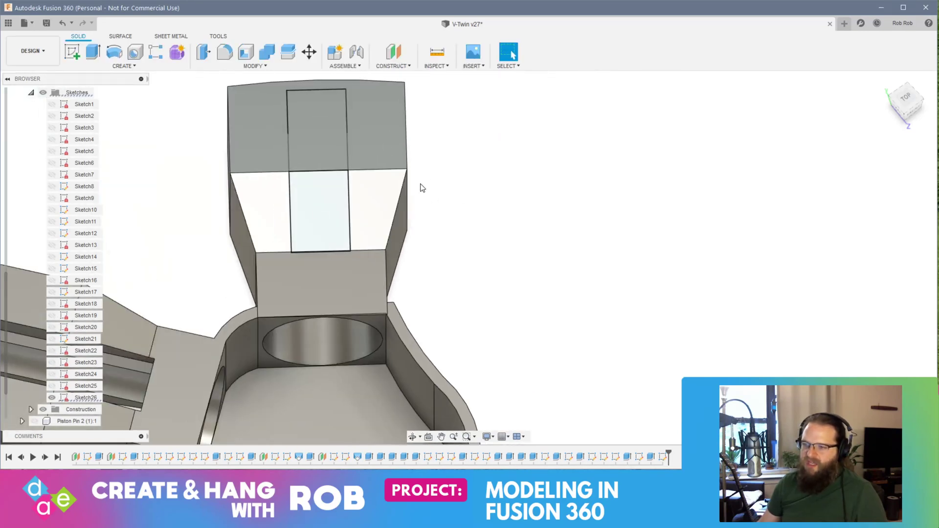
pyautogui.keyDown('shift'); pyautogui.moveTo(422, 188); pyautogui.dragTo(425, 264, button='middle'); pyautogui.keyUp('shift')
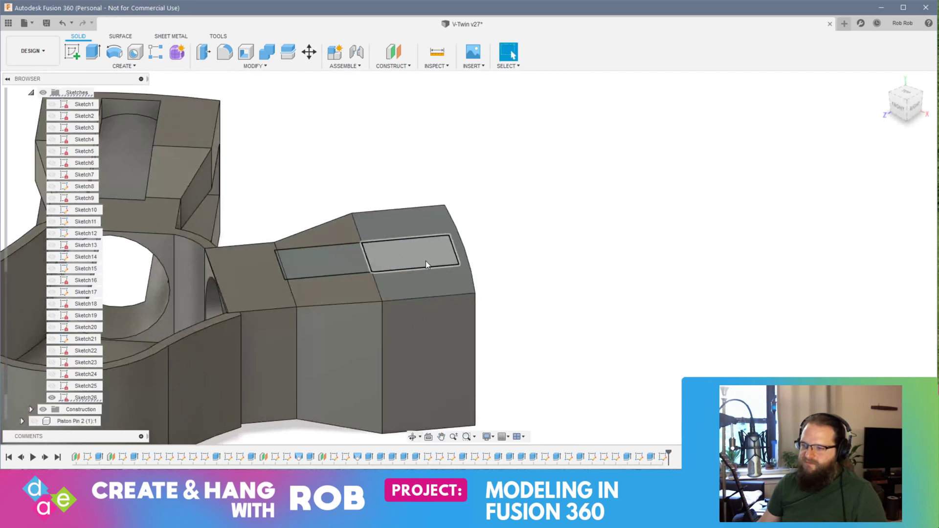
pyautogui.click(426, 262)
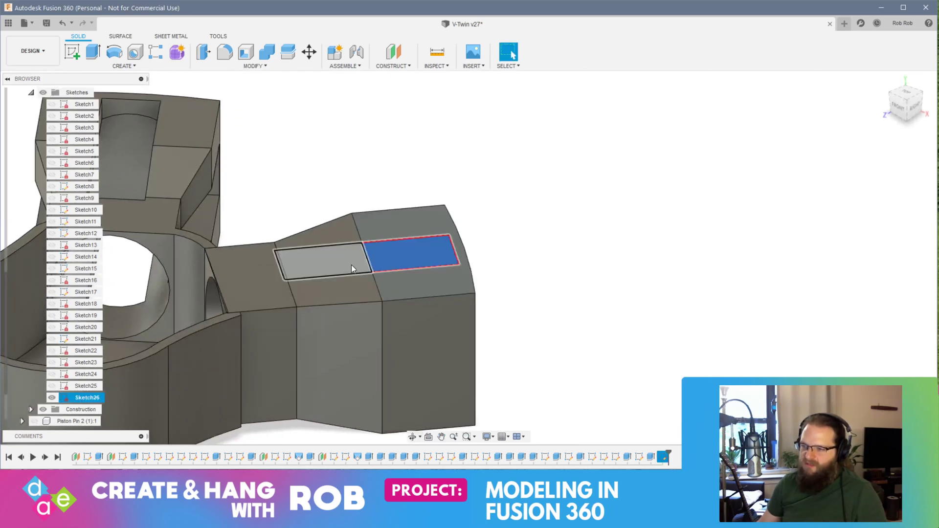
pyautogui.click(351, 265)
pyautogui.rightClick(351, 263)
pyautogui.click(387, 254)
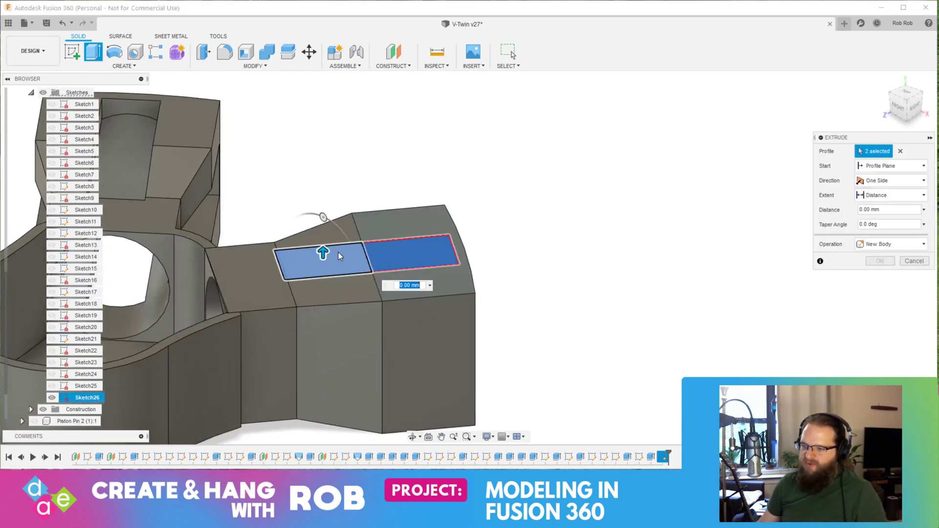
pyautogui.moveTo(323, 253); pyautogui.dragTo(323, 433)
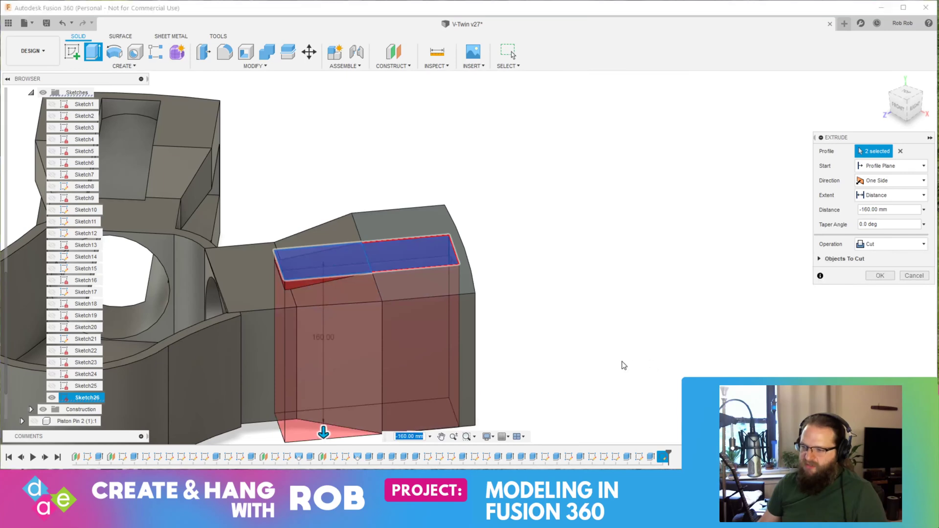
pyautogui.moveTo(625, 365); pyautogui.dragTo(610, 231, button='middle')
pyautogui.moveTo(311, 306); pyautogui.dragTo(311, 326)
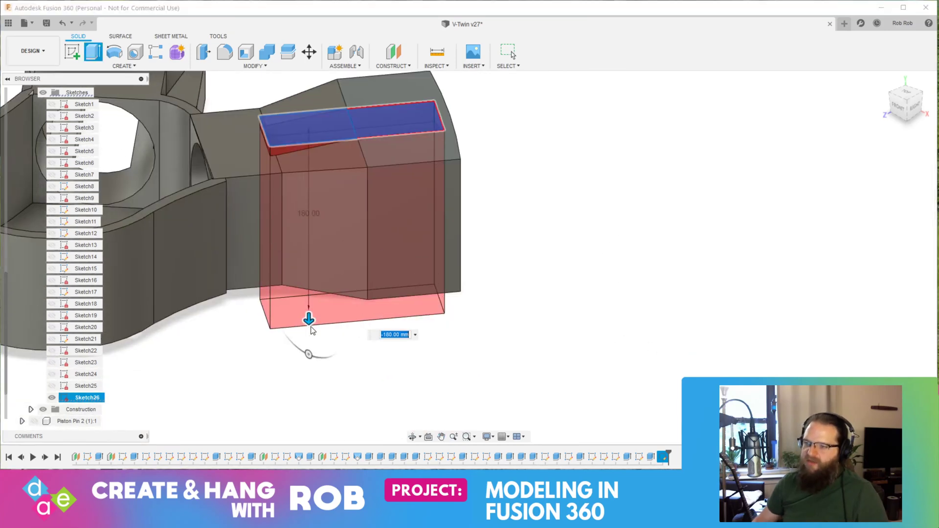
pyautogui.press('Return')
# On the arm's outer side face, sketch a 150 by 50 mm center rectangle centred on the midpoint of the vertical edge
pyautogui.click(395, 242)
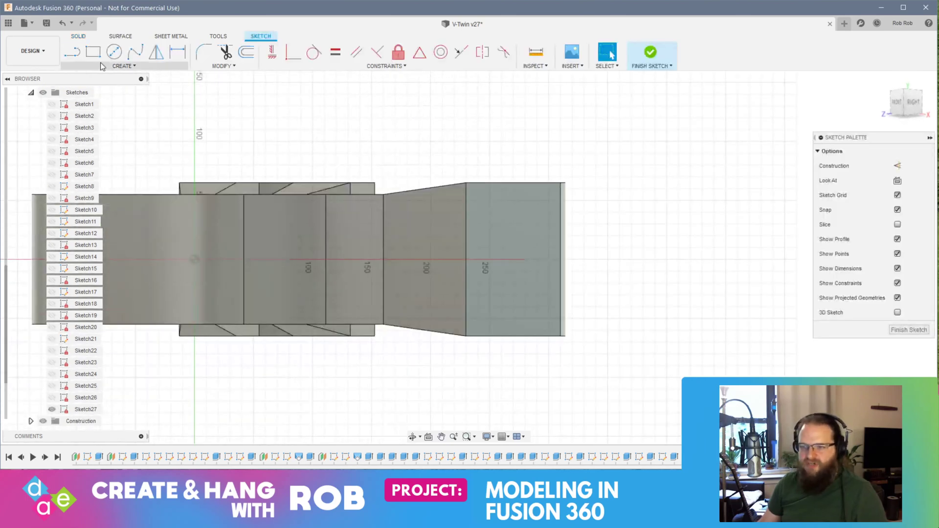
pyautogui.click(156, 66)
pyautogui.moveTo(142, 89)
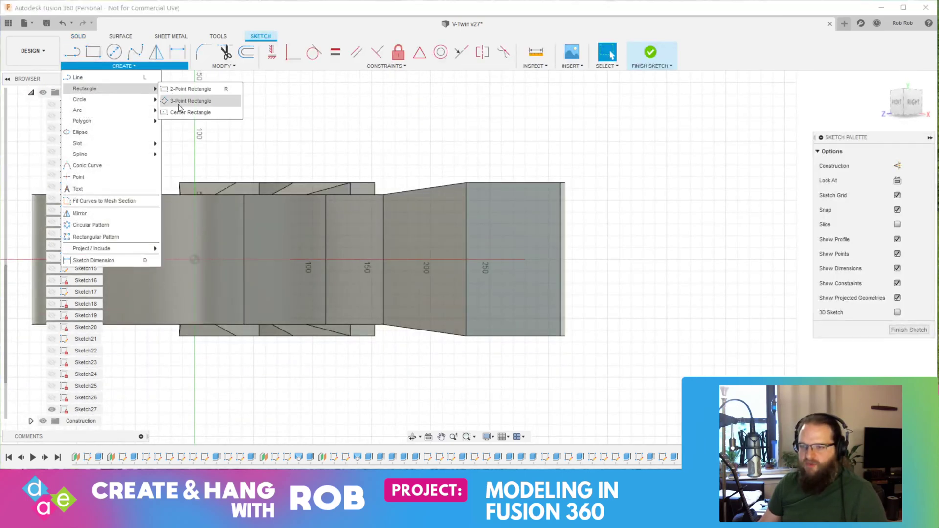
pyautogui.click(196, 110)
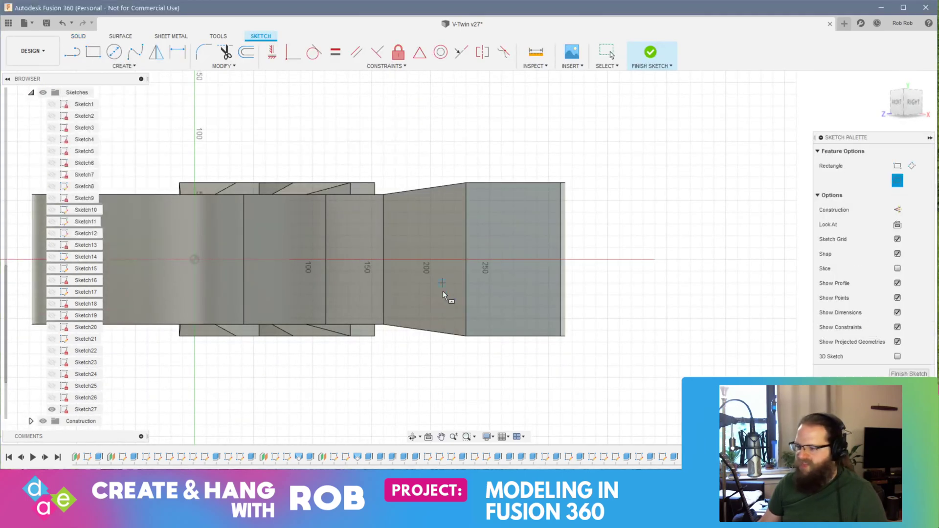
pyautogui.click(467, 258)
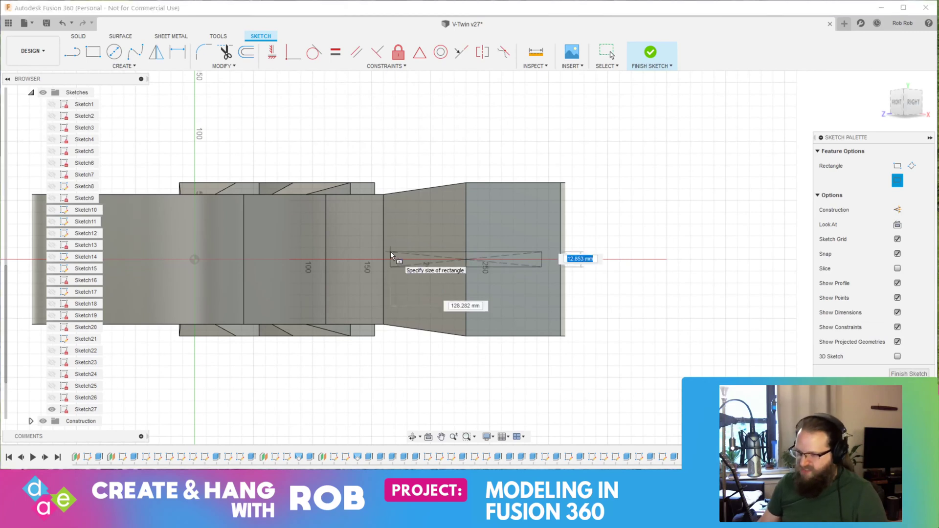
pyautogui.write('50')
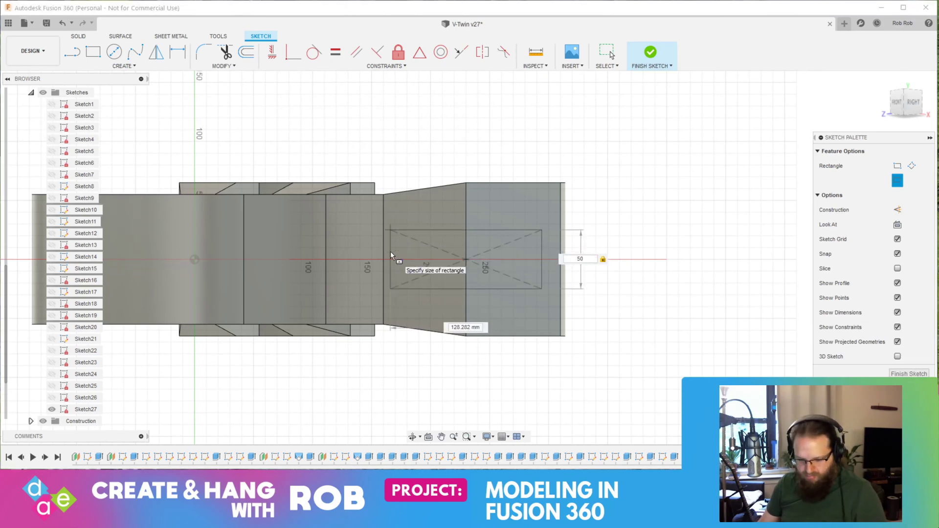
pyautogui.press('Tab')
pyautogui.write('150')
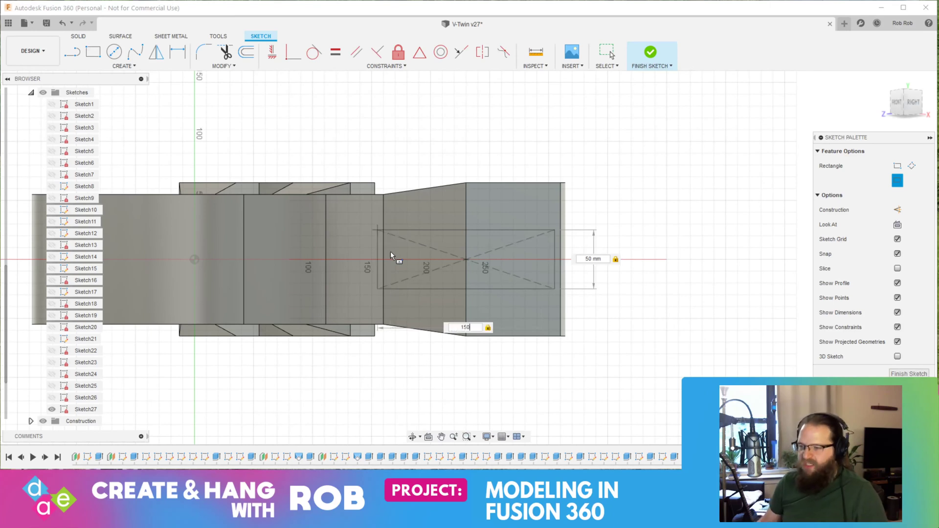
pyautogui.press('Return')
# Extrude both halves of the side rectangle as a cut of -200 mm through the engine case arm
pyautogui.click(505, 278)
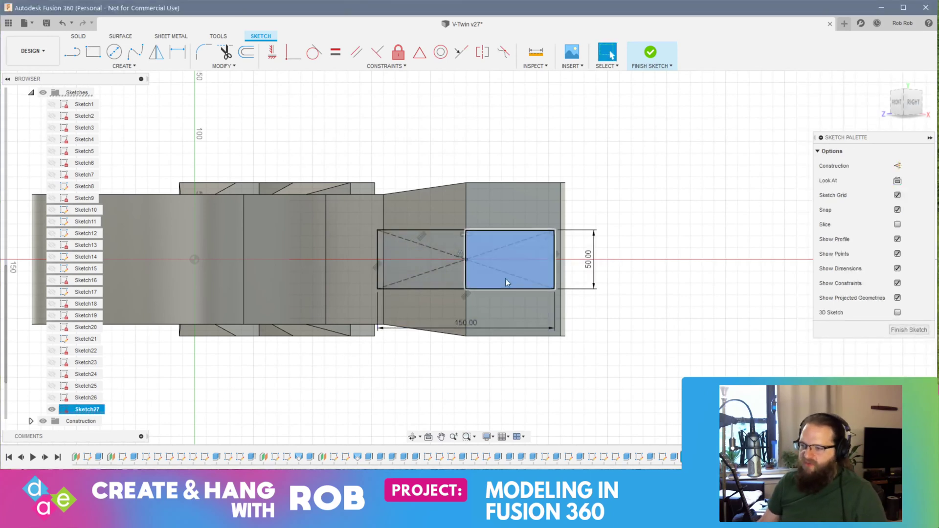
pyautogui.keyDown('shift'); pyautogui.click(444, 278); pyautogui.keyUp('shift')
pyautogui.rightClick(520, 276)
pyautogui.click(563, 262)
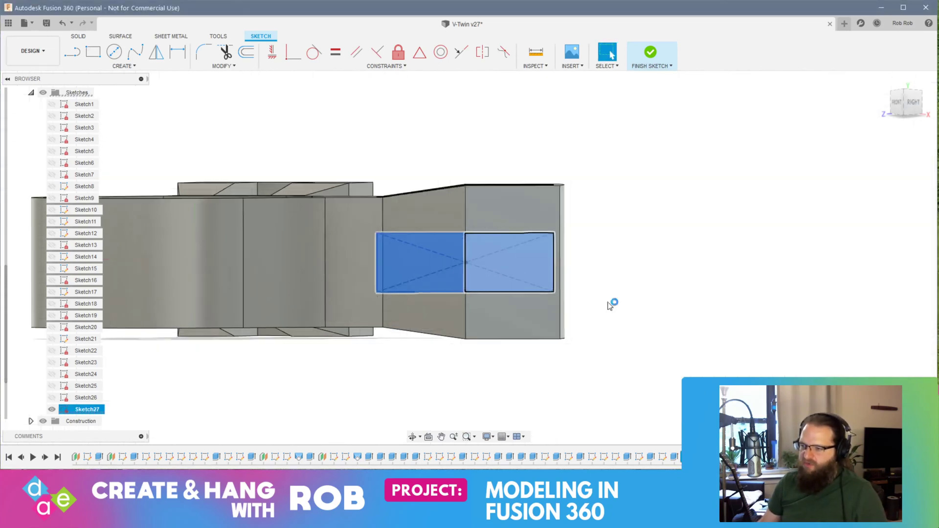
pyautogui.moveTo(557, 294)
pyautogui.keyDown('shift'); pyautogui.mouseDown(button='middle')
pyautogui.moveTo(503, 294)
pyautogui.moveTo(605, 166)
pyautogui.mouseUp(button='middle'); pyautogui.keyUp('shift')
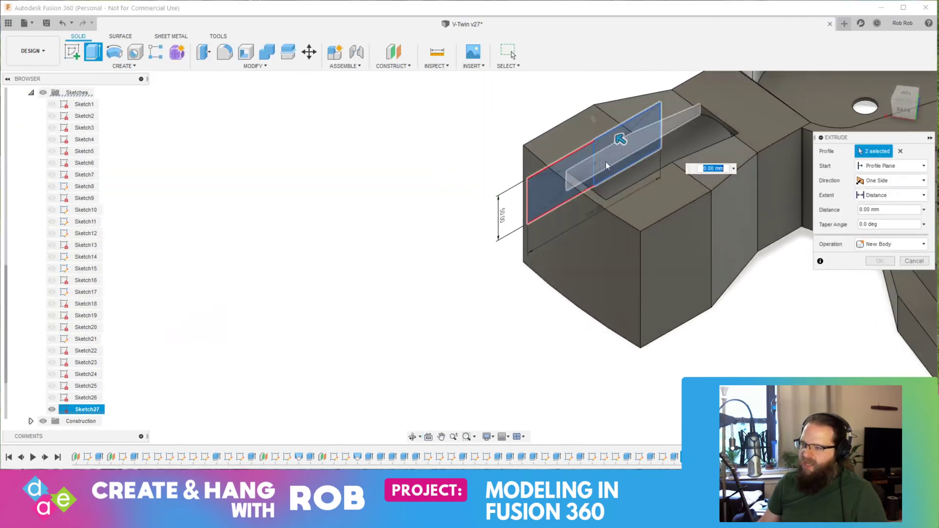
pyautogui.moveTo(619, 140); pyautogui.dragTo(751, 292)
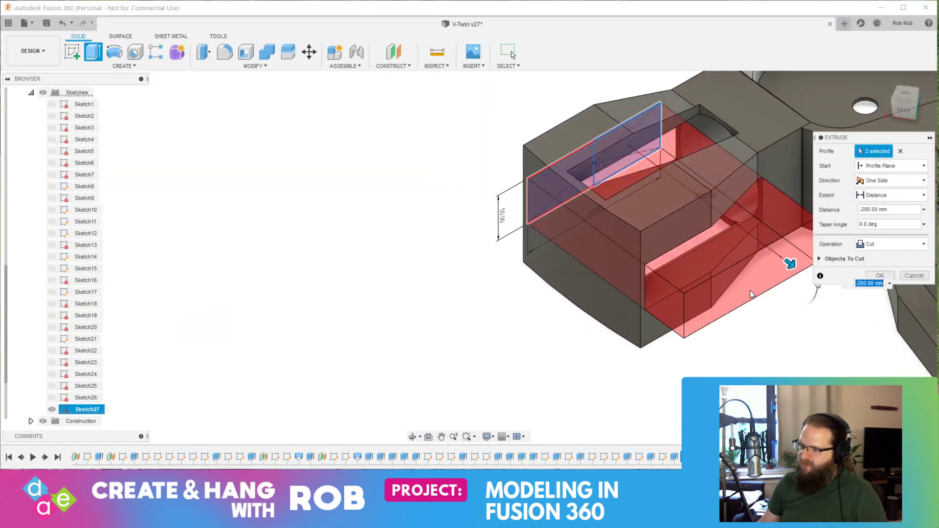
pyautogui.press('Return')
pyautogui.scroll(-6, 751, 293)
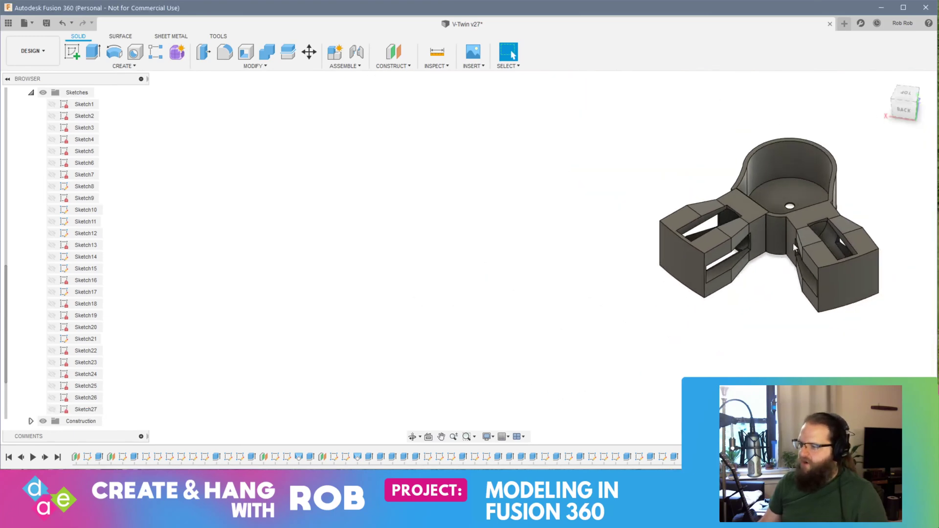
pyautogui.keyDown('shift'); pyautogui.moveTo(839, 246); pyautogui.dragTo(343, 259, button='middle'); pyautogui.keyUp('shift')
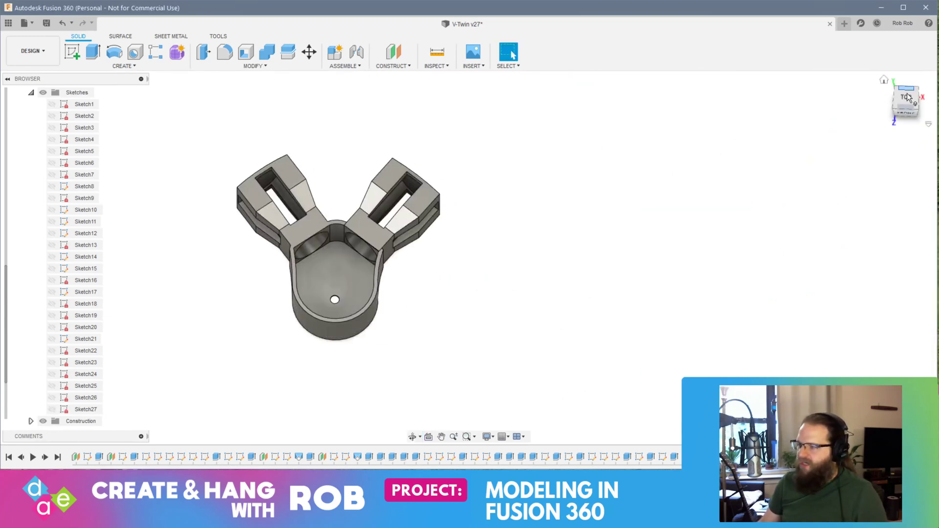
pyautogui.click(884, 82)
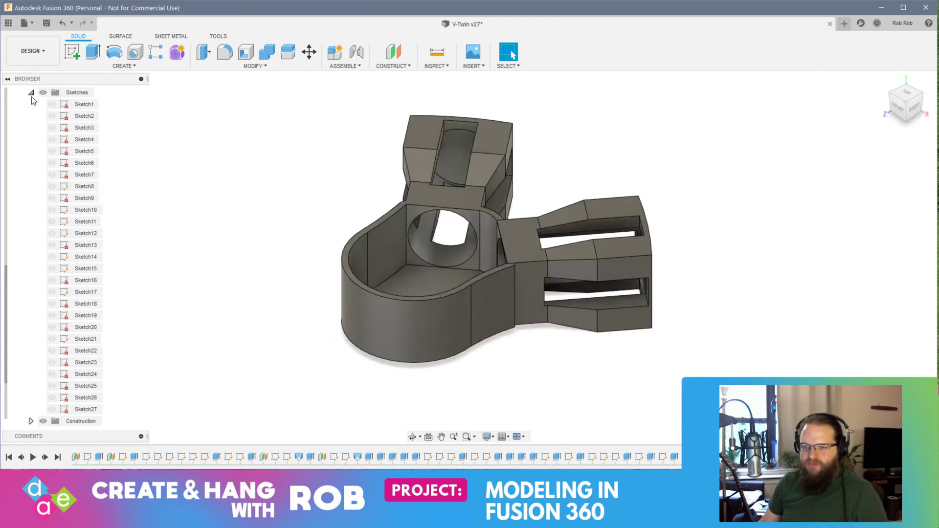
# Collapse the engine case's browser contents and save a new version of the design with the description User Saved
pyautogui.click(31, 92)
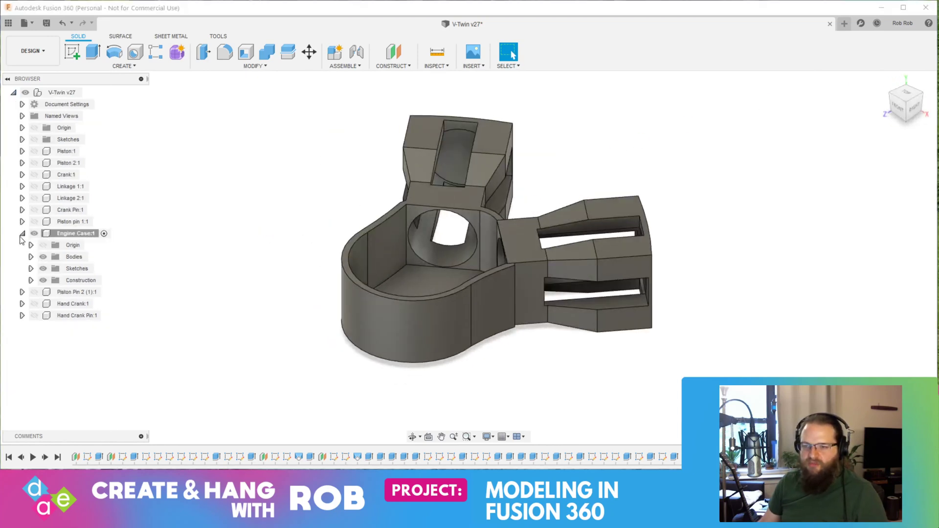
pyautogui.hotkey('ctrl', 's')
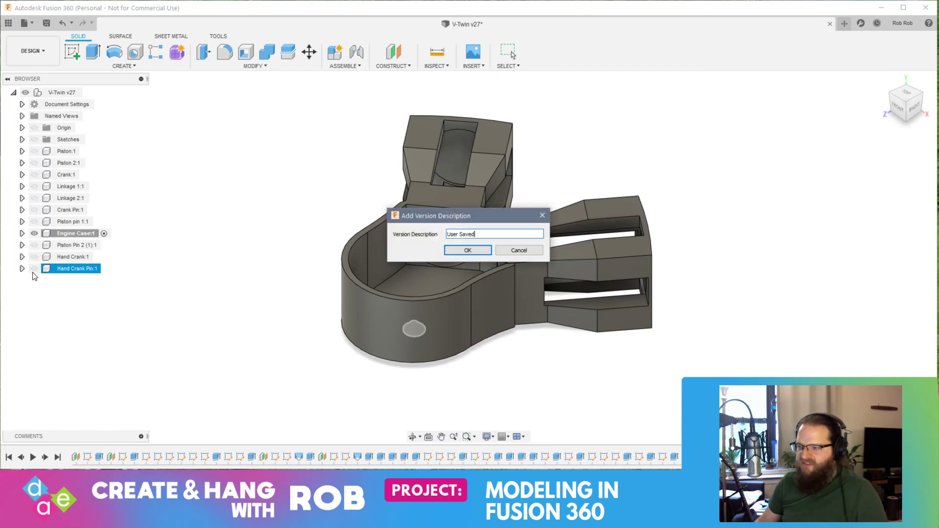
pyautogui.press('Return')
# Show all the hidden piston, crank, linkage, pin and hand crank components and activate the top-level assembly
pyautogui.click(34, 269)
pyautogui.click(34, 257)
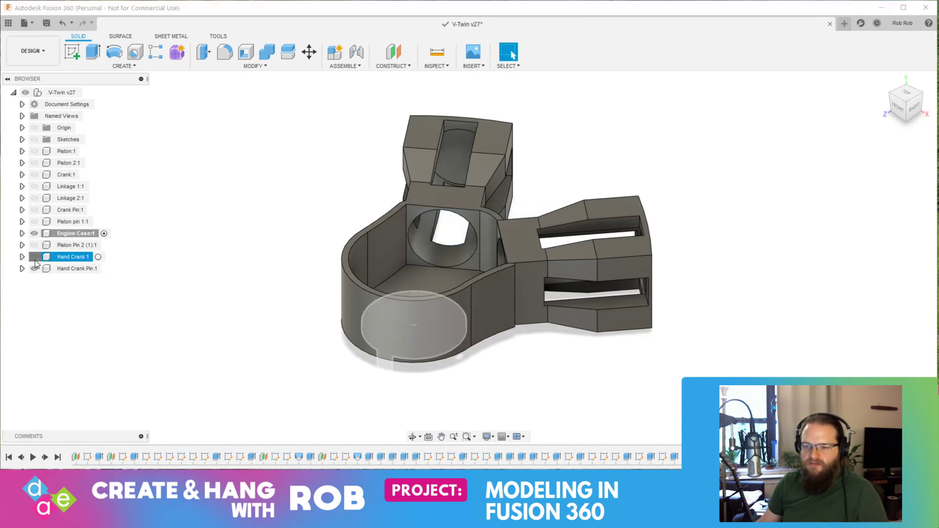
pyautogui.click(34, 245)
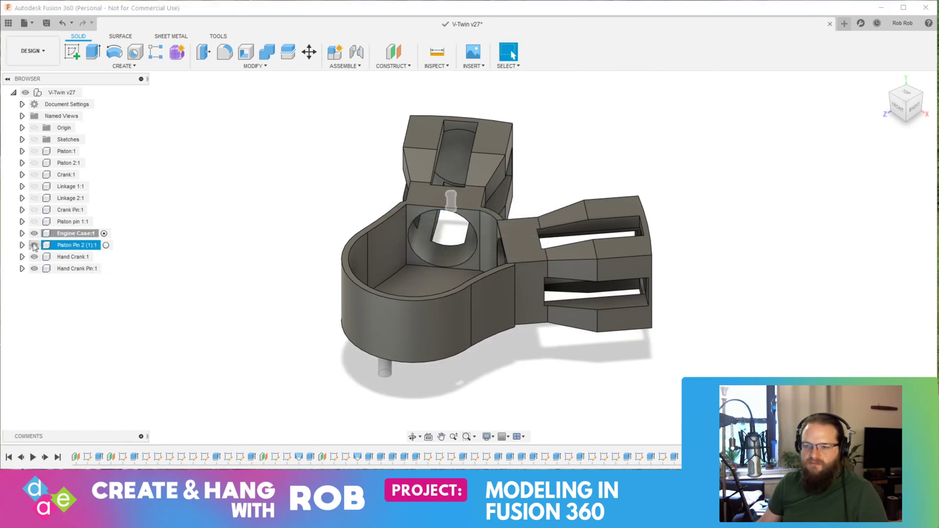
pyautogui.click(33, 187)
pyautogui.click(34, 175)
pyautogui.click(34, 163)
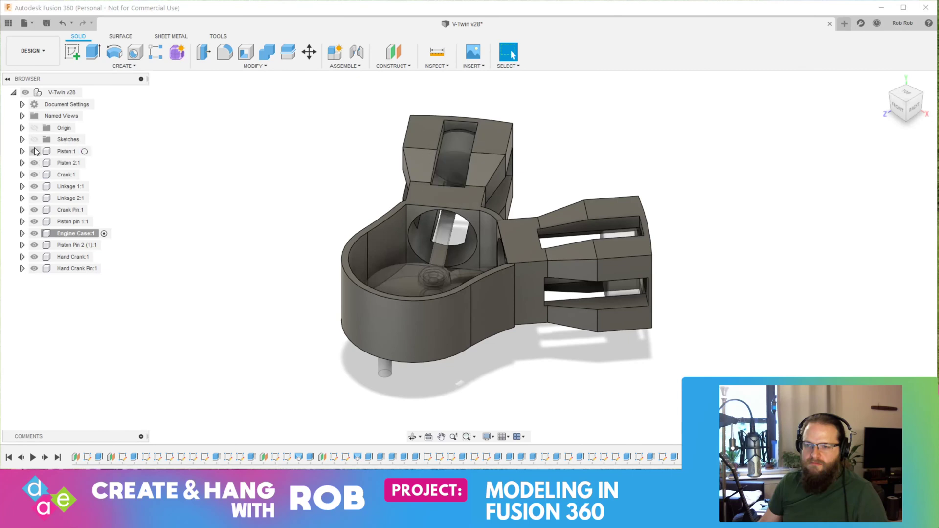
pyautogui.click(87, 92)
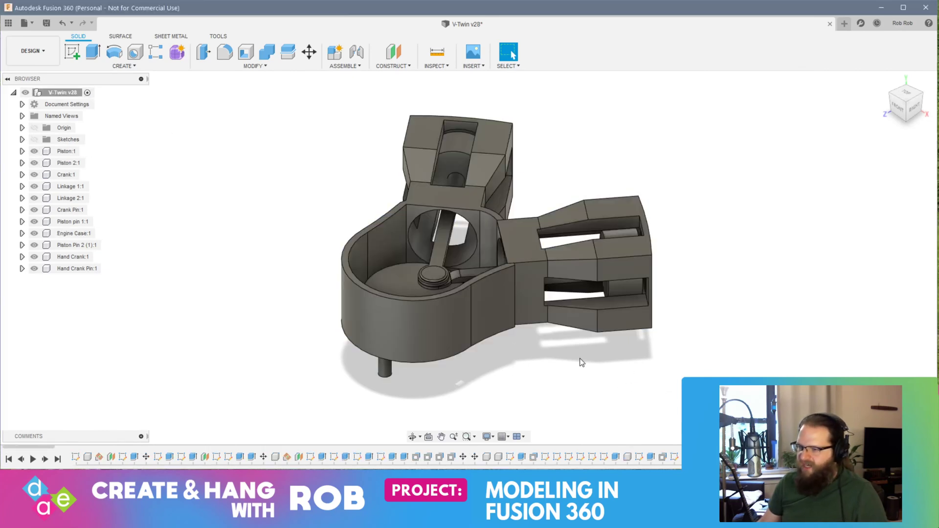
# Inspect the complete assembly from several angles, checking how the pistons, linkages and crank sit inside the engine case
pyautogui.keyDown('shift'); pyautogui.moveTo(581, 362); pyautogui.dragTo(629, 275, button='middle'); pyautogui.keyUp('shift')
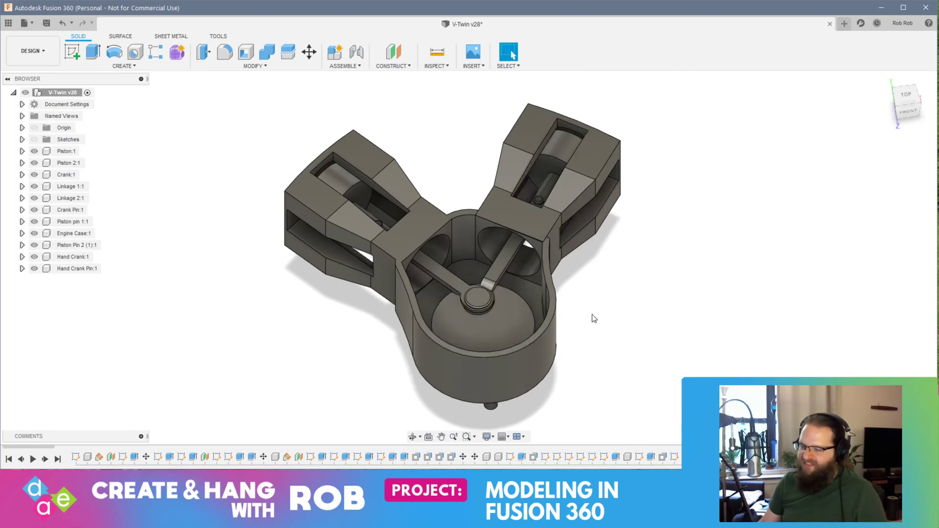
pyautogui.keyDown('shift'); pyautogui.moveTo(594, 319); pyautogui.dragTo(401, 308, button='middle'); pyautogui.keyUp('shift')
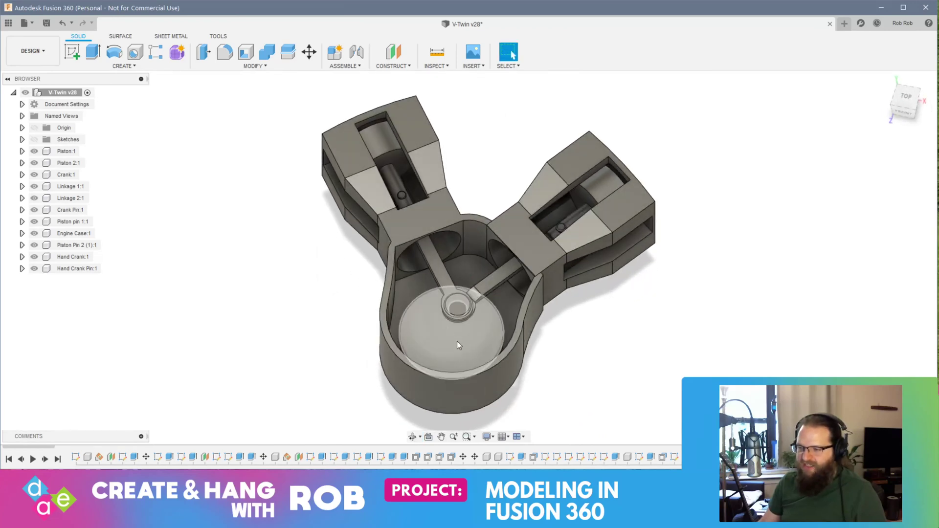
pyautogui.keyDown('shift'); pyautogui.moveTo(459, 345); pyautogui.dragTo(455, 294, button='middle'); pyautogui.keyUp('shift')
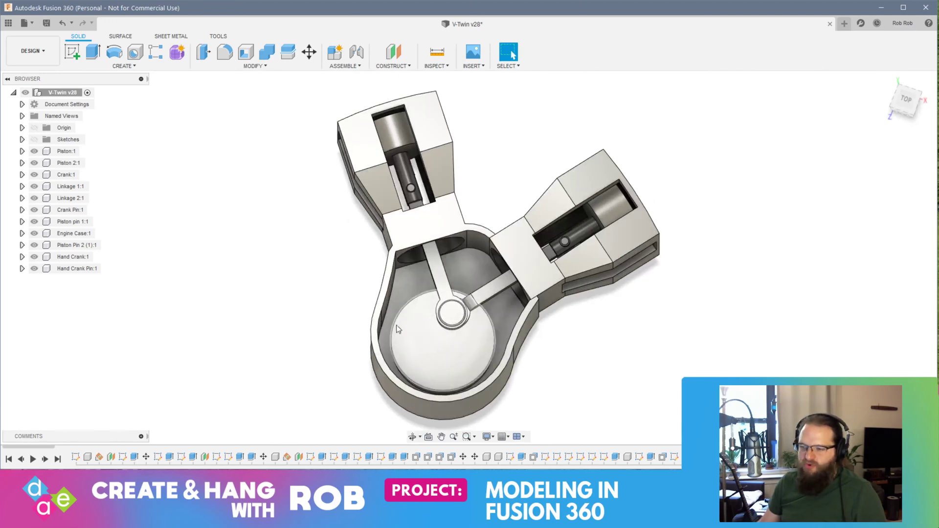
pyautogui.keyDown('shift'); pyautogui.moveTo(421, 320); pyautogui.dragTo(483, 303, button='middle'); pyautogui.keyUp('shift')
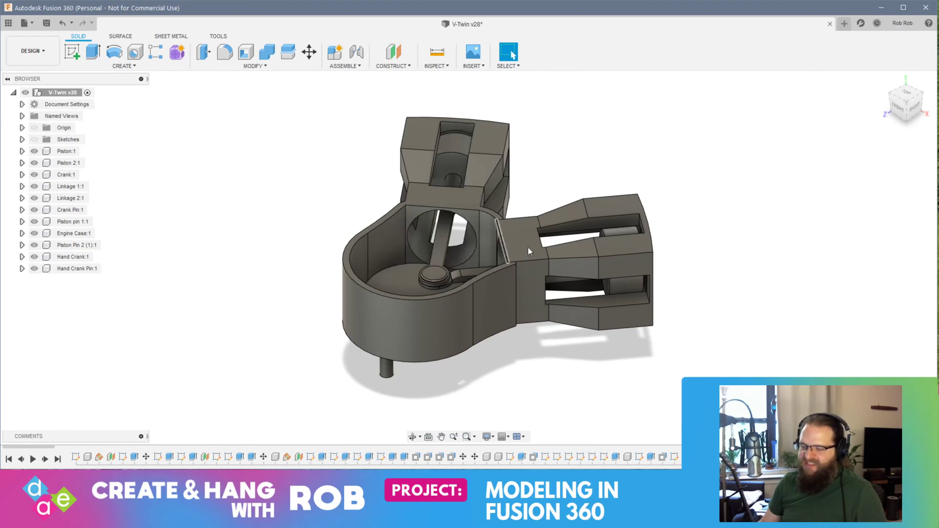
pyautogui.keyDown('shift'); pyautogui.moveTo(526, 328); pyautogui.dragTo(417, 286, button='middle'); pyautogui.keyUp('shift')
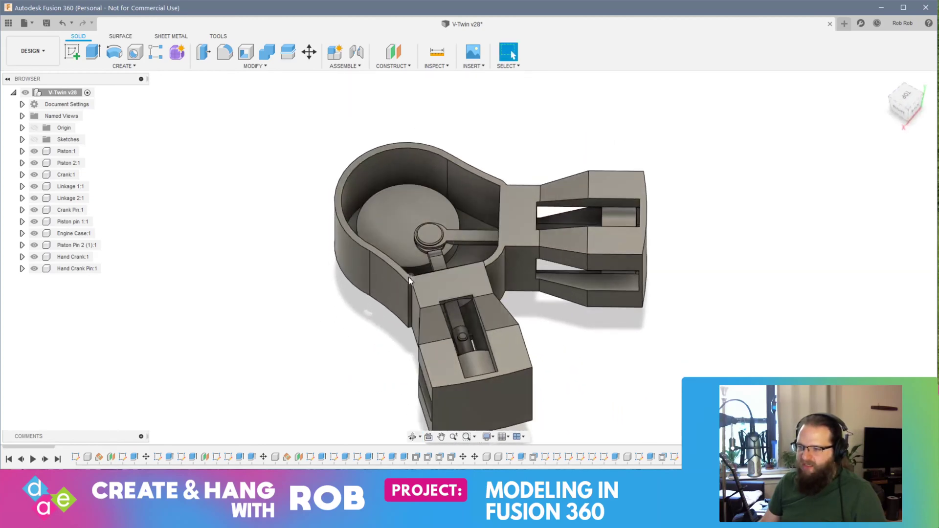
pyautogui.scroll(5, 440, 258)
pyautogui.scroll(-6, 528, 299)
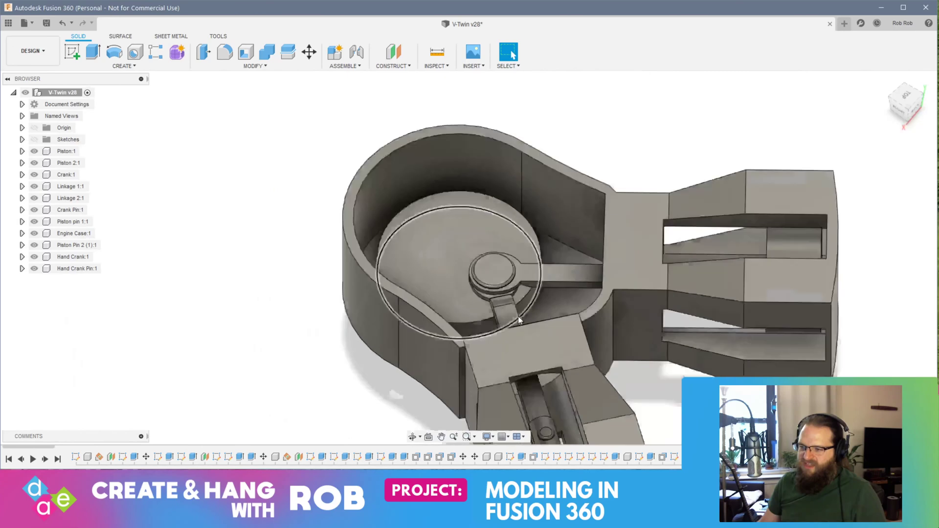
# Hide the engine case and examine the spacing between the crank, hand crank and their pins from the side and below
pyautogui.click(34, 233)
pyautogui.keyDown('shift'); pyautogui.moveTo(312, 332); pyautogui.dragTo(360, 280, button='middle'); pyautogui.keyUp('shift')
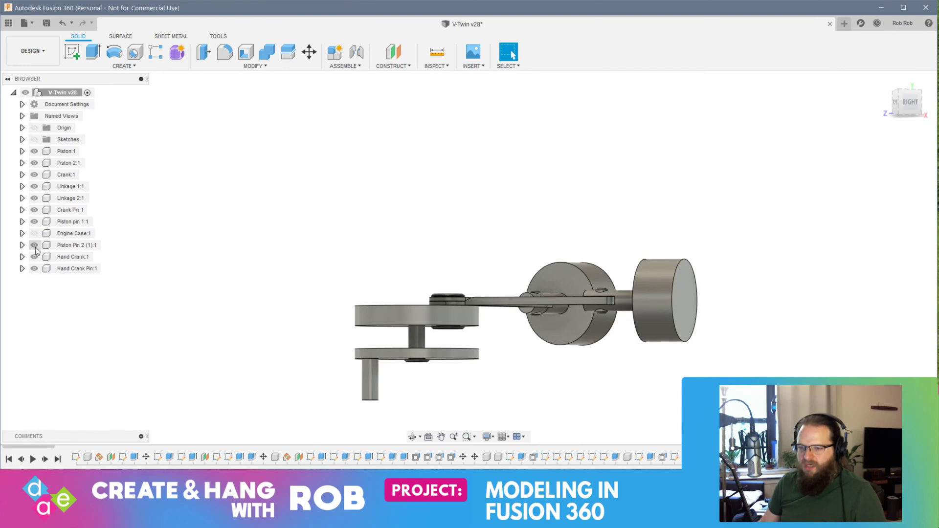
pyautogui.click(33, 234)
pyautogui.click(33, 233)
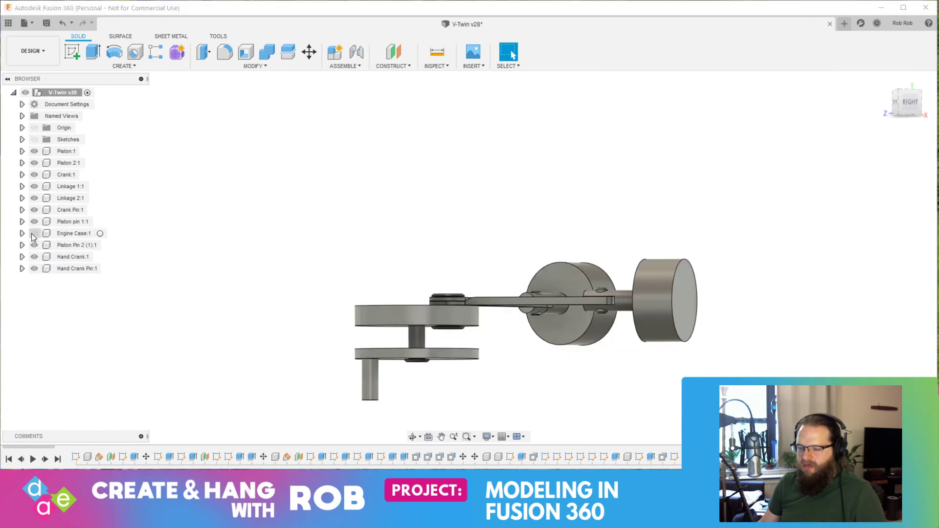
pyautogui.click(31, 234)
pyautogui.click(32, 233)
pyautogui.keyDown('shift'); pyautogui.moveTo(509, 331); pyautogui.dragTo(446, 315, button='middle'); pyautogui.keyUp('shift')
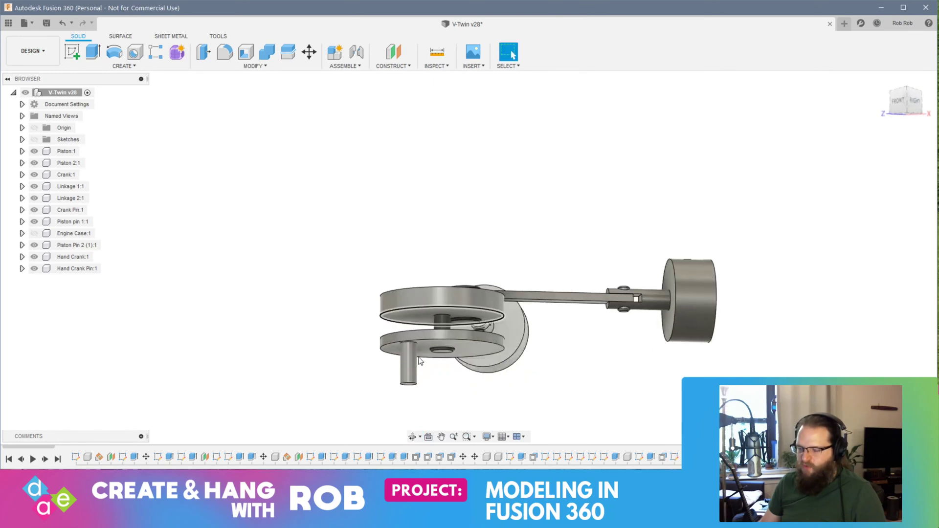
pyautogui.keyDown('shift'); pyautogui.moveTo(420, 361); pyautogui.dragTo(343, 338, button='middle'); pyautogui.keyUp('shift')
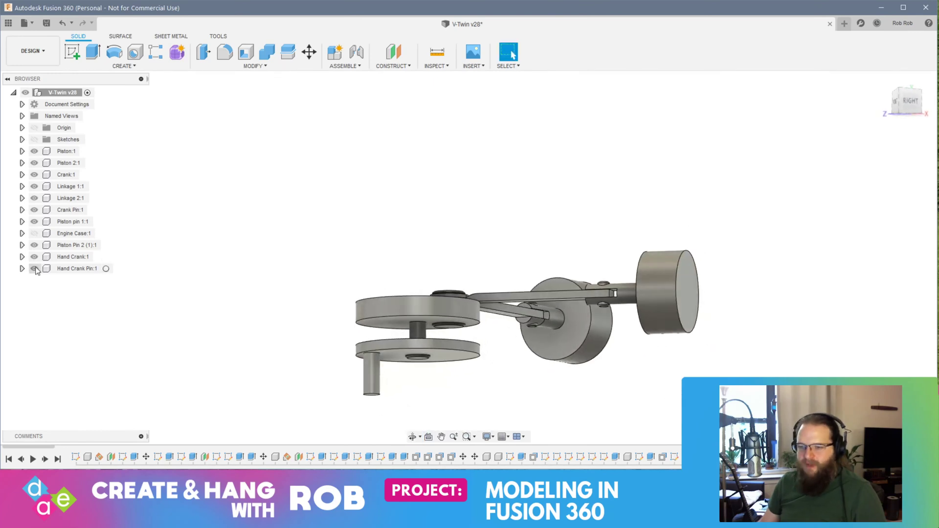
# Show the engine case again and inspect the clearance between its underside and the hand crank disc
pyautogui.click(34, 234)
pyautogui.keyDown('shift'); pyautogui.moveTo(426, 342); pyautogui.dragTo(247, 214, button='middle'); pyautogui.keyUp('shift')
pyautogui.scroll(5, 535, 336)
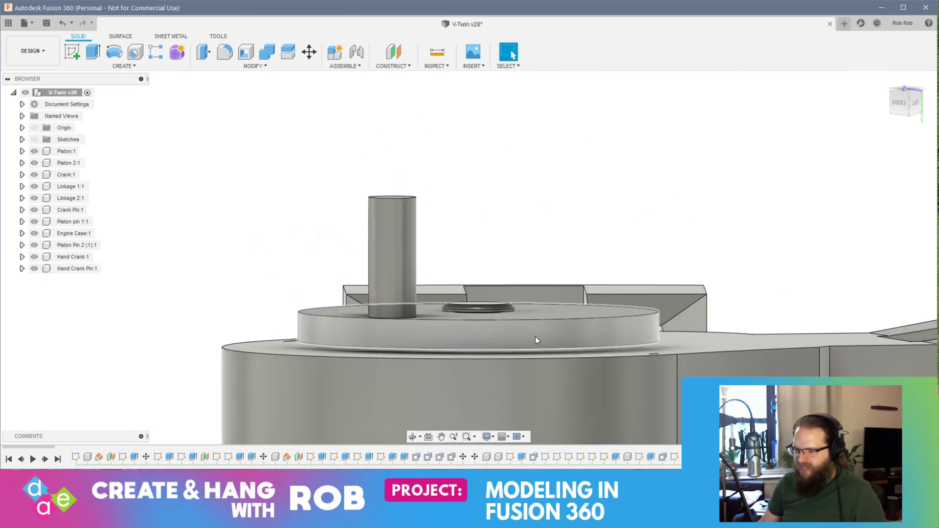
pyautogui.keyDown('shift'); pyautogui.moveTo(536, 336); pyautogui.dragTo(380, 321, button='middle'); pyautogui.keyUp('shift')
# Press Pull the hand crank disc's face nearest the engine case to a distance of -13.5 mm, keeping the case visible for reference
pyautogui.click(34, 234)
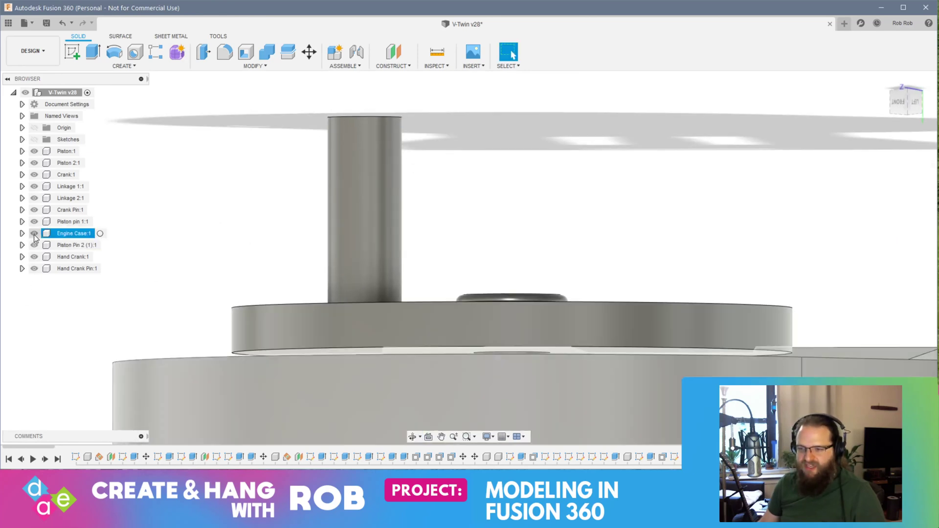
pyautogui.rightClick(412, 354)
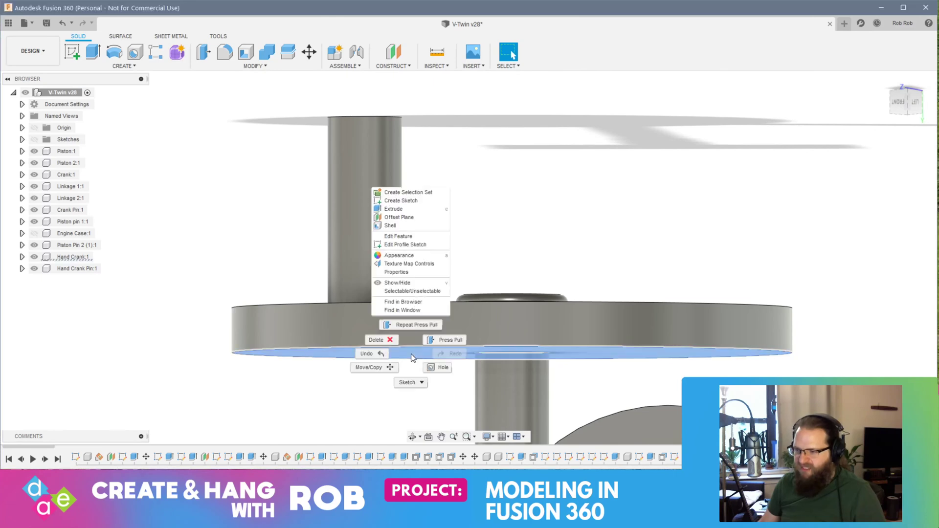
pyautogui.click(447, 342)
pyautogui.click(34, 233)
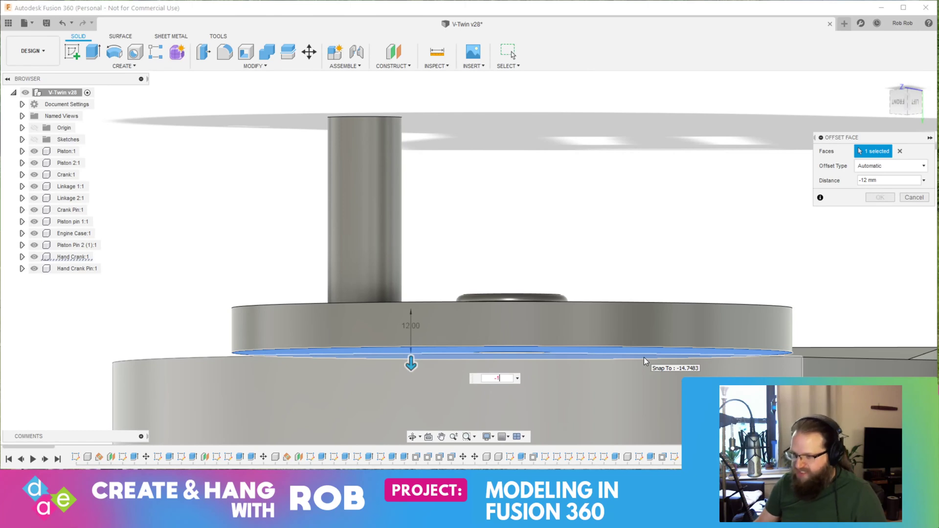
pyautogui.write('-13')
pyautogui.moveTo(660, 356)
pyautogui.keyDown('shift'); pyautogui.mouseDown(button='middle')
pyautogui.moveTo(669, 347)
pyautogui.moveTo(671, 360)
pyautogui.mouseUp(button='middle'); pyautogui.keyUp('shift')
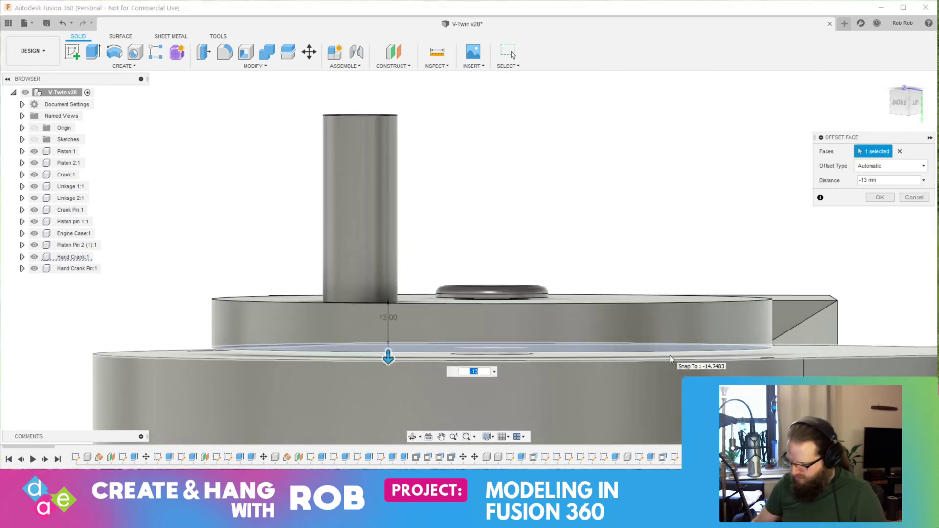
pyautogui.write('.5')
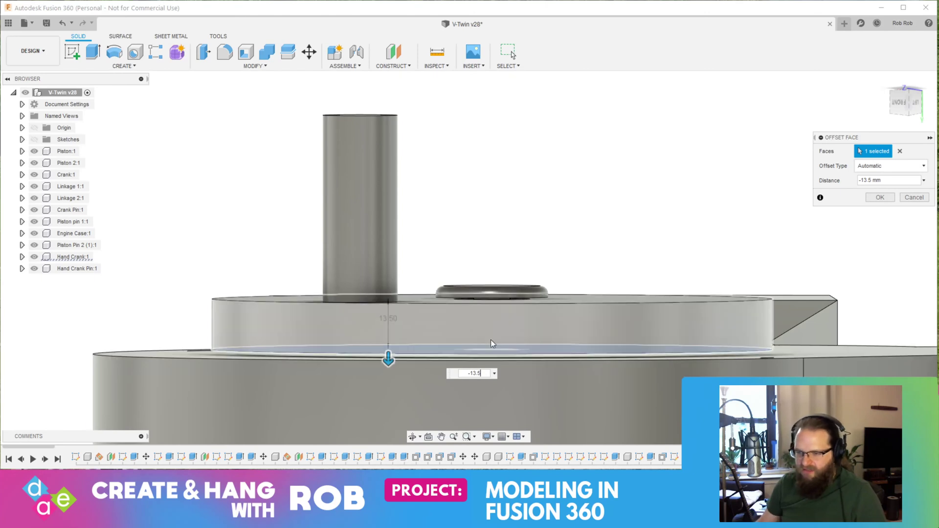
pyautogui.moveTo(492, 339)
pyautogui.keyDown('shift'); pyautogui.mouseDown(button='middle')
pyautogui.moveTo(526, 336)
pyautogui.moveTo(521, 341)
pyautogui.moveTo(520, 326)
pyautogui.moveTo(497, 335)
pyautogui.mouseUp(button='middle'); pyautogui.keyUp('shift')
pyautogui.press('Return')
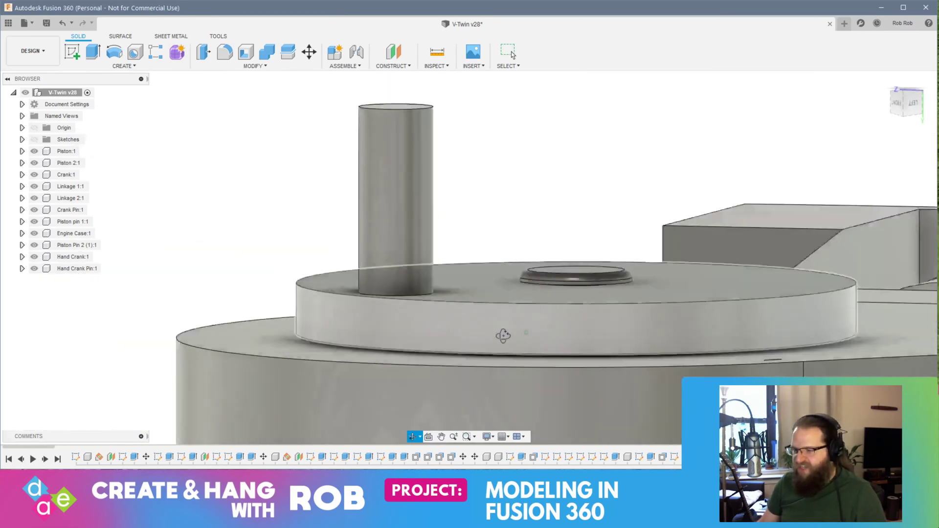
# Check the thickened hand crank against the engine case and save the design as a new version
pyautogui.scroll(3, 502, 347)
pyautogui.scroll(-8, 504, 347)
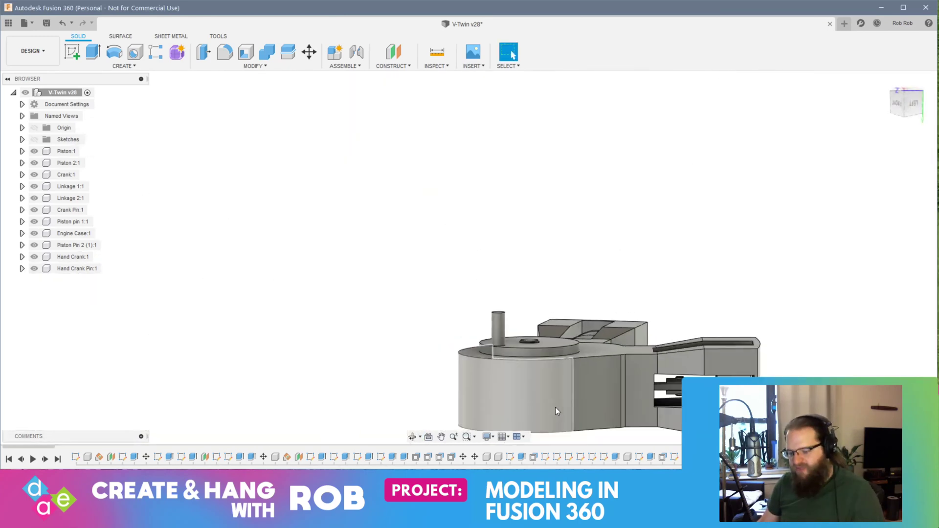
pyautogui.keyDown('shift'); pyautogui.moveTo(552, 394); pyautogui.dragTo(637, 401, button='middle'); pyautogui.keyUp('shift')
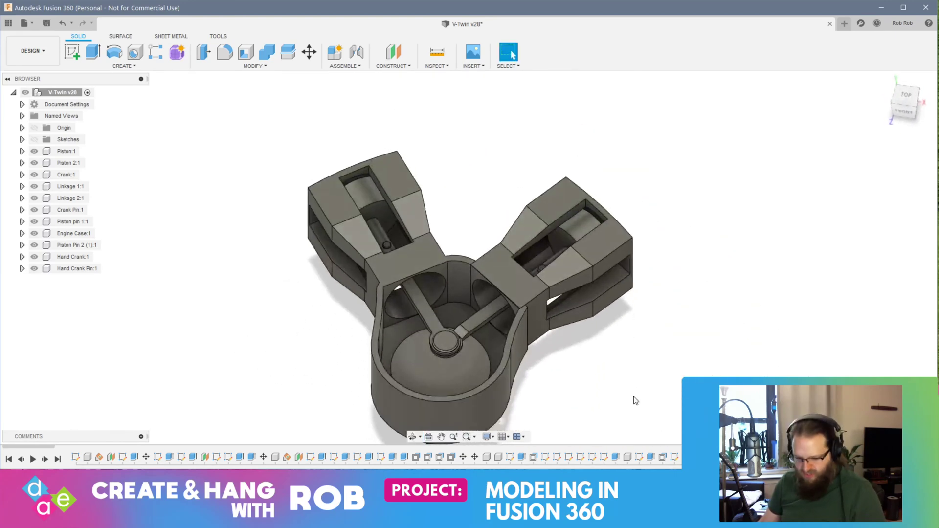
pyautogui.hotkey('ctrl', 's')
pyautogui.press('Return')
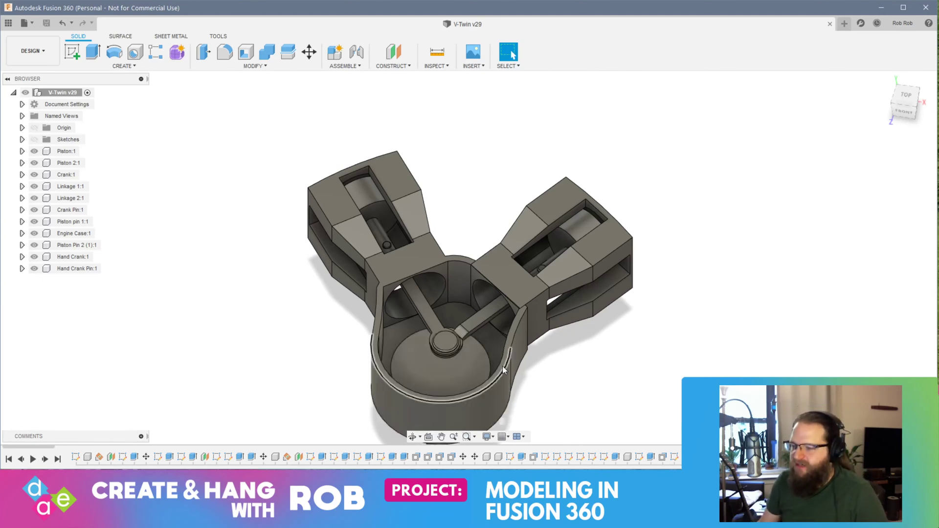
pyautogui.moveTo(512, 397)
pyautogui.keyDown('shift'); pyautogui.mouseDown(button='middle')
pyautogui.moveTo(472, 361)
pyautogui.moveTo(487, 365)
pyautogui.moveTo(495, 324)
pyautogui.moveTo(519, 398)
pyautogui.mouseUp(button='middle'); pyautogui.keyUp('shift')
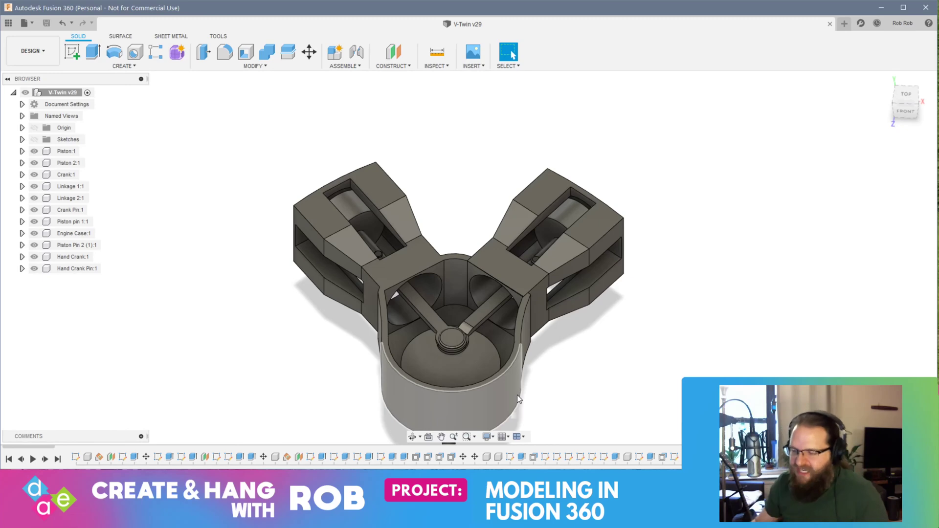
pyautogui.keyDown('shift'); pyautogui.moveTo(618, 374); pyautogui.dragTo(555, 418, button='middle'); pyautogui.keyUp('shift')
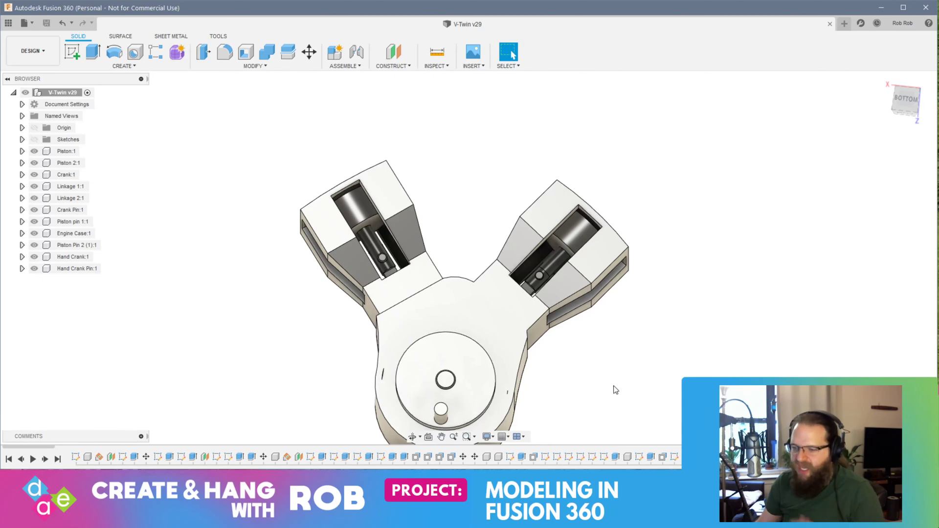
# Inspect the engine case's open rim and create an empty, activated component named Stand
pyautogui.keyDown('shift'); pyautogui.moveTo(610, 444); pyautogui.dragTo(612, 274, button='middle'); pyautogui.keyUp('shift')
pyautogui.keyDown('shift'); pyautogui.moveTo(557, 265); pyautogui.dragTo(322, 252, button='middle'); pyautogui.keyUp('shift')
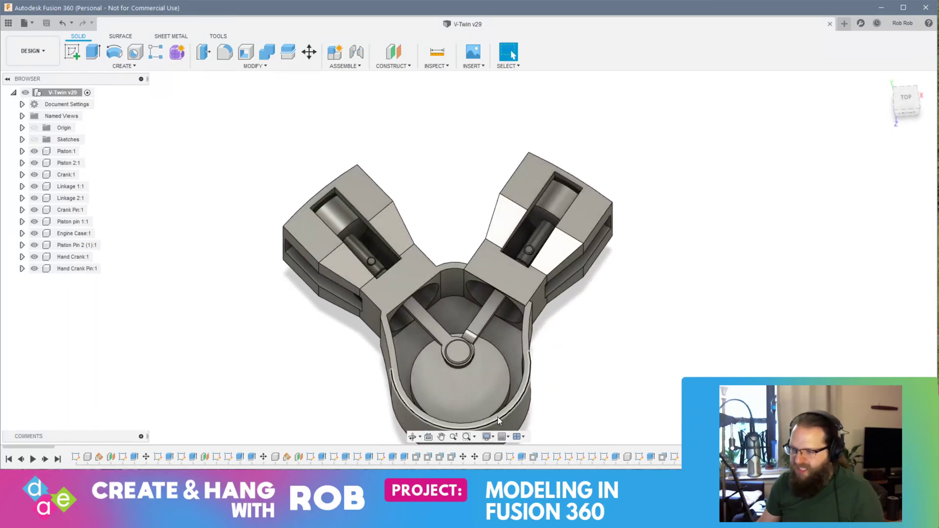
pyautogui.scroll(3, 519, 414)
pyautogui.click(534, 349)
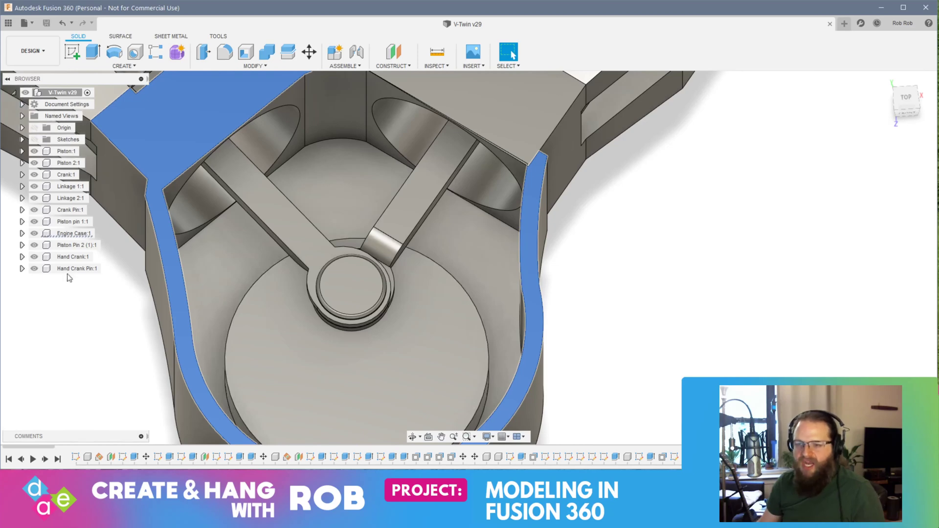
pyautogui.click(657, 287)
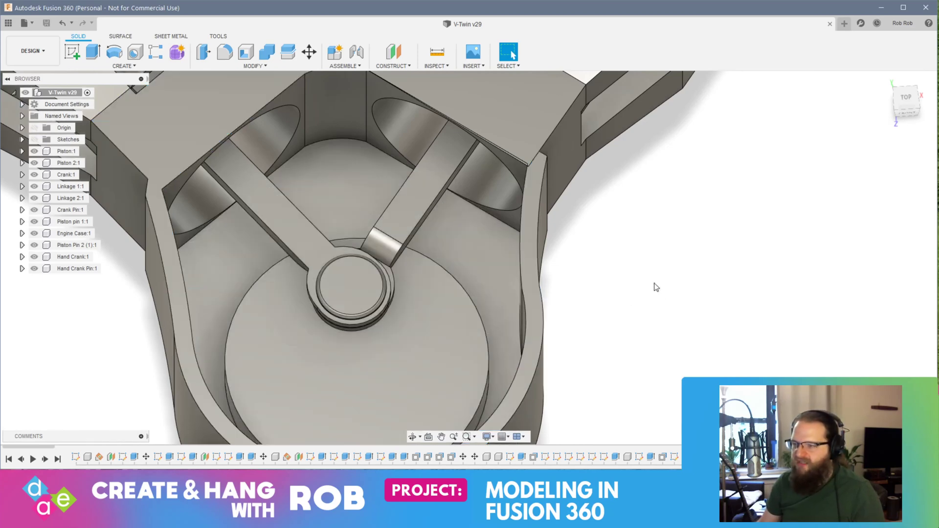
pyautogui.click(405, 68)
pyautogui.click(345, 78)
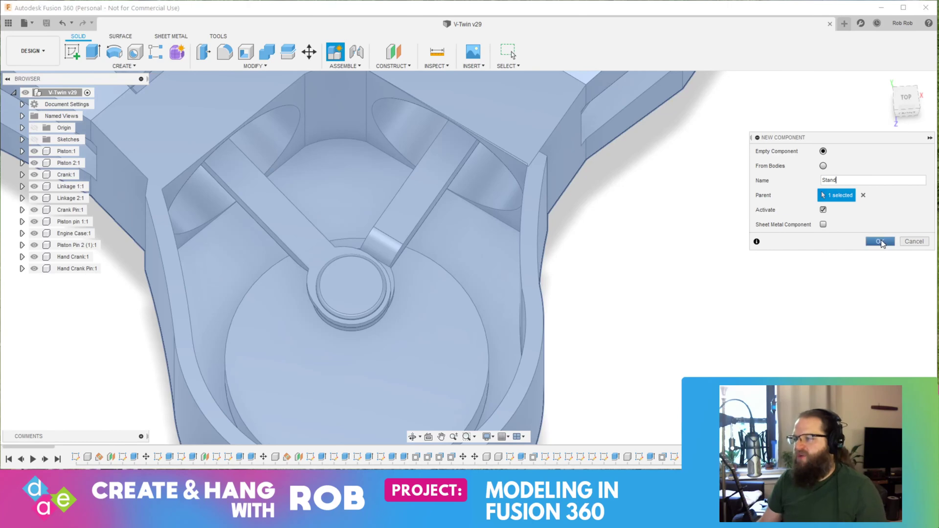
pyautogui.click(881, 242)
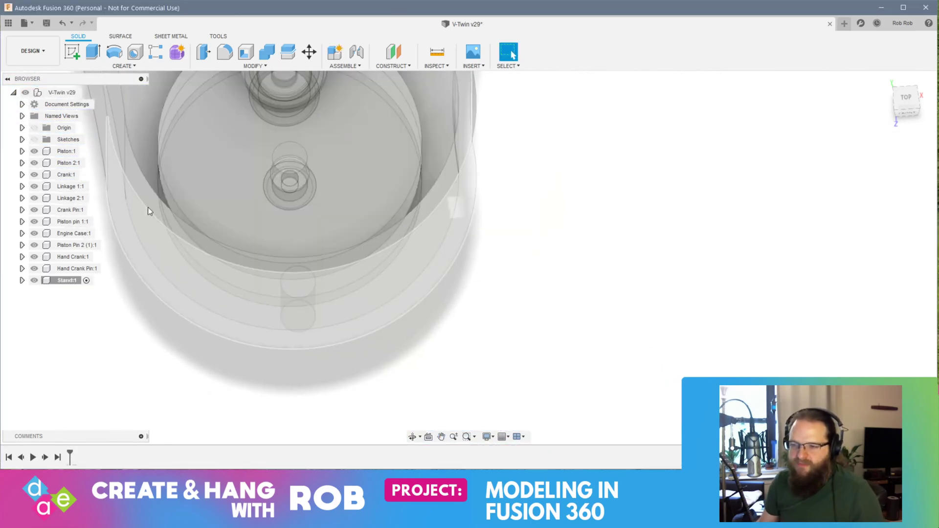
# Start a sketch on the engine case's open rim and trace its rounded outer end with a 3-point arc about 210 mm across
pyautogui.click(158, 213)
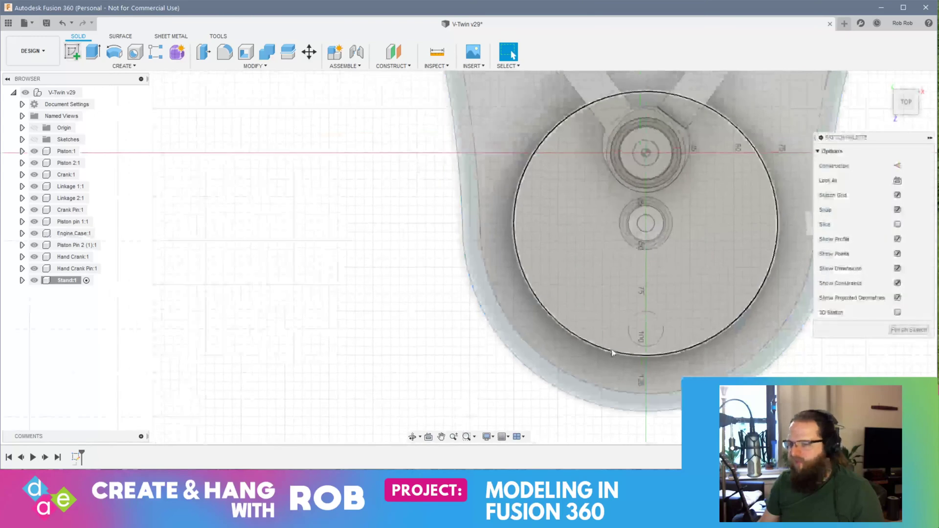
pyautogui.moveTo(611, 349); pyautogui.dragTo(384, 292, button='middle')
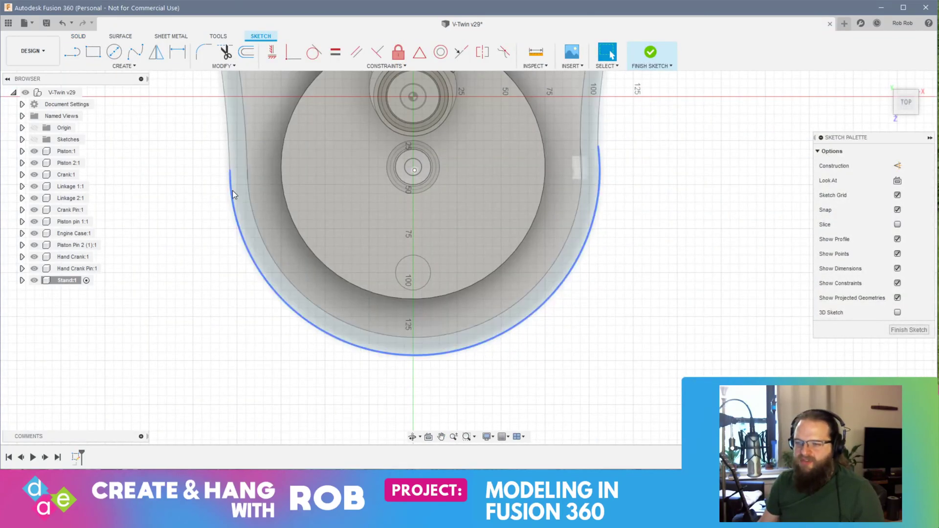
pyautogui.click(123, 65)
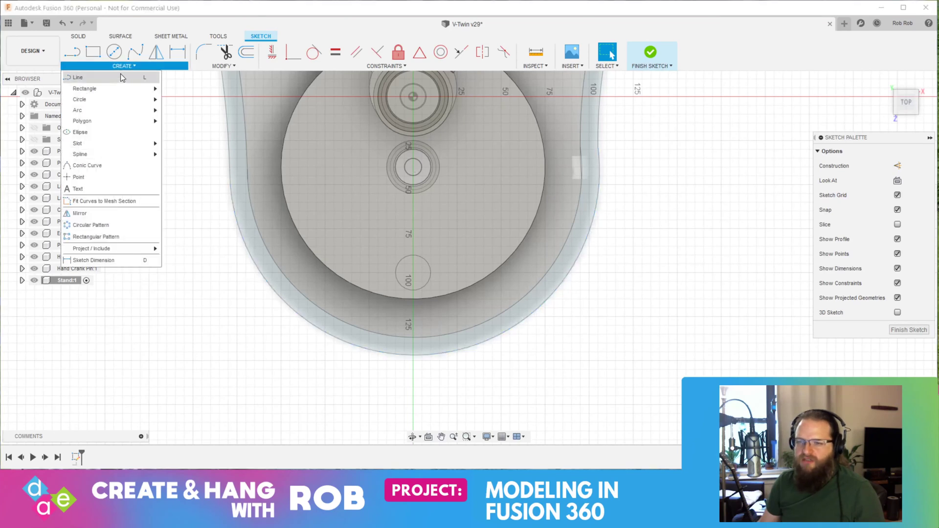
pyautogui.moveTo(123, 110)
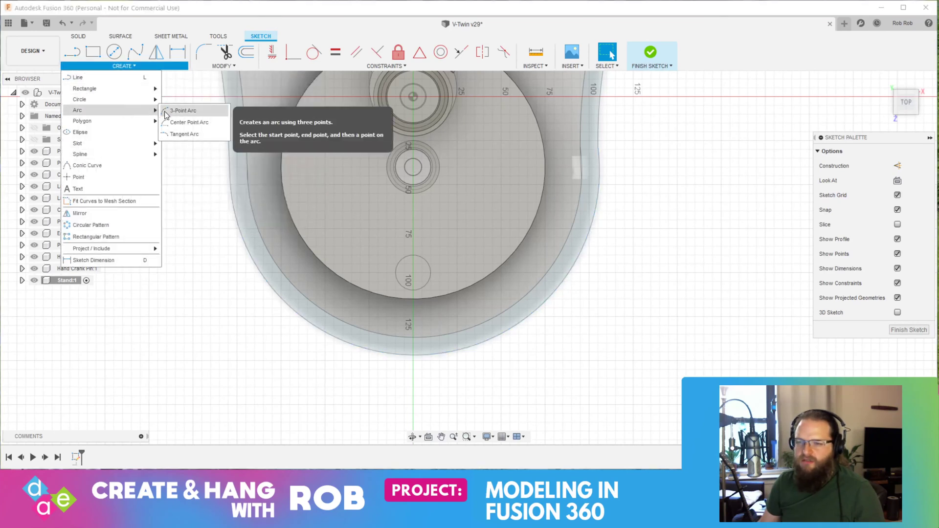
pyautogui.click(189, 111)
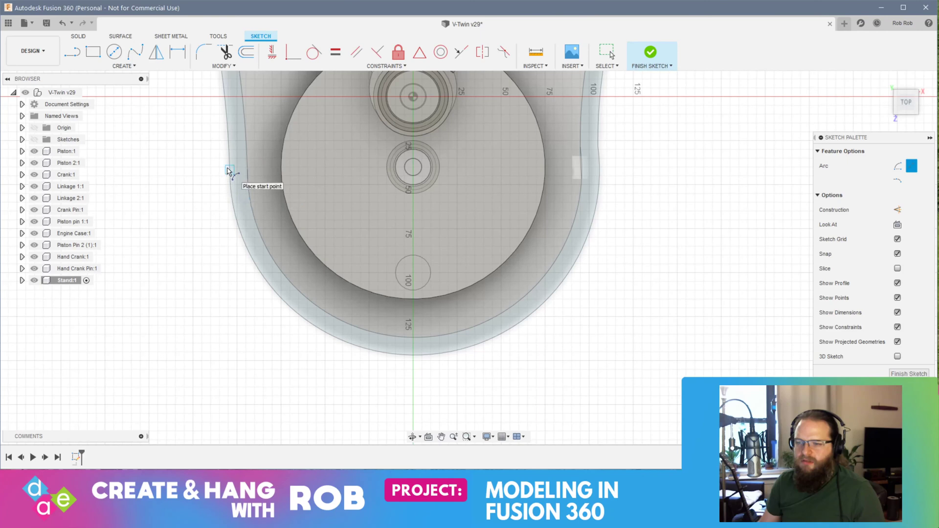
pyautogui.click(228, 170)
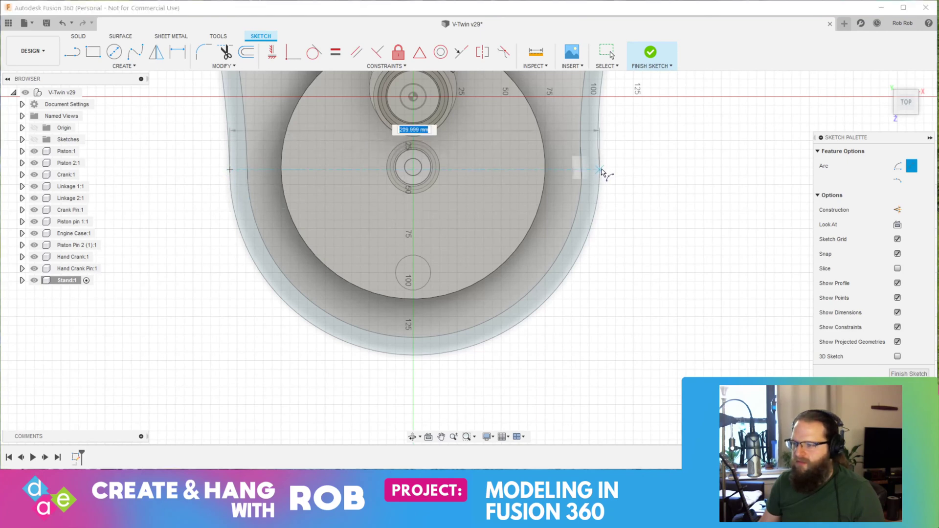
pyautogui.click(600, 170)
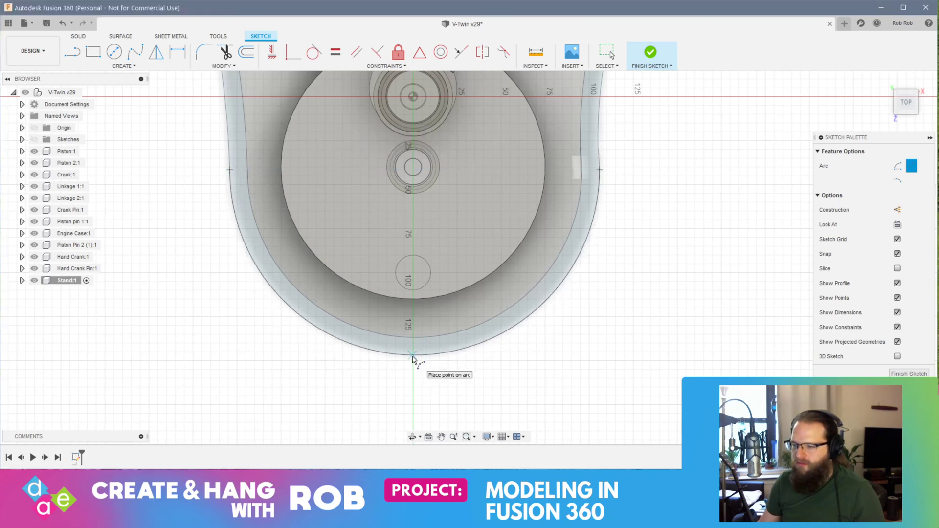
pyautogui.click(413, 356)
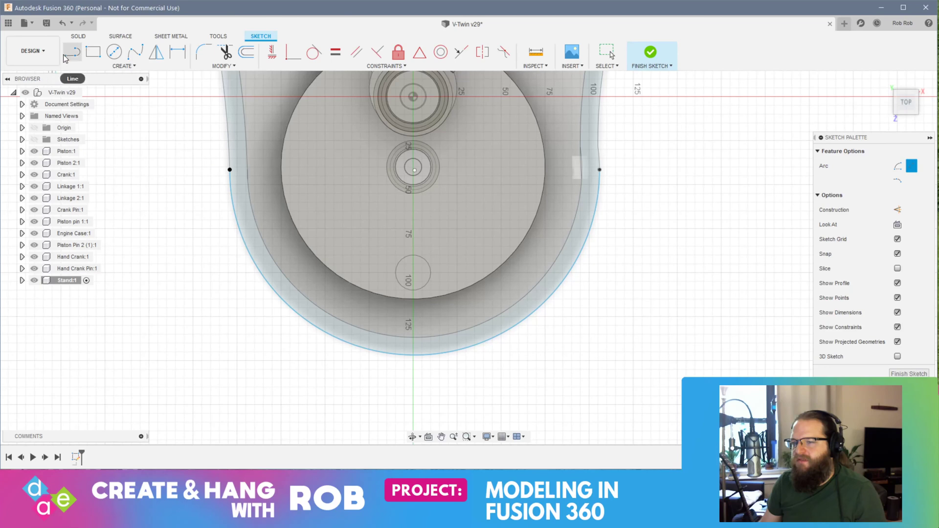
# Draw a 10 mm horizontal line outward from each end of the arc
pyautogui.click(75, 56)
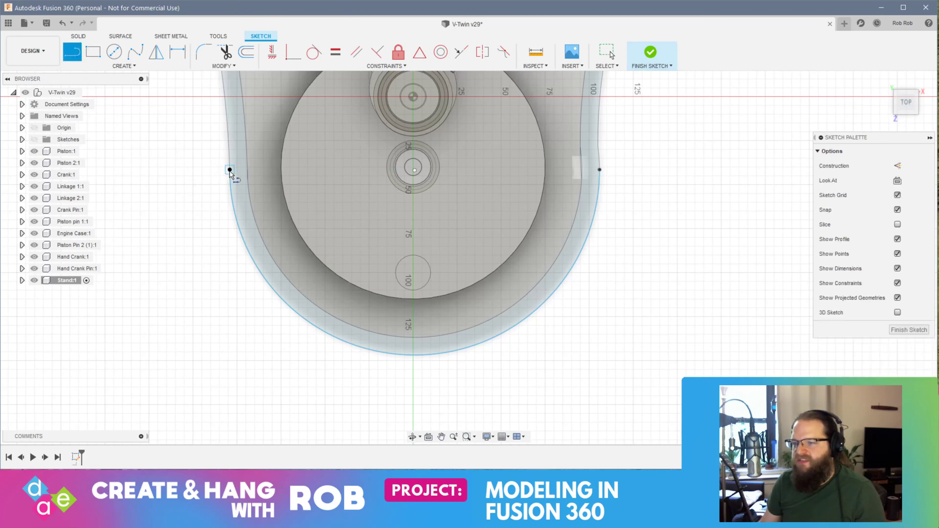
pyautogui.click(230, 169)
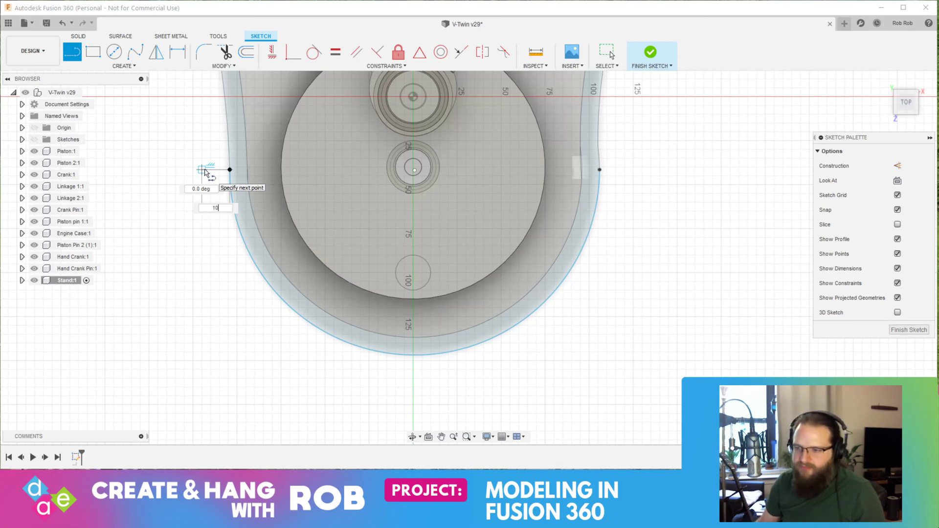
pyautogui.press('Return')
pyautogui.press('Escape')
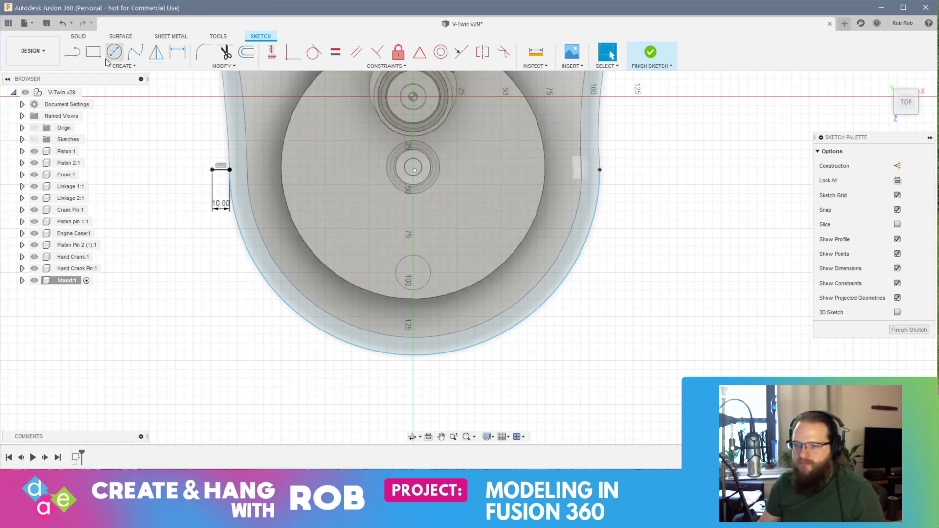
pyautogui.click(72, 53)
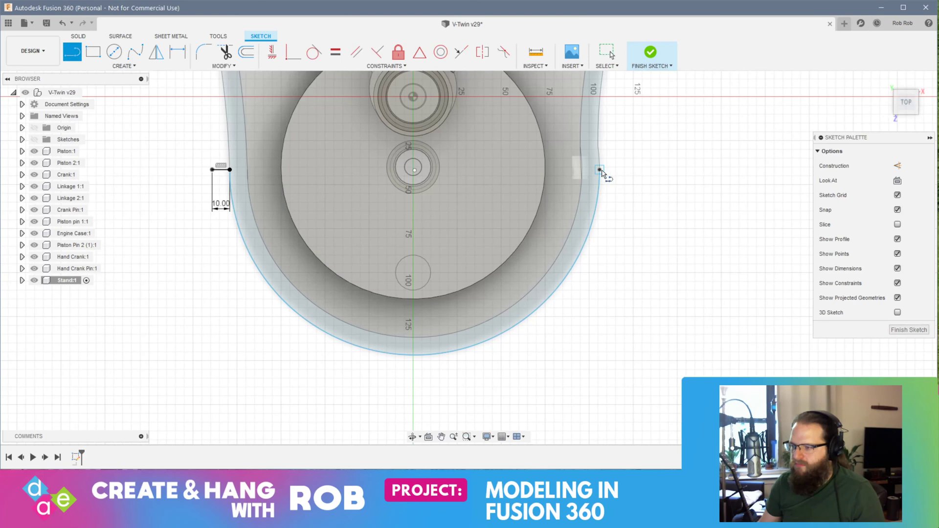
pyautogui.click(600, 170)
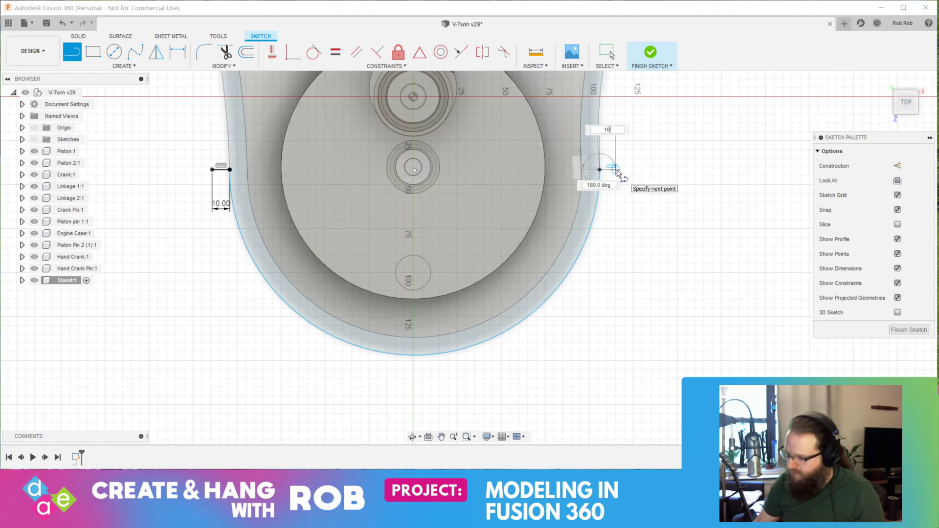
pyautogui.write('10')
pyautogui.press('Return')
pyautogui.press('Escape')
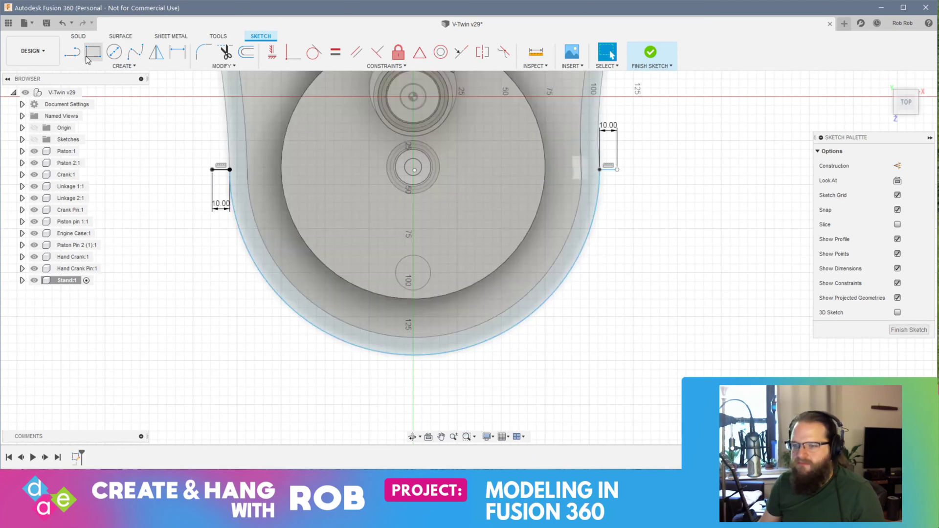
# Join the outer ends of both 10 mm lines with a 3-point arc around the case's rounded end, and finish the sketch
pyautogui.click(131, 69)
pyautogui.moveTo(126, 109)
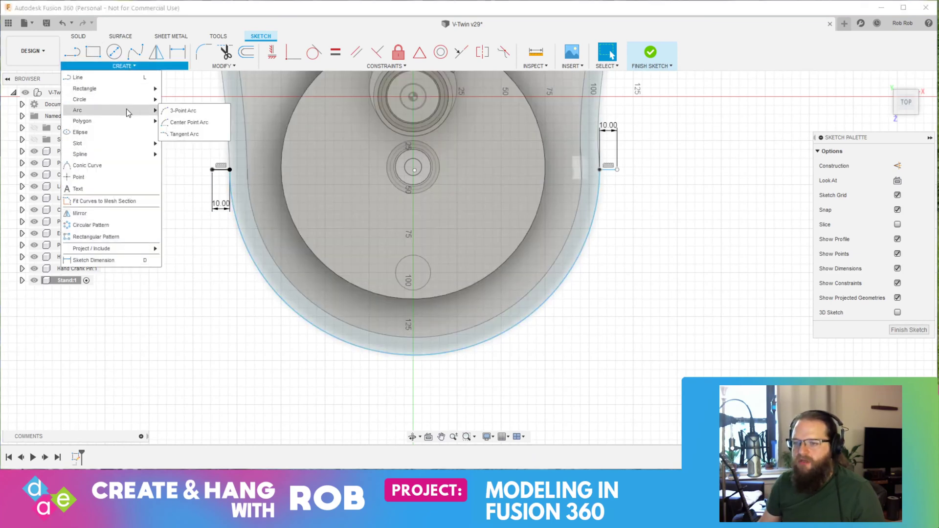
pyautogui.click(188, 110)
pyautogui.click(211, 170)
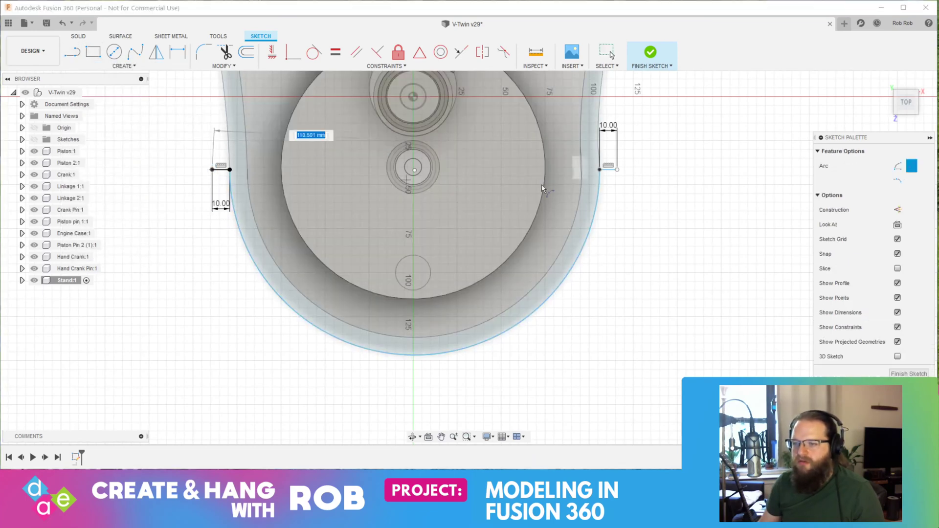
pyautogui.click(617, 171)
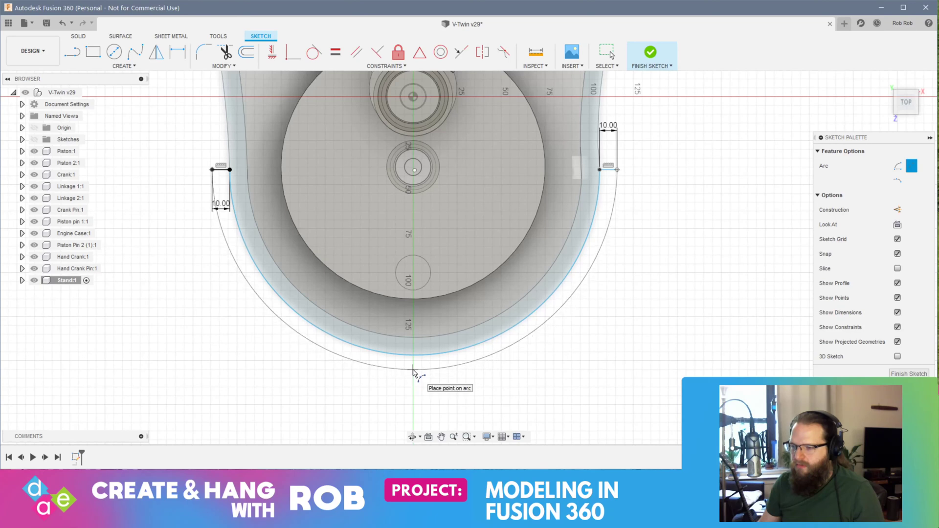
pyautogui.click(412, 371)
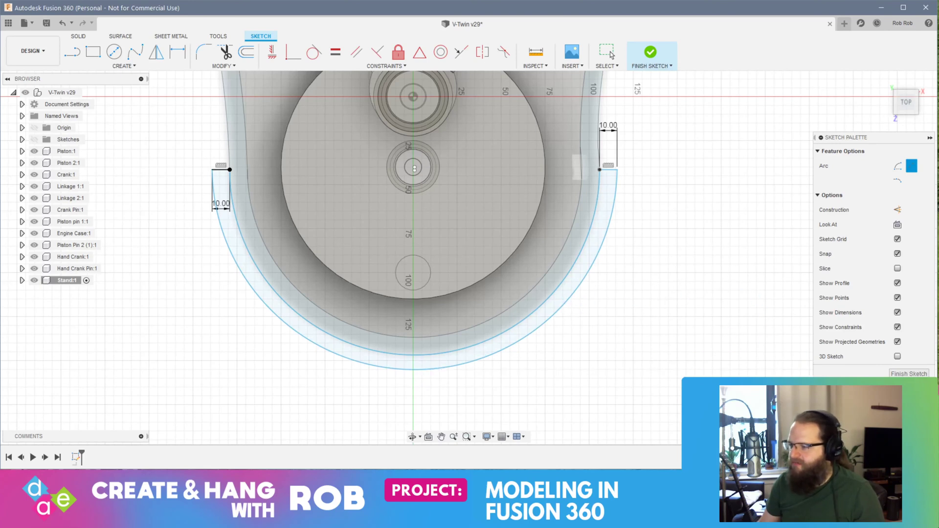
pyautogui.click(909, 373)
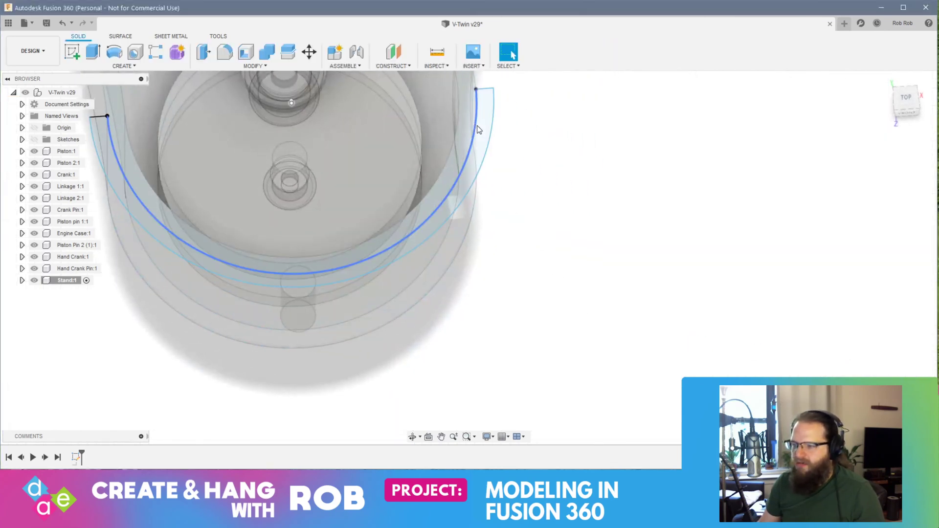
# Extrude the curved stand profile -110 mm along the engine case as a new body, checking its depth against the case
pyautogui.click(479, 128)
pyautogui.rightClick(483, 123)
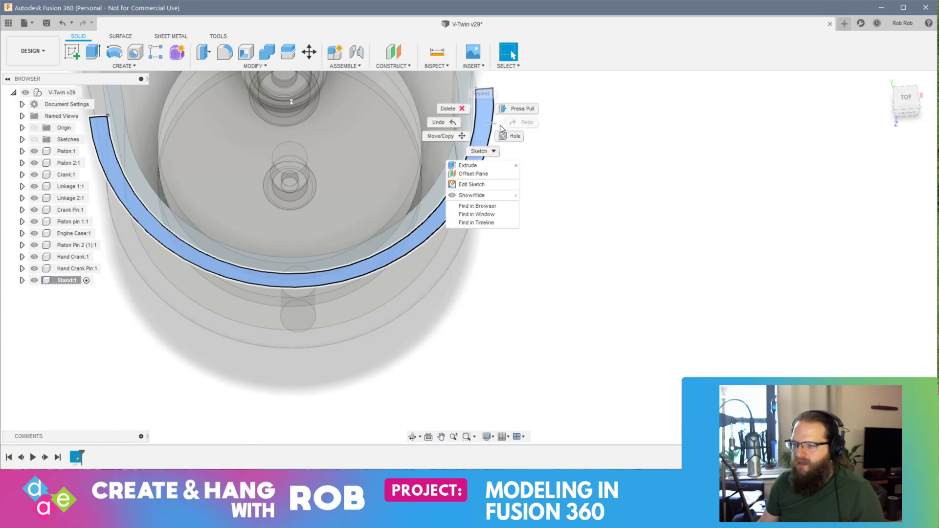
pyautogui.click(520, 117)
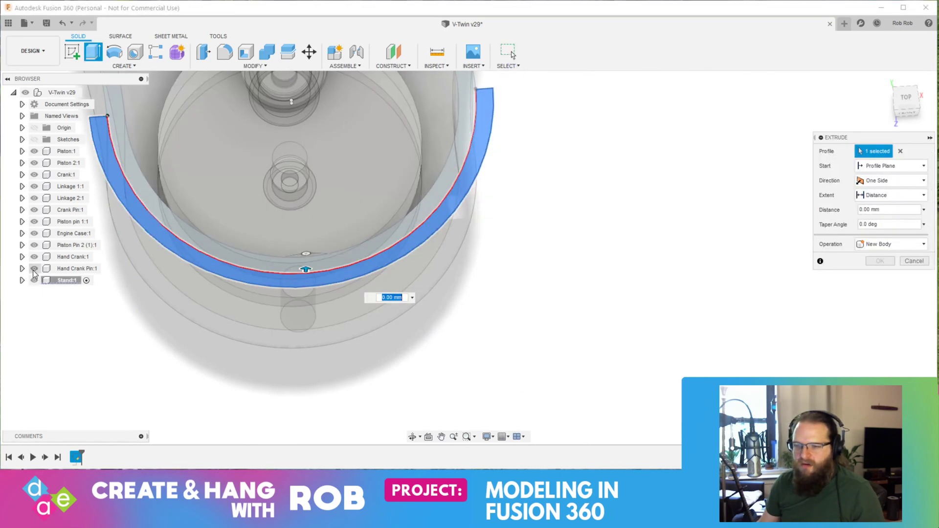
pyautogui.click(35, 237)
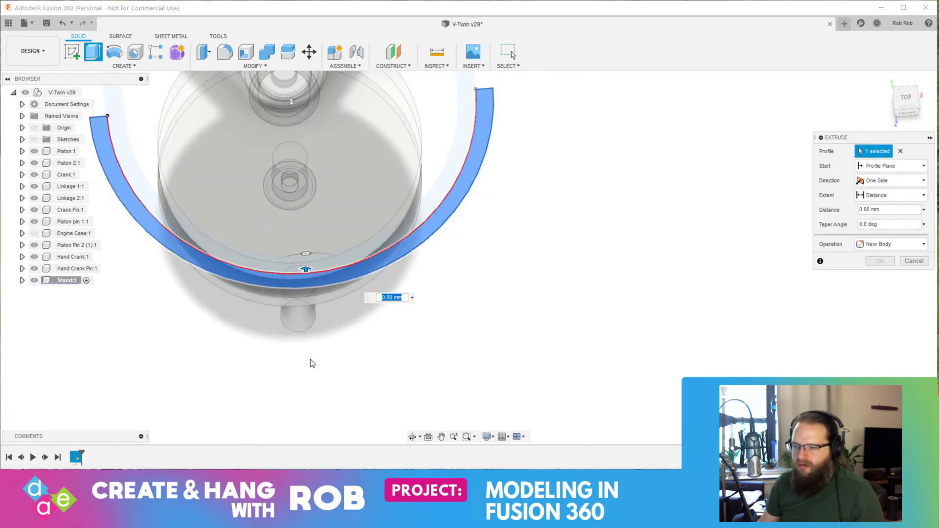
pyautogui.keyDown('shift'); pyautogui.moveTo(311, 362); pyautogui.dragTo(282, 228, button='middle'); pyautogui.keyUp('shift')
pyautogui.moveTo(272, 145); pyautogui.dragTo(264, 353)
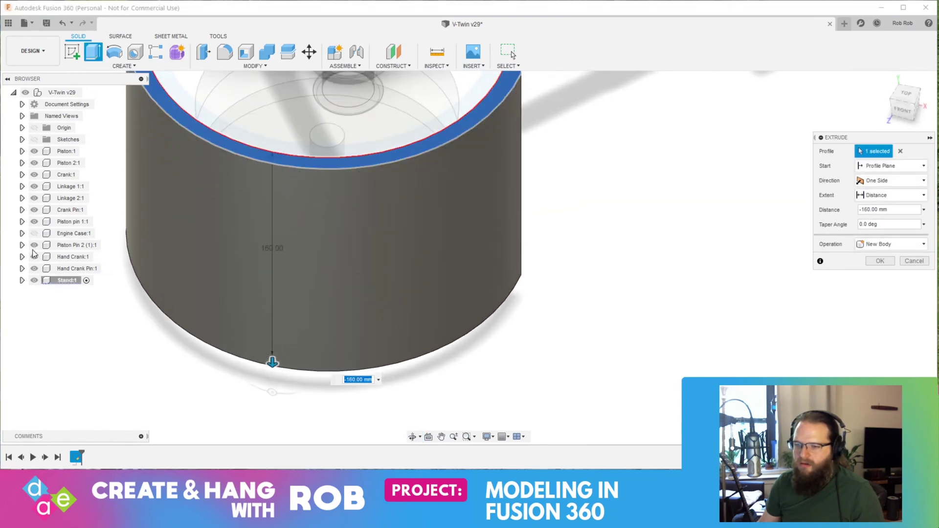
pyautogui.click(34, 234)
pyautogui.keyDown('shift'); pyautogui.moveTo(607, 390); pyautogui.dragTo(467, 308, button='middle'); pyautogui.keyUp('shift')
pyautogui.moveTo(440, 279); pyautogui.dragTo(442, 211)
pyautogui.moveTo(515, 323)
pyautogui.keyDown('shift'); pyautogui.mouseDown(button='middle')
pyautogui.moveTo(499, 265)
pyautogui.moveTo(409, 230)
pyautogui.moveTo(478, 230)
pyautogui.moveTo(370, 240)
pyautogui.moveTo(440, 212)
pyautogui.moveTo(410, 206)
pyautogui.moveTo(538, 315)
pyautogui.moveTo(514, 319)
pyautogui.mouseUp(button='middle'); pyautogui.keyUp('shift')
pyautogui.moveTo(470, 323); pyautogui.dragTo(470, 340)
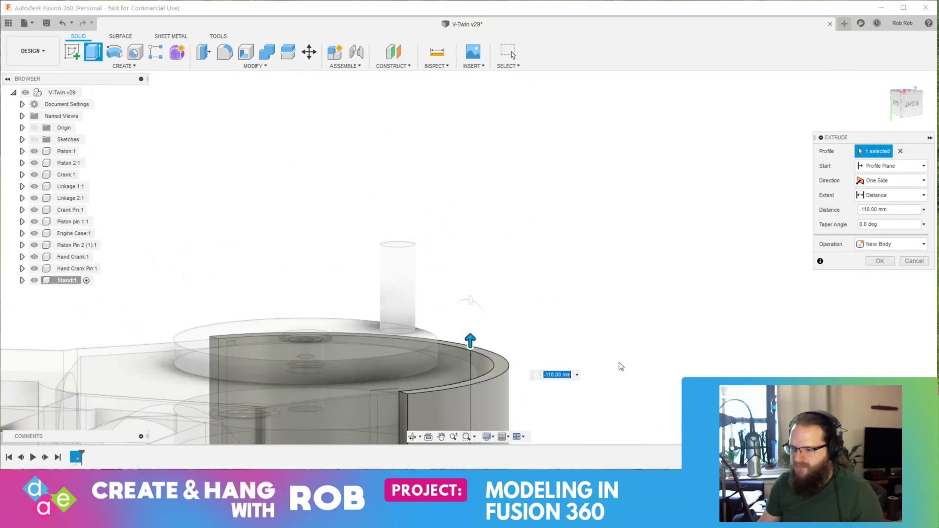
pyautogui.press('Return')
# Press Pull the stand's end face on the hand crank side to a distance of -120 mm
pyautogui.keyDown('shift'); pyautogui.moveTo(627, 319); pyautogui.dragTo(553, 380, button='middle'); pyautogui.keyUp('shift')
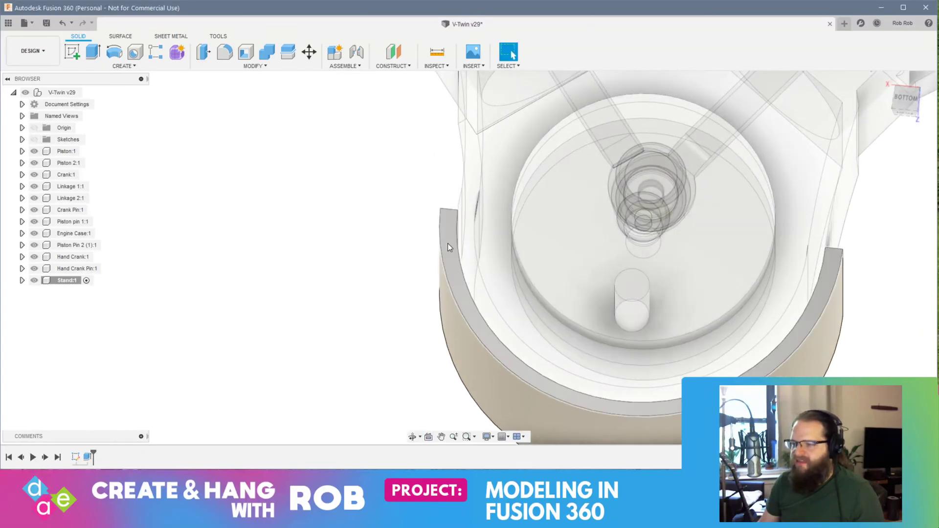
pyautogui.click(450, 269)
pyautogui.rightClick(450, 269)
pyautogui.click(485, 253)
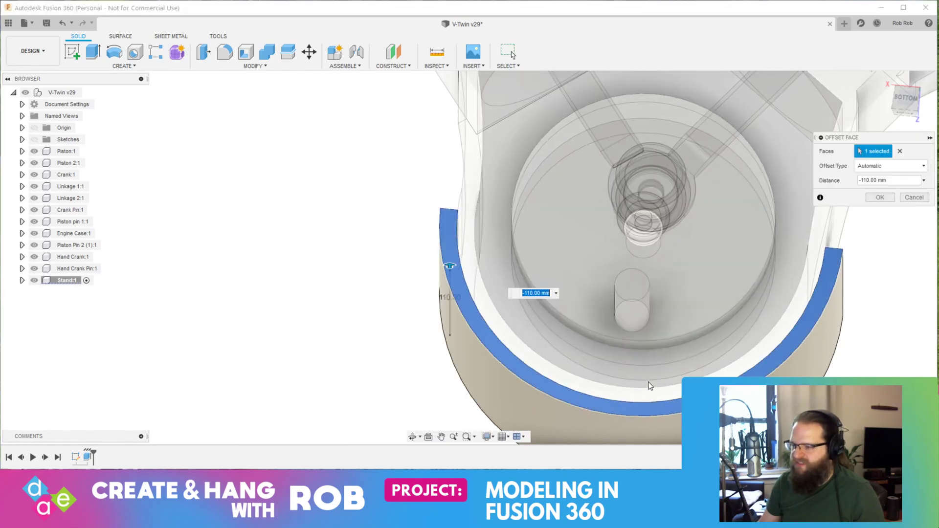
pyautogui.write('-120')
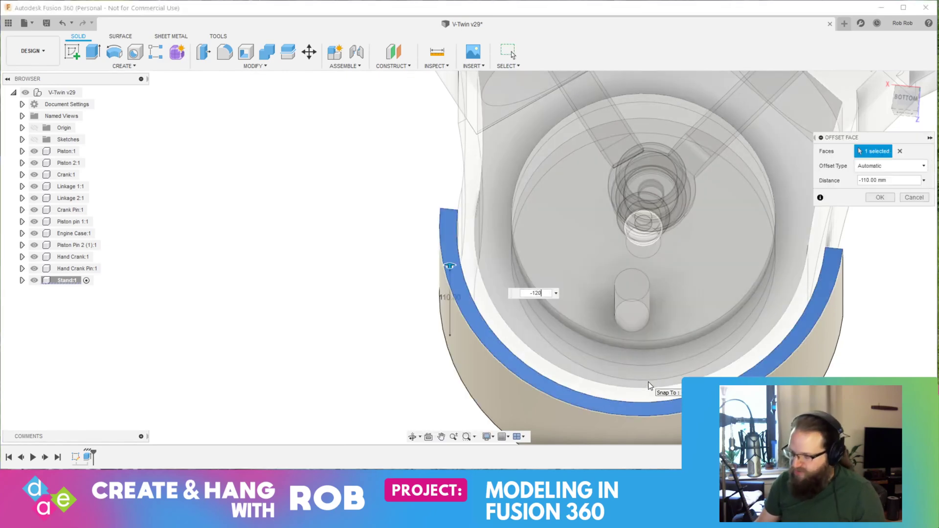
pyautogui.press('Return')
# Press Pull the stand's opposite end face outward beyond the engine case rim
pyautogui.keyDown('shift'); pyautogui.moveTo(496, 373); pyautogui.dragTo(674, 306, button='middle'); pyautogui.keyUp('shift')
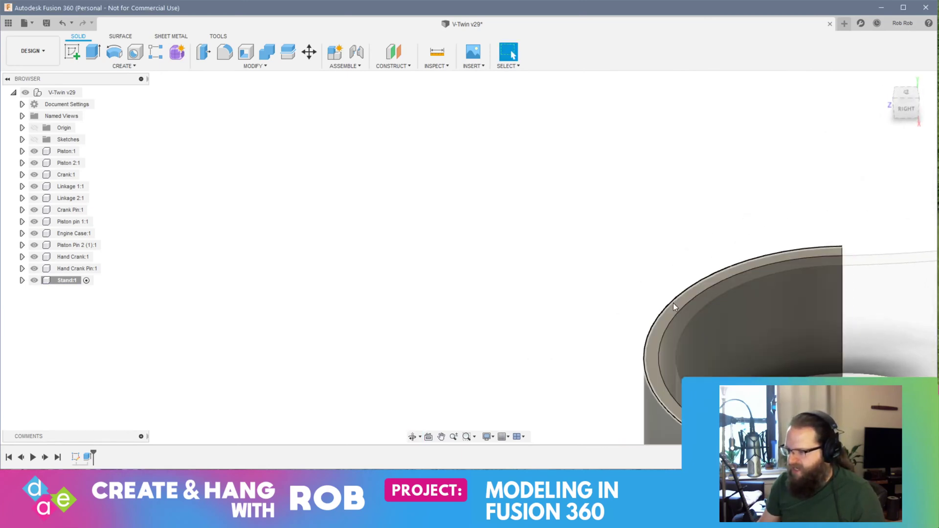
pyautogui.rightClick(700, 300)
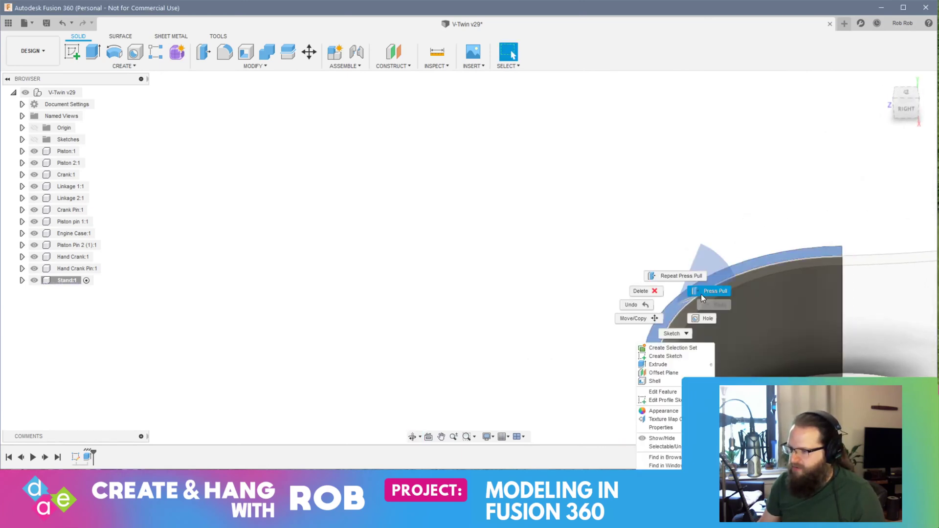
pyautogui.click(701, 295)
pyautogui.press('Escape')
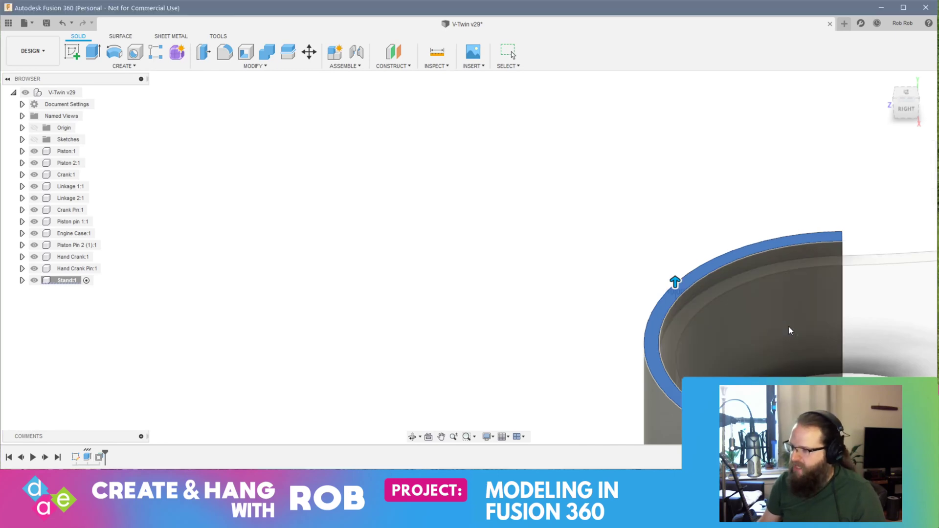
# Sketch on the stand's extended end face a 3-point arc tracing its inner curved edge from one inner corner to the other
pyautogui.moveTo(667, 410)
pyautogui.keyDown('shift'); pyautogui.mouseDown(button='middle')
pyautogui.moveTo(632, 391)
pyautogui.moveTo(684, 411)
pyautogui.mouseUp(button='middle'); pyautogui.keyUp('shift')
pyautogui.click(509, 52)
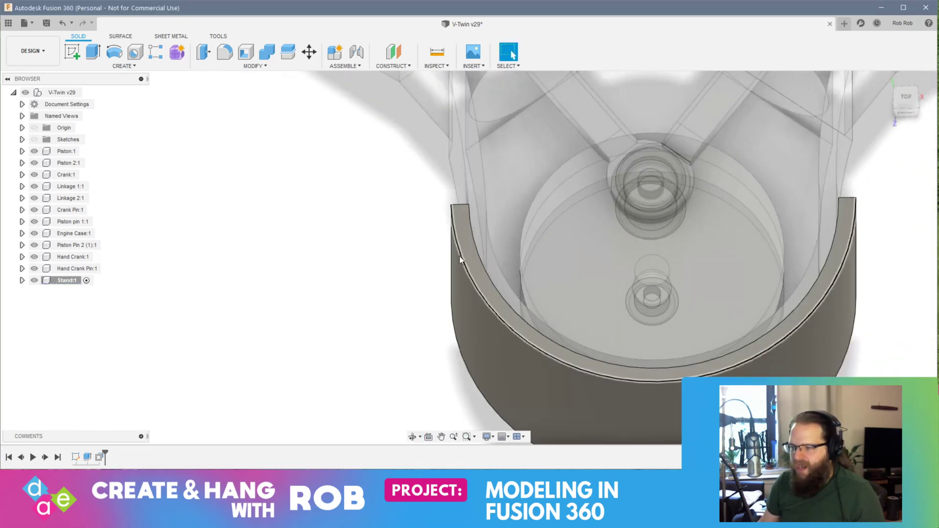
pyautogui.click(456, 219)
pyautogui.click(72, 52)
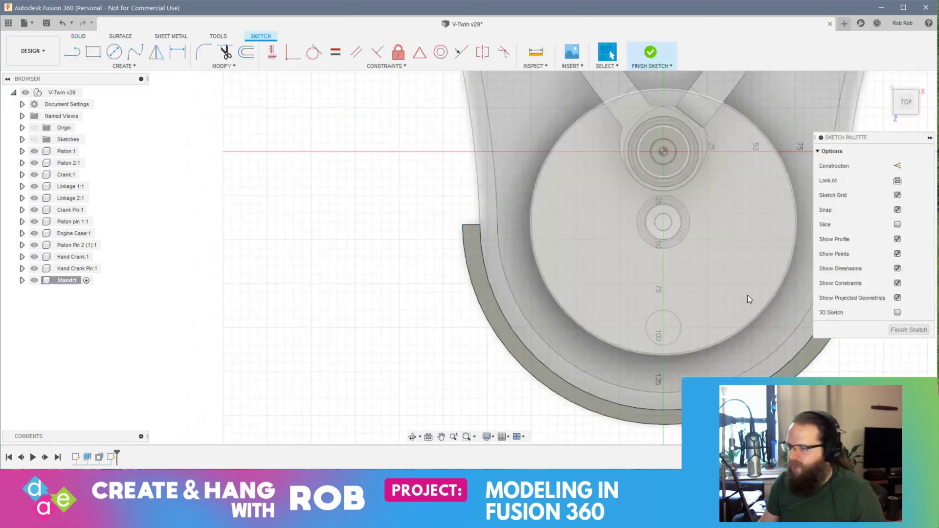
pyautogui.moveTo(748, 295); pyautogui.dragTo(600, 253, button='middle')
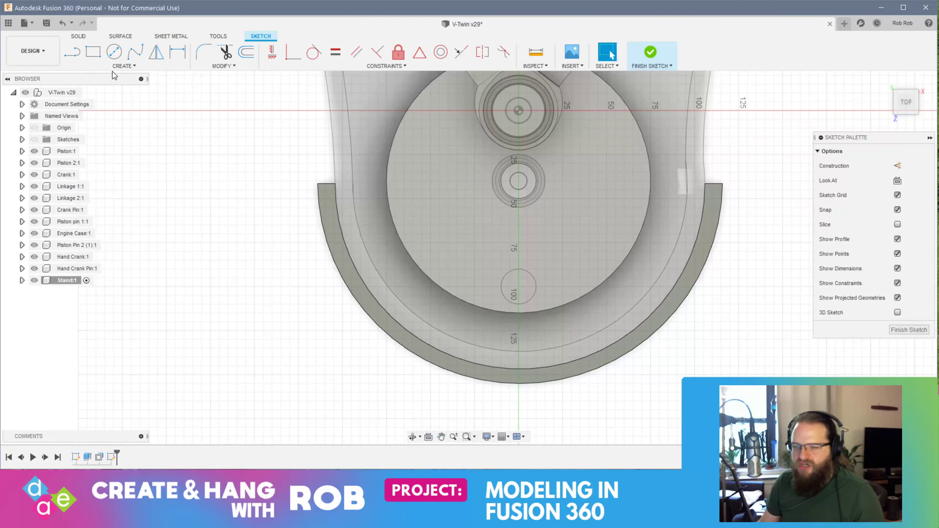
pyautogui.click(105, 65)
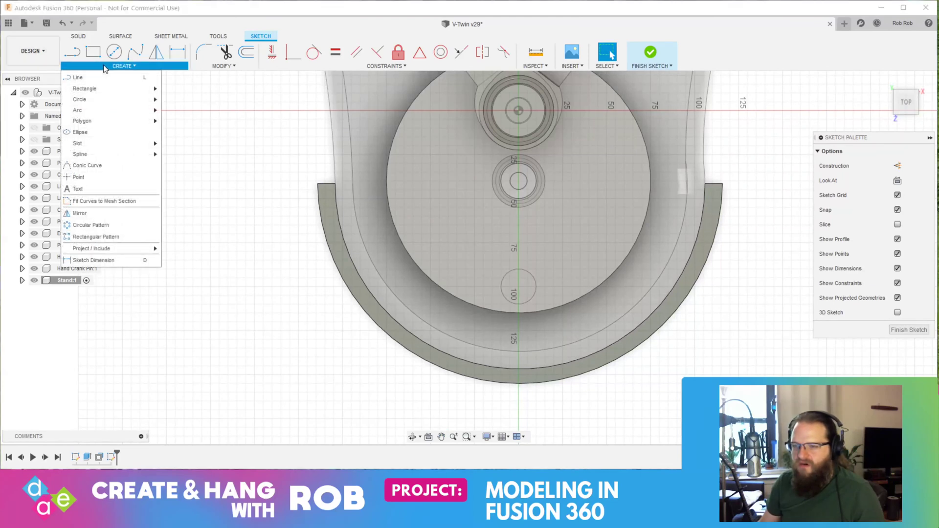
pyautogui.moveTo(101, 110)
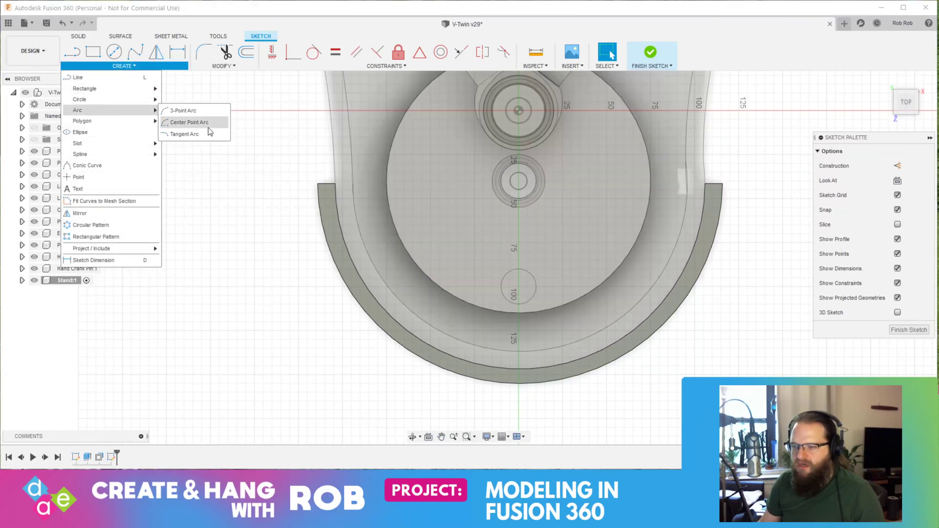
pyautogui.click(185, 111)
pyautogui.click(336, 184)
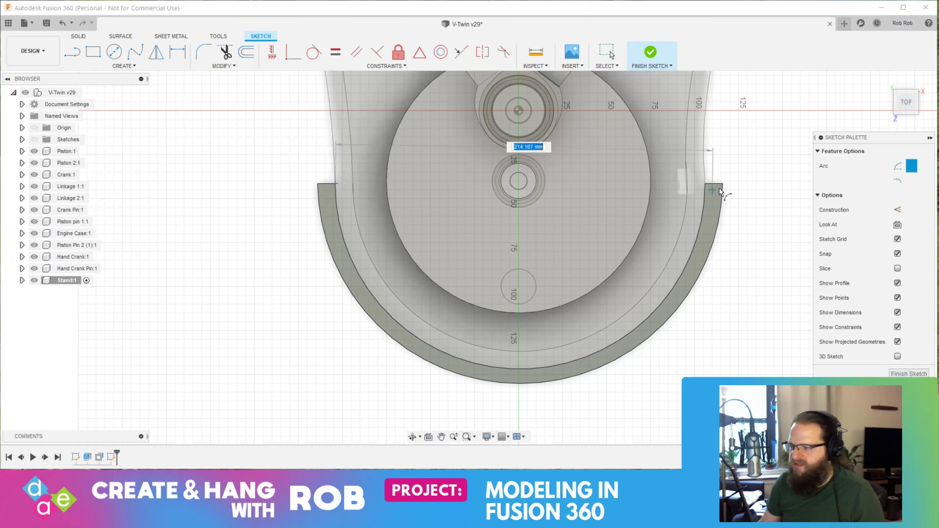
pyautogui.click(705, 185)
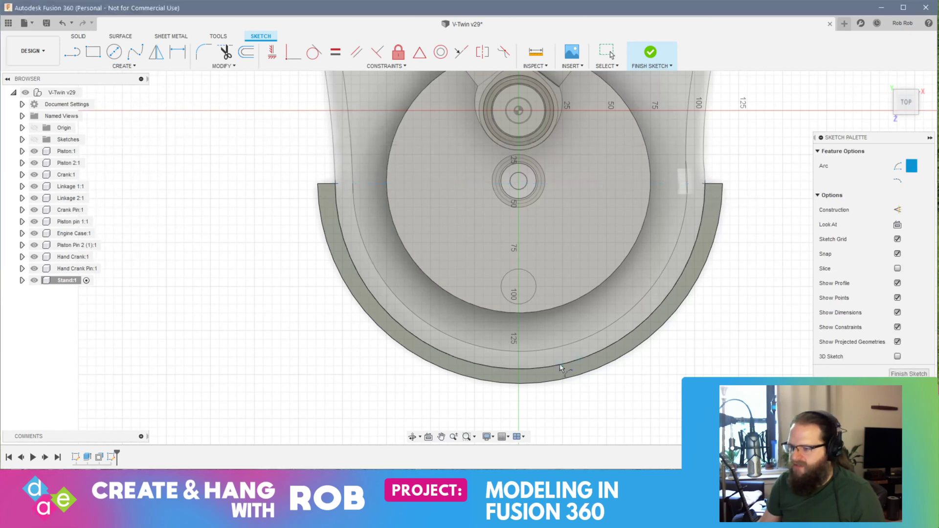
pyautogui.click(522, 375)
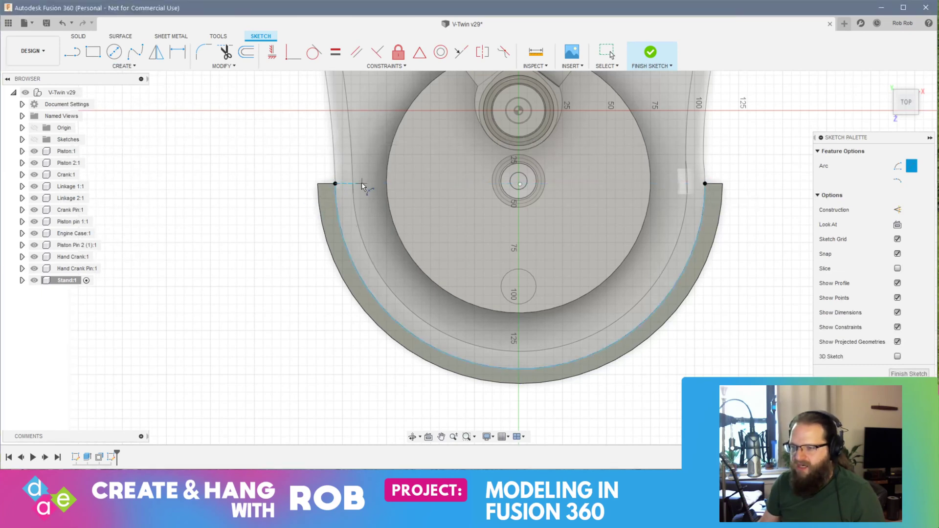
# Draw 5 mm lines inward from both ends and the midpoint of the arc
pyautogui.click(74, 52)
pyautogui.click(336, 184)
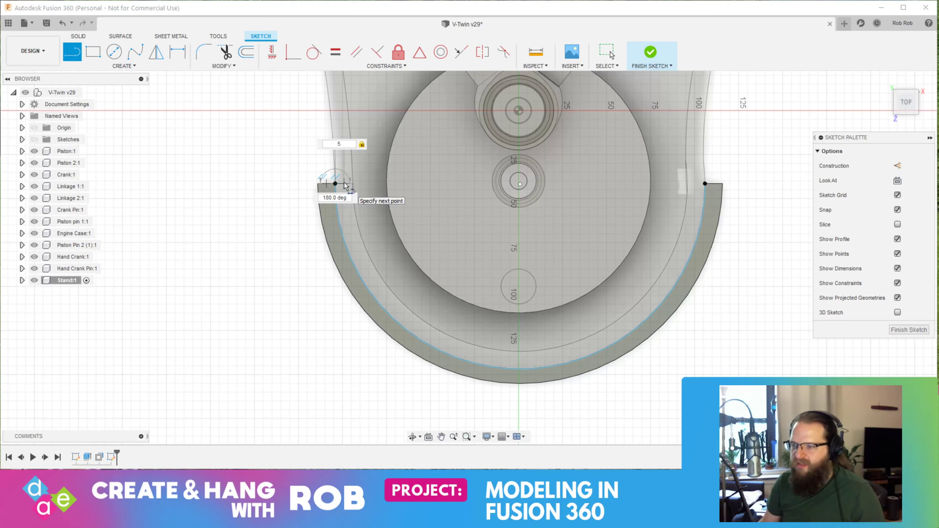
pyautogui.press('Return')
pyautogui.press('Escape')
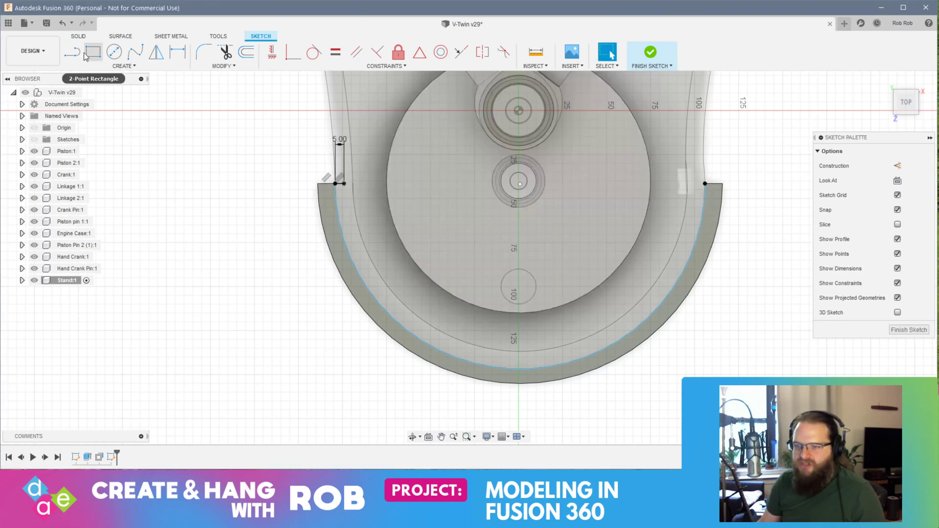
pyautogui.press('l')
pyautogui.click(705, 185)
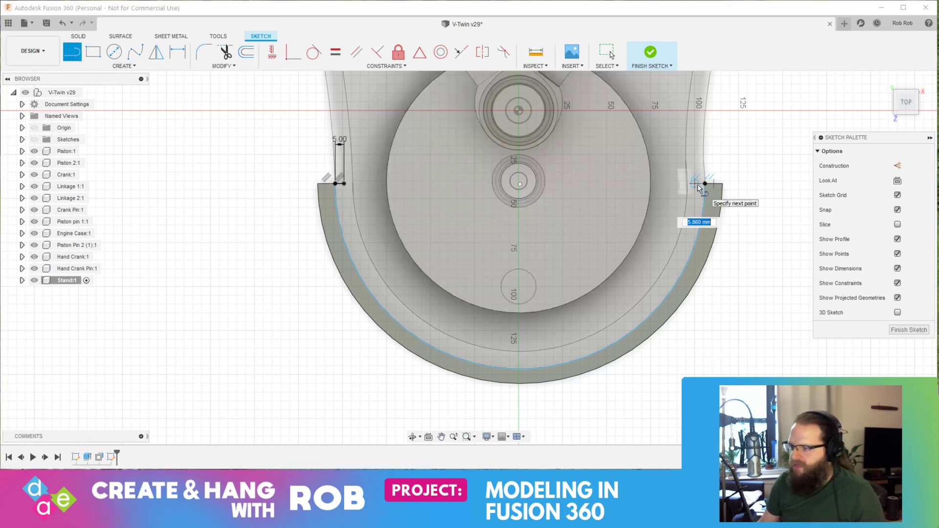
pyautogui.press('Return')
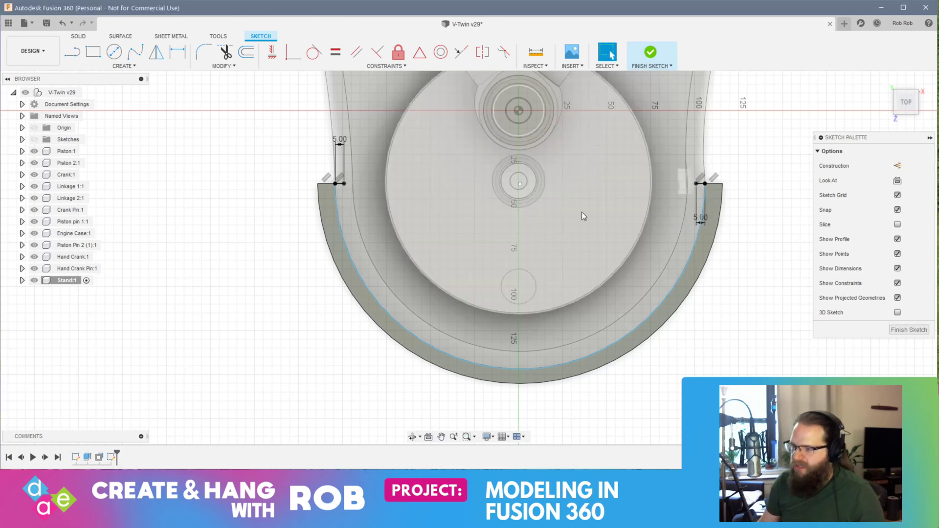
pyautogui.click(520, 374)
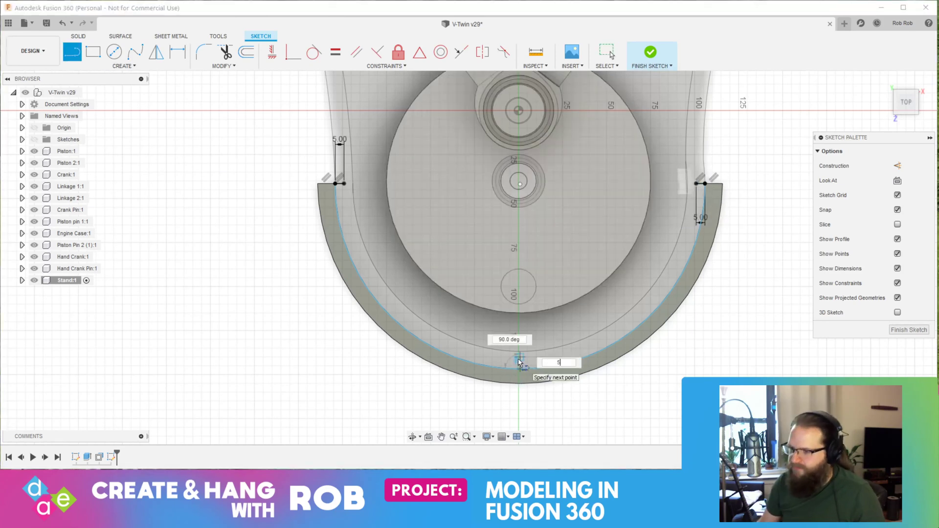
pyautogui.press('Return')
# Join the inner ends of the three 5 mm lines with a 3-point arc and finish the sketch
pyautogui.click(124, 65)
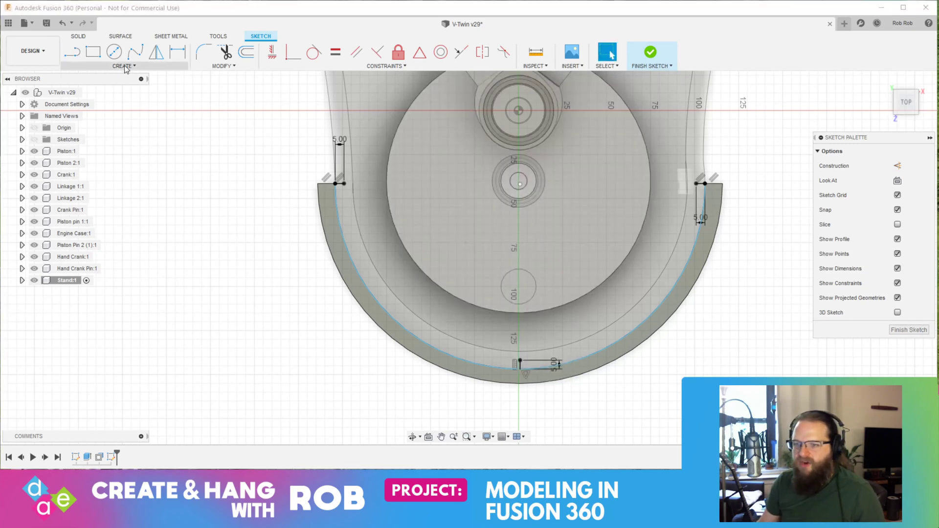
pyautogui.moveTo(97, 110)
pyautogui.click(186, 111)
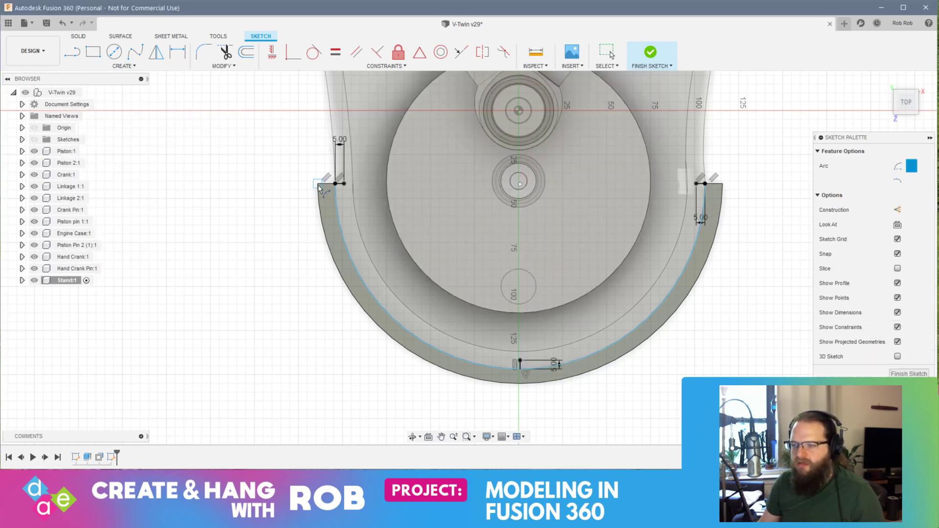
pyautogui.click(344, 185)
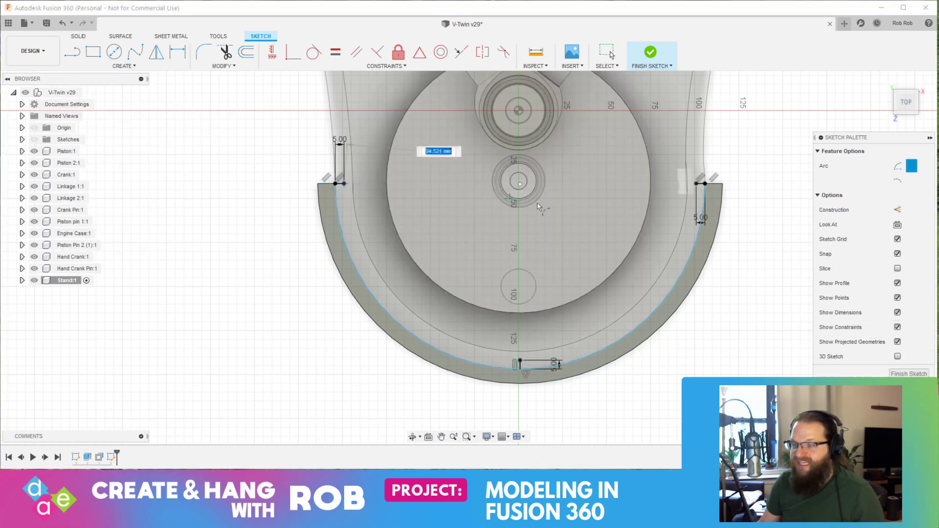
pyautogui.click(705, 184)
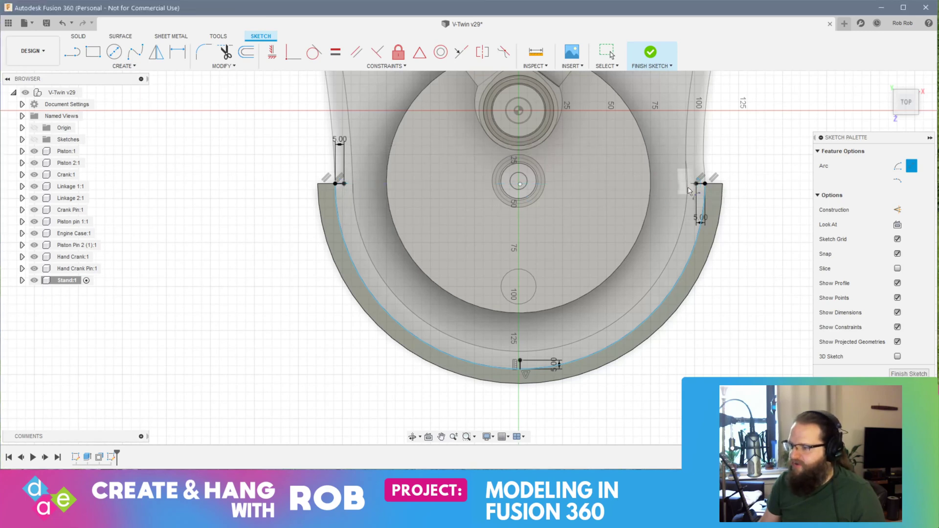
pyautogui.click(523, 363)
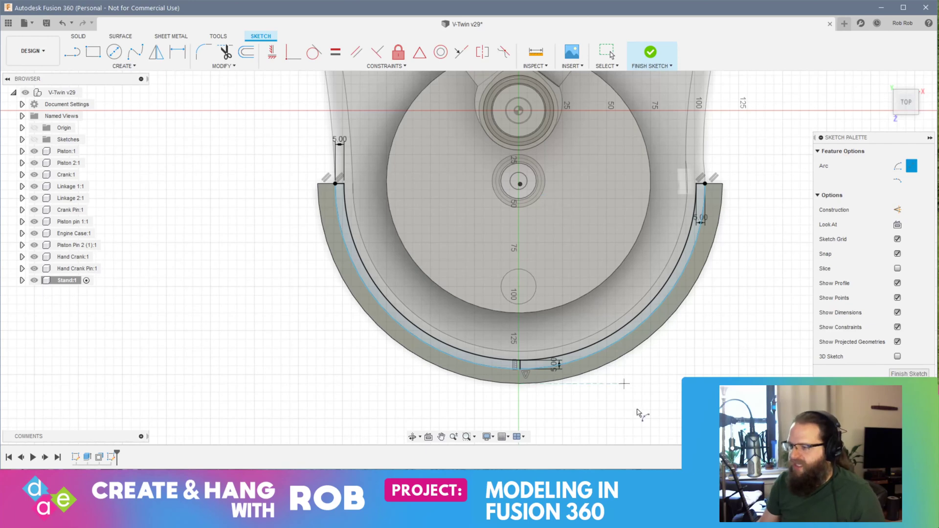
pyautogui.click(651, 52)
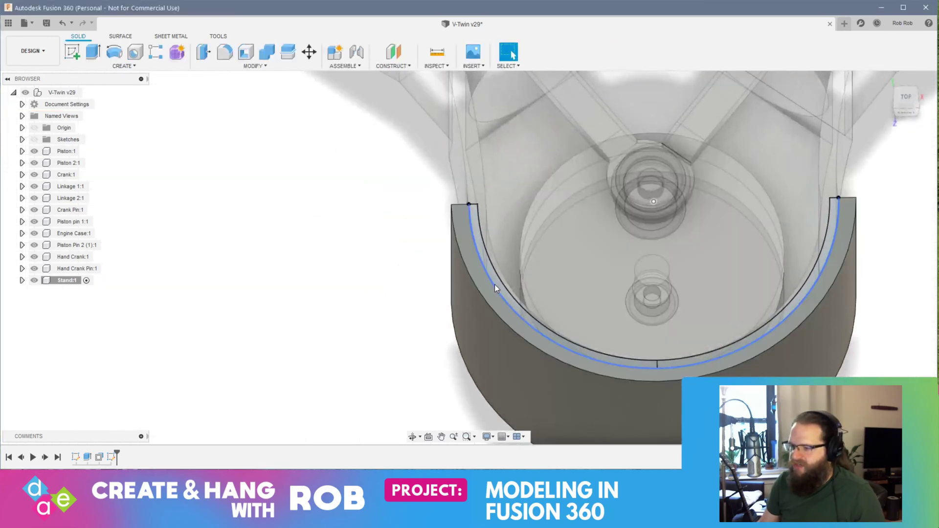
# Extrude both narrow curved strip profiles down into the stand, joining them to its body as an inner lip
pyautogui.click(499, 286)
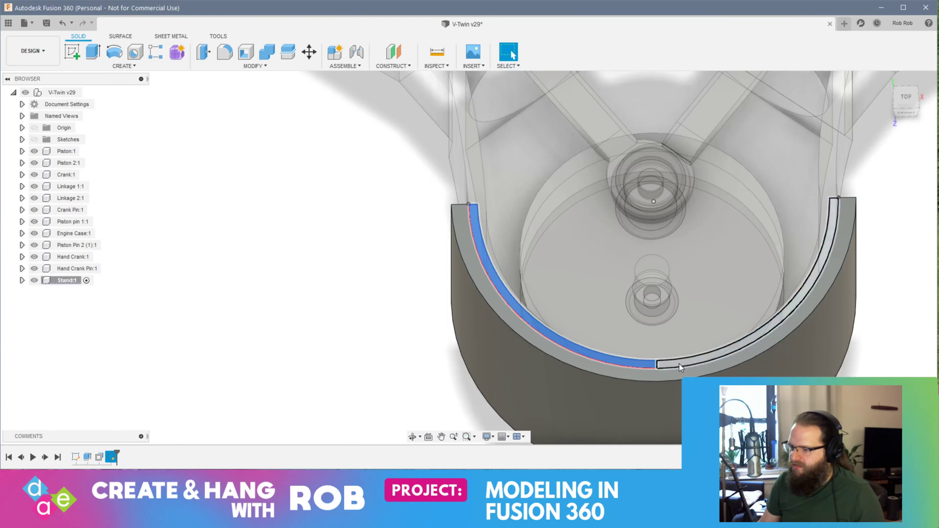
pyautogui.keyDown('shift'); pyautogui.click(679, 364); pyautogui.keyUp('shift')
pyautogui.keyDown('shift'); pyautogui.moveTo(888, 339); pyautogui.dragTo(616, 299, button='middle'); pyautogui.keyUp('shift')
pyautogui.click(93, 52)
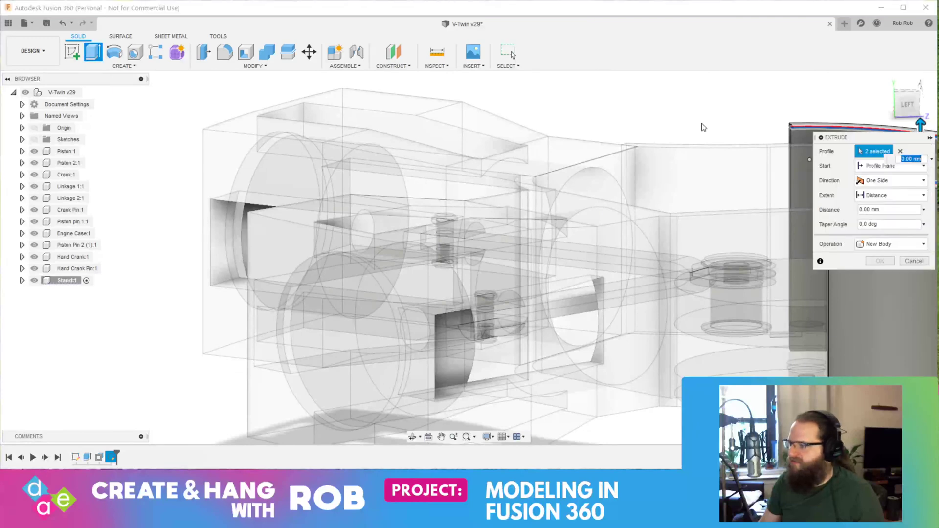
pyautogui.moveTo(737, 141); pyautogui.dragTo(434, 145, button='middle')
pyautogui.moveTo(617, 128)
pyautogui.mouseDown()
pyautogui.moveTo(617, 157)
pyautogui.moveTo(612, 145)
pyautogui.mouseUp()
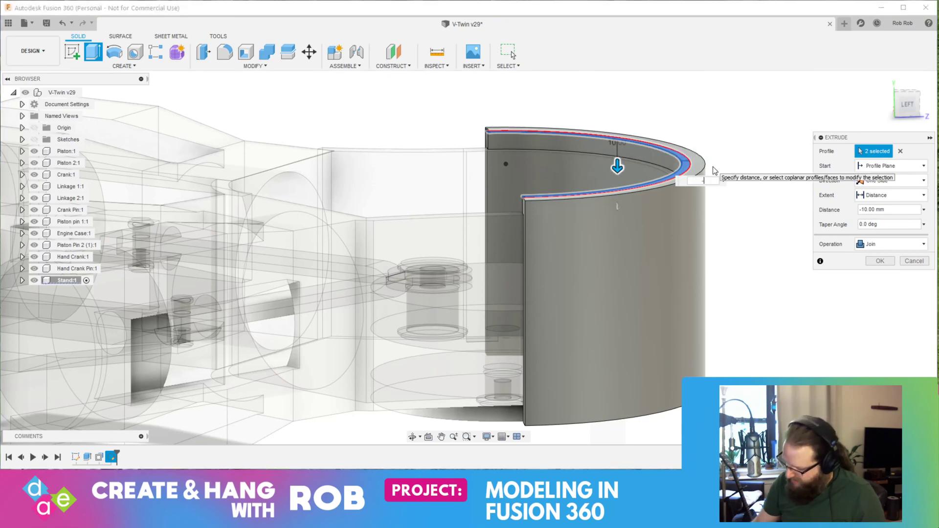
pyautogui.press('Return')
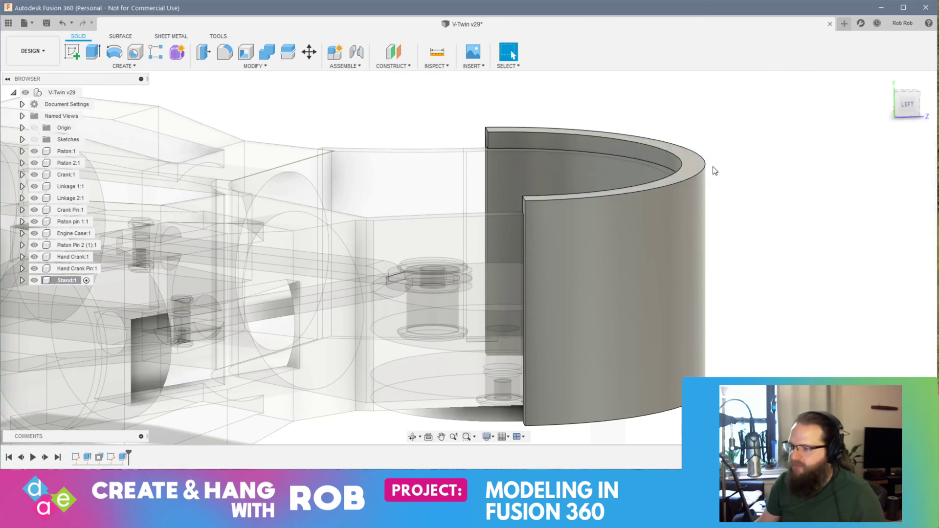
# Start a sketch on the stand's opposite curved end face
pyautogui.keyDown('shift'); pyautogui.moveTo(728, 255); pyautogui.dragTo(612, 269, button='middle'); pyautogui.keyUp('shift')
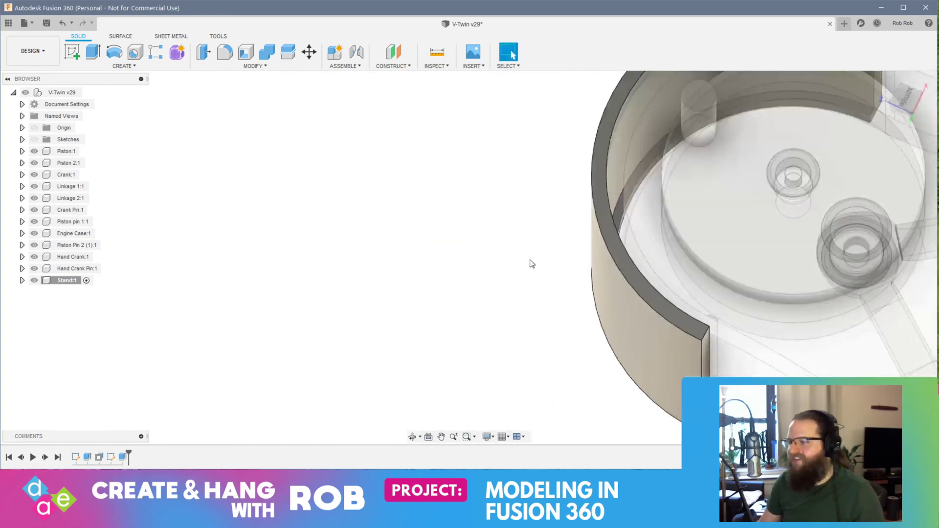
pyautogui.moveTo(531, 274); pyautogui.dragTo(628, 308, button='middle')
pyautogui.keyDown('shift'); pyautogui.moveTo(629, 308); pyautogui.dragTo(676, 300, button='middle'); pyautogui.keyUp('shift')
pyautogui.click(657, 303)
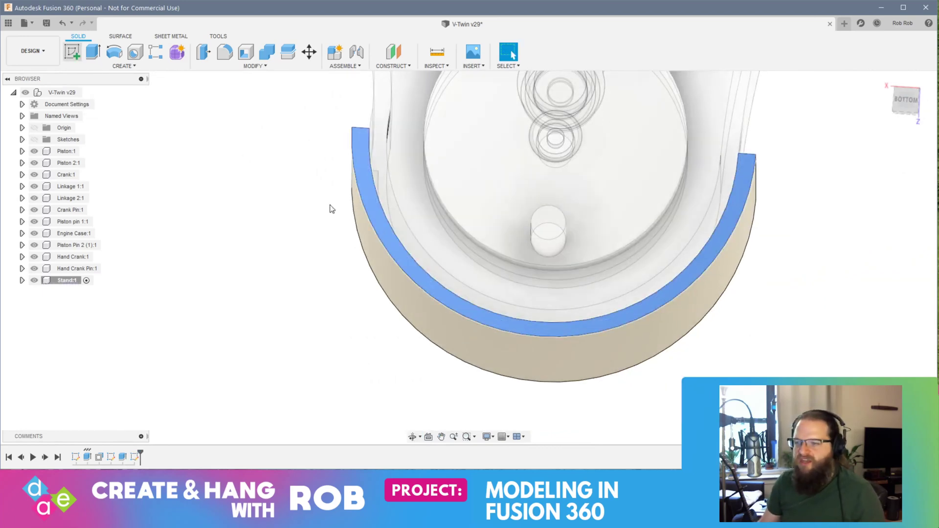
pyautogui.moveTo(509, 257); pyautogui.dragTo(509, 256, button='middle')
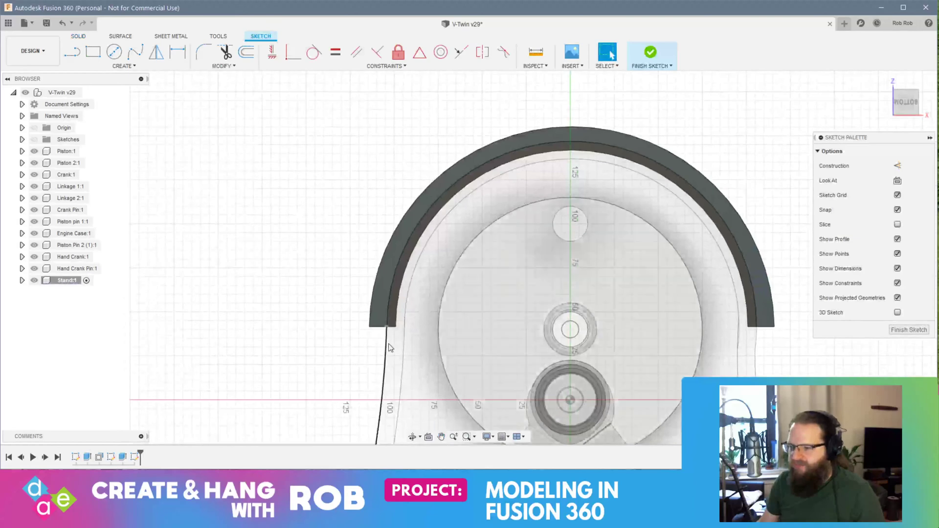
pyautogui.click(931, 91)
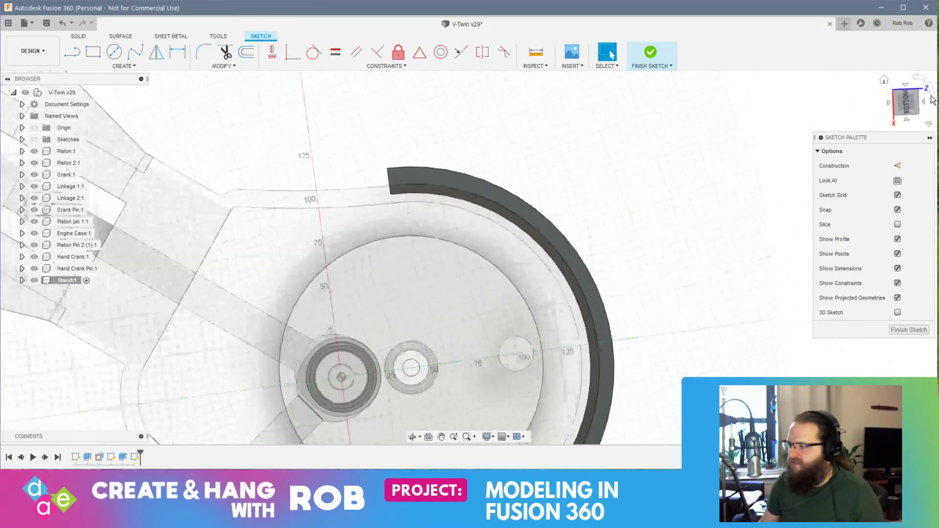
pyautogui.click(932, 91)
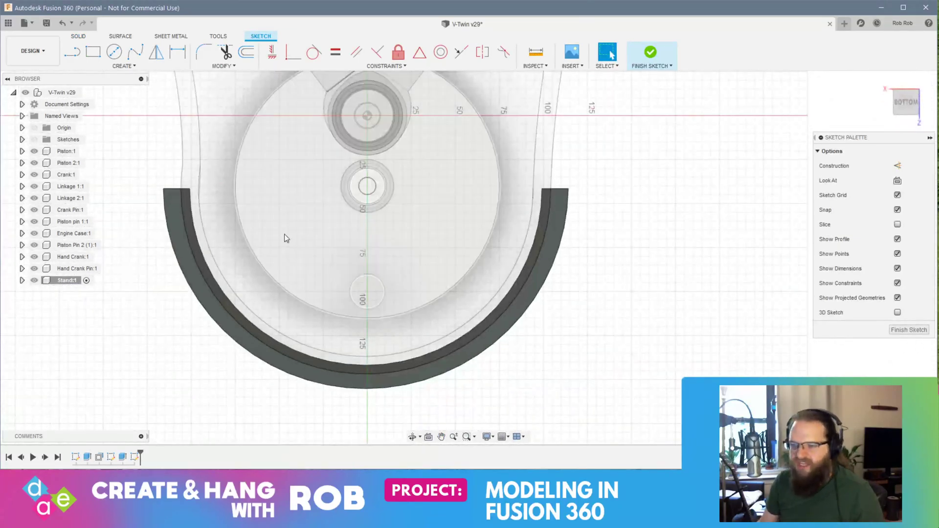
pyautogui.moveTo(289, 272); pyautogui.dragTo(323, 237, button='middle')
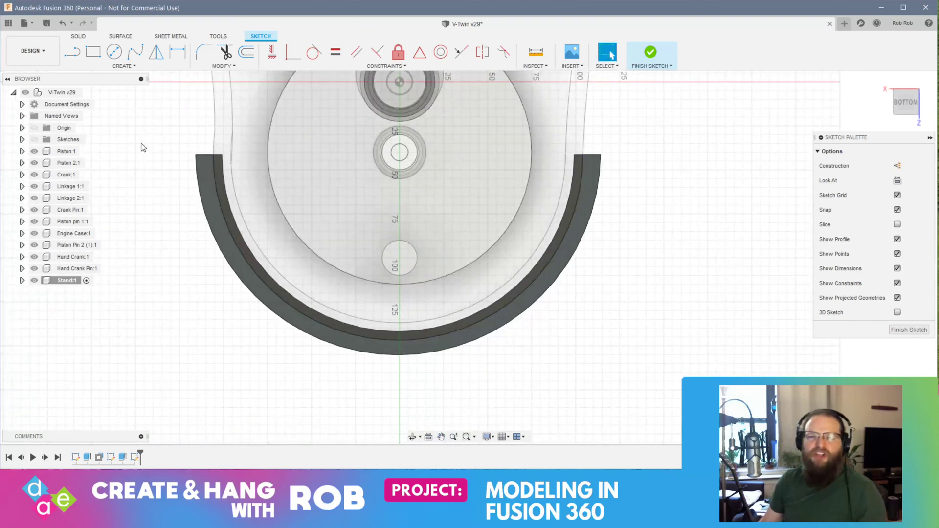
pyautogui.press('l')
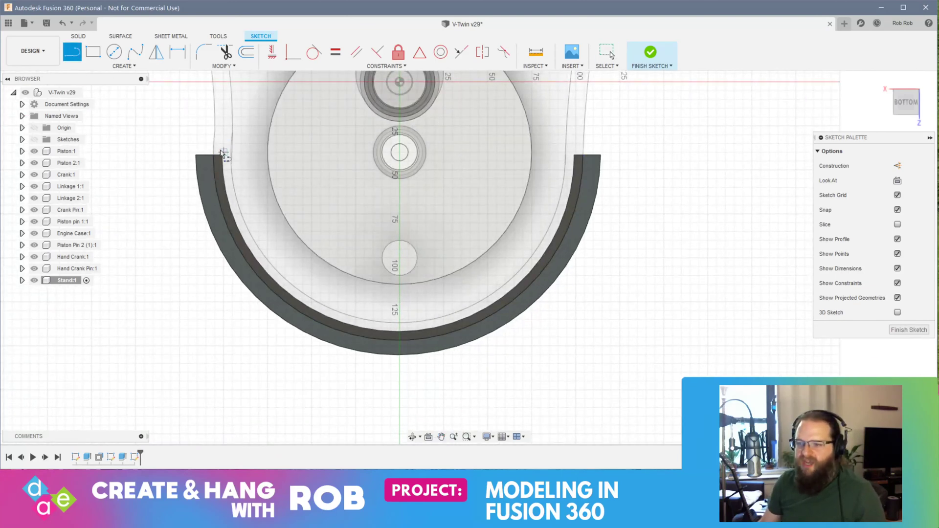
pyautogui.click(215, 156)
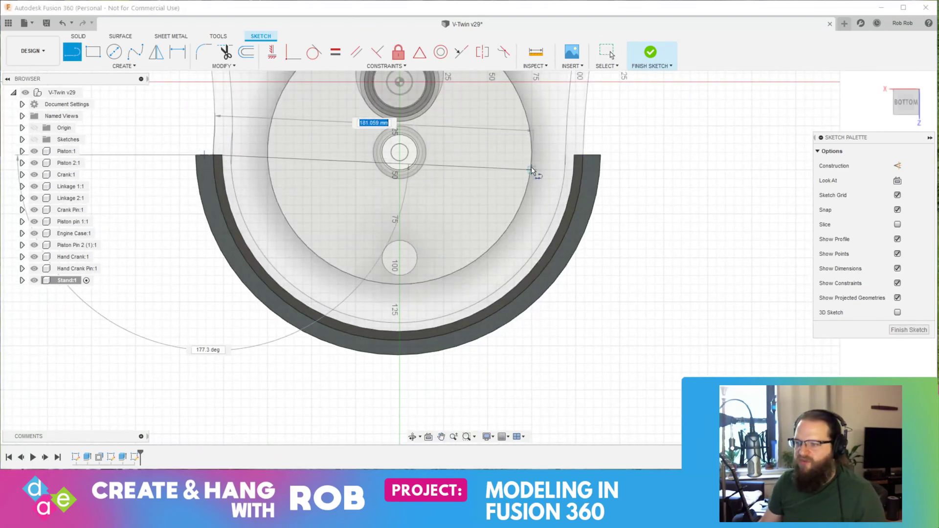
pyautogui.click(584, 155)
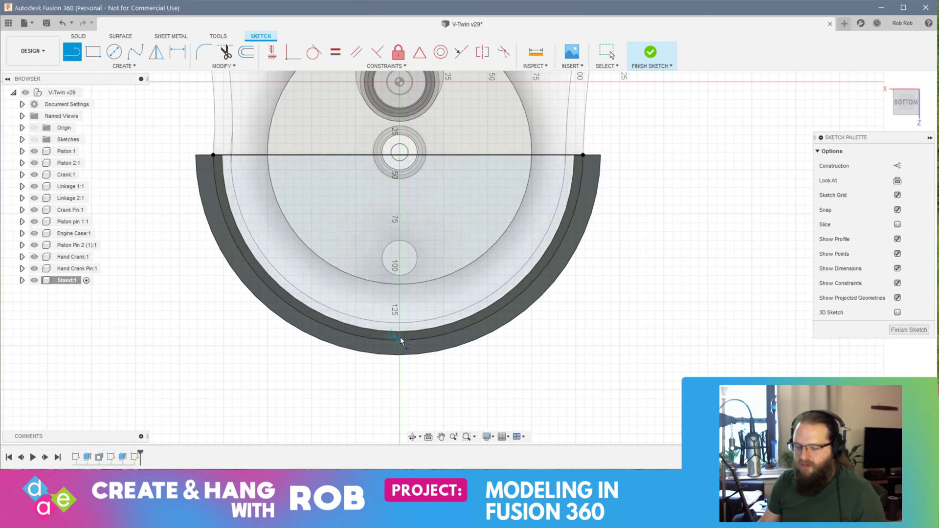
pyautogui.press('Escape')
pyautogui.hotkey('ctrl', 'z')
# Draw a 3-point arc along the stand's inner wall edge, from one end through the arc's midpoint to the other end
pyautogui.click(124, 65)
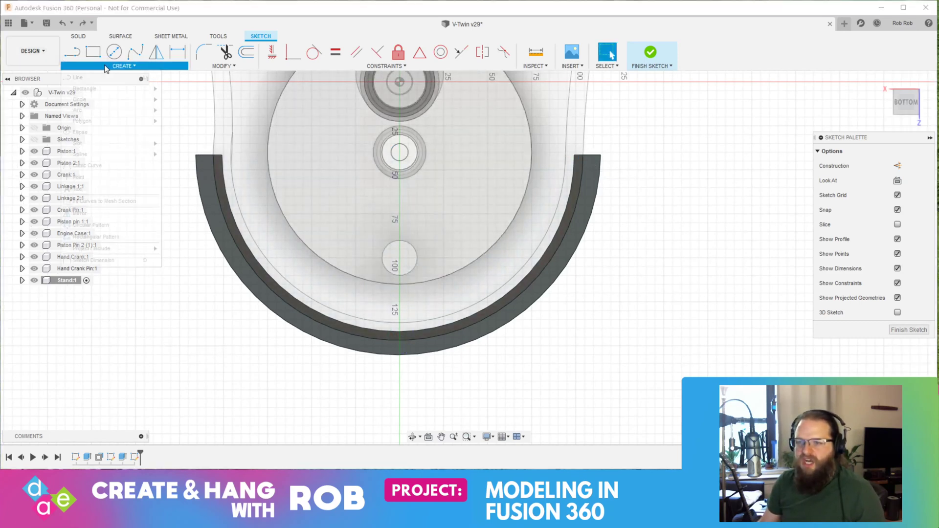
pyautogui.moveTo(104, 110)
pyautogui.click(180, 111)
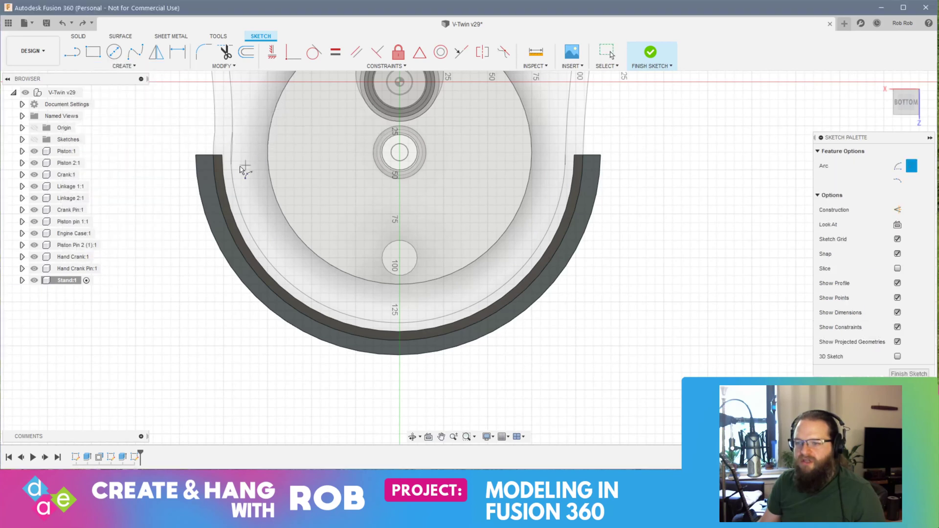
pyautogui.click(212, 158)
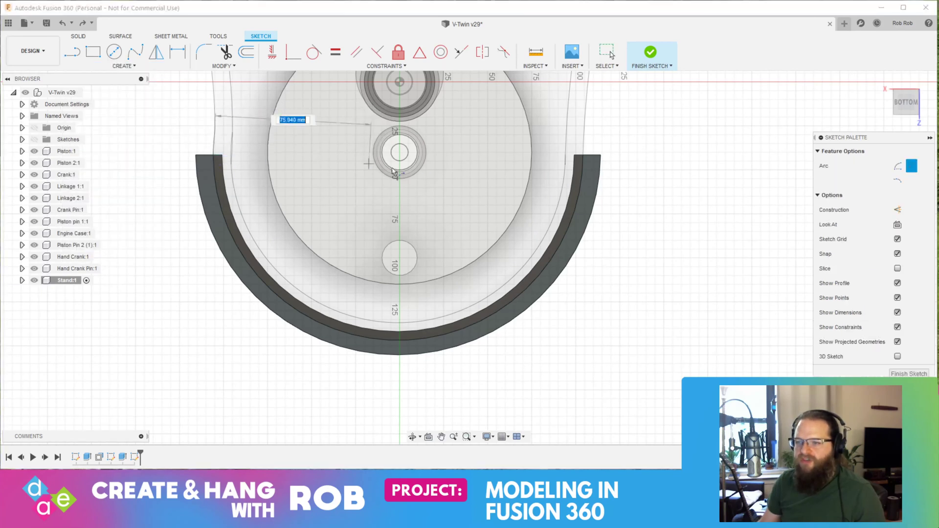
pyautogui.click(582, 157)
pyautogui.click(398, 339)
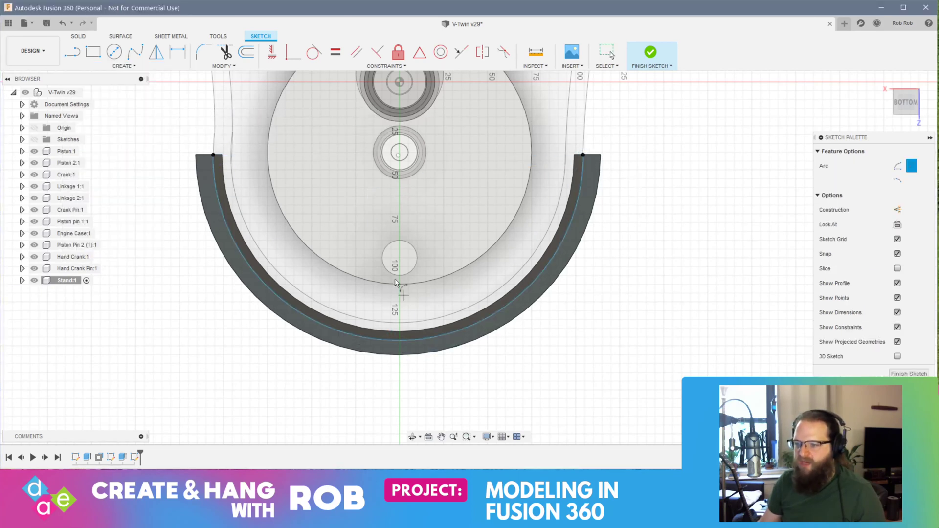
# Draw 5 mm lines inward from both ends and the midpoint of the new arc
pyautogui.press('l')
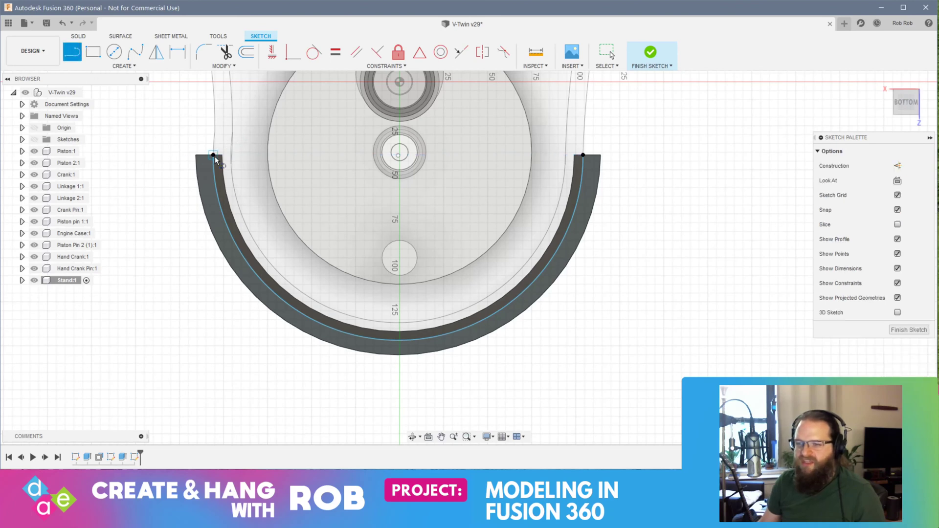
pyautogui.click(214, 156)
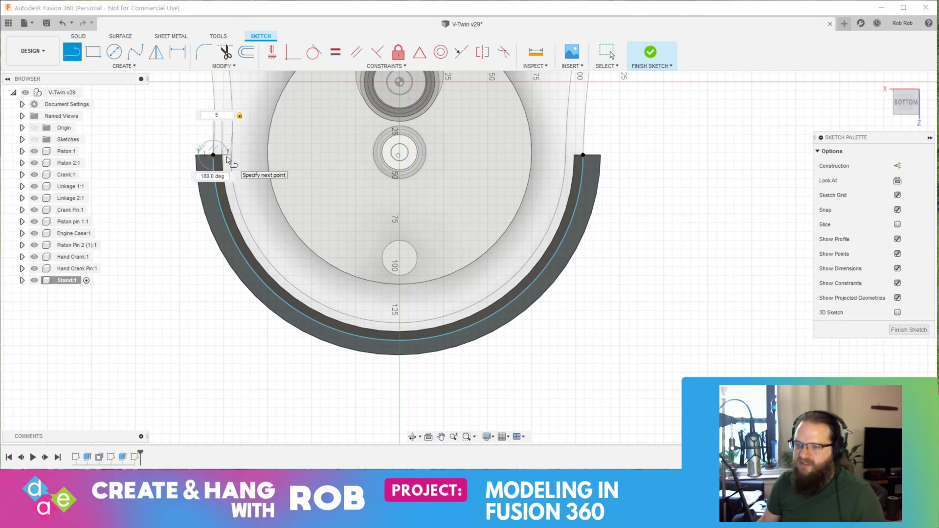
pyautogui.press('Return')
pyautogui.click(72, 53)
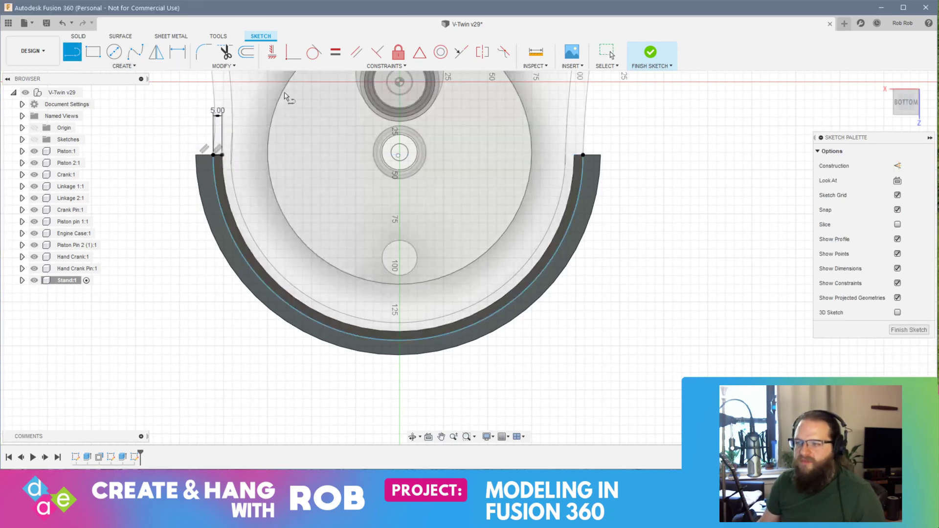
pyautogui.click(582, 156)
pyautogui.write('5')
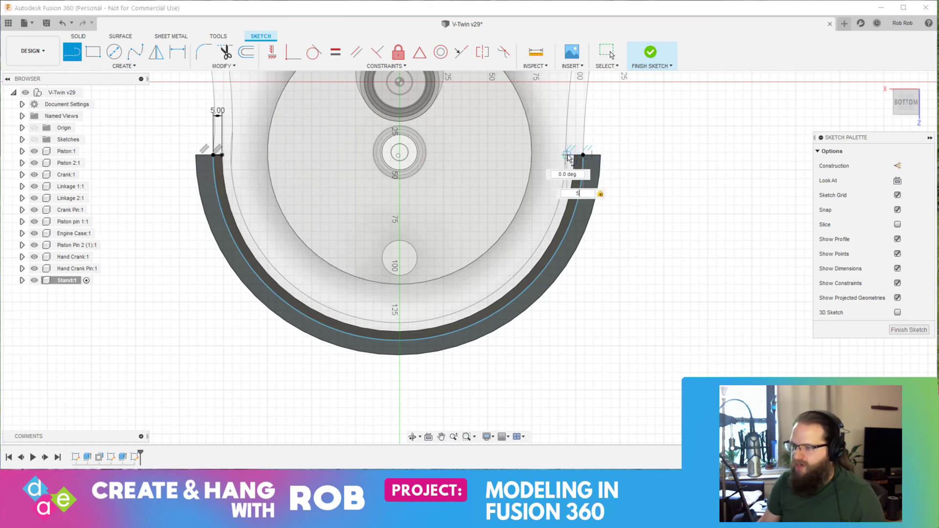
pyautogui.press('Return')
pyautogui.click(72, 52)
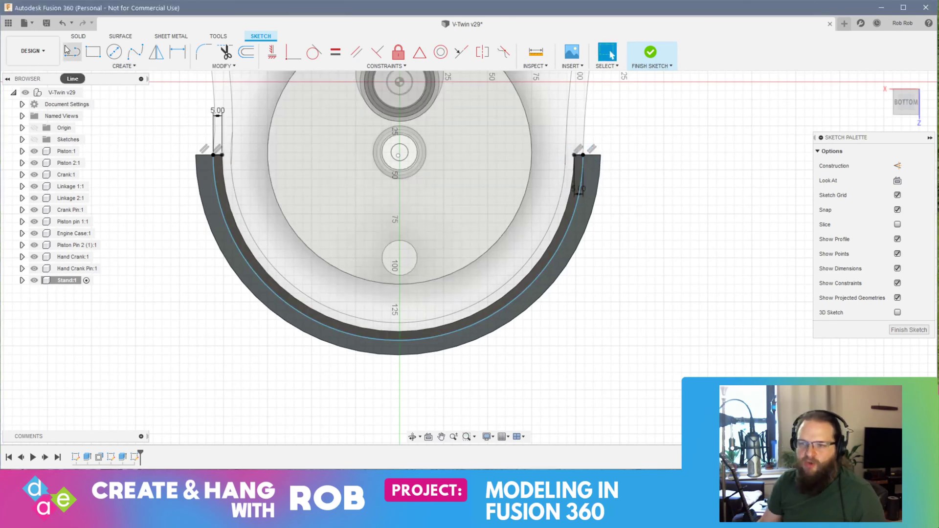
pyautogui.click(399, 344)
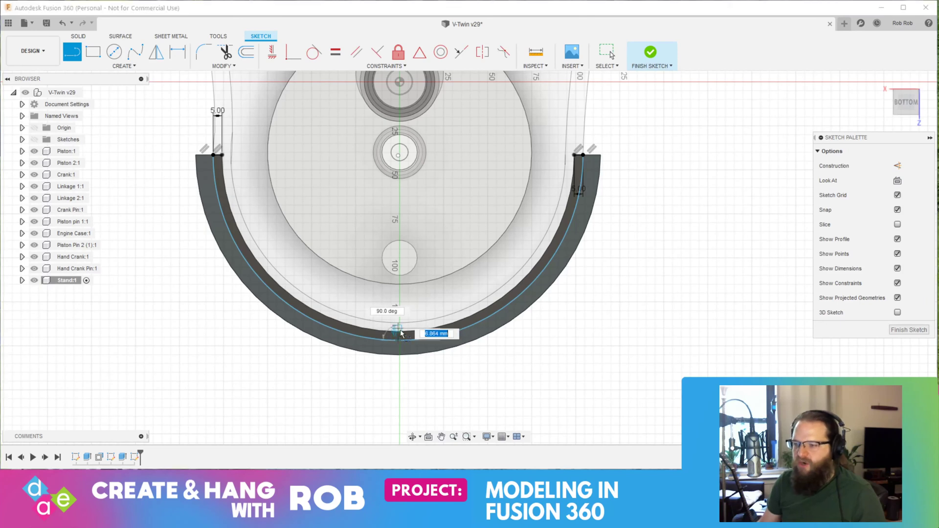
pyautogui.press('Return')
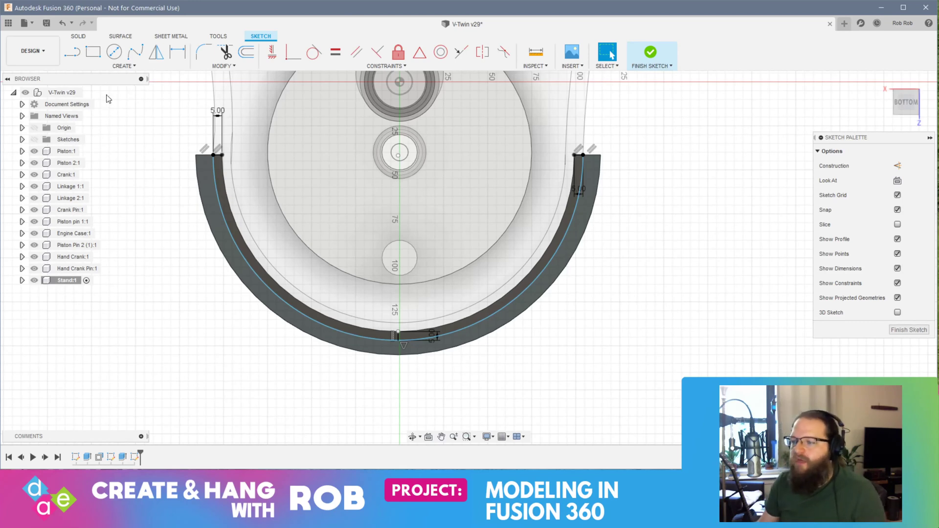
# Connect the inner ends of the three 5 mm lines with a 3-point arc and finish the sketch
pyautogui.click(124, 66)
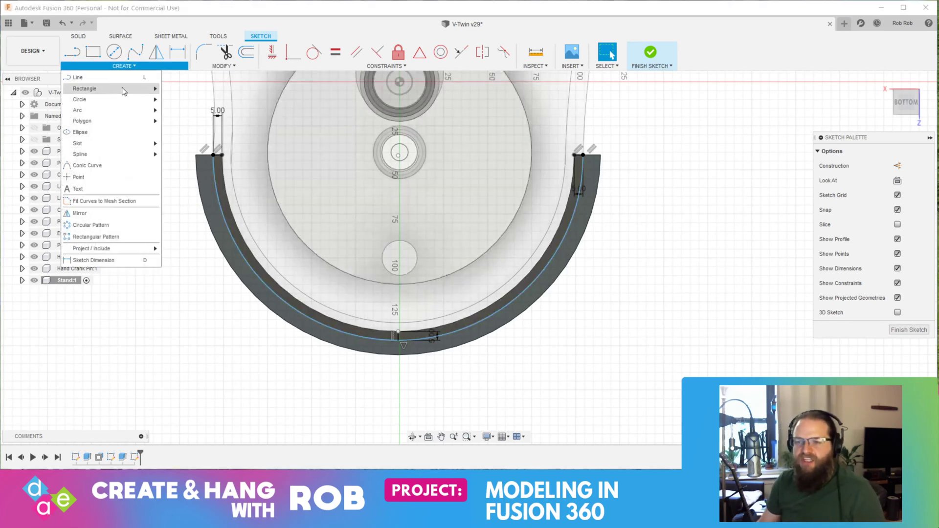
pyautogui.moveTo(119, 112)
pyautogui.click(183, 111)
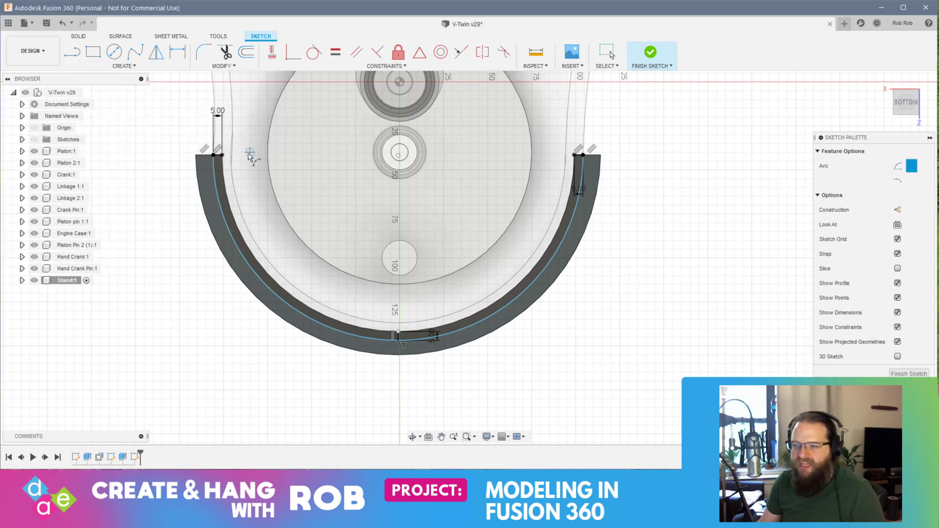
pyautogui.click(222, 156)
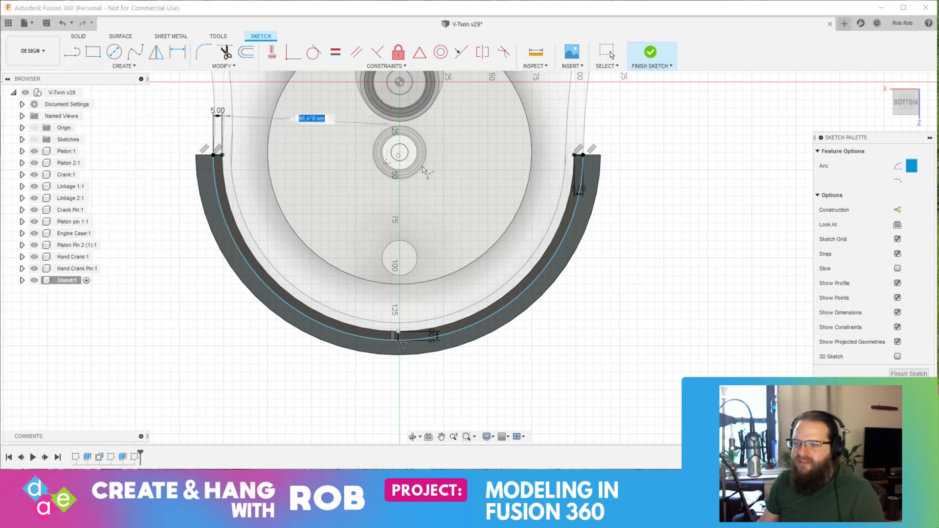
pyautogui.click(575, 155)
pyautogui.click(399, 333)
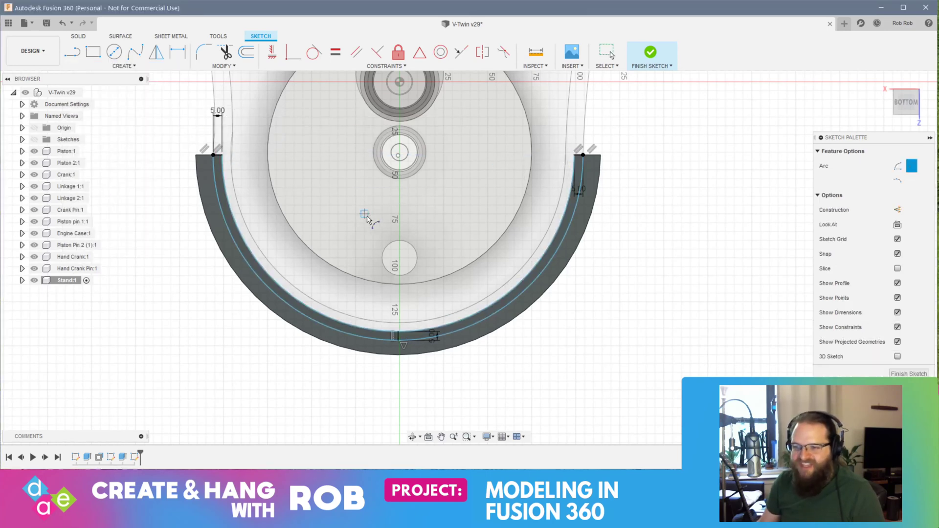
pyautogui.click(909, 374)
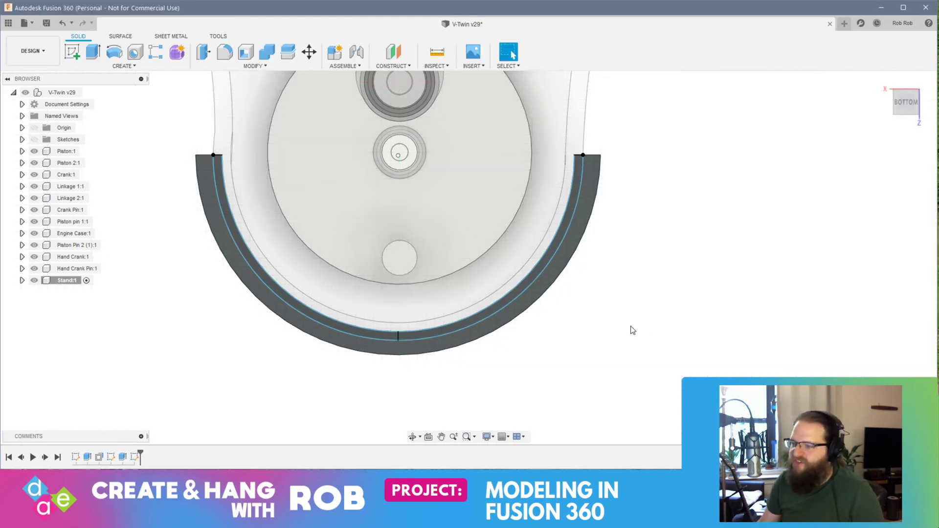
# Extrude both narrow curved strip profiles by -9.5 mm to form the lip at this end of the stand
pyautogui.moveTo(629, 330)
pyautogui.keyDown('shift'); pyautogui.mouseDown(button='middle')
pyautogui.moveTo(476, 257)
pyautogui.moveTo(509, 310)
pyautogui.moveTo(572, 307)
pyautogui.moveTo(473, 242)
pyautogui.mouseUp(button='middle'); pyautogui.keyUp('shift')
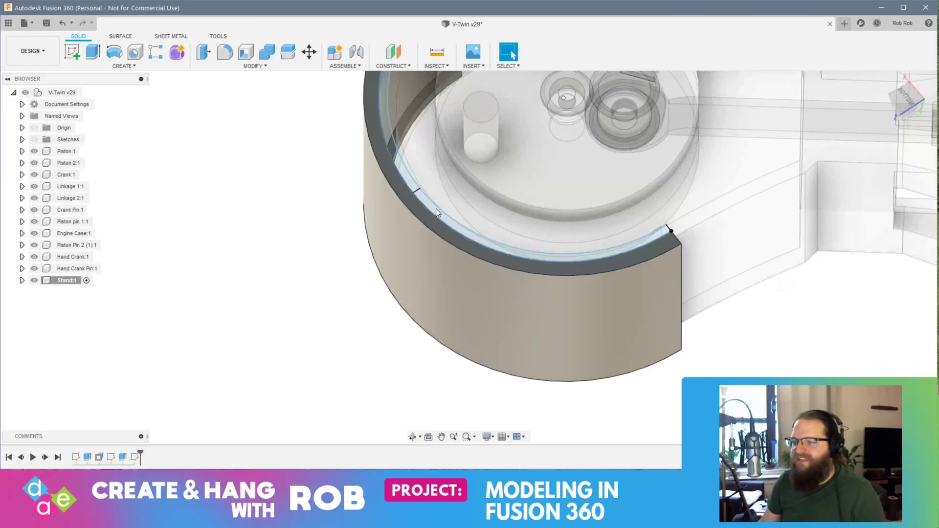
pyautogui.scroll(3, 437, 209)
pyautogui.click(418, 195)
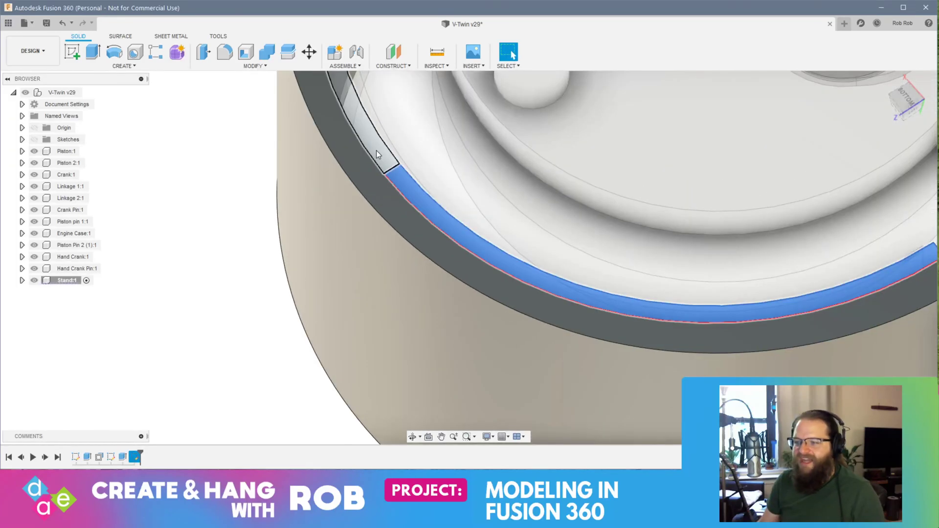
pyautogui.keyDown('ctrl'); pyautogui.click(377, 151); pyautogui.keyUp('ctrl')
pyautogui.moveTo(753, 342); pyautogui.dragTo(644, 262, button='middle')
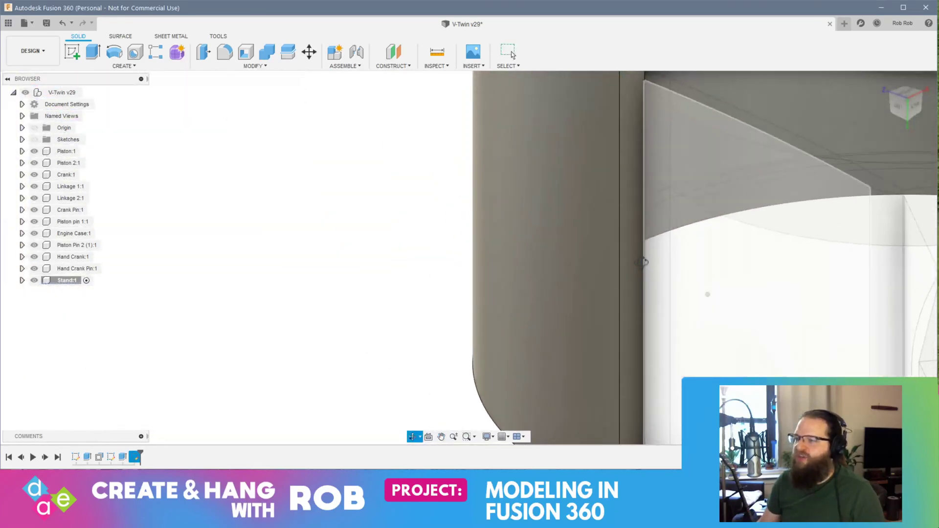
pyautogui.moveTo(646, 230); pyautogui.dragTo(559, 384, button='middle')
pyautogui.scroll(-6, 557, 256)
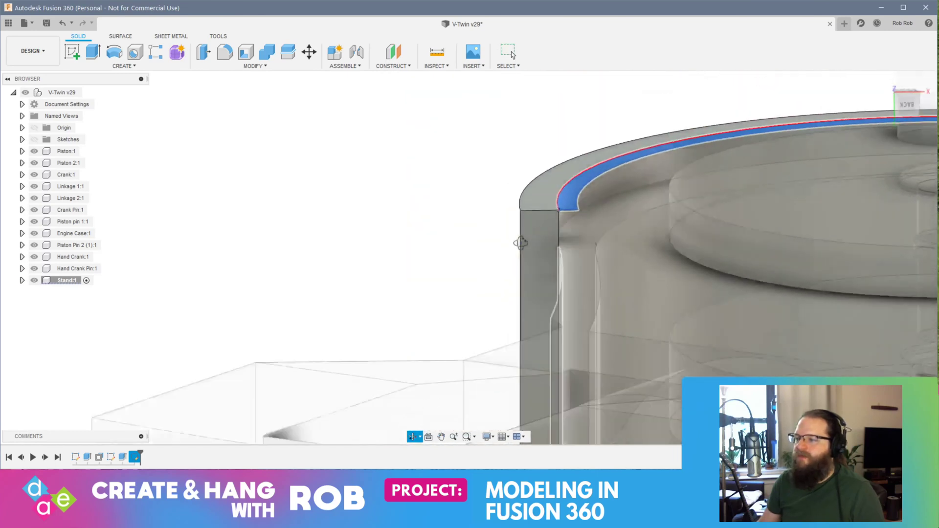
pyautogui.click(95, 53)
pyautogui.moveTo(648, 246); pyautogui.dragTo(136, 295, button='middle')
pyautogui.write('-9')
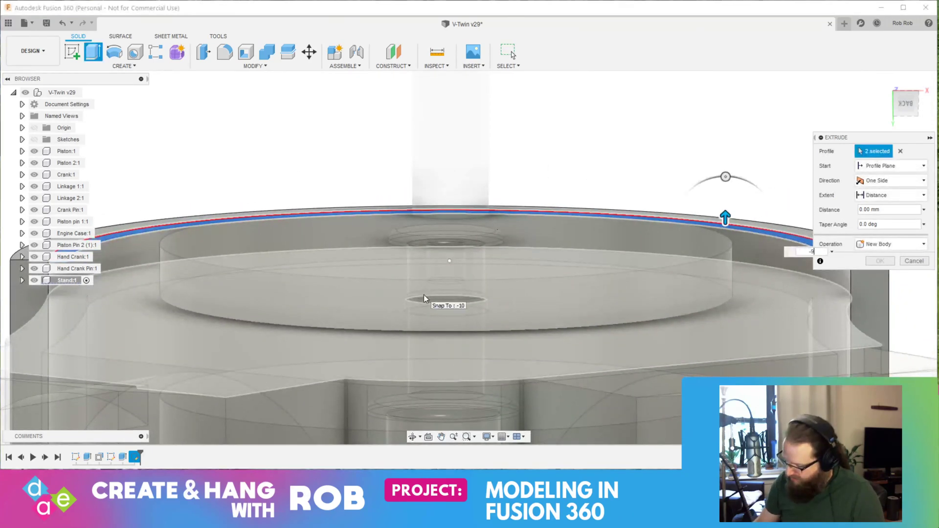
pyautogui.write('.5')
pyautogui.press('Return')
pyautogui.keyDown('shift'); pyautogui.moveTo(723, 327); pyautogui.dragTo(516, 329, button='middle'); pyautogui.keyUp('shift')
pyautogui.press('Escape')
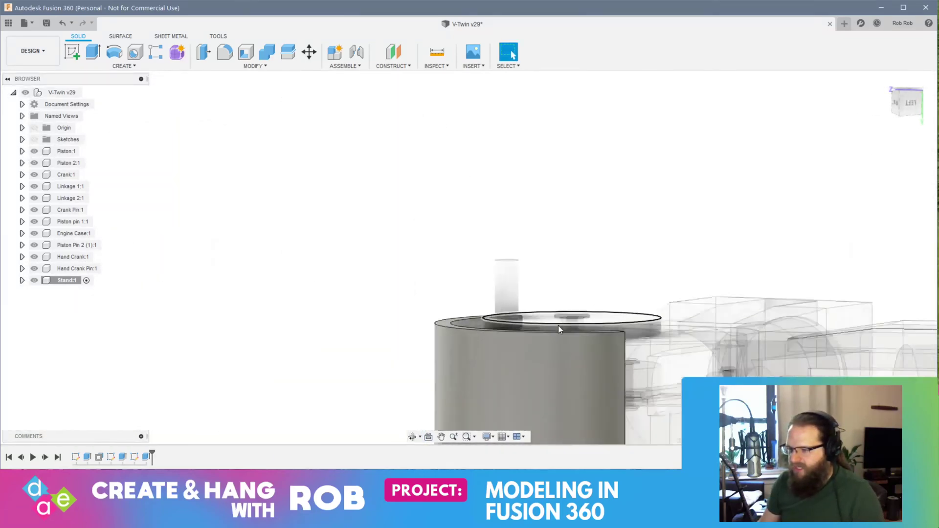
# Save the design as a new version with the description "User Saved"
pyautogui.scroll(-5, 559, 325)
pyautogui.keyDown('shift'); pyautogui.moveTo(576, 309); pyautogui.dragTo(668, 361, button='middle'); pyautogui.keyUp('shift')
pyautogui.moveTo(668, 361); pyautogui.dragTo(701, 245, button='middle')
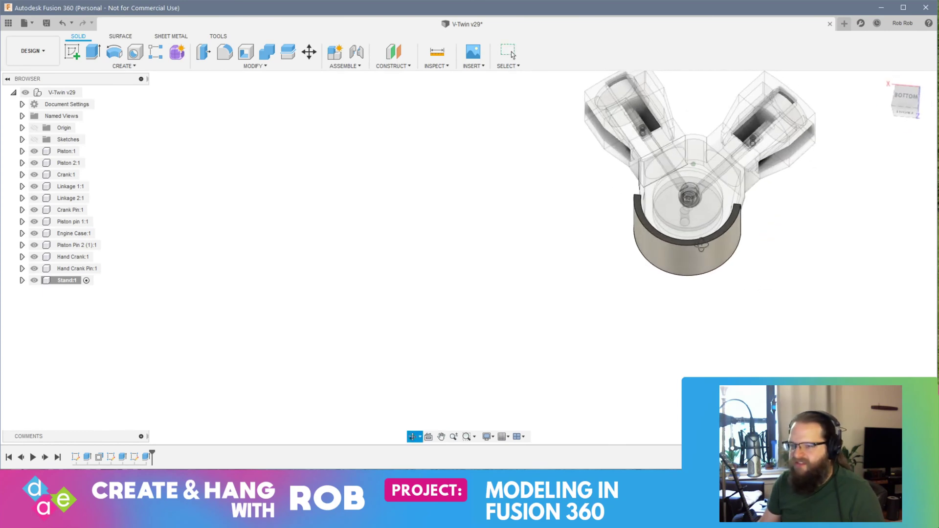
pyautogui.moveTo(739, 284); pyautogui.dragTo(626, 315, button='middle')
pyautogui.hotkey('ctrl', 's')
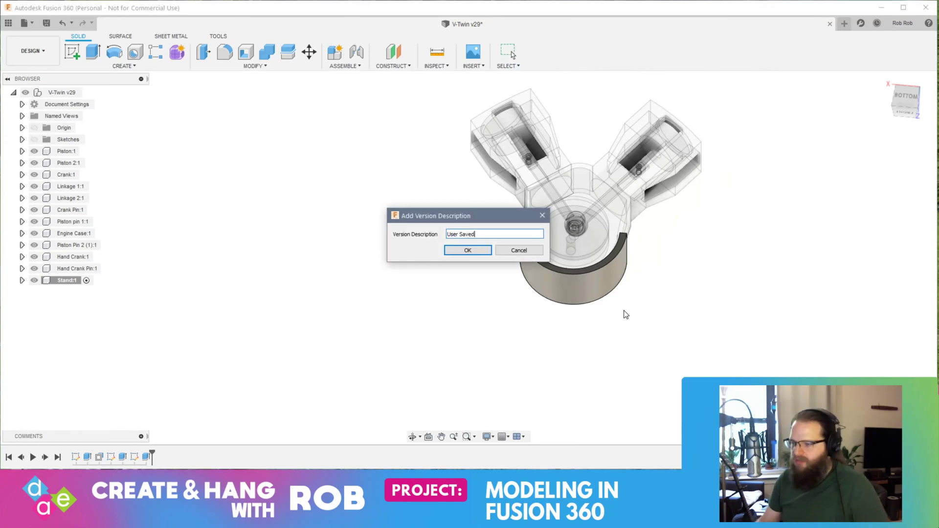
pyautogui.press('Return')
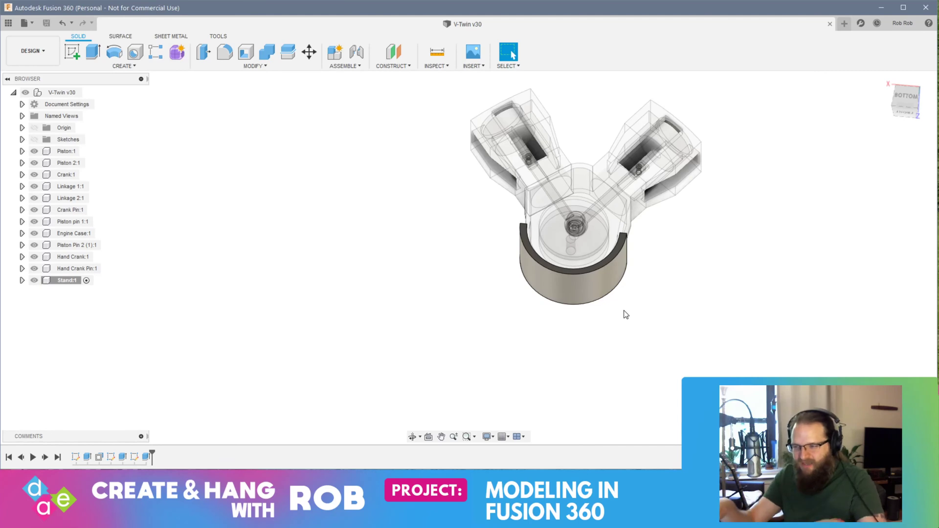
# Start a sketch on the stand's curved end face and activate the Line tool
pyautogui.click(573, 274)
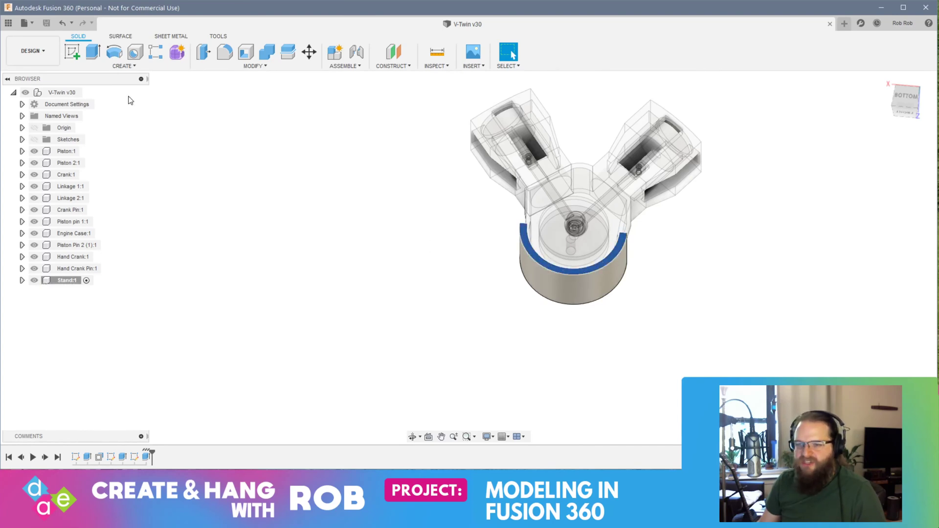
pyautogui.click(72, 51)
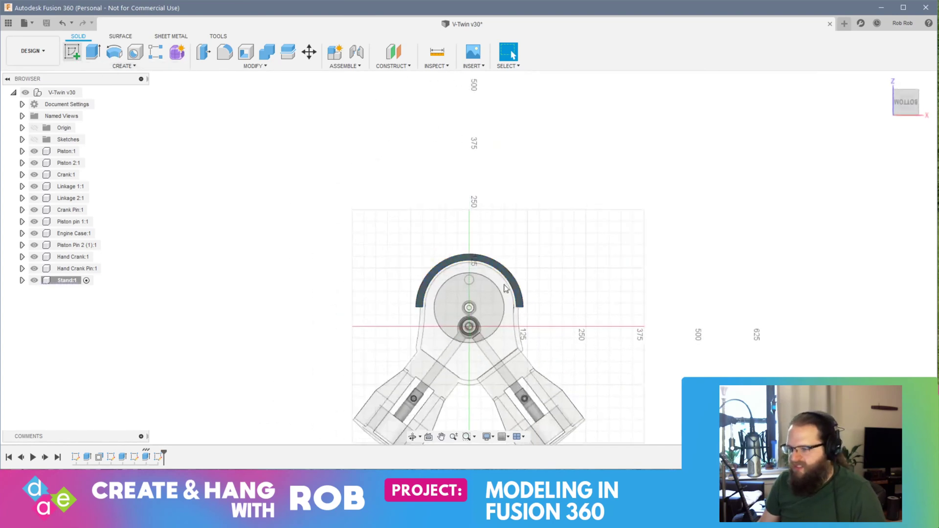
pyautogui.scroll(10, 459, 286)
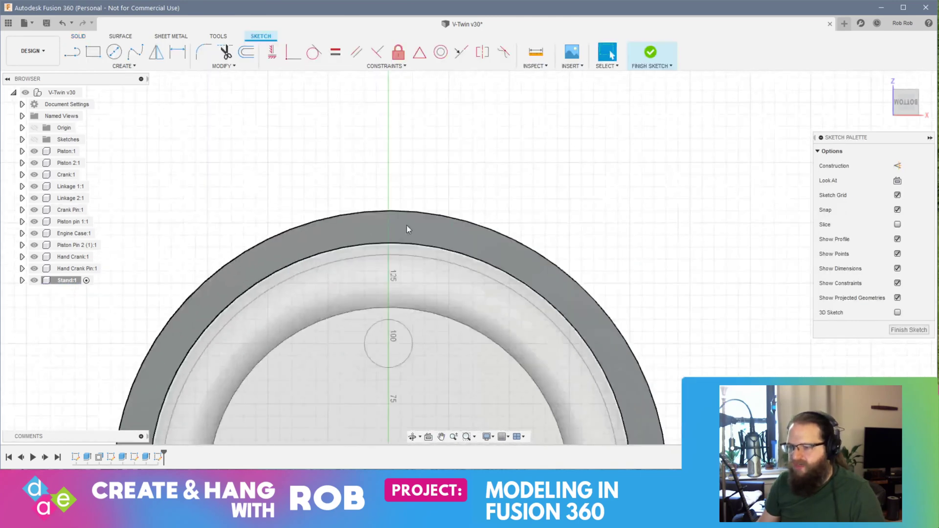
pyautogui.click(73, 52)
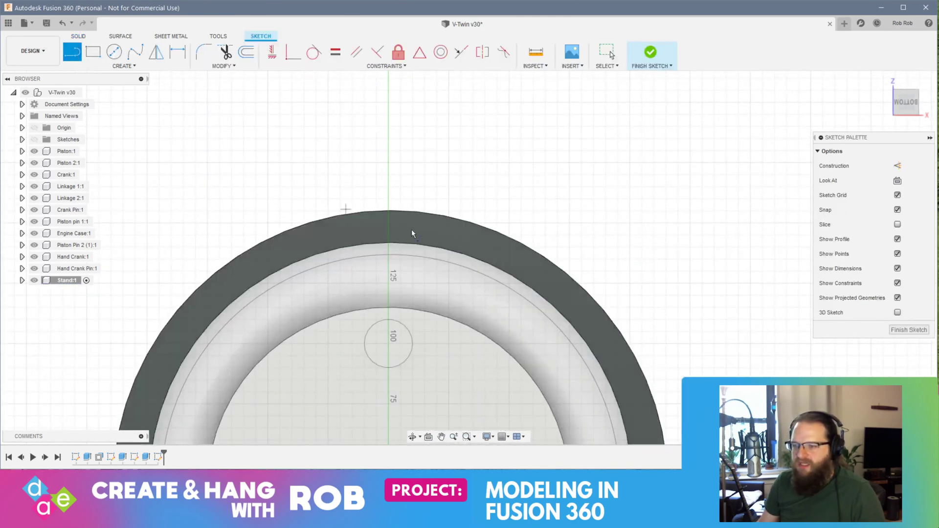
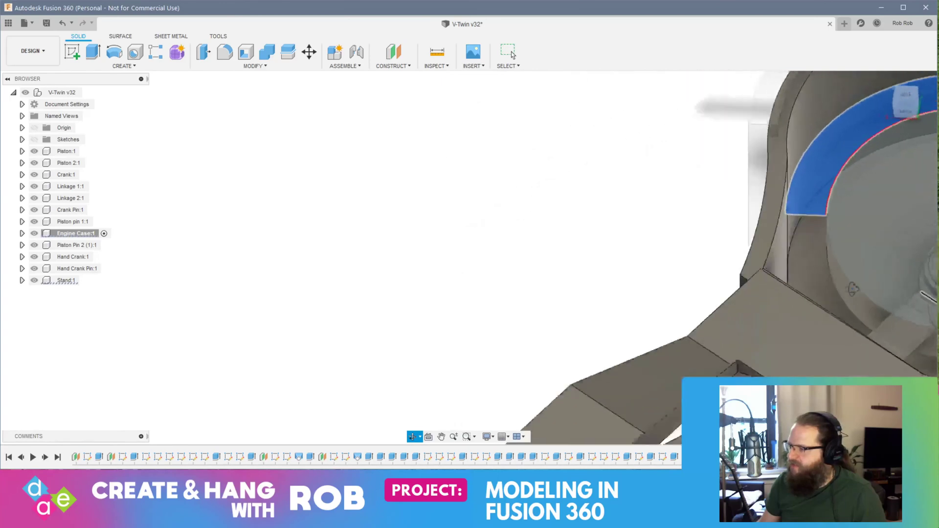
# Try a -20 mm cut extrusion of the semicircular band profile inside the Engine Case, with the Crank Pin hidden
pyautogui.moveTo(831, 313); pyautogui.dragTo(386, 337, button='middle')
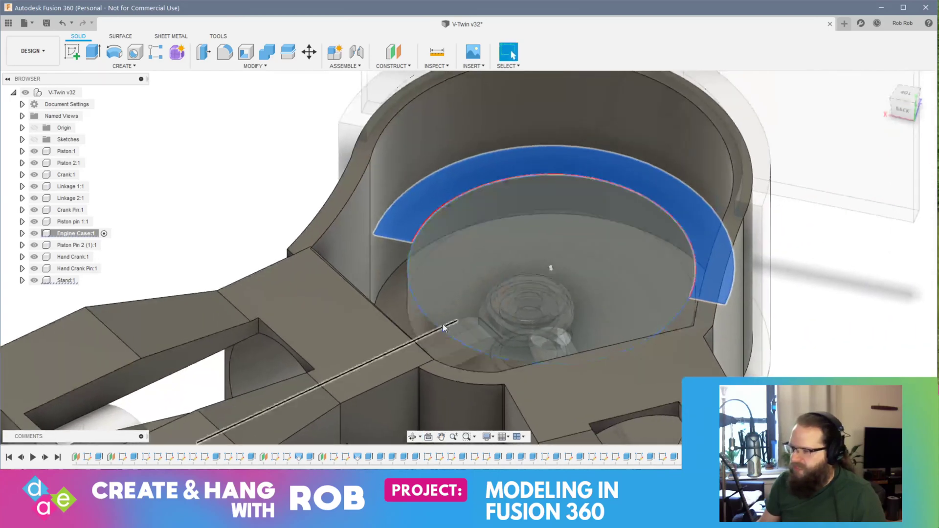
pyautogui.click(94, 53)
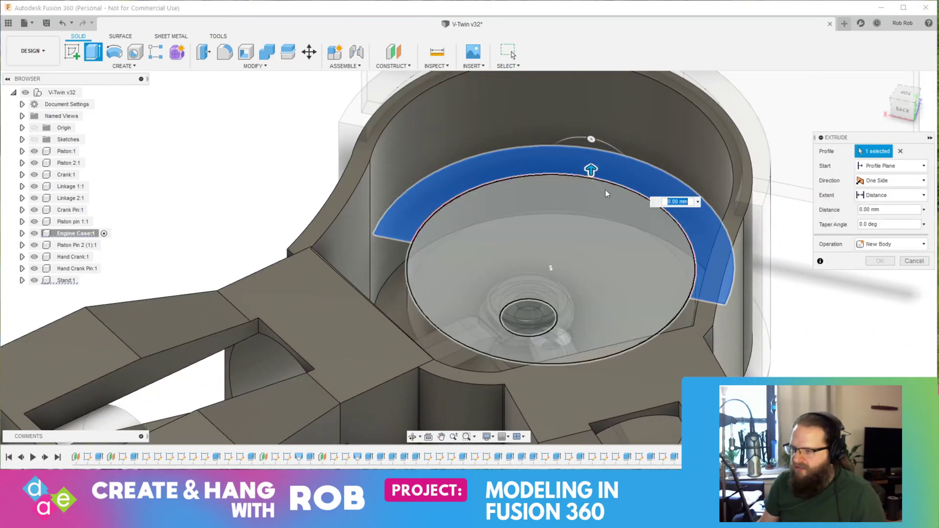
pyautogui.moveTo(591, 171); pyautogui.dragTo(587, 204)
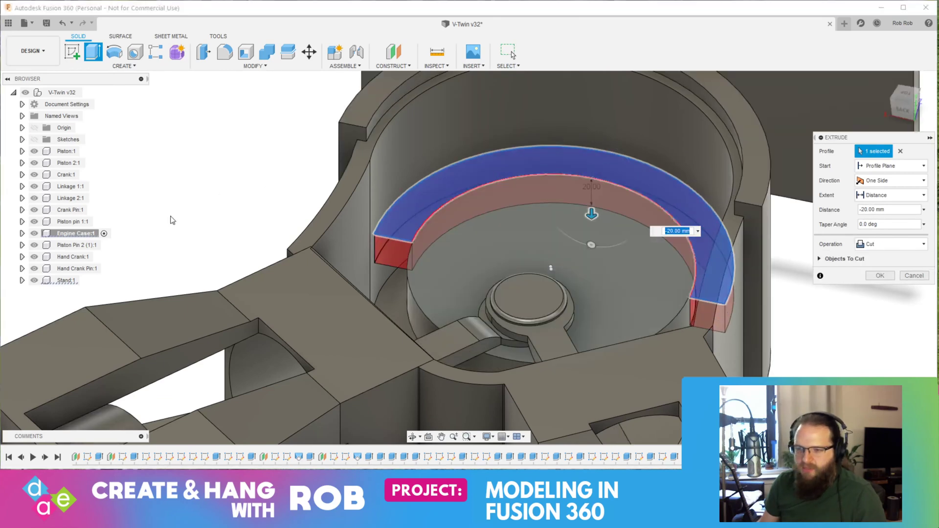
pyautogui.click(34, 211)
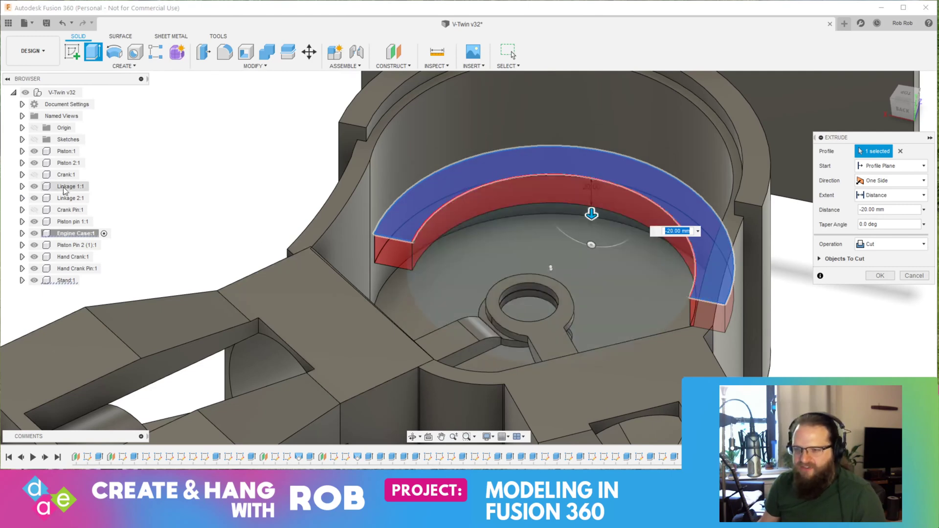
pyautogui.click(33, 176)
# Set the band's cut depth to -22 mm, hide the Crank and apply the extrusion
pyautogui.keyDown('shift'); pyautogui.moveTo(719, 329); pyautogui.dragTo(641, 306, button='middle'); pyautogui.keyUp('shift')
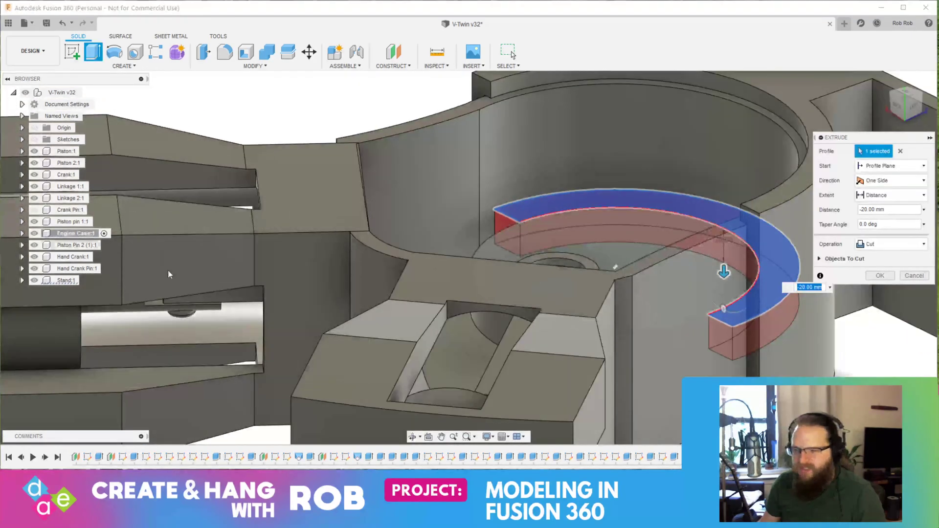
pyautogui.click(33, 233)
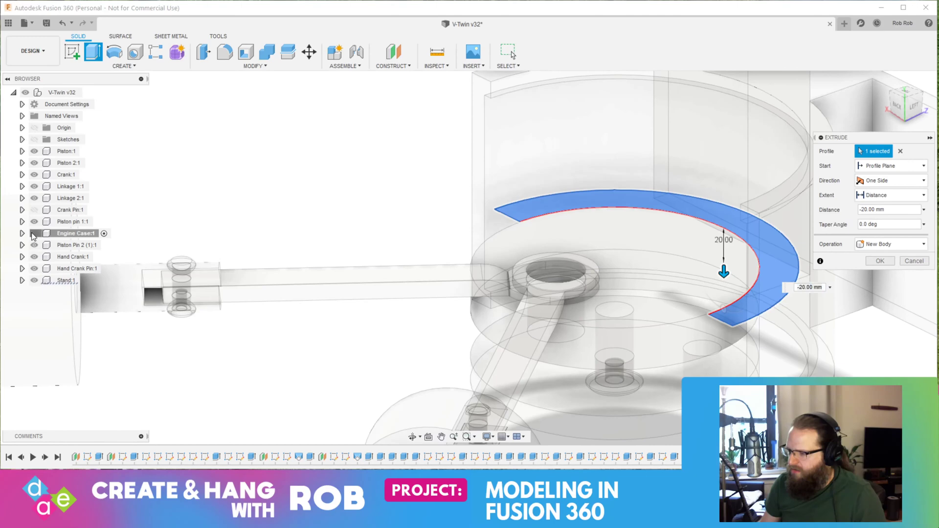
pyautogui.click(34, 234)
pyautogui.keyDown('shift'); pyautogui.moveTo(685, 323); pyautogui.dragTo(706, 348, button='middle'); pyautogui.keyUp('shift')
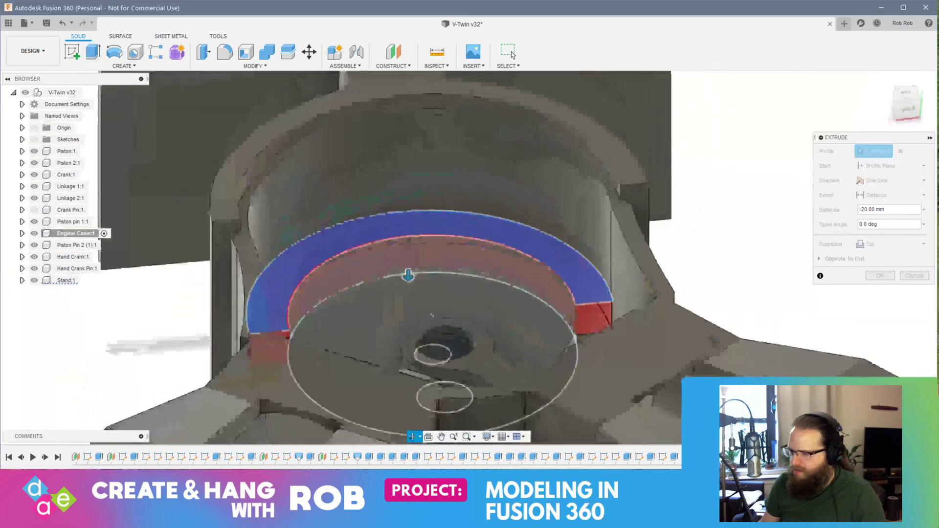
pyautogui.scroll(8, 592, 338)
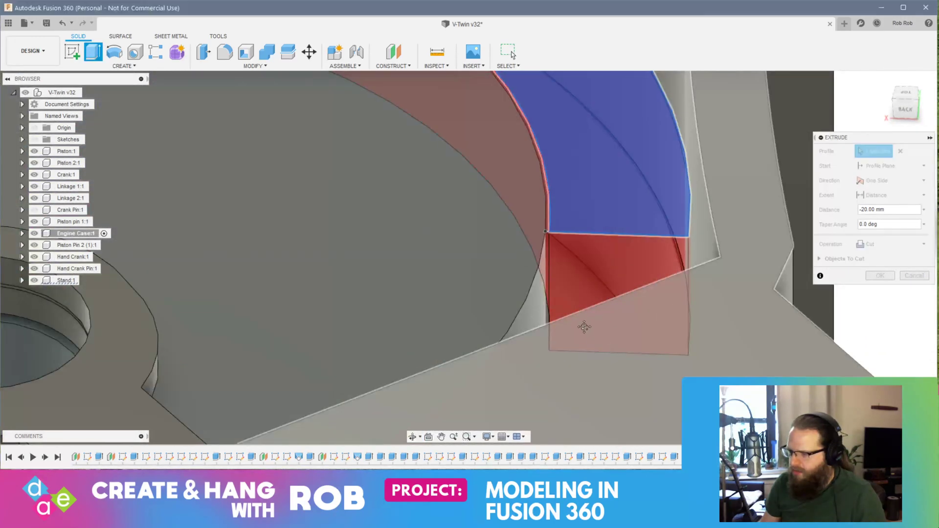
pyautogui.keyDown('shift'); pyautogui.moveTo(584, 325); pyautogui.dragTo(547, 318, button='middle'); pyautogui.keyUp('shift')
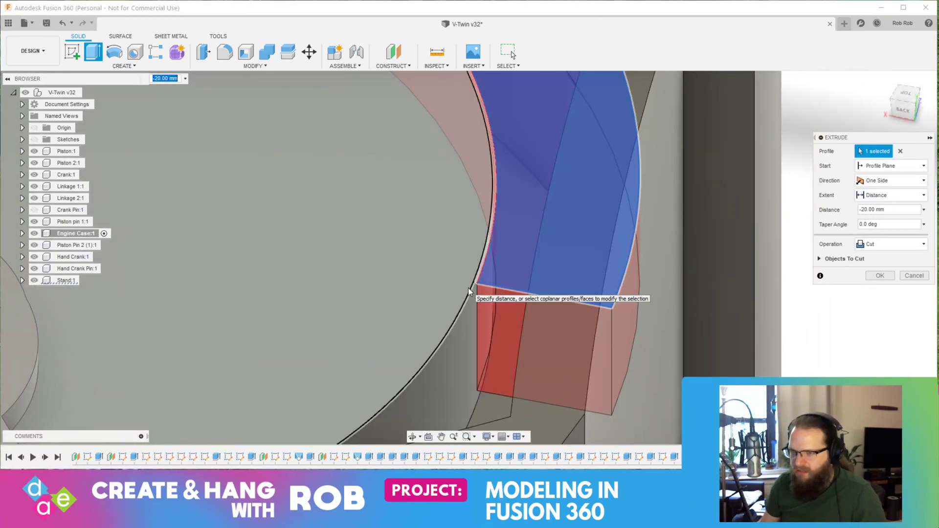
pyautogui.press('Return')
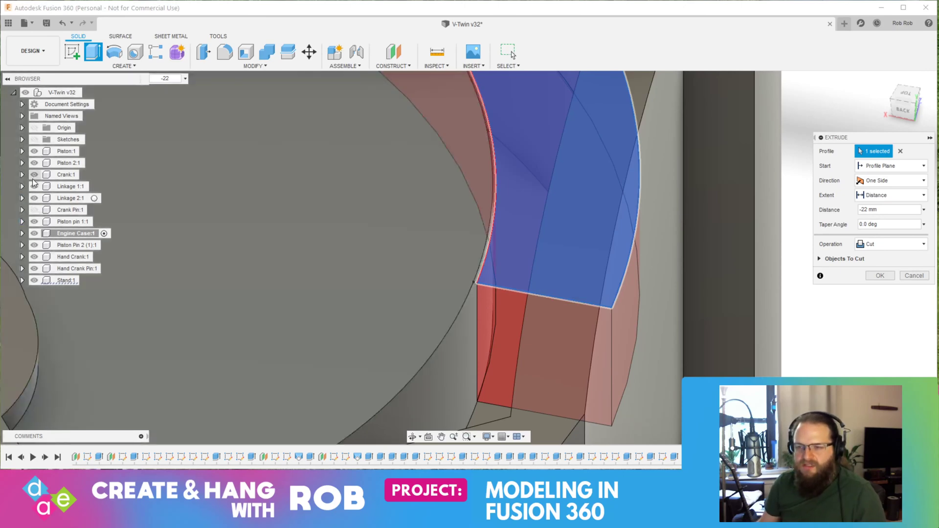
pyautogui.click(34, 175)
pyautogui.press('Return')
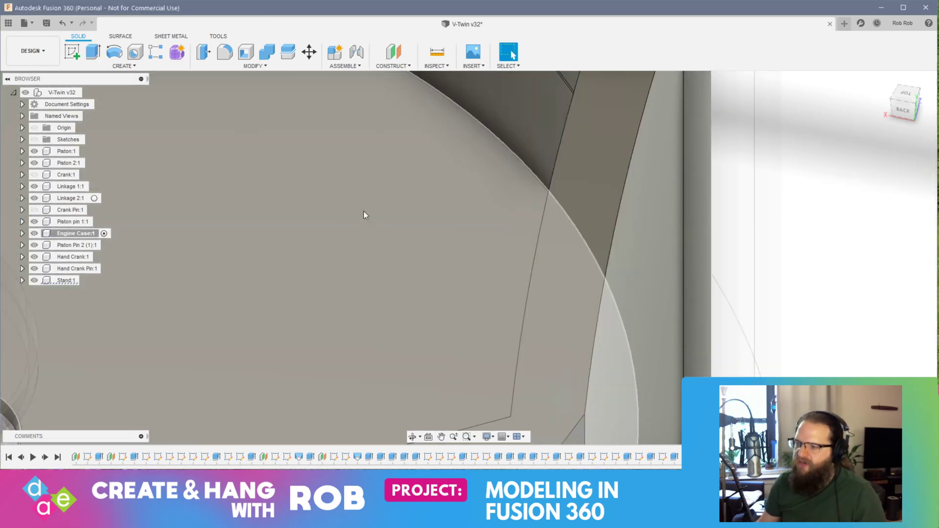
# With the Crank hidden, extrude the semicircular band profile by -22 mm and join it to the Engine Case
pyautogui.scroll(-10, 351, 220)
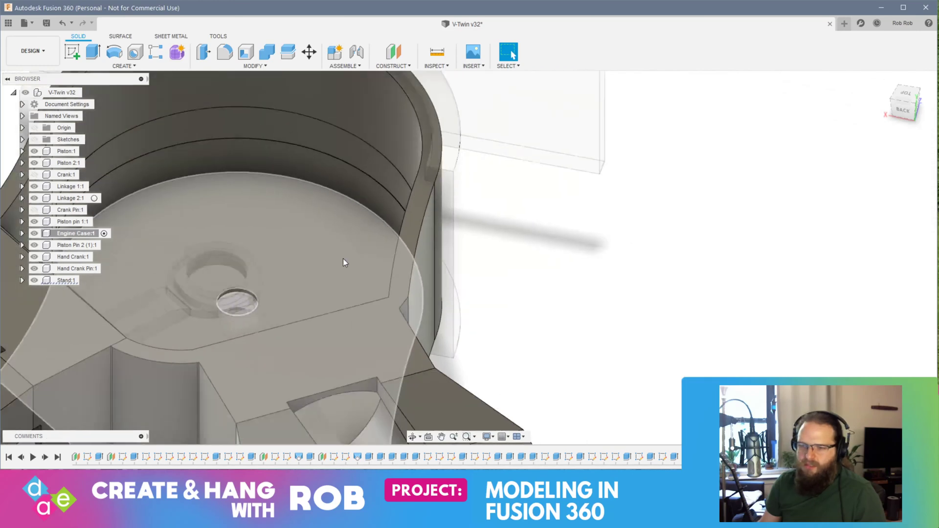
pyautogui.keyDown('shift'); pyautogui.moveTo(297, 239); pyautogui.dragTo(334, 295, button='middle'); pyautogui.keyUp('shift')
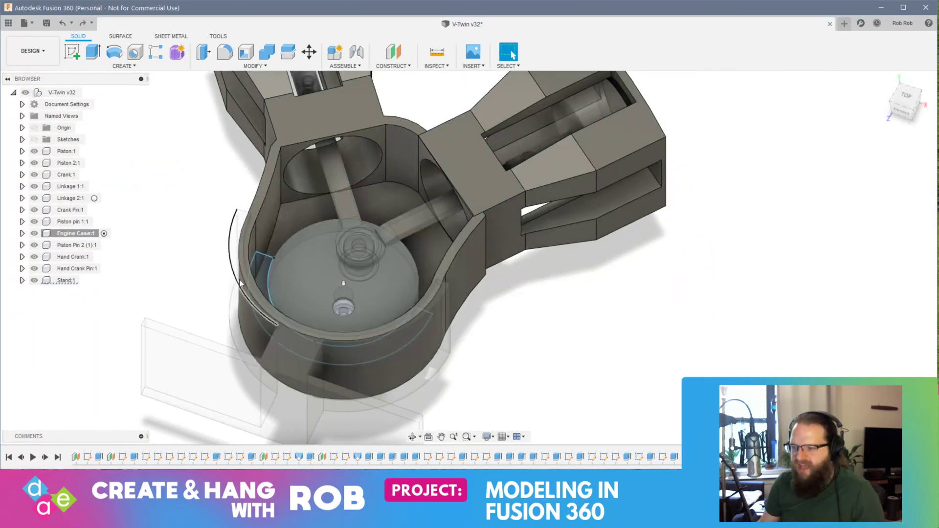
pyautogui.click(262, 270)
pyautogui.click(93, 51)
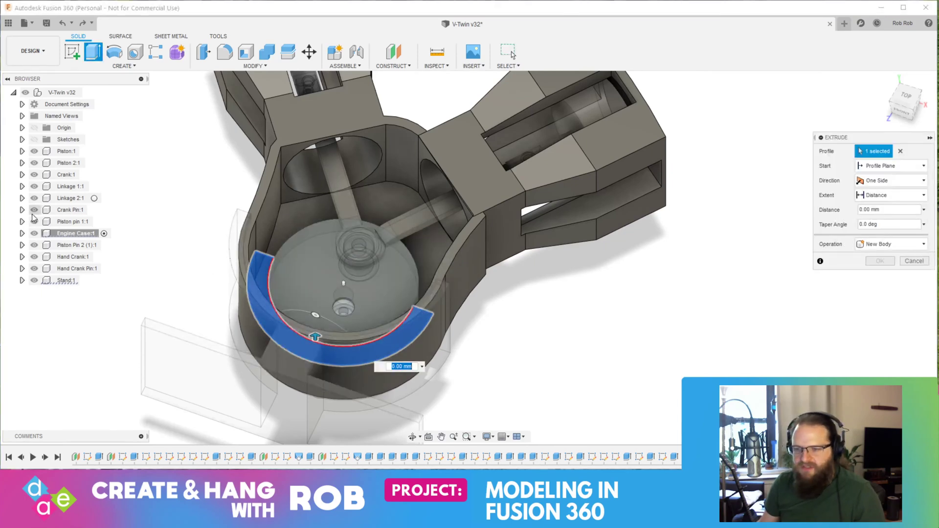
pyautogui.click(34, 174)
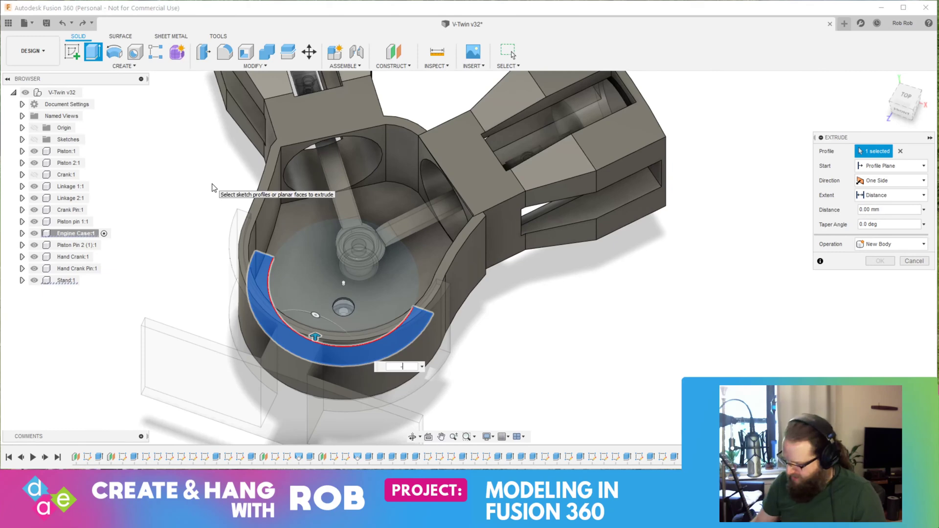
pyautogui.write('-22')
pyautogui.press('Return')
pyautogui.click(891, 244)
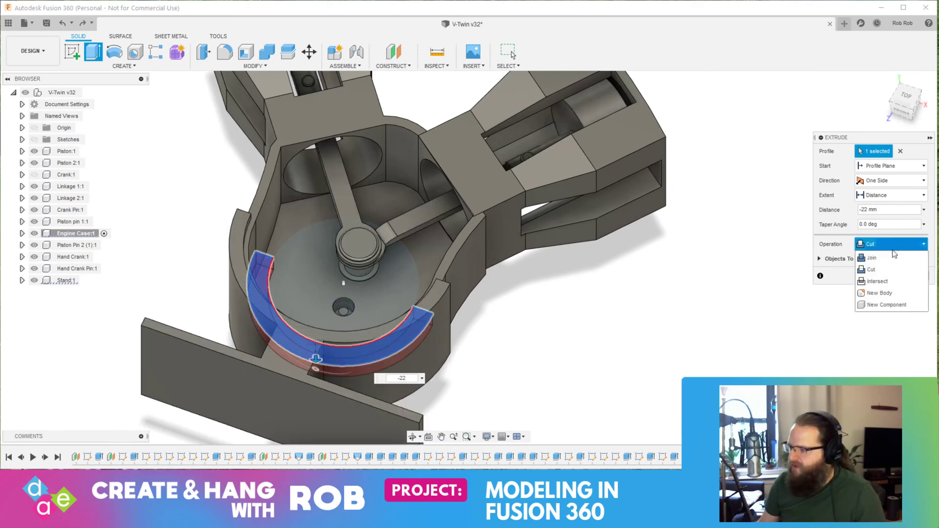
pyautogui.click(892, 263)
pyautogui.press('Return')
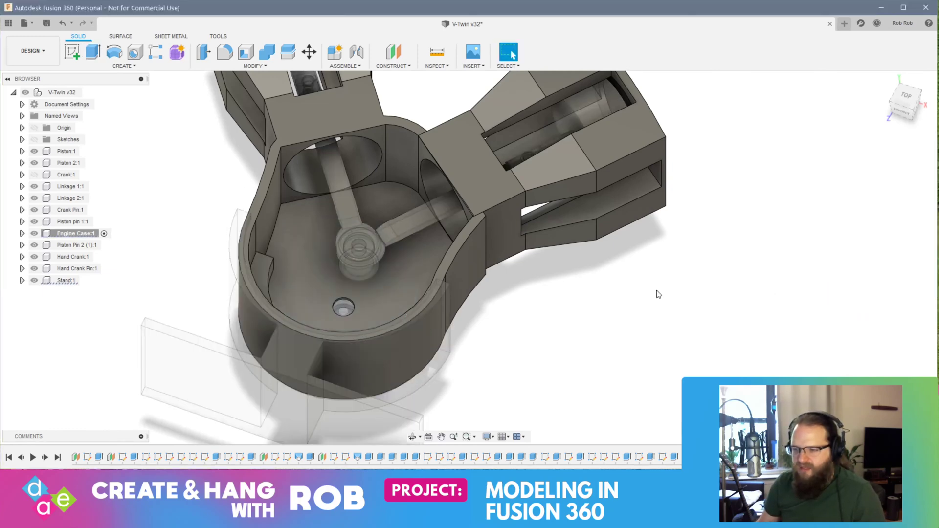
# Show the Crank again and examine the clearance between its disc and the semicircular ledge in the Engine Case
pyautogui.keyDown('shift'); pyautogui.moveTo(444, 240); pyautogui.dragTo(411, 280, button='middle'); pyautogui.keyUp('shift')
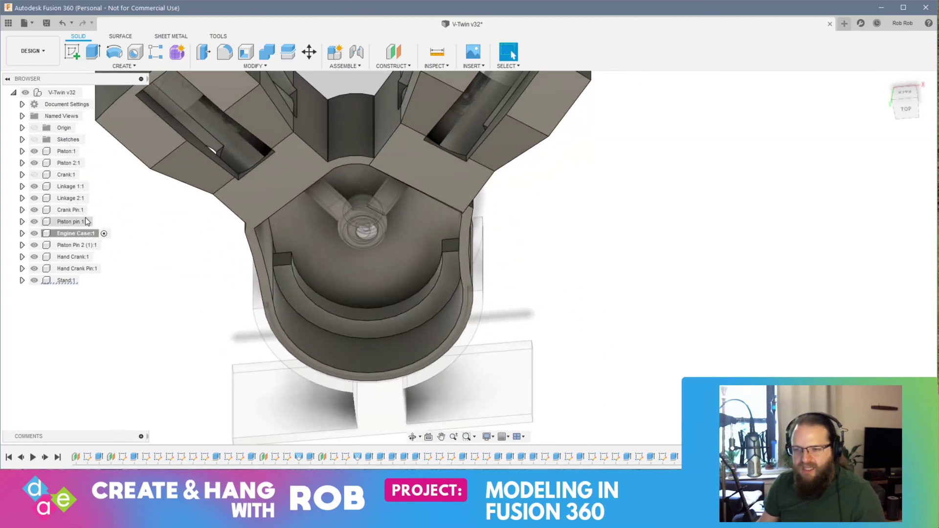
pyautogui.click(34, 175)
pyautogui.keyDown('shift'); pyautogui.moveTo(350, 289); pyautogui.dragTo(424, 245, button='middle'); pyautogui.keyUp('shift')
pyautogui.scroll(-3, 424, 245)
pyautogui.scroll(8, 423, 248)
pyautogui.scroll(2, 411, 286)
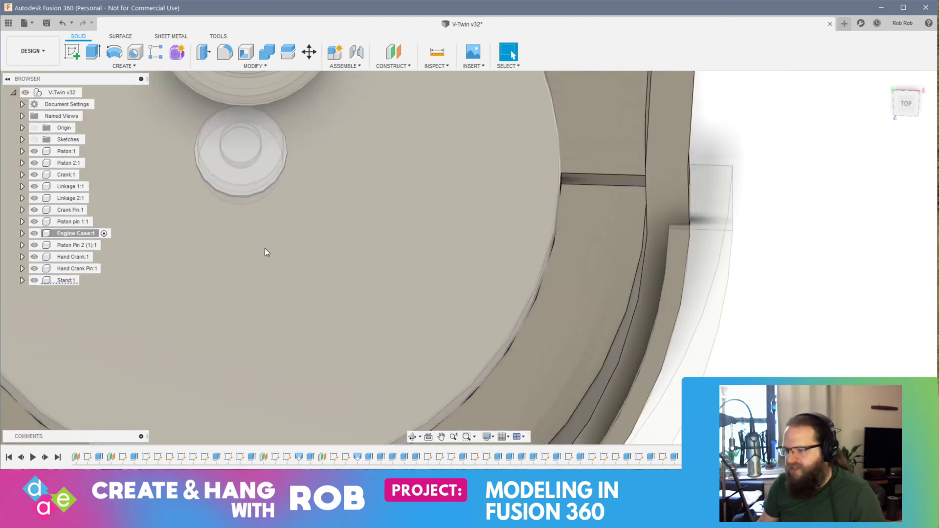
pyautogui.scroll(-4, 265, 330)
pyautogui.keyDown('shift'); pyautogui.moveTo(233, 397); pyautogui.dragTo(250, 373, button='middle'); pyautogui.keyUp('shift')
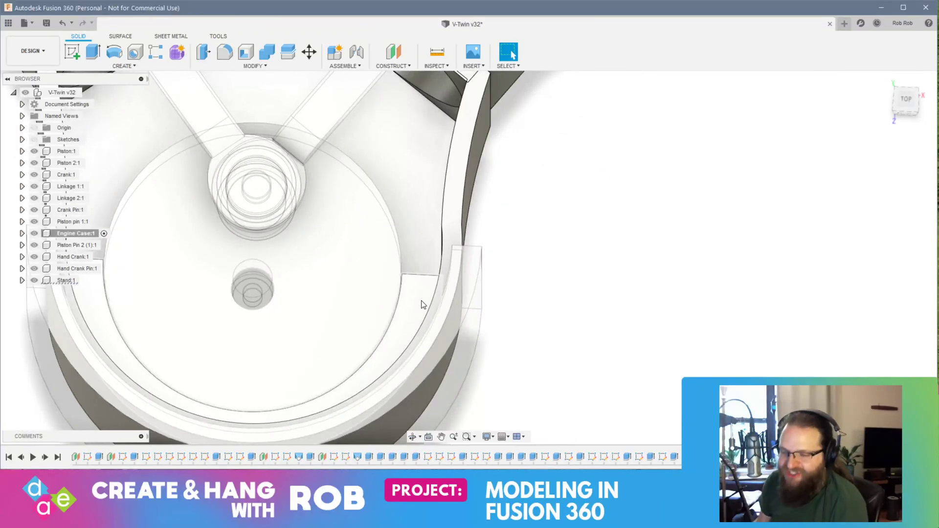
pyautogui.keyDown('shift'); pyautogui.moveTo(420, 304); pyautogui.dragTo(413, 325, button='middle'); pyautogui.keyUp('shift')
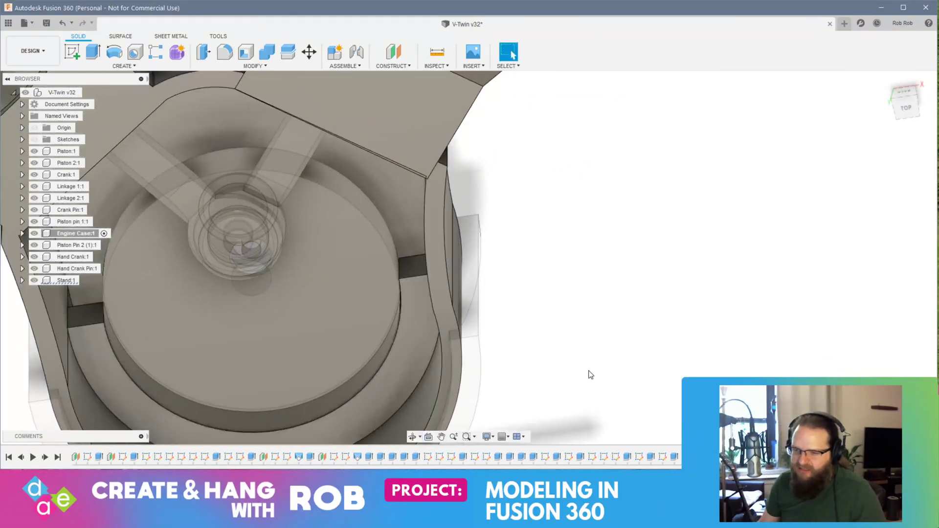
pyautogui.scroll(-3, 591, 375)
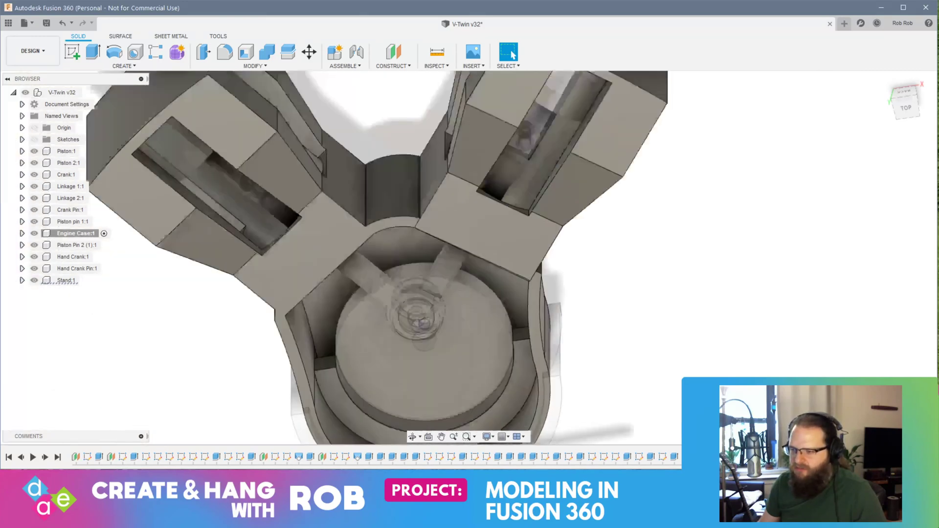
pyautogui.scroll(-3, 592, 377)
# Activate the top-level V-Twin assembly and save the design as a new version with the description "User Saved"
pyautogui.click(92, 94)
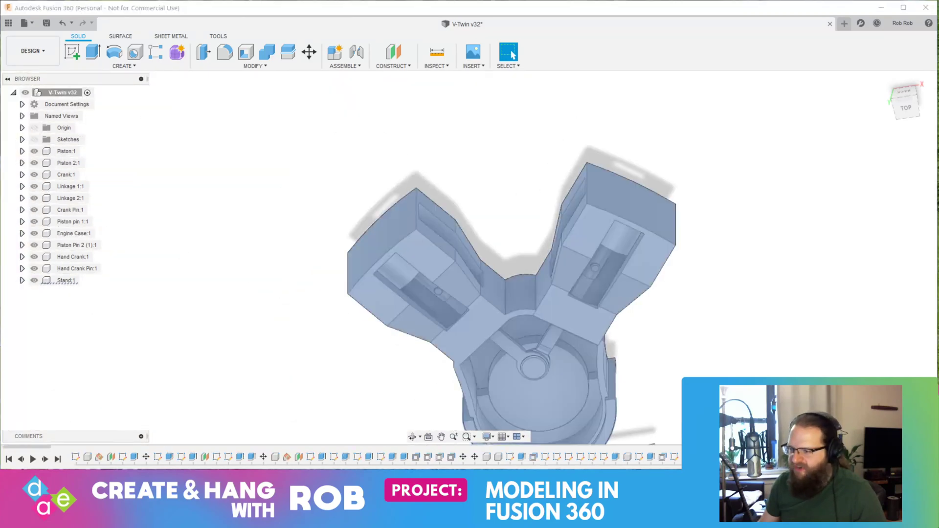
pyautogui.keyDown('shift'); pyautogui.moveTo(738, 358); pyautogui.dragTo(666, 284, button='middle'); pyautogui.keyUp('shift')
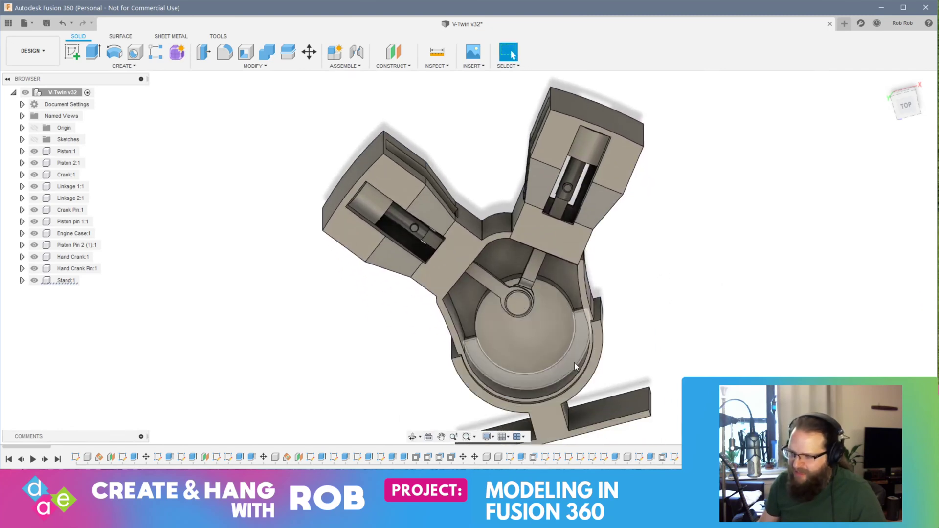
pyautogui.keyDown('shift'); pyautogui.moveTo(575, 363); pyautogui.dragTo(554, 368, button='middle'); pyautogui.keyUp('shift')
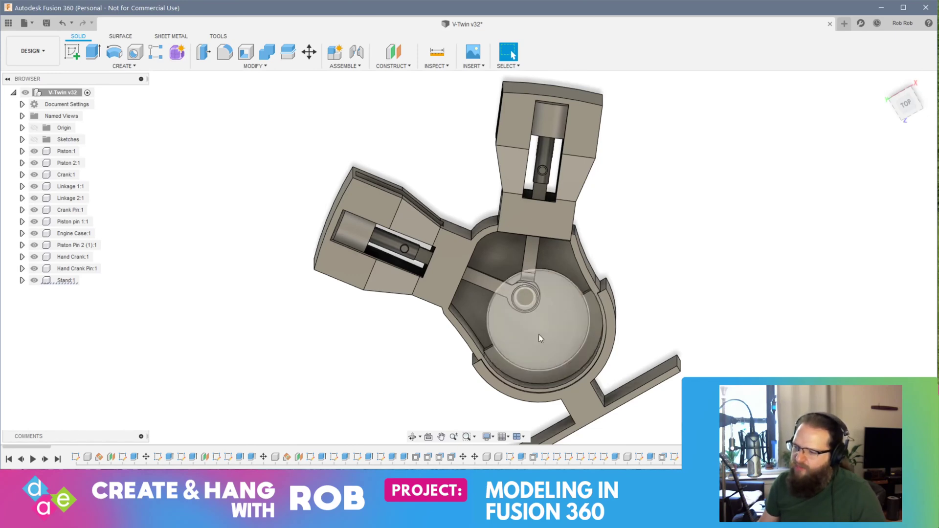
pyautogui.moveTo(540, 338)
pyautogui.keyDown('shift'); pyautogui.mouseDown(button='middle')
pyautogui.moveTo(674, 328)
pyautogui.moveTo(593, 352)
pyautogui.moveTo(602, 358)
pyautogui.moveTo(610, 342)
pyautogui.moveTo(661, 330)
pyautogui.moveTo(626, 322)
pyautogui.moveTo(653, 311)
pyautogui.moveTo(592, 343)
pyautogui.moveTo(541, 257)
pyautogui.moveTo(549, 235)
pyautogui.moveTo(509, 188)
pyautogui.moveTo(486, 253)
pyautogui.moveTo(496, 285)
pyautogui.moveTo(492, 277)
pyautogui.mouseUp(button='middle'); pyautogui.keyUp('shift')
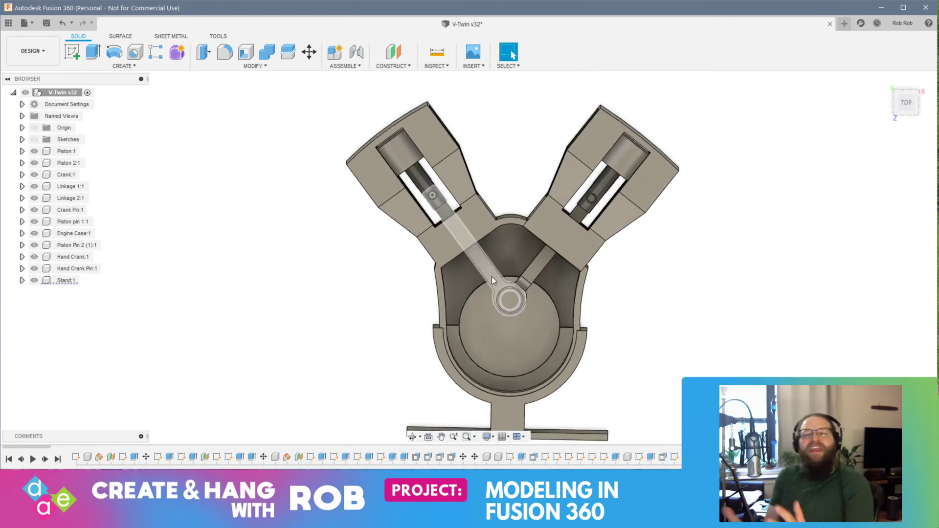
pyautogui.hotkey('ctrl', 's')
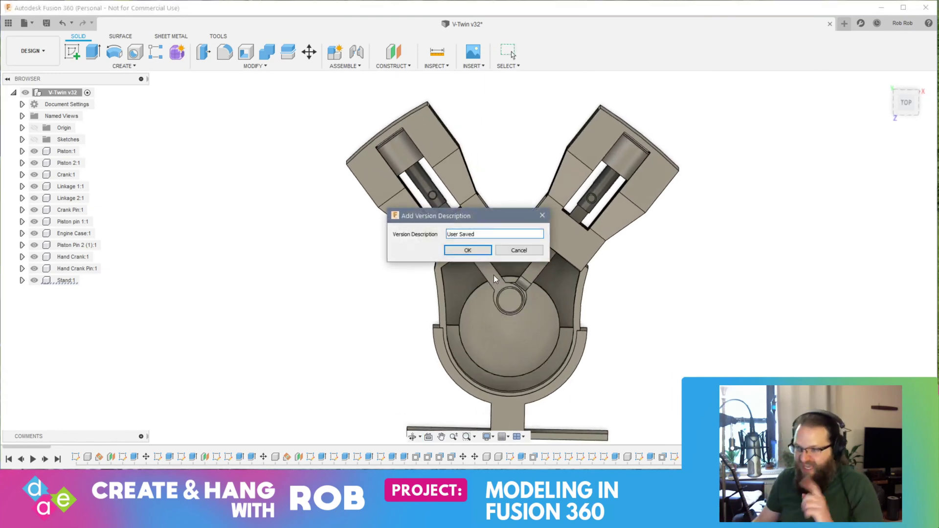
pyautogui.click(467, 252)
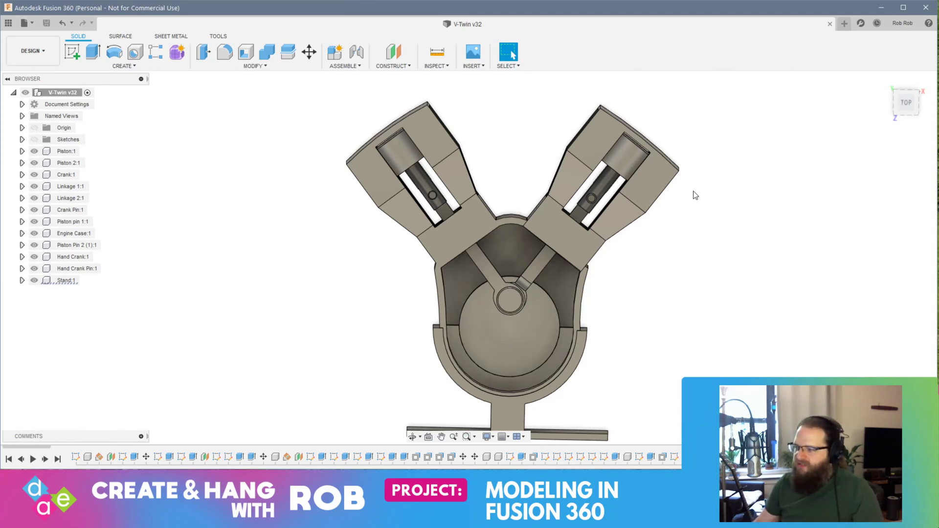
# Examine the whole engine assembly on its stand in upright top and bottom views
pyautogui.click(902, 100)
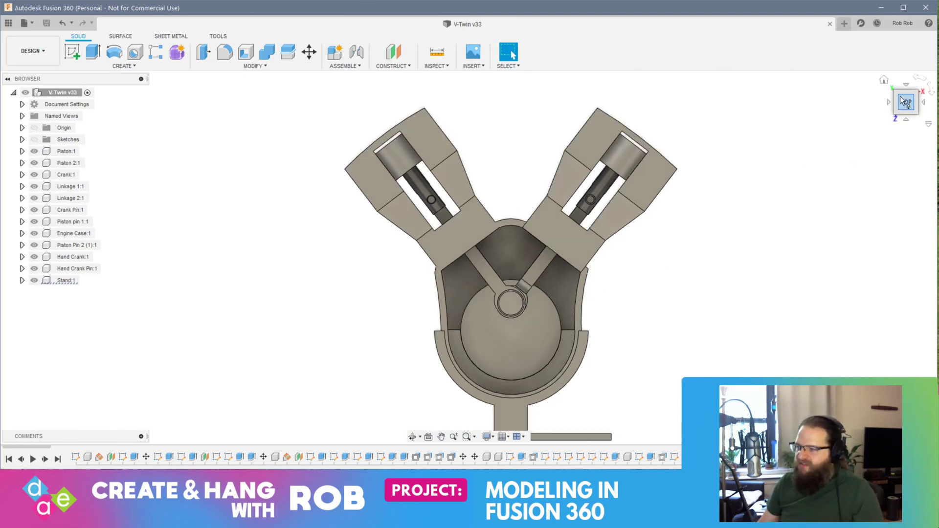
pyautogui.scroll(-3, 750, 266)
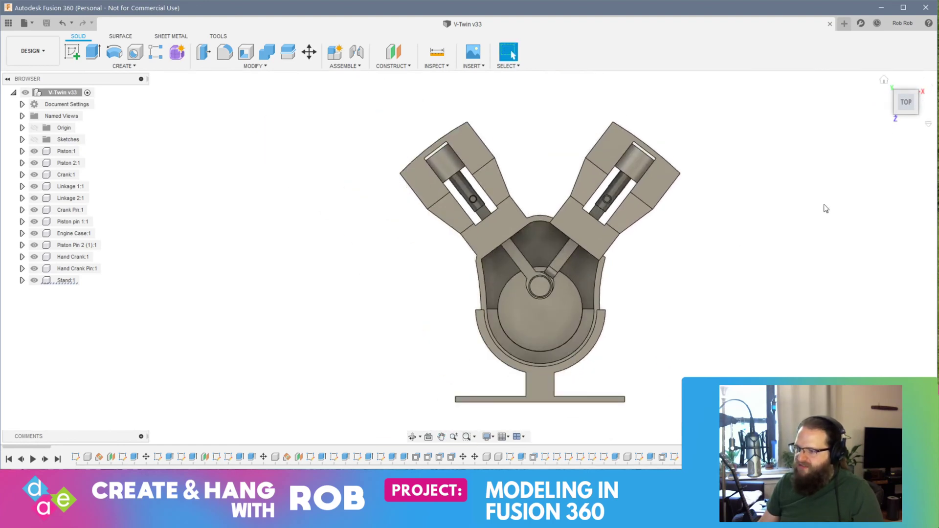
pyautogui.click(907, 120)
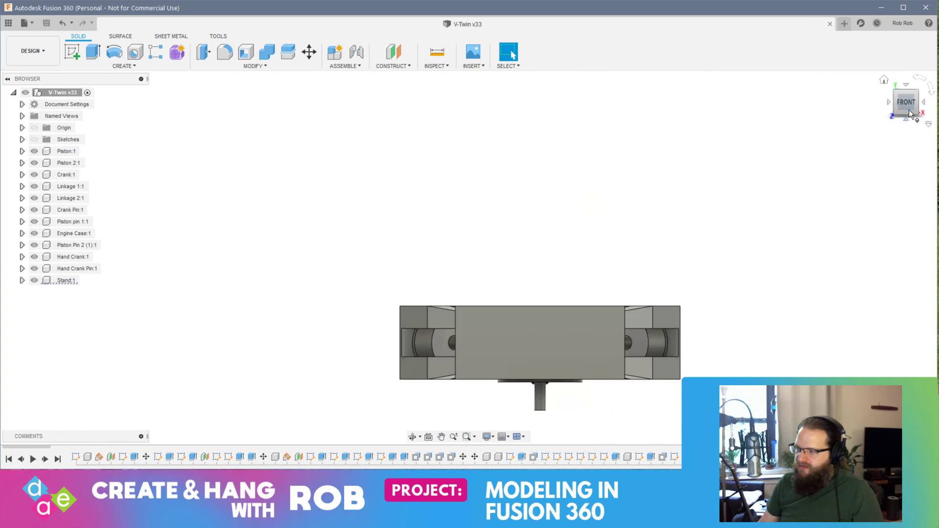
pyautogui.click(906, 119)
pyautogui.click(931, 89)
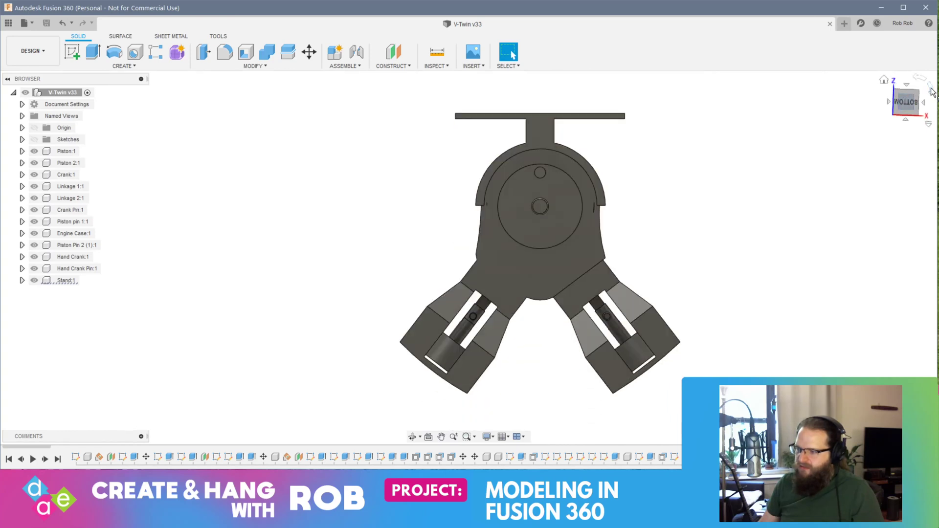
pyautogui.click(931, 90)
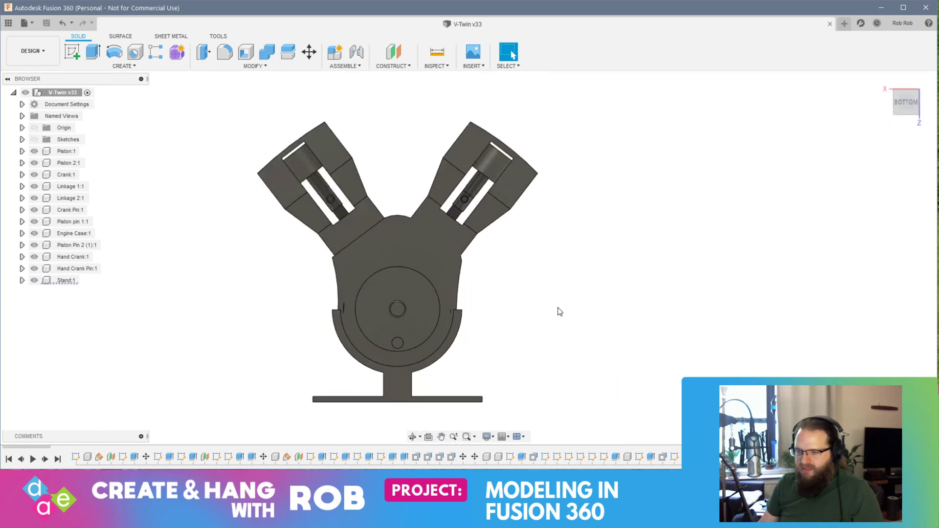
pyautogui.keyDown('shift'); pyautogui.moveTo(561, 312); pyautogui.dragTo(472, 245, button='middle'); pyautogui.keyUp('shift')
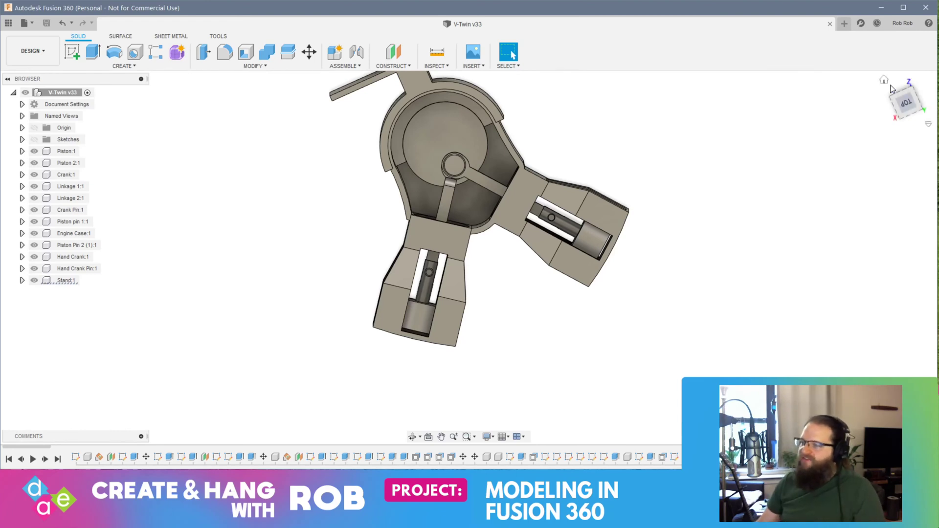
pyautogui.click(907, 103)
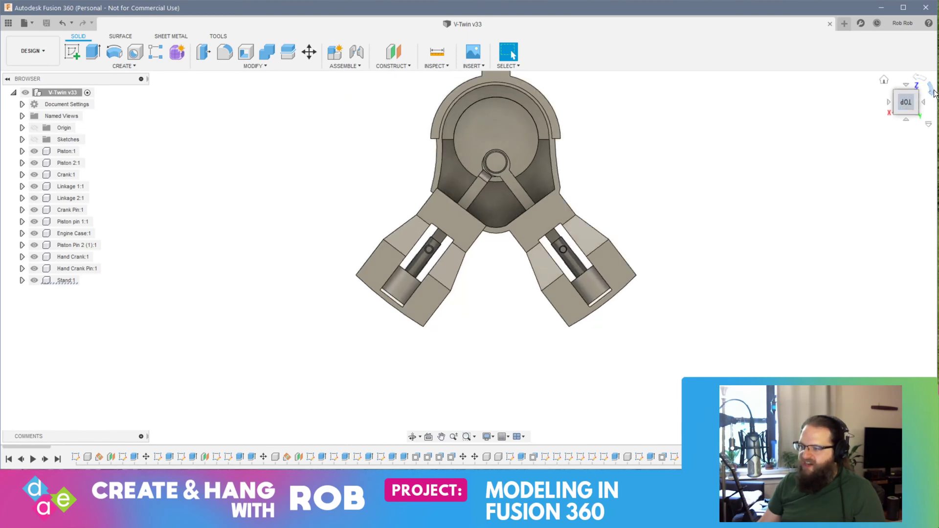
pyautogui.click(932, 91)
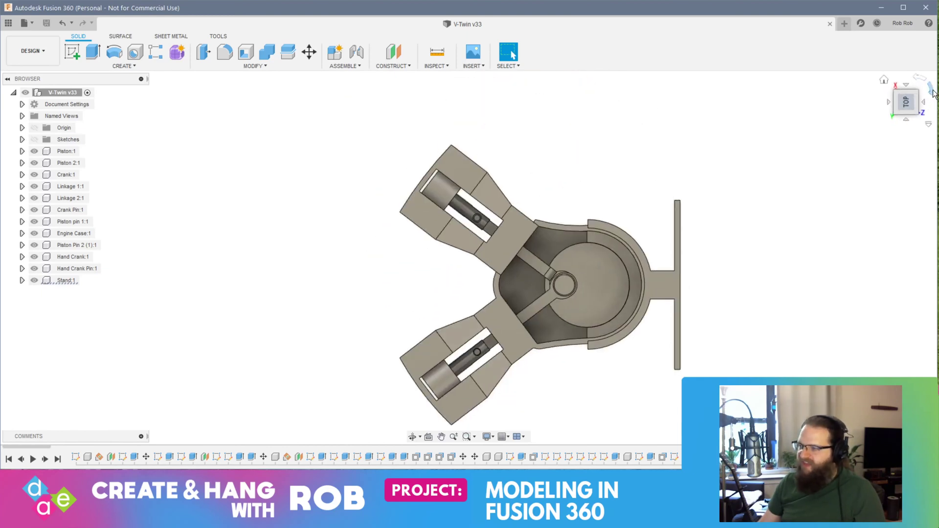
pyautogui.click(932, 91)
pyautogui.moveTo(613, 334); pyautogui.dragTo(586, 257, button='middle')
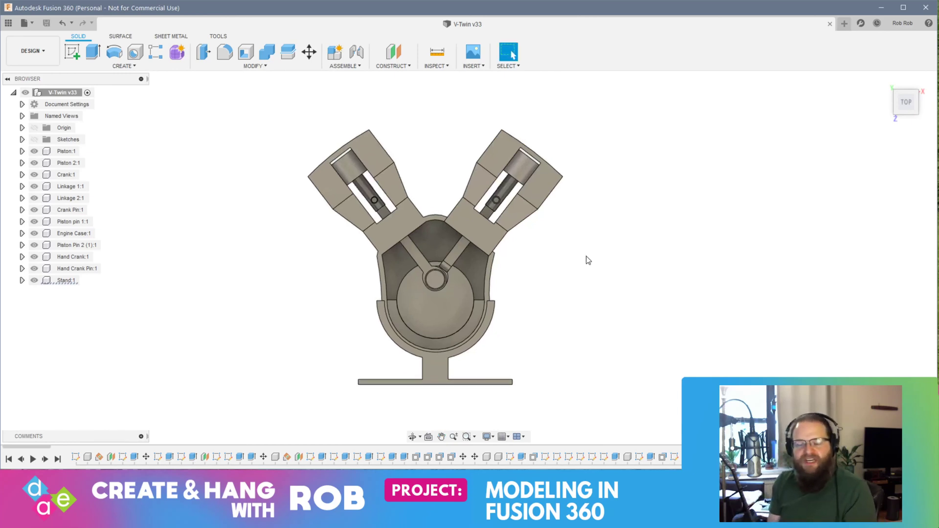